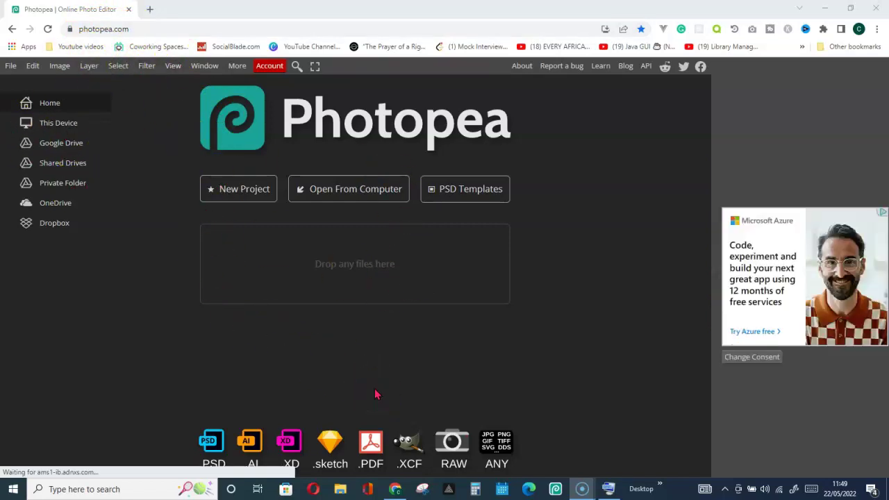
# Start a new project and name it thumbnail1.
pyautogui.click(245, 197)
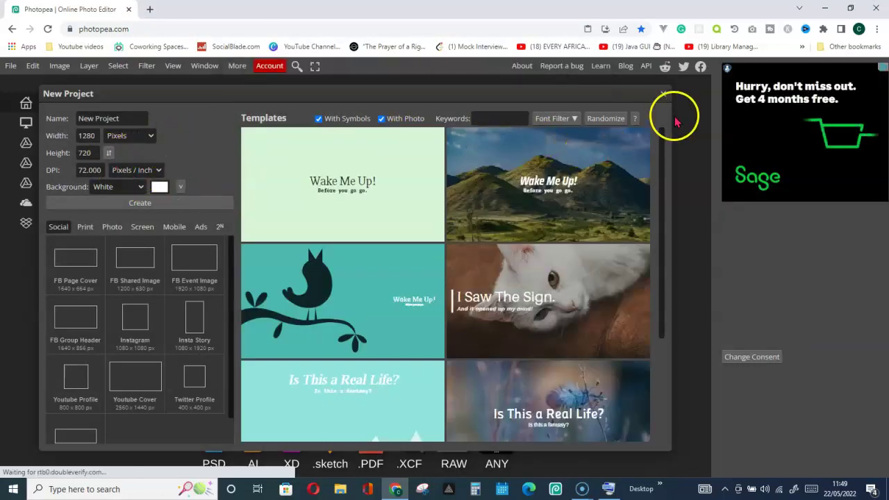
pyautogui.click(662, 93)
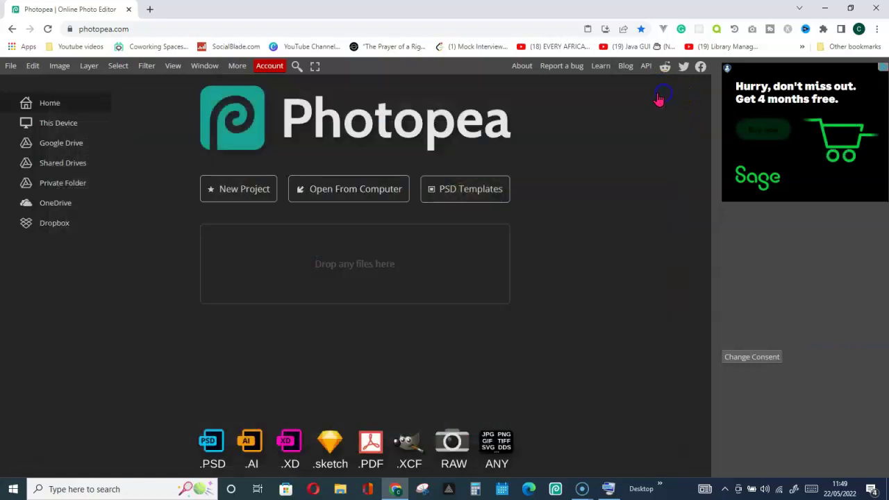
pyautogui.click(11, 67)
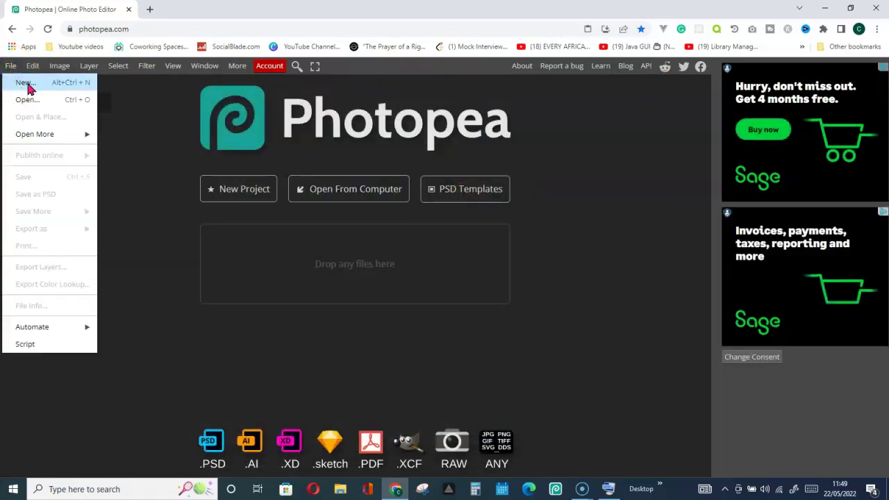
pyautogui.click(26, 83)
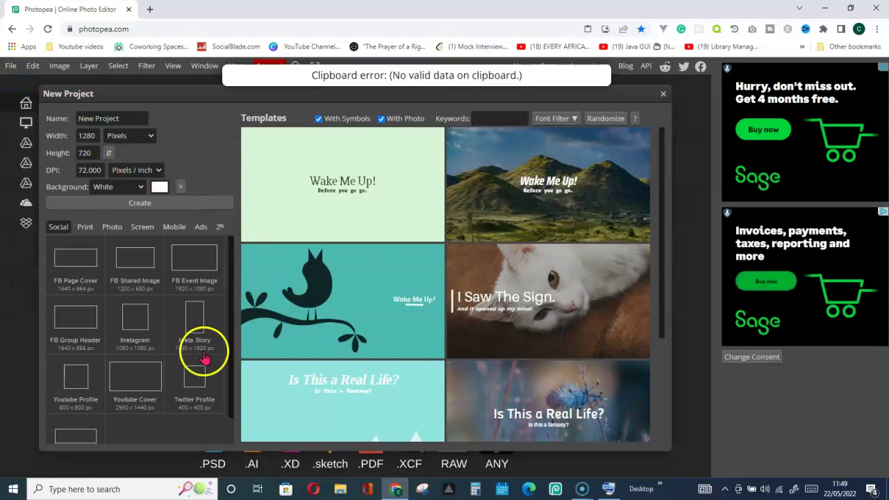
pyautogui.click(125, 118)
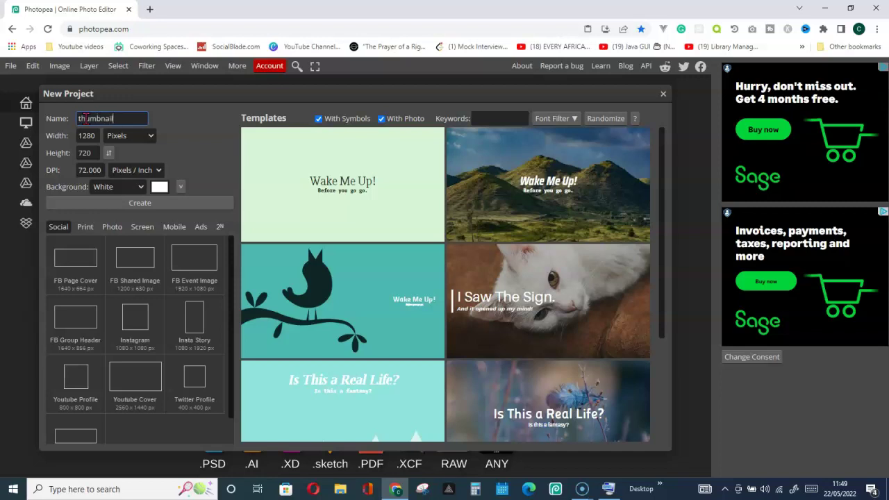
pyautogui.click(182, 136)
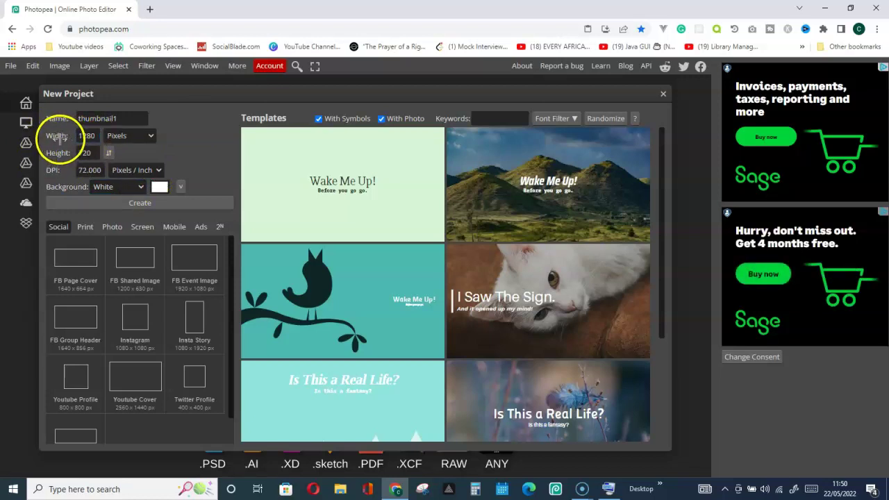
# Set the canvas size to 1280 by 720 pixels and create the project with a white background.
pyautogui.doubleClick(86, 154)
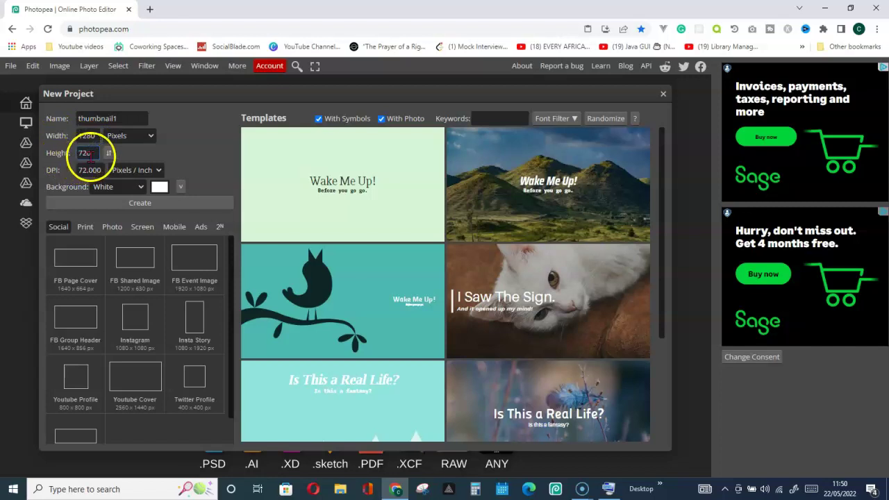
pyautogui.click(99, 141)
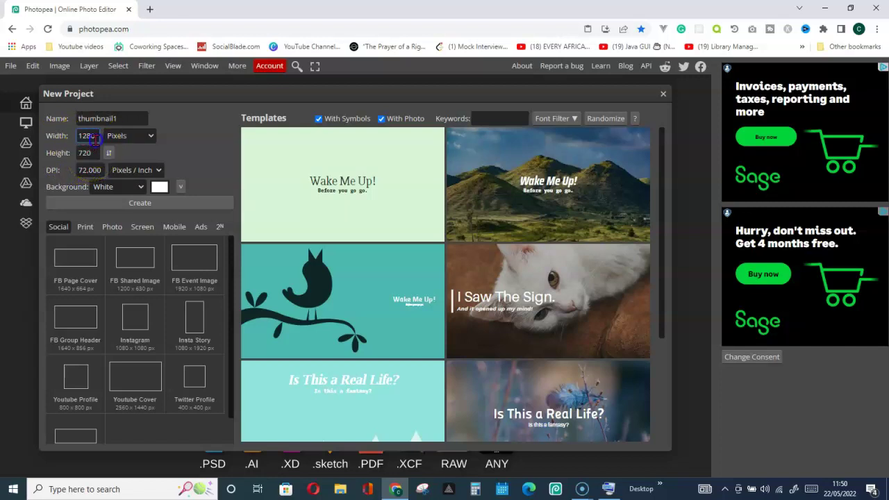
pyautogui.press('BackSpace')
pyautogui.press('BackSpace')
pyautogui.press('BackSpace')
pyautogui.press('BackSpace')
pyautogui.write('1280')
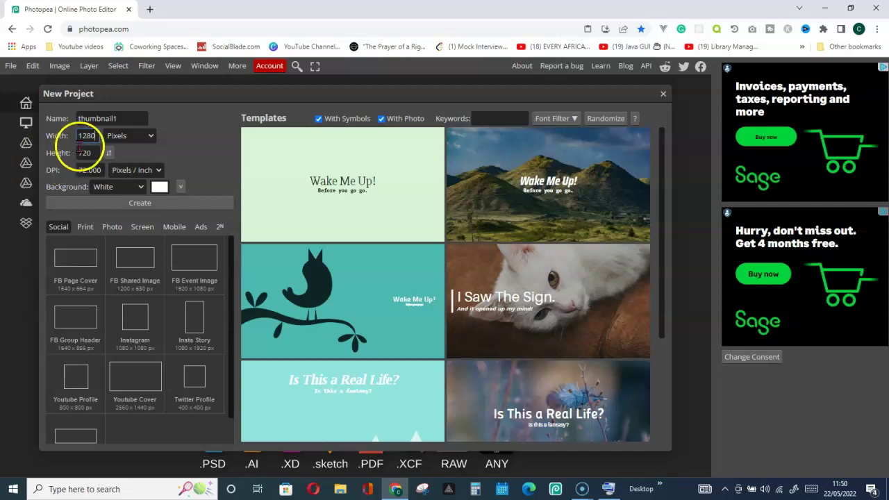
pyautogui.click(93, 154)
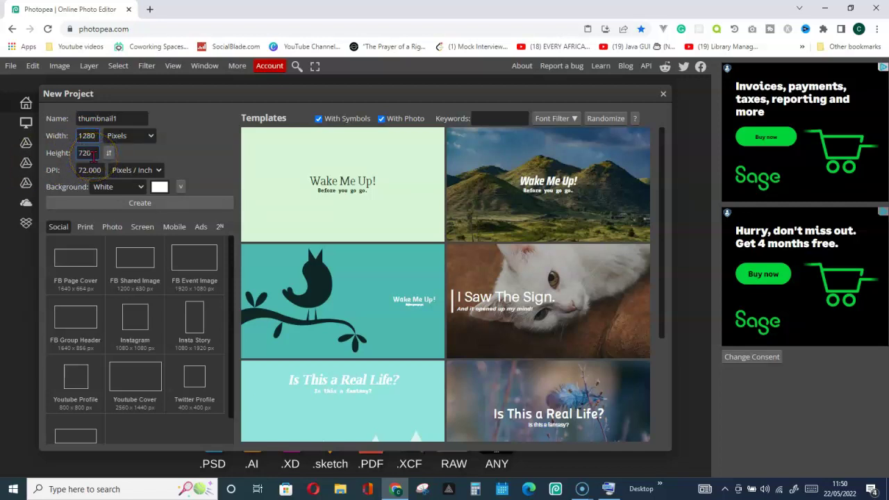
pyautogui.click(87, 136)
pyautogui.click(97, 120)
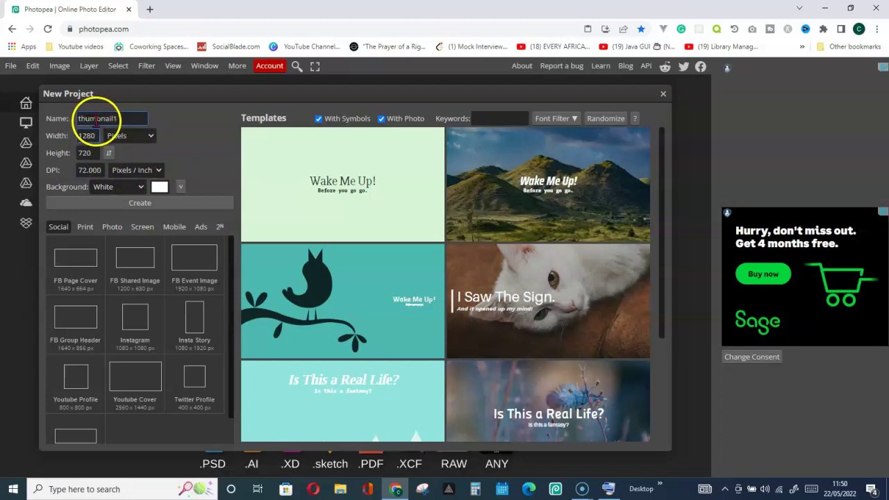
pyautogui.click(65, 139)
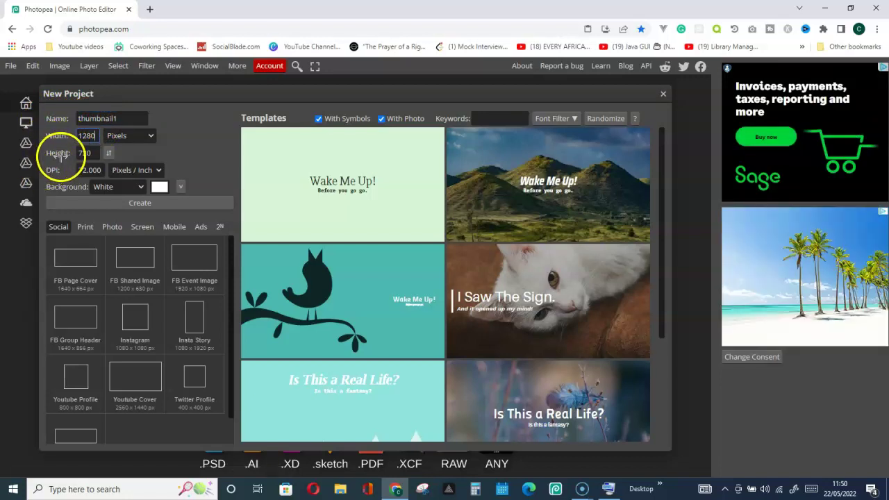
pyautogui.click(139, 205)
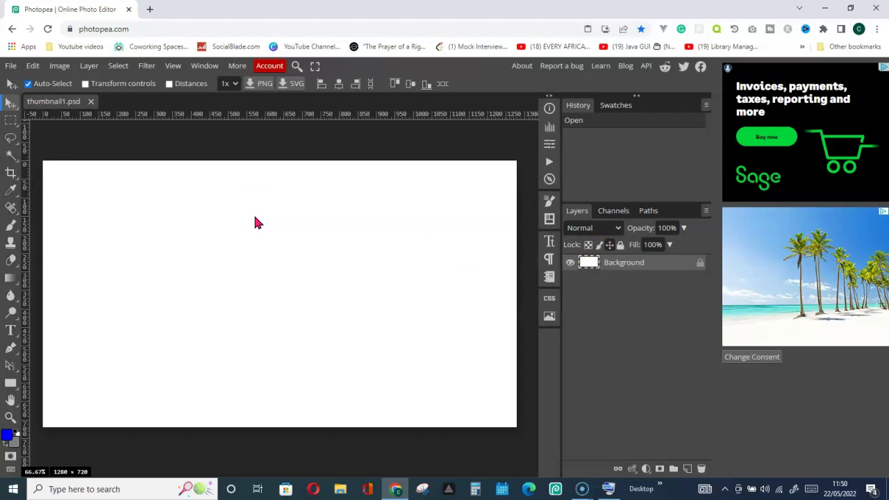
pyautogui.click(92, 67)
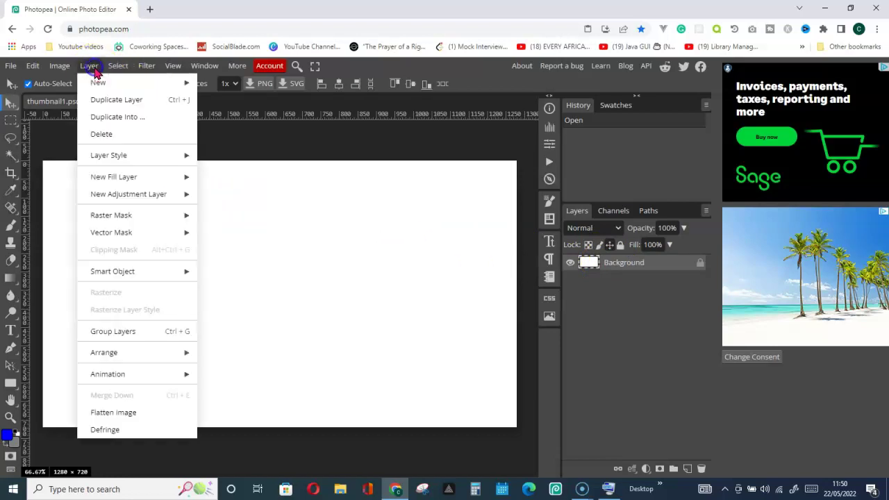
pyautogui.moveTo(115, 159)
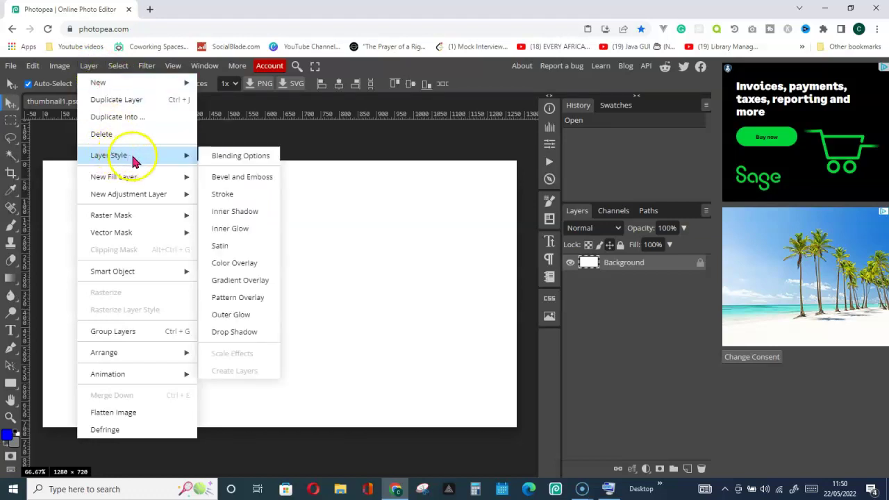
pyautogui.click(234, 158)
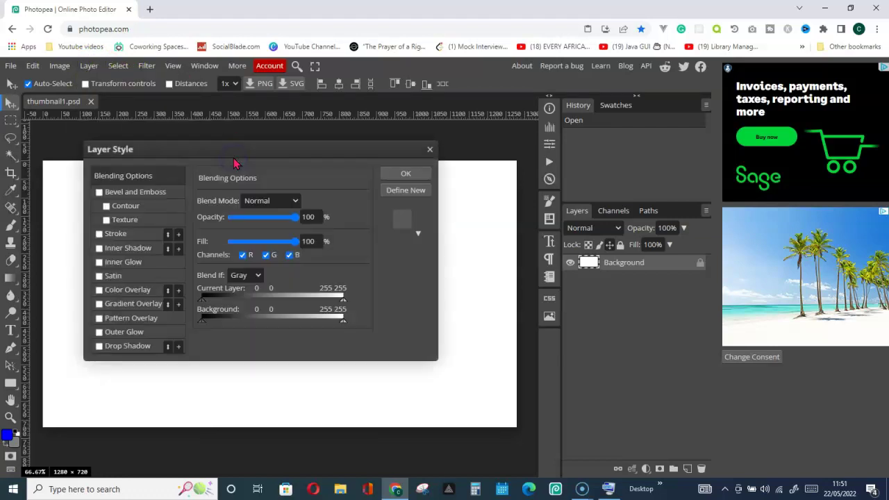
pyautogui.click(428, 151)
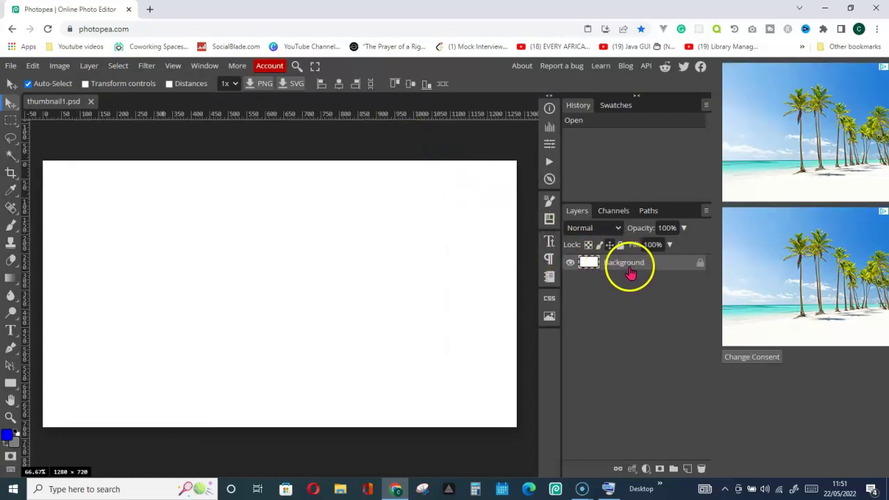
# Open the blending options of the Background layer and enable its Color Overlay effect.
pyautogui.rightClick(625, 268)
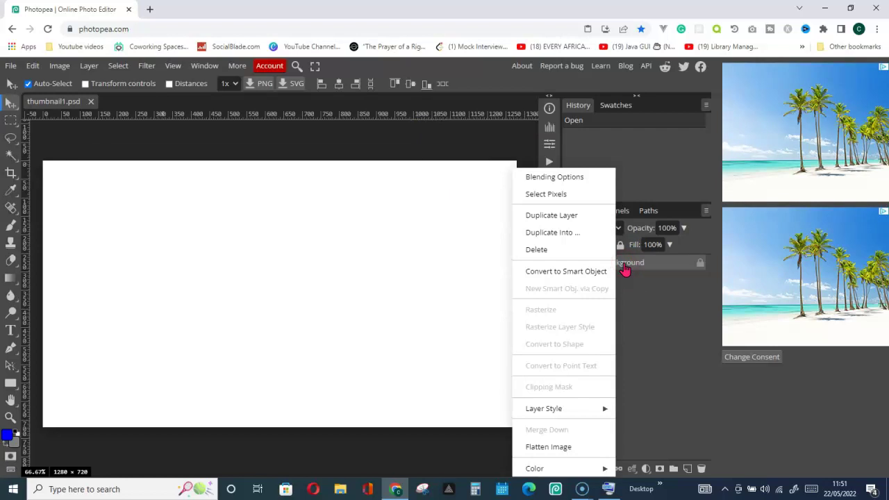
pyautogui.click(566, 177)
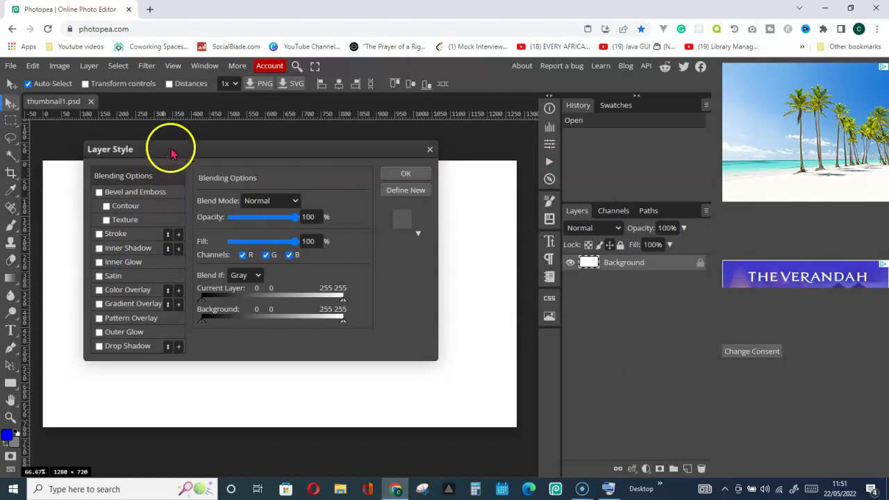
pyautogui.moveTo(171, 152); pyautogui.dragTo(178, 118)
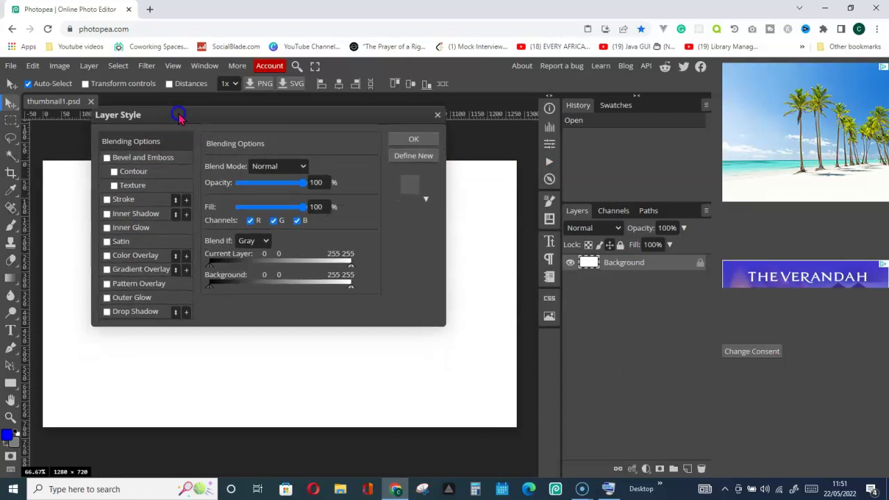
pyautogui.click(141, 259)
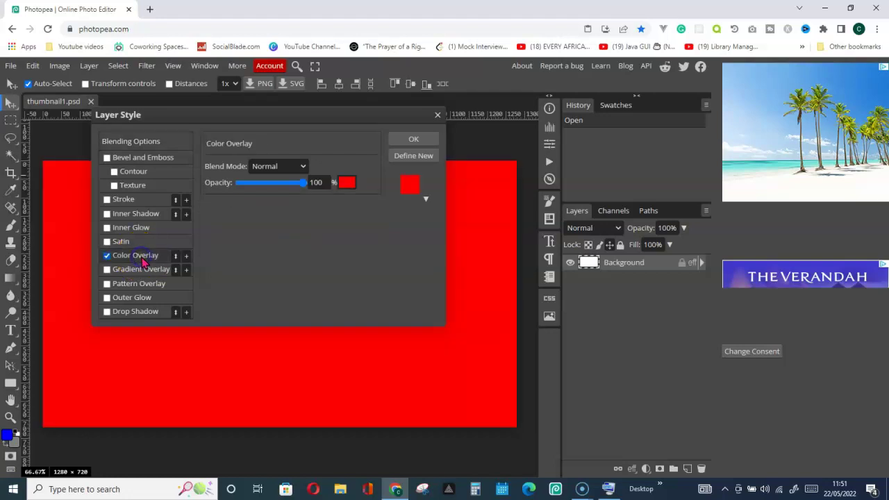
# Try green and turquoise shades for the Color Overlay and settle on grey, hex 808080.
pyautogui.click(345, 181)
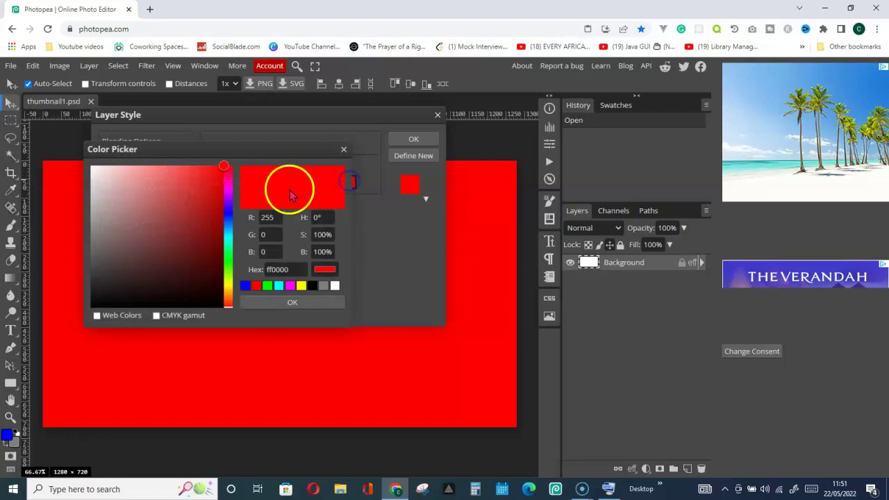
pyautogui.moveTo(257, 146); pyautogui.dragTo(652, 156)
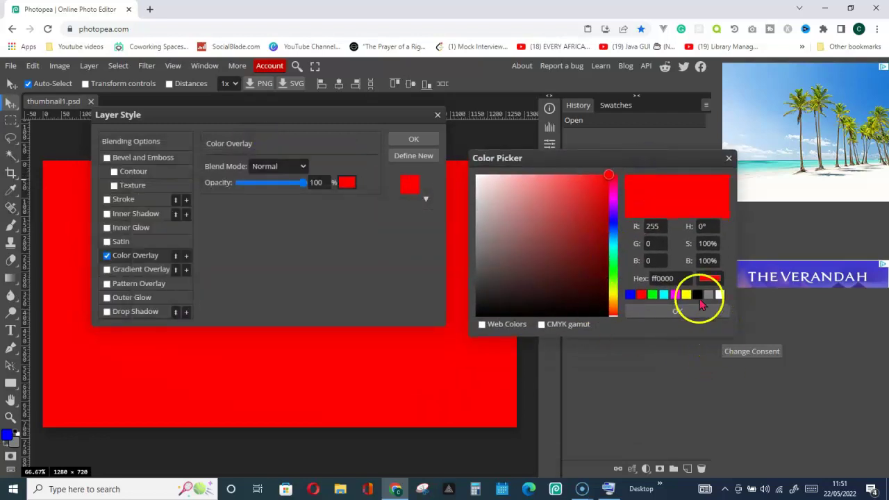
pyautogui.click(653, 298)
pyautogui.click(650, 295)
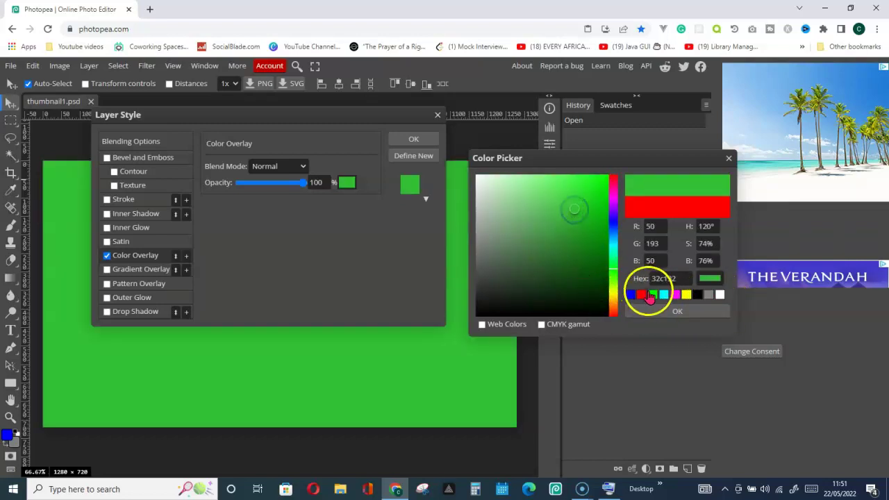
pyautogui.click(661, 295)
pyautogui.moveTo(595, 257); pyautogui.dragTo(569, 202)
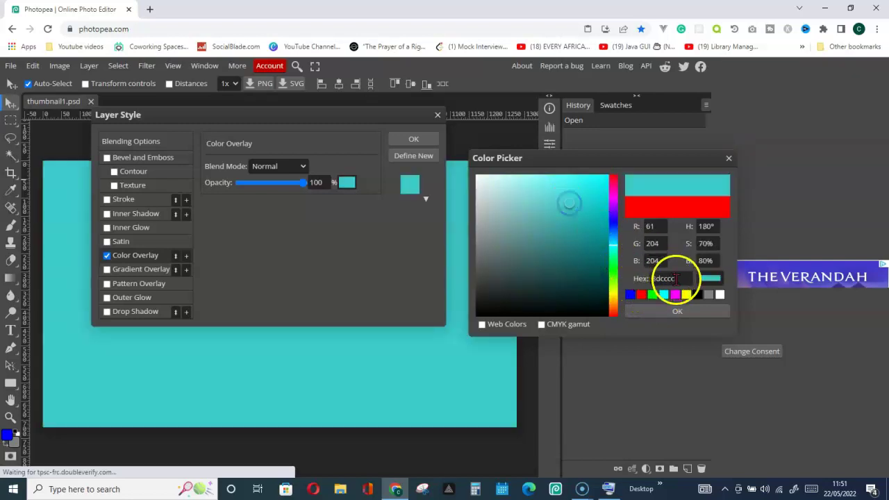
pyautogui.moveTo(262, 153); pyautogui.dragTo(667, 192)
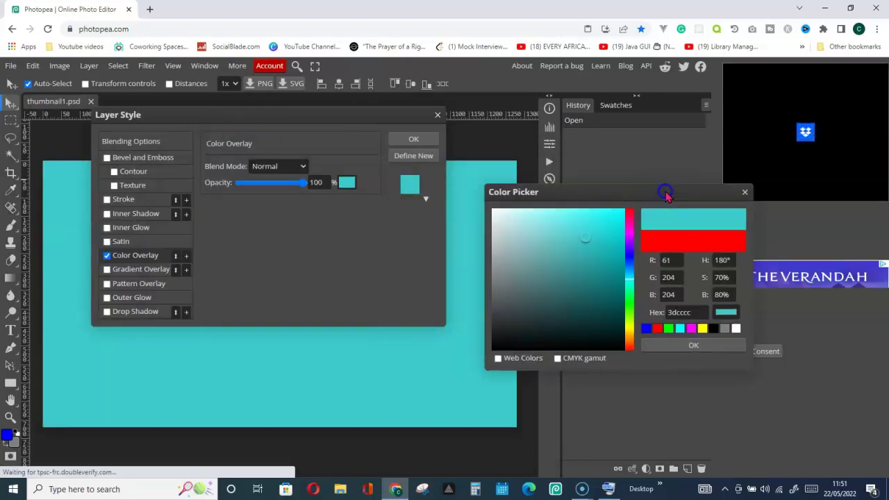
pyautogui.click(729, 324)
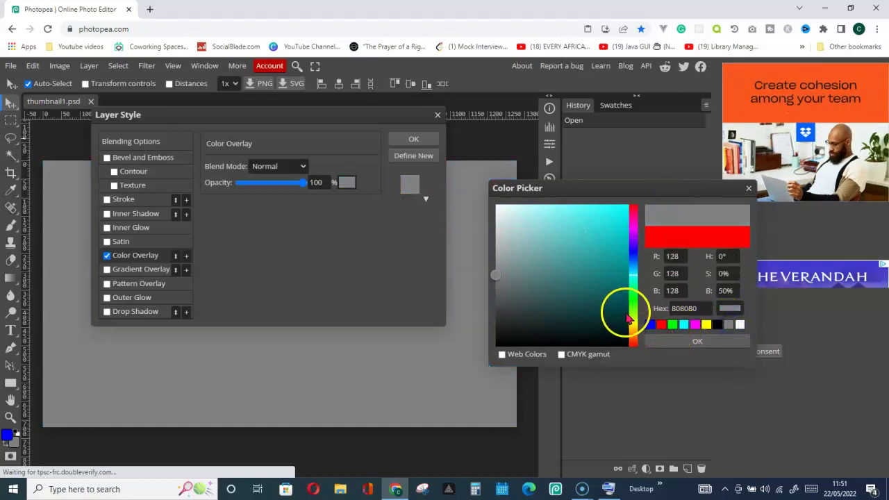
pyautogui.click(695, 341)
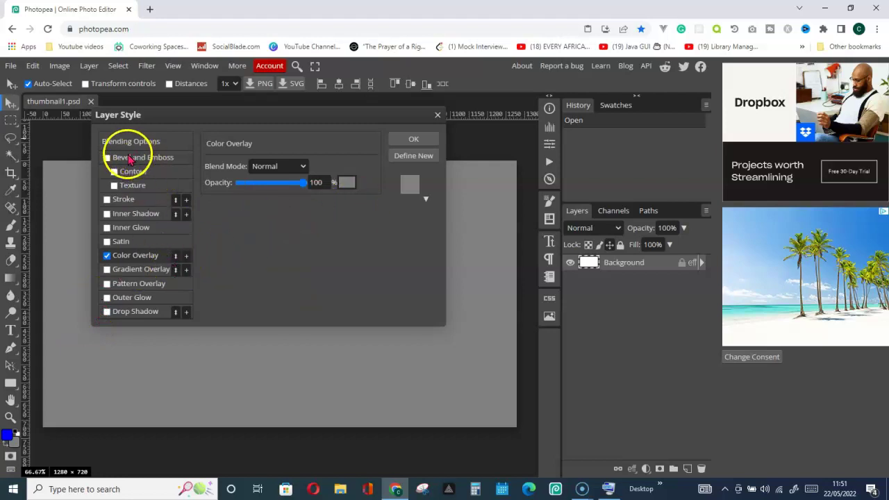
# Try the Satin effect on the grey Background layer and turn it off again.
pyautogui.click(119, 241)
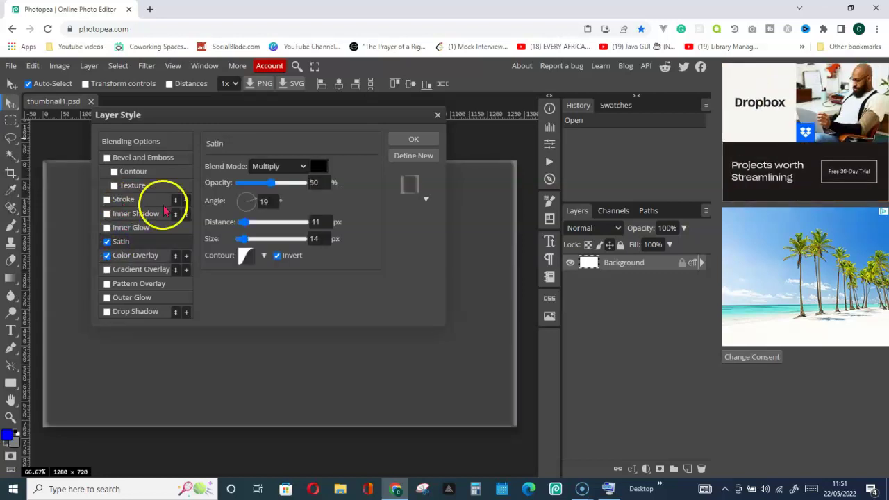
pyautogui.moveTo(218, 115); pyautogui.dragTo(415, 118)
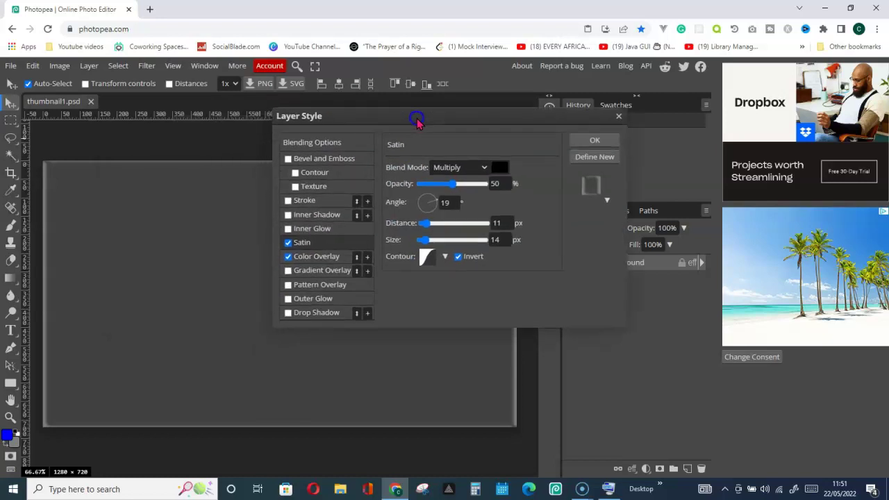
pyautogui.click(291, 243)
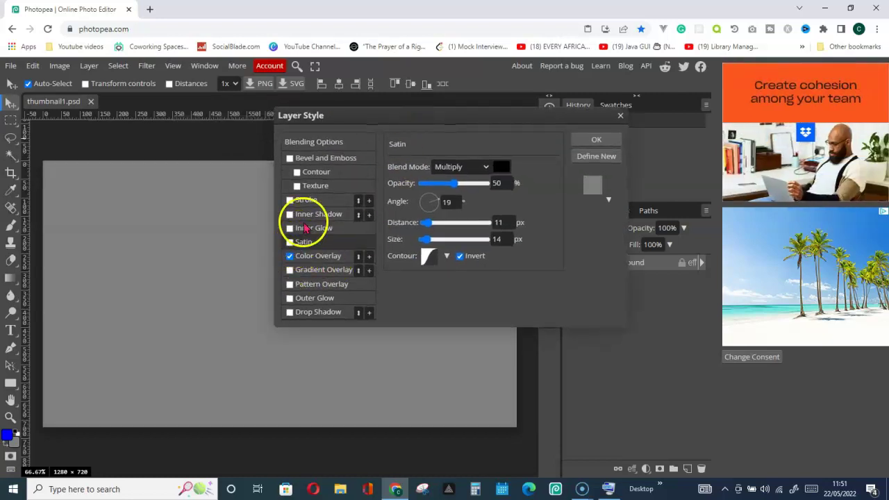
# Try Bevel and Emboss with Texture on the Background layer and disable both effects again.
pyautogui.click(316, 186)
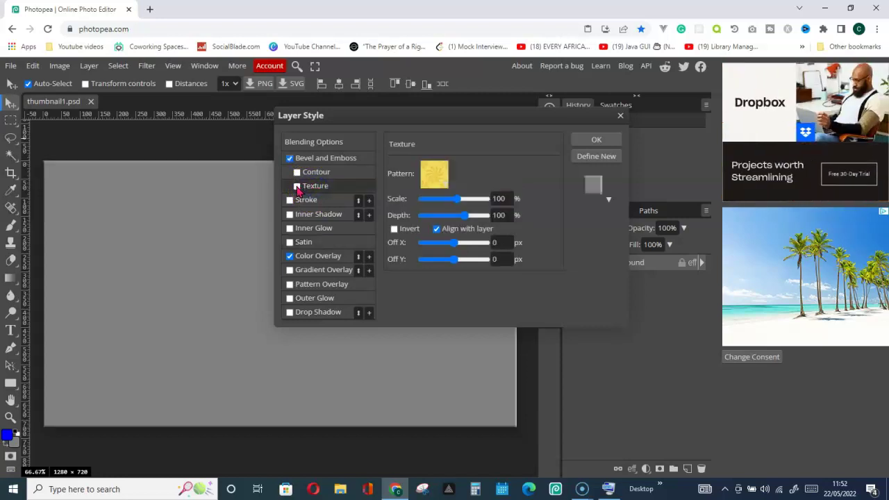
pyautogui.click(297, 186)
pyautogui.moveTo(300, 193)
pyautogui.mouseDown()
pyautogui.moveTo(272, 188)
pyautogui.moveTo(231, 211)
pyautogui.mouseUp()
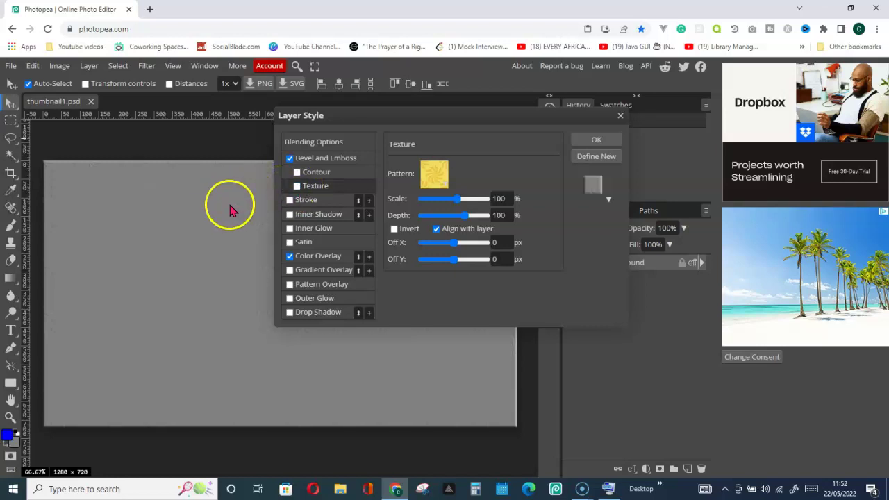
pyautogui.click(290, 160)
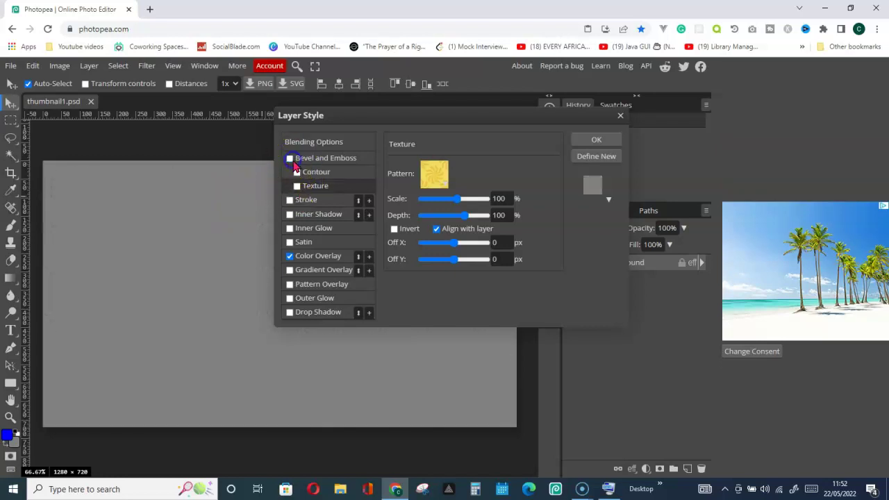
# Enable the Satin effect on the grey Background layer and apply the layer style.
pyautogui.click(303, 243)
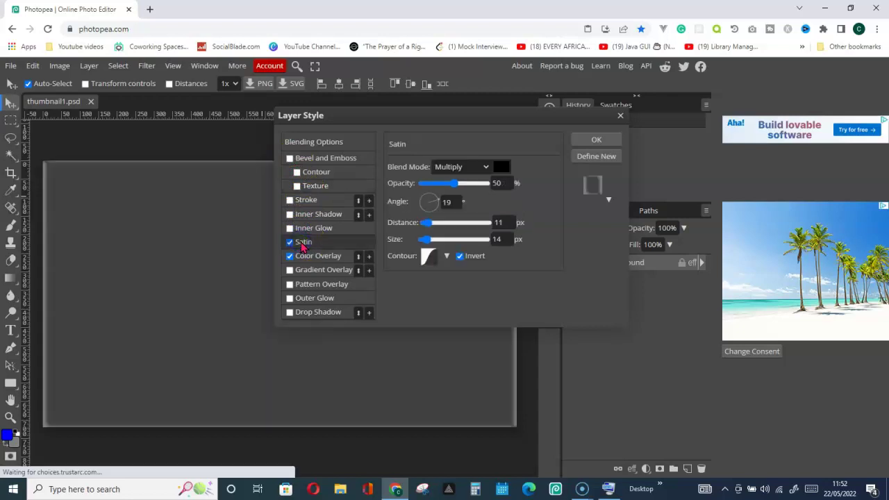
pyautogui.click(593, 143)
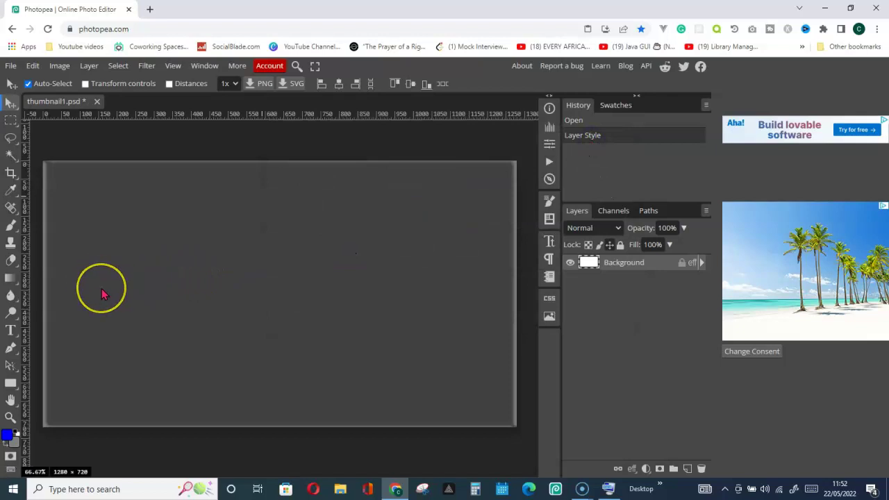
# Add a text layer reading "My First Thumbnail" near the centre of the canvas in 24 px Dela Gothic One.
pyautogui.click(11, 331)
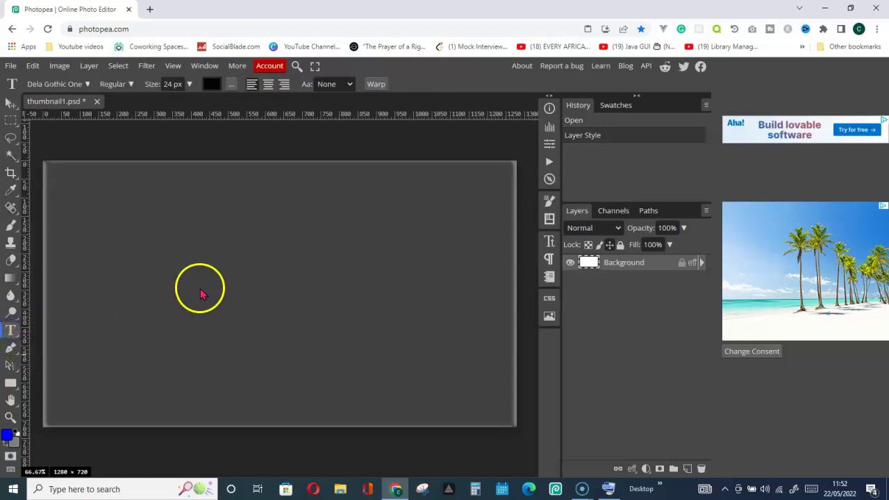
pyautogui.click(255, 277)
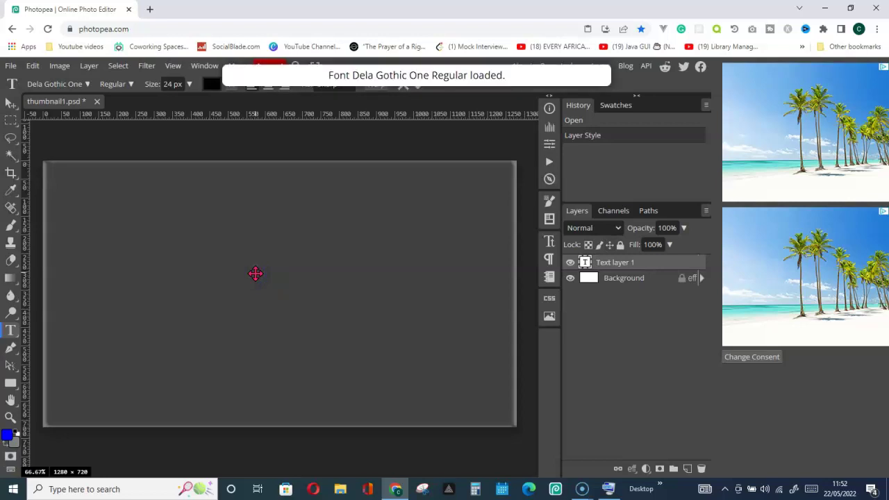
pyautogui.write('M')
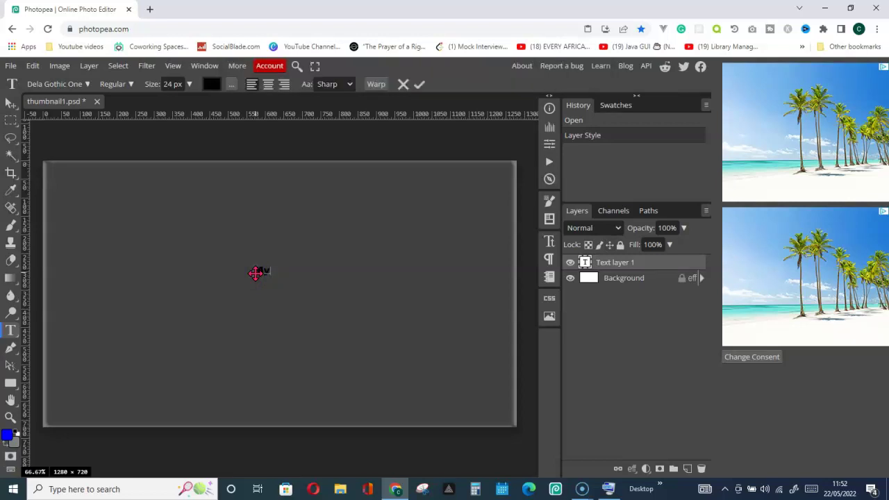
pyautogui.write('y F')
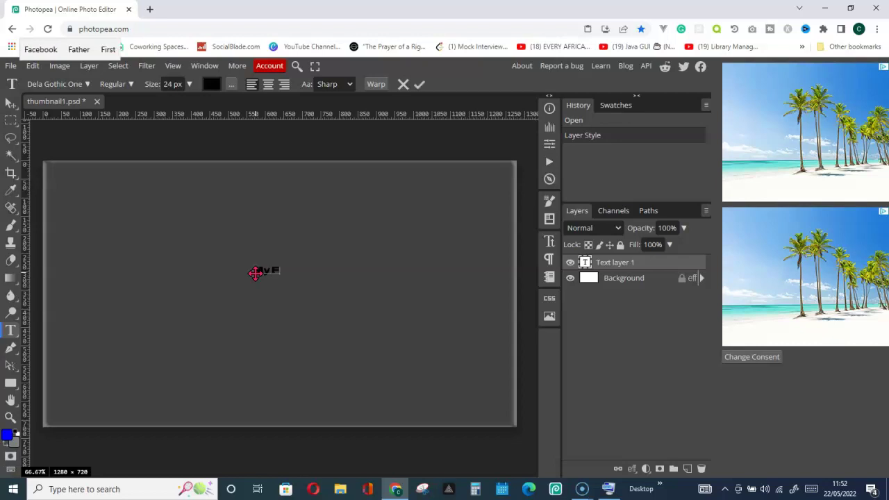
pyautogui.write('irst')
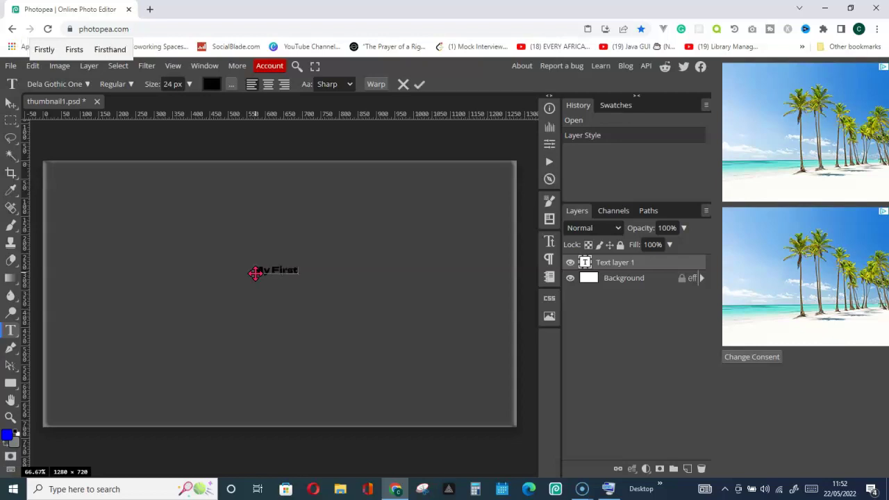
pyautogui.write(' Thum')
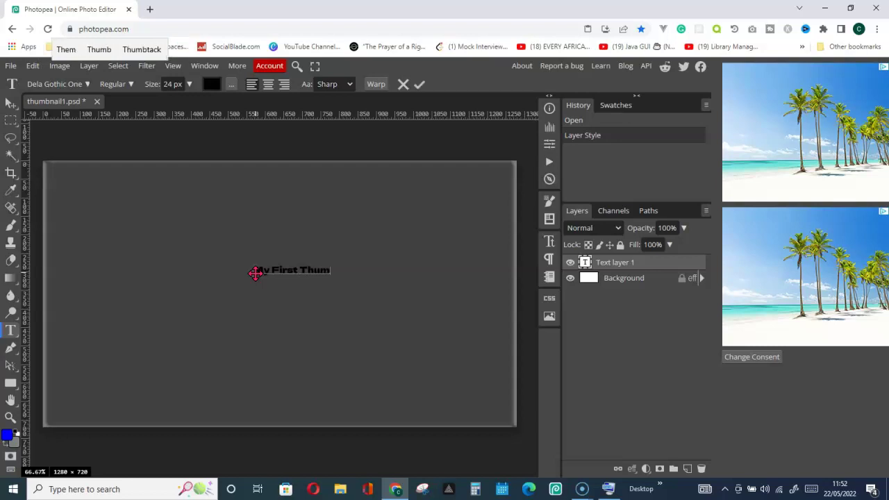
pyautogui.write('bnail')
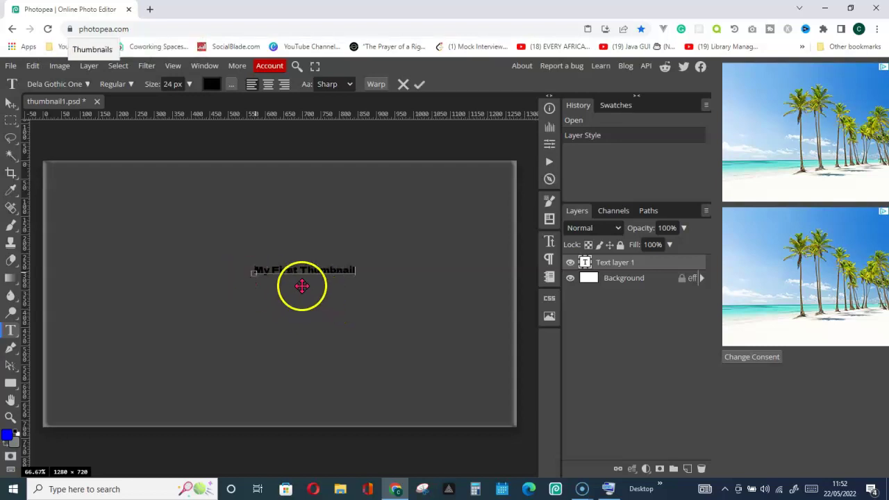
pyautogui.click(419, 85)
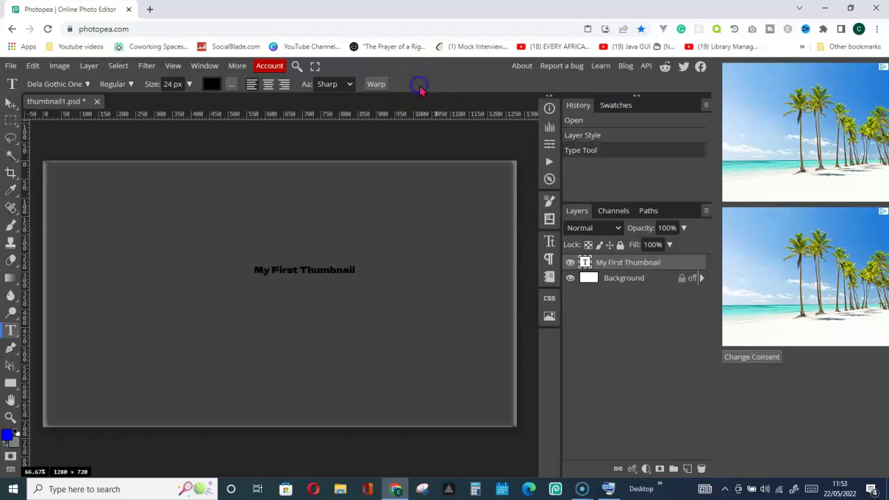
# Move the "My First Thumbnail" text from the canvas centre up to the upper right part of the canvas.
pyautogui.click(325, 270)
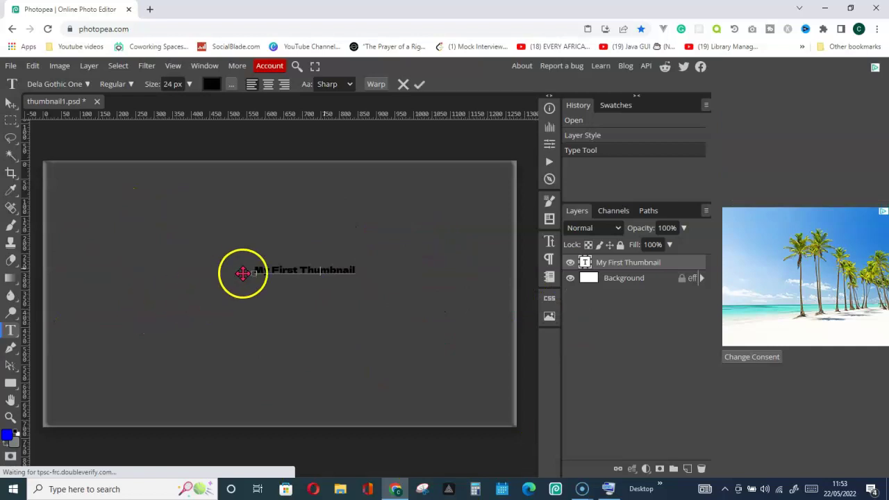
pyautogui.click(9, 103)
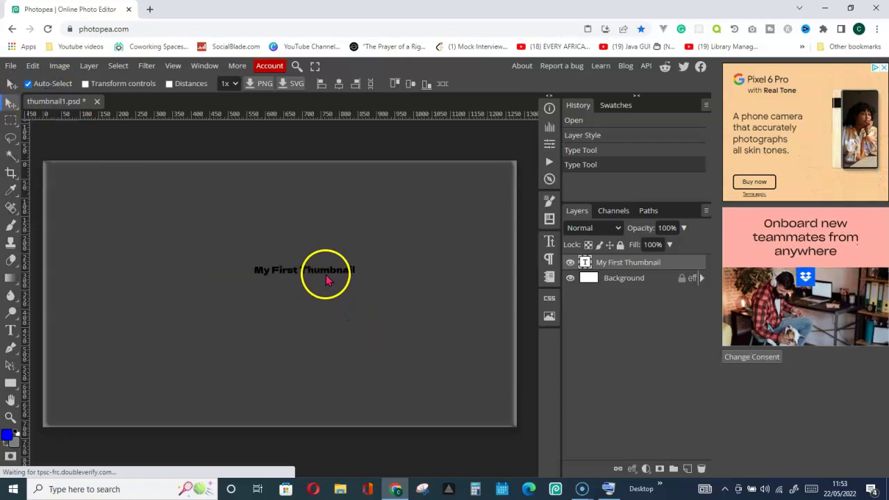
pyautogui.moveTo(329, 276); pyautogui.dragTo(390, 189)
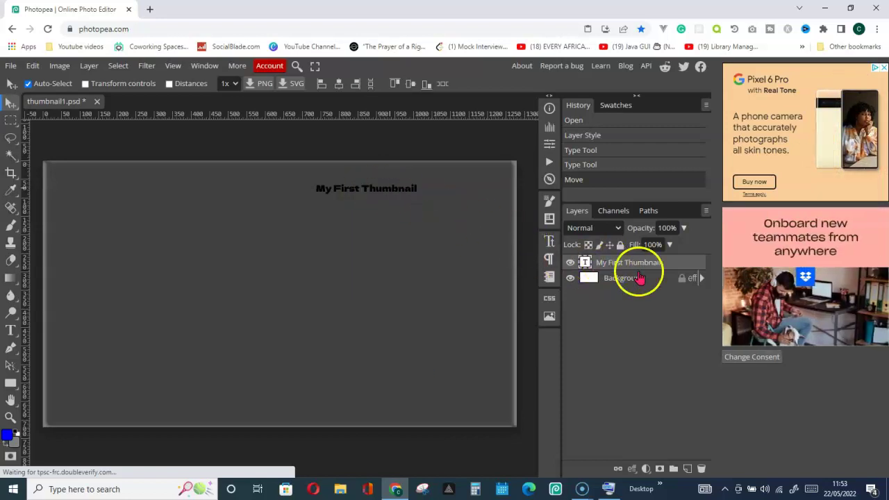
pyautogui.click(89, 65)
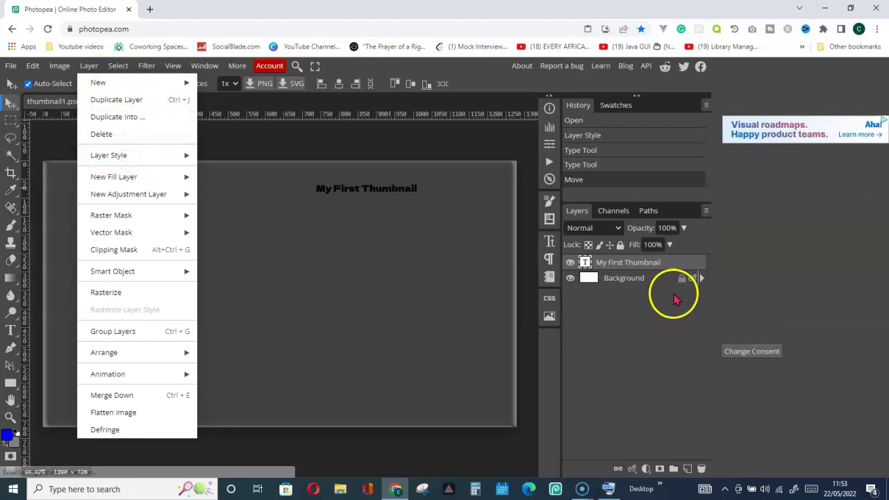
pyautogui.click(621, 285)
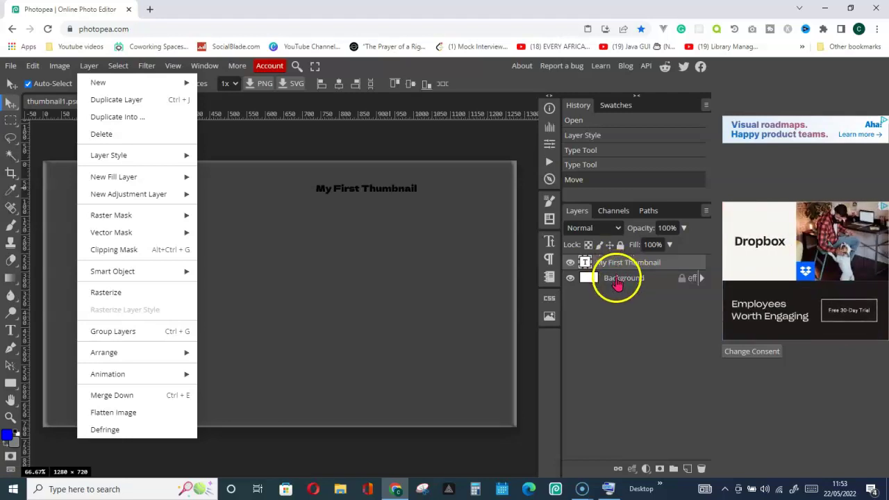
pyautogui.click(617, 285)
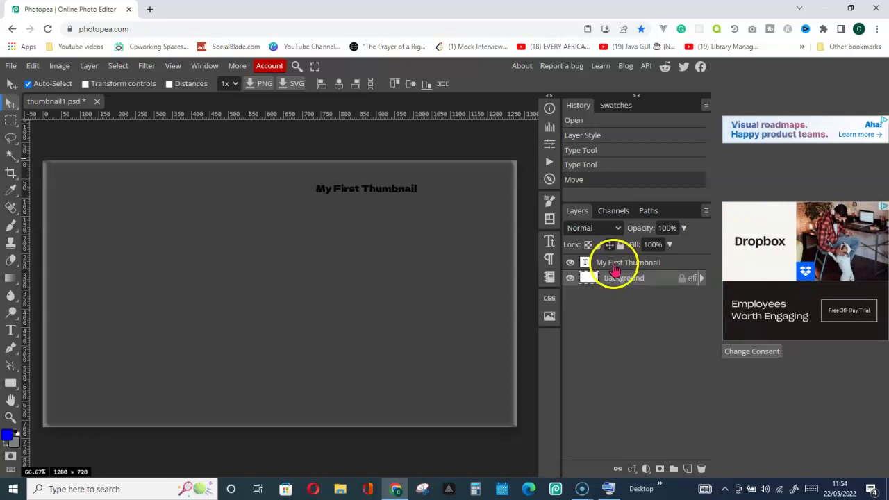
# Give the My First Thumbnail text layer a yellow Color Overlay, hex ffff00, through its blending options.
pyautogui.click(614, 267)
pyautogui.click(618, 266)
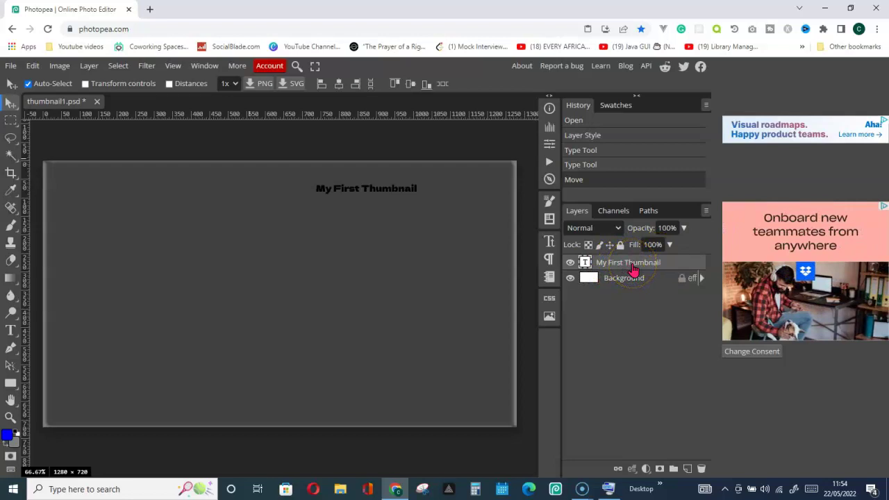
pyautogui.rightClick(628, 268)
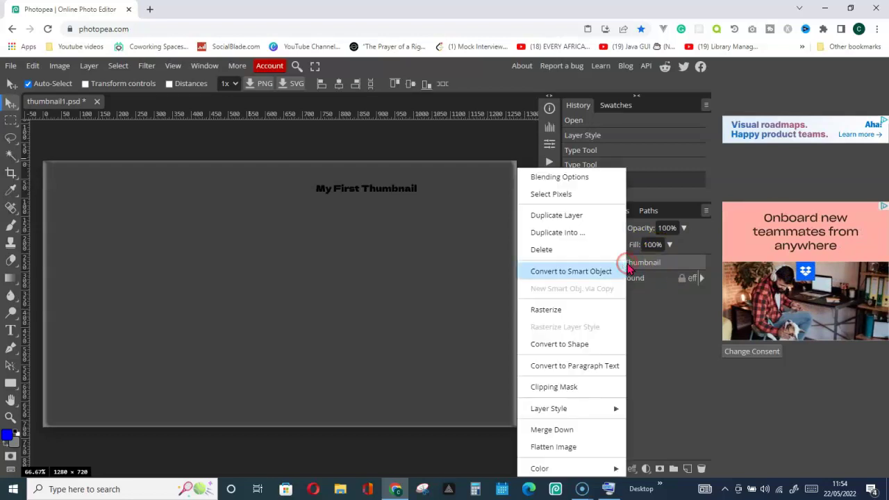
pyautogui.click(558, 177)
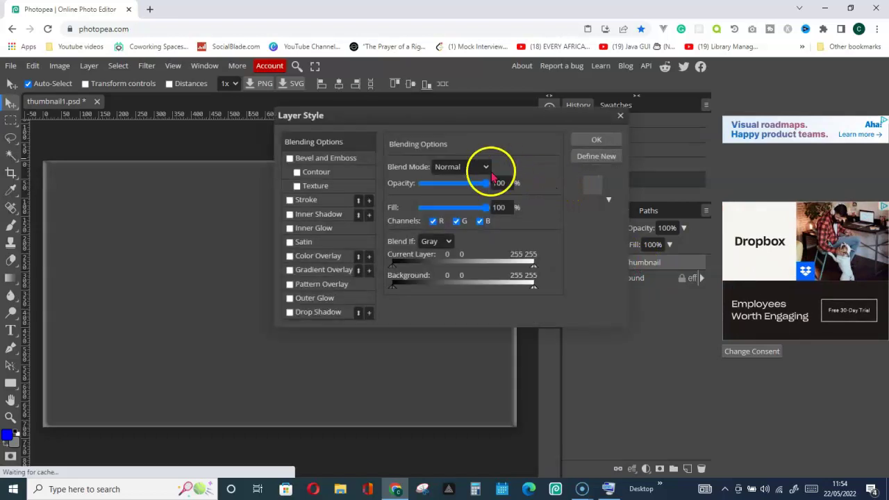
pyautogui.moveTo(428, 113); pyautogui.dragTo(421, 222)
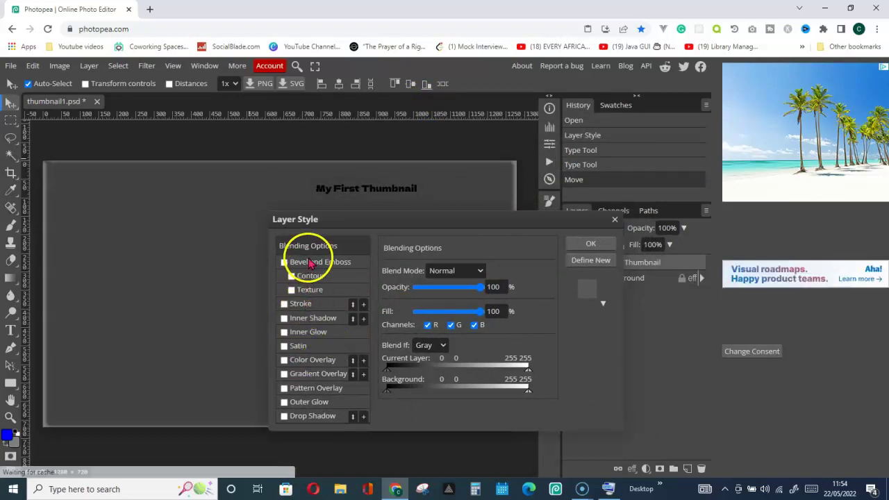
pyautogui.click(324, 362)
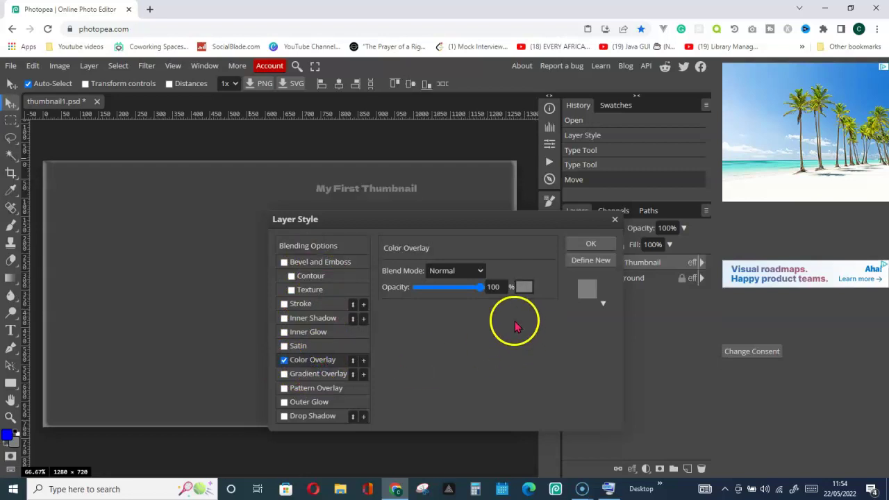
pyautogui.click(524, 288)
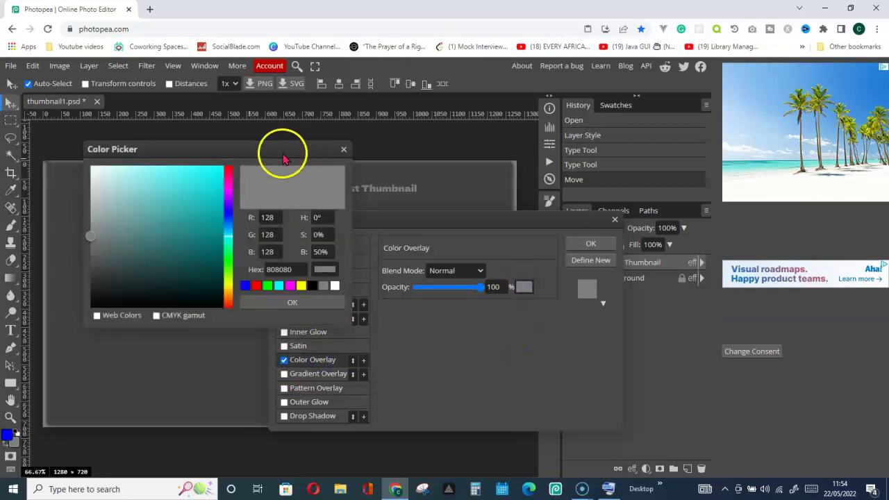
pyautogui.moveTo(284, 158); pyautogui.dragTo(653, 246)
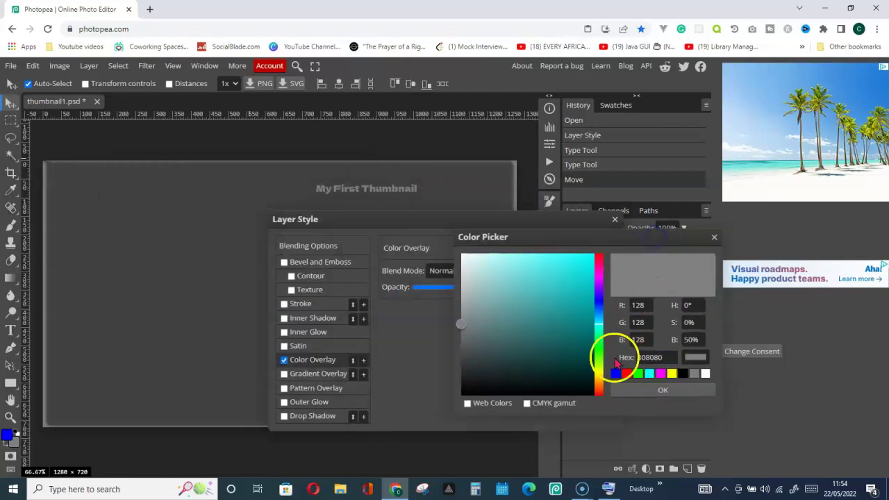
pyautogui.click(671, 374)
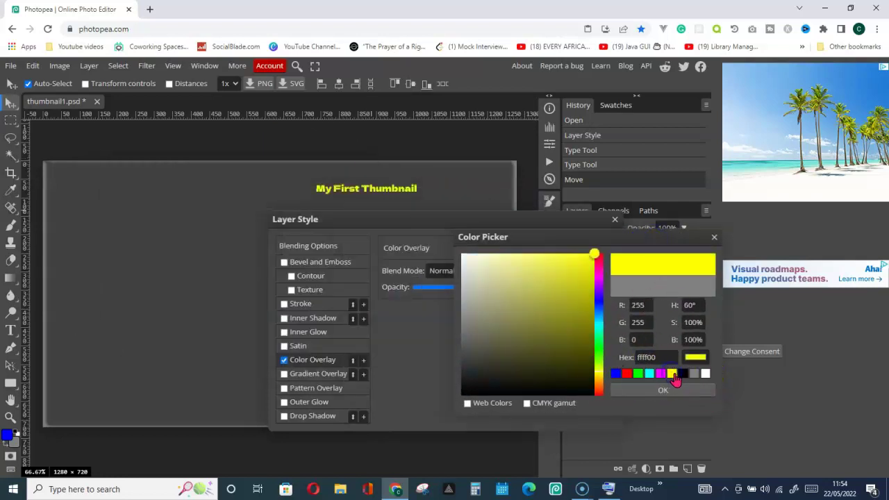
pyautogui.click(665, 390)
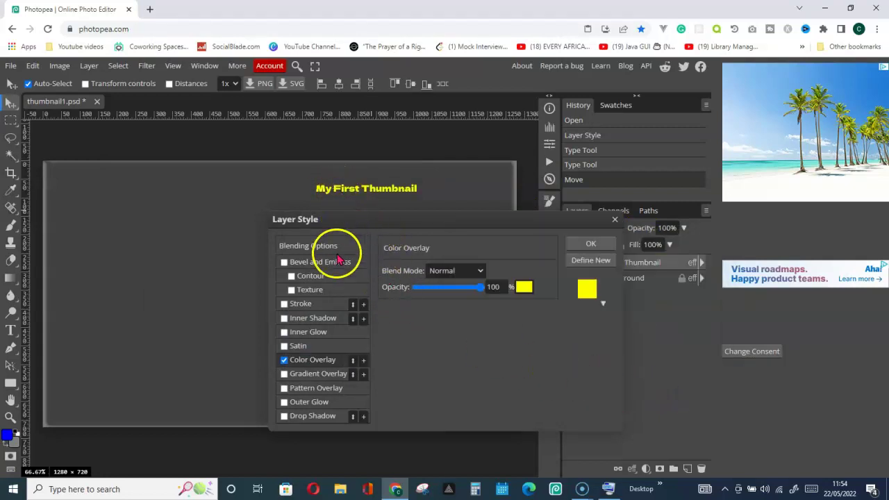
# Enable a Stroke on the text layer, try white, grey, magenta, cyan and green, and settle on red, hex ff0000.
pyautogui.click(310, 305)
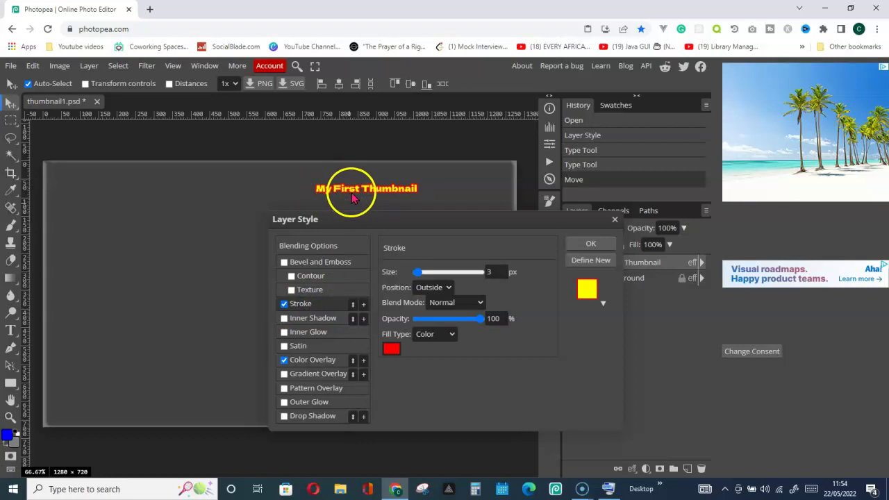
pyautogui.click(392, 349)
pyautogui.moveTo(270, 148)
pyautogui.mouseDown()
pyautogui.moveTo(493, 218)
pyautogui.moveTo(581, 209)
pyautogui.moveTo(634, 185)
pyautogui.mouseUp()
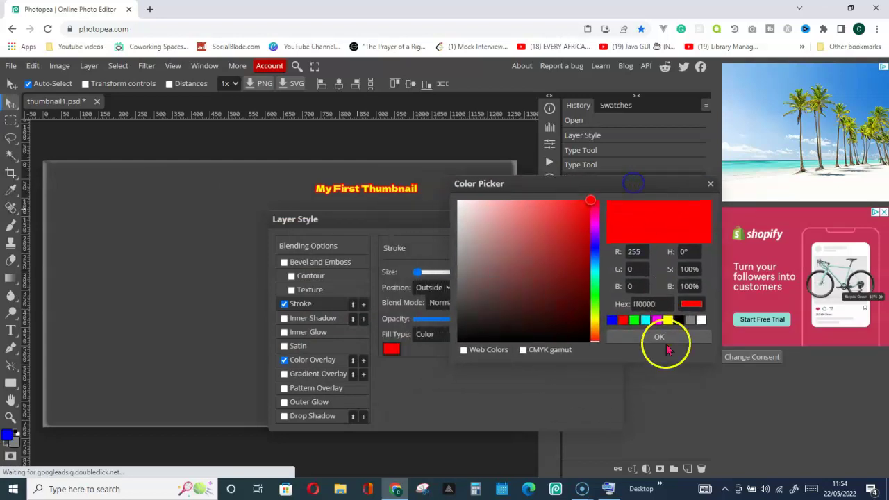
pyautogui.click(702, 320)
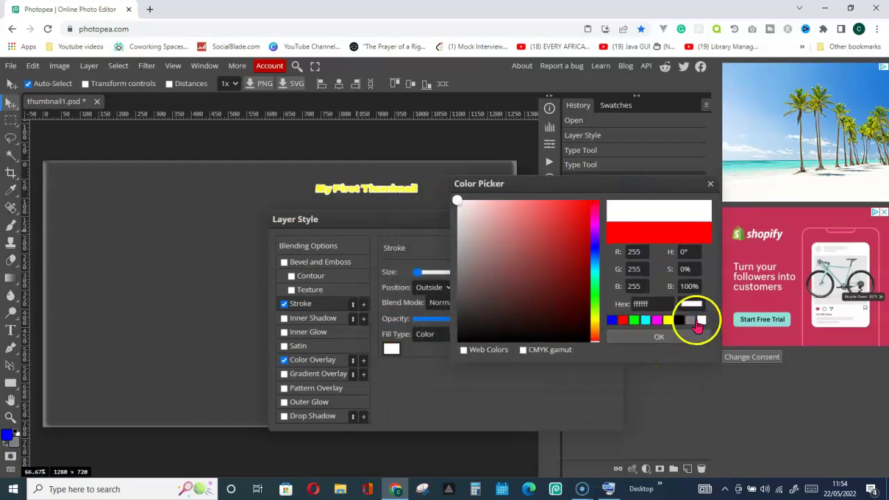
pyautogui.click(692, 321)
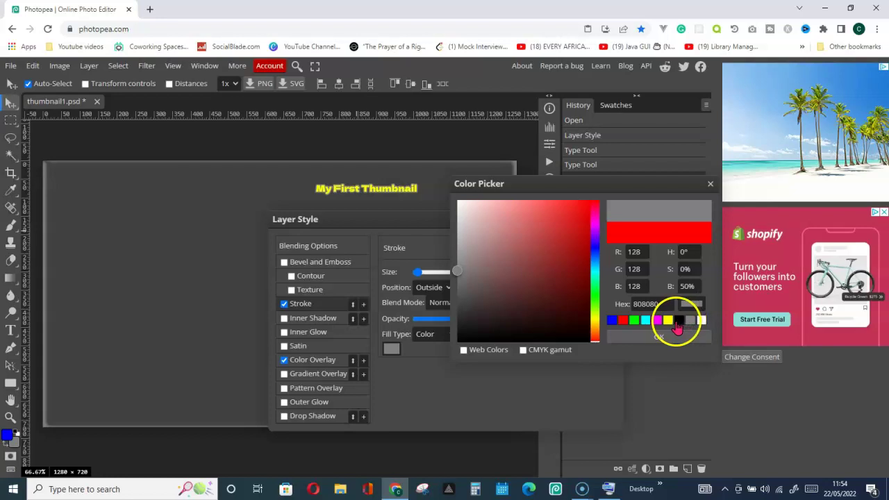
pyautogui.click(668, 322)
pyautogui.click(657, 320)
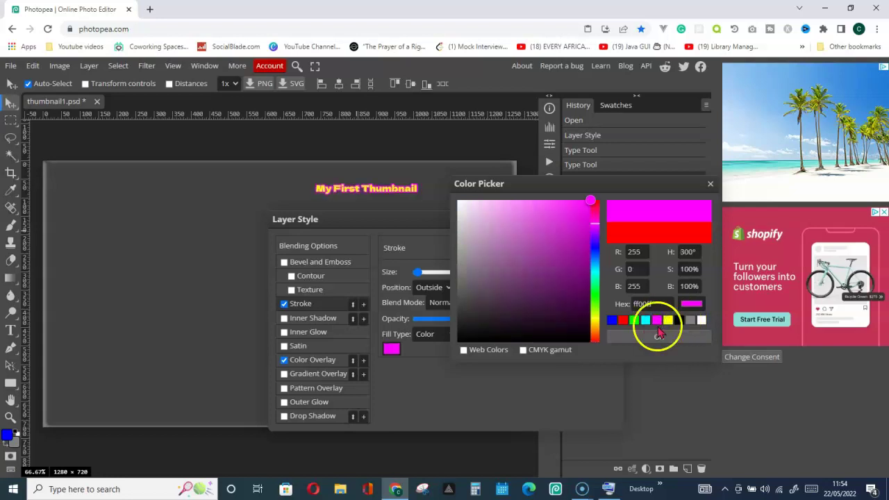
pyautogui.click(645, 321)
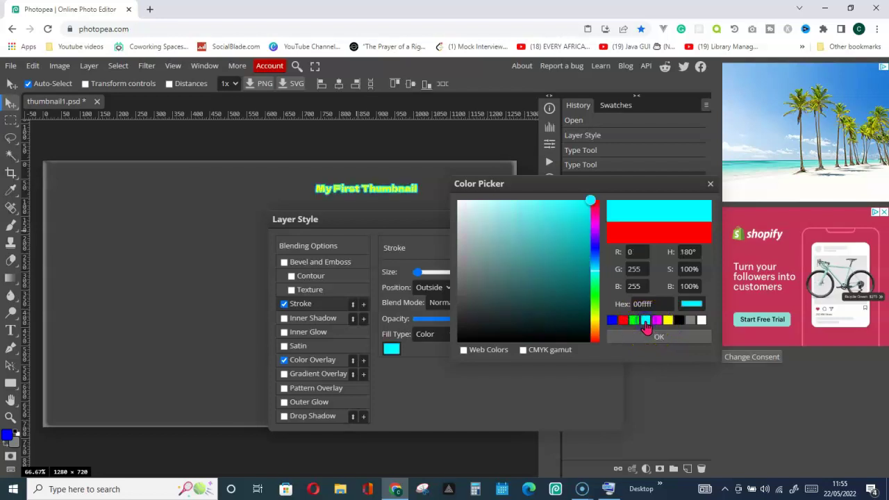
pyautogui.click(634, 320)
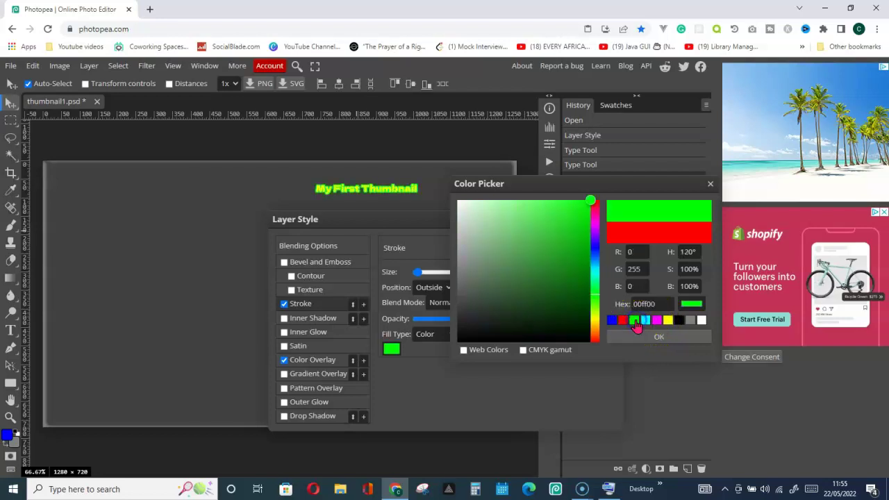
pyautogui.click(623, 321)
pyautogui.click(660, 340)
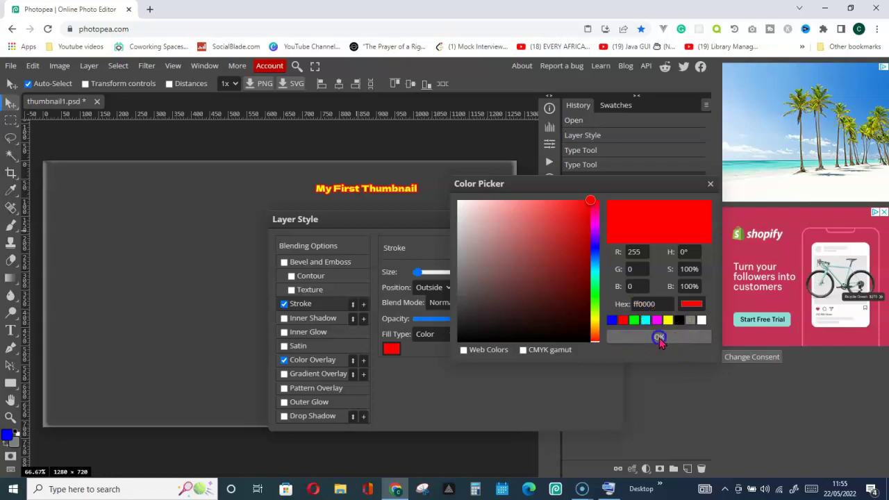
# Set the size of the text's red stroke to 12 px.
pyautogui.click(416, 271)
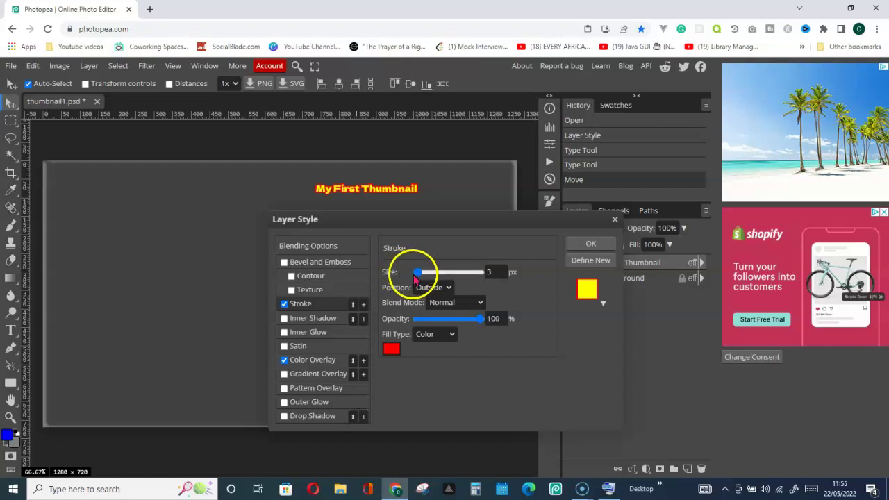
pyautogui.click(494, 272)
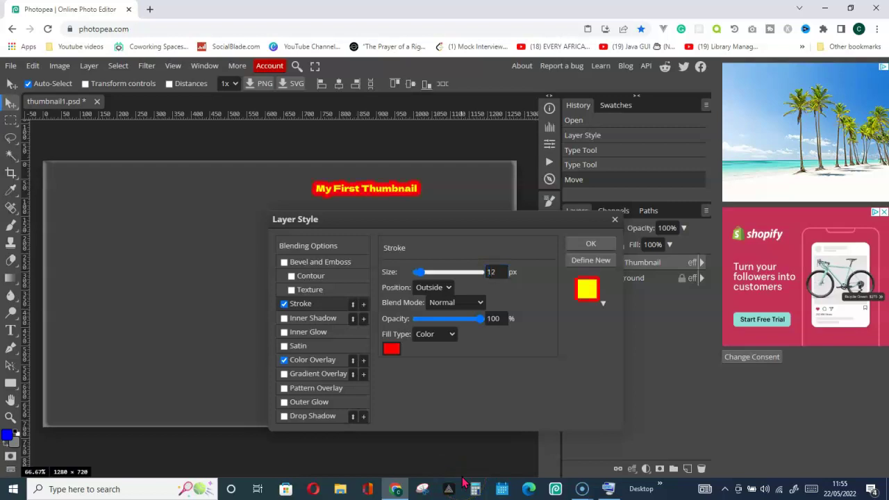
# Set the title text's stroke size to 5 px and try a Drop Shadow, leaving that effect switched off.
pyautogui.doubleClick(496, 272)
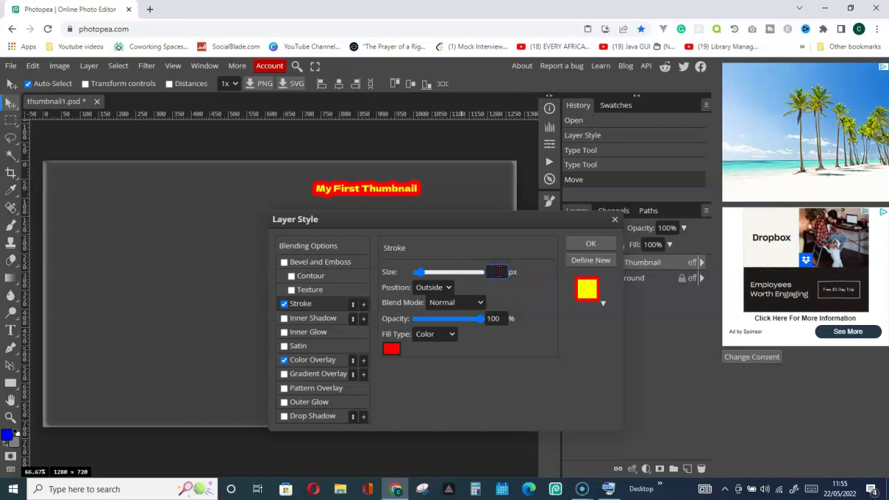
pyautogui.write('5')
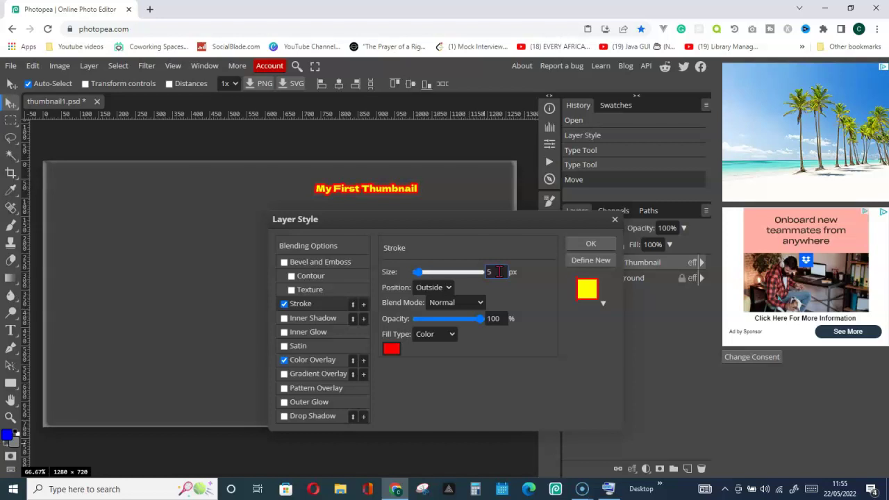
pyautogui.moveTo(416, 272)
pyautogui.mouseDown()
pyautogui.moveTo(455, 275)
pyautogui.moveTo(410, 271)
pyautogui.mouseUp()
pyautogui.doubleClick(500, 273)
pyautogui.press('BackSpace')
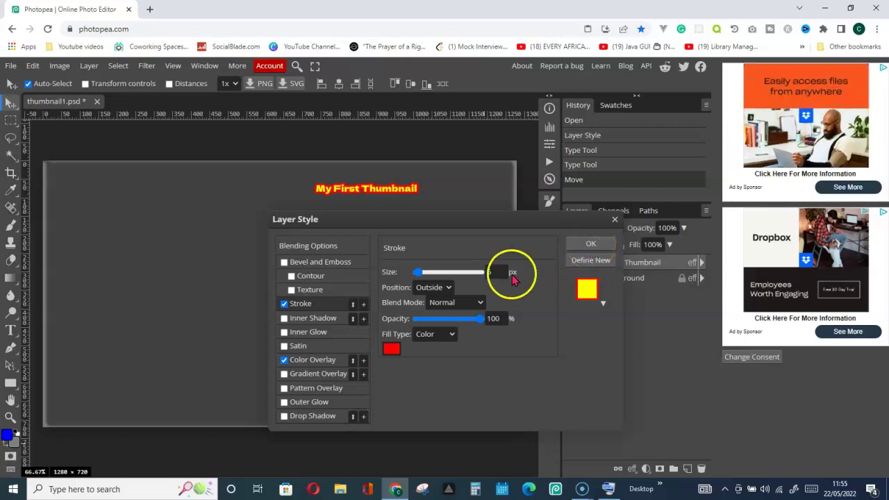
pyautogui.click(296, 416)
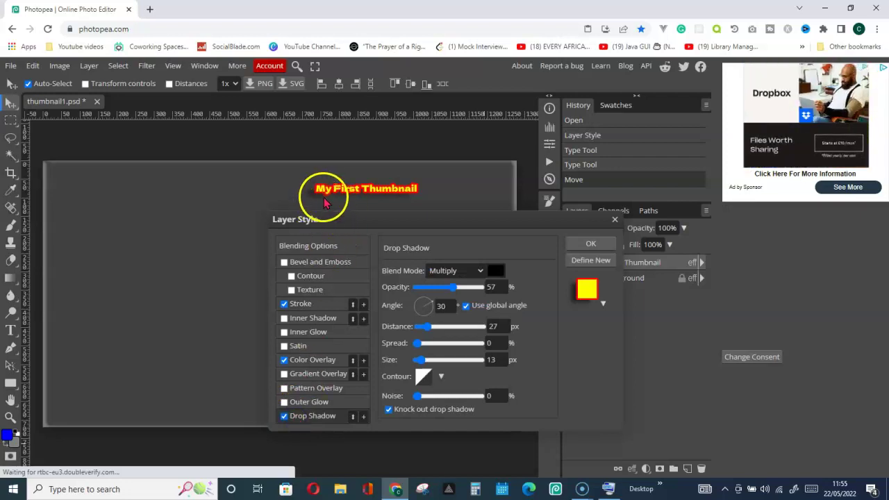
pyautogui.click(284, 416)
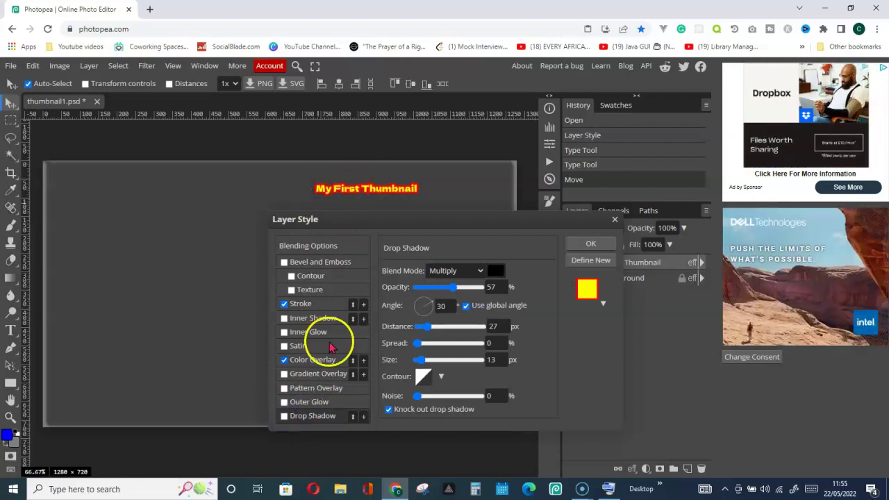
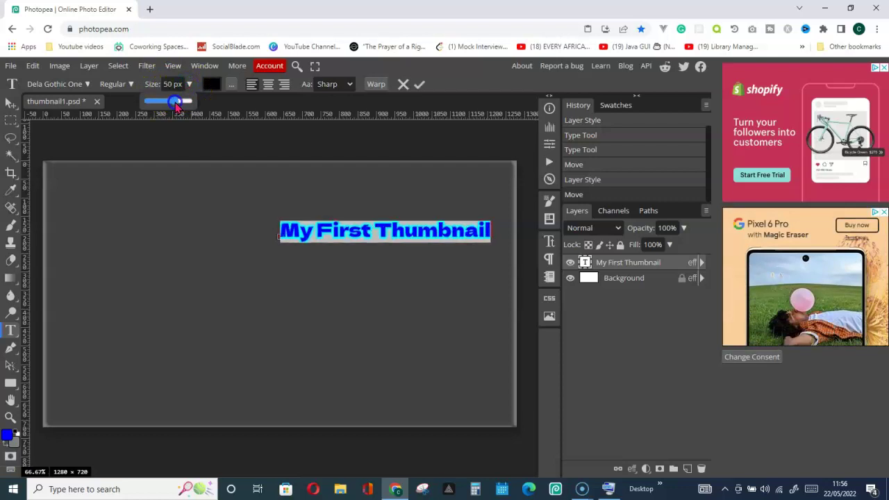
# Apply the 50 px font size to the title text and move the text left toward the canvas centre.
pyautogui.click(417, 84)
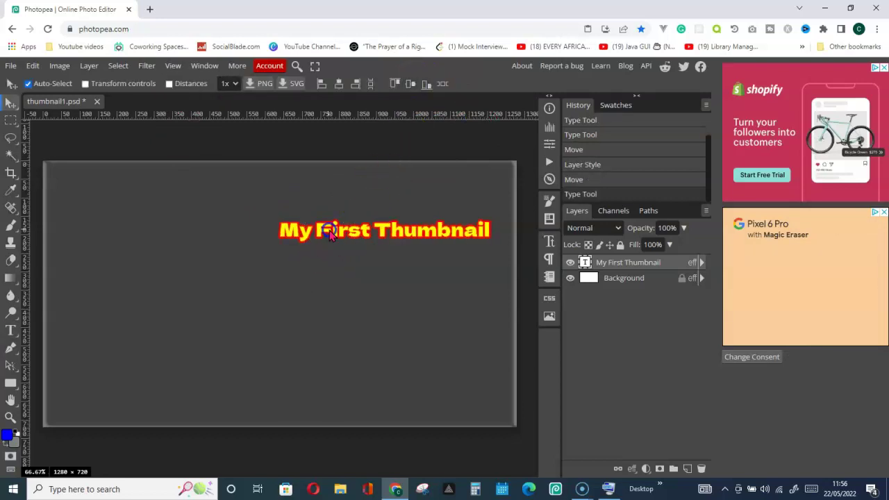
pyautogui.moveTo(330, 235); pyautogui.dragTo(286, 231)
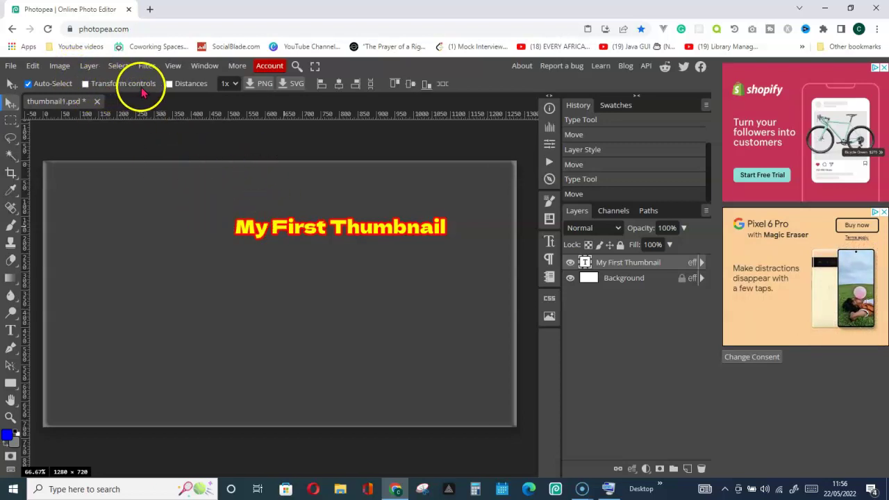
# Enlarge the title text using transform controls, ending the last scaling at 115.64%, and turn the transform controls off.
pyautogui.click(86, 84)
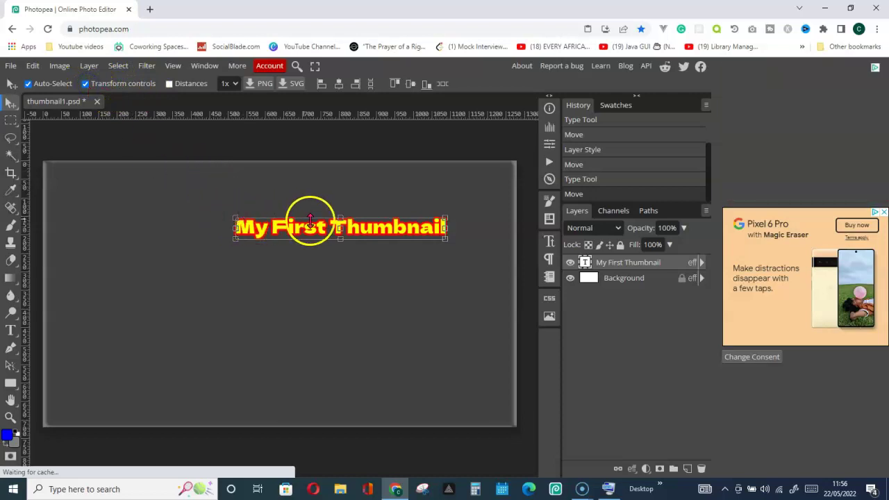
pyautogui.moveTo(234, 218); pyautogui.dragTo(200, 215)
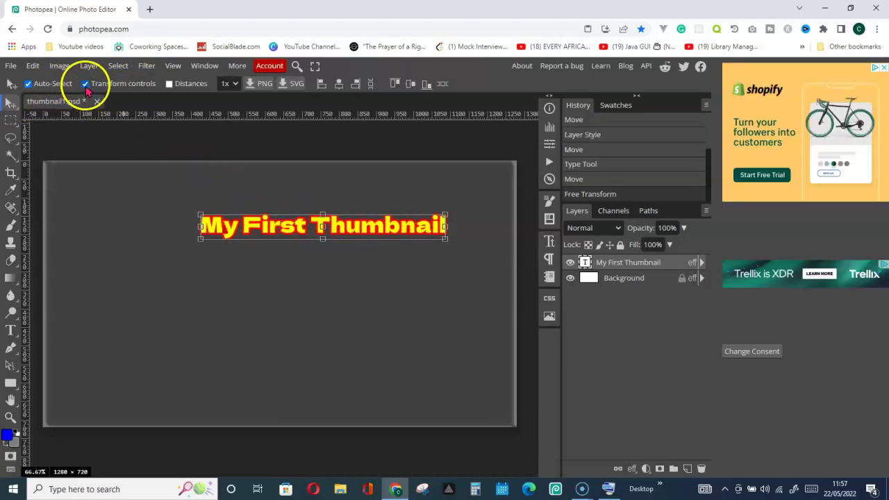
pyautogui.moveTo(199, 212); pyautogui.dragTo(179, 207)
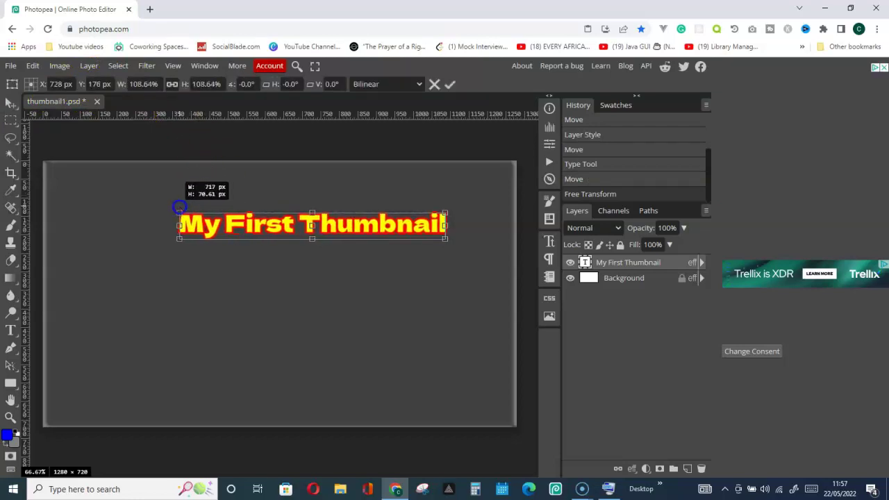
pyautogui.moveTo(312, 212); pyautogui.dragTo(311, 207)
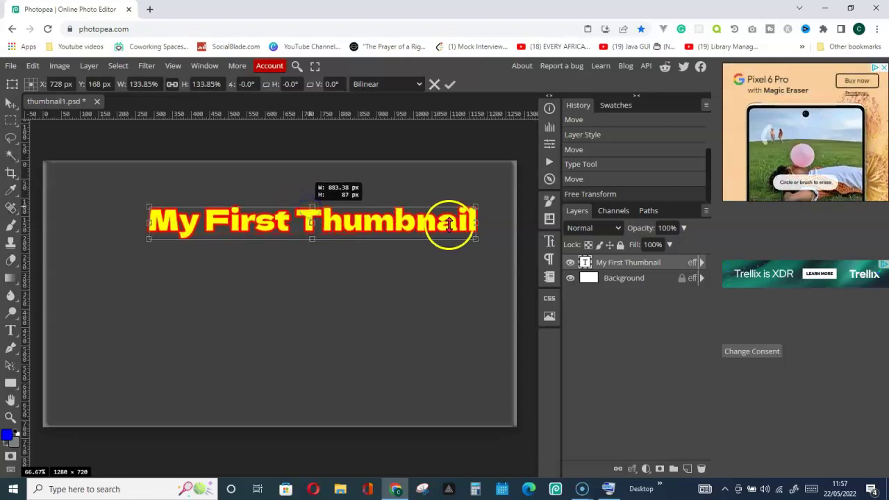
pyautogui.moveTo(475, 223); pyautogui.dragTo(431, 227)
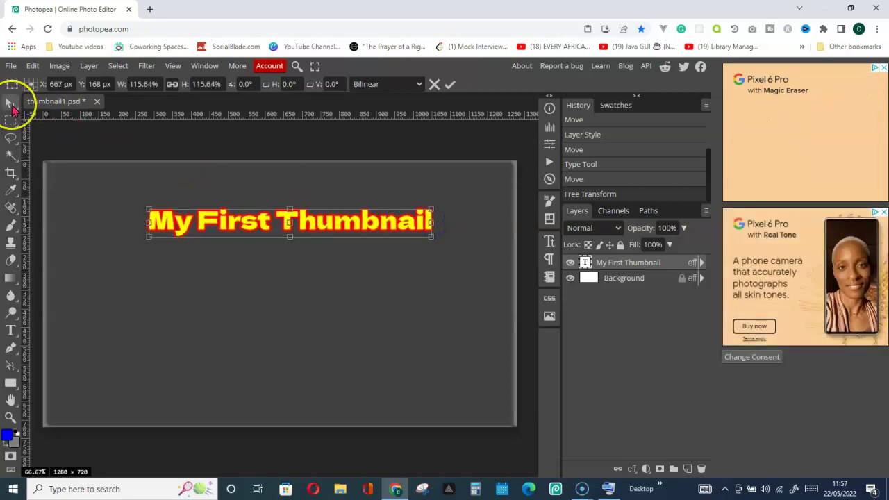
pyautogui.click(11, 108)
pyautogui.click(90, 93)
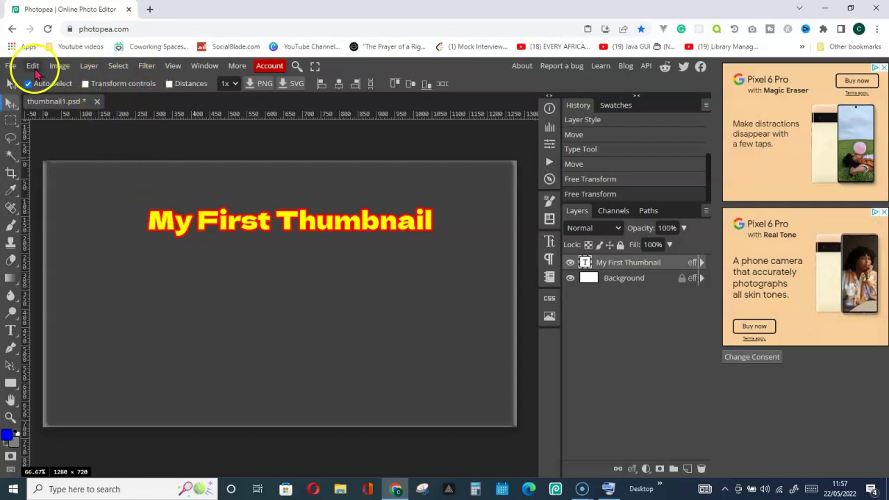
# Scale the title text to about 102% with Free Transform and move it up toward the canvas's upper right.
pyautogui.click(32, 65)
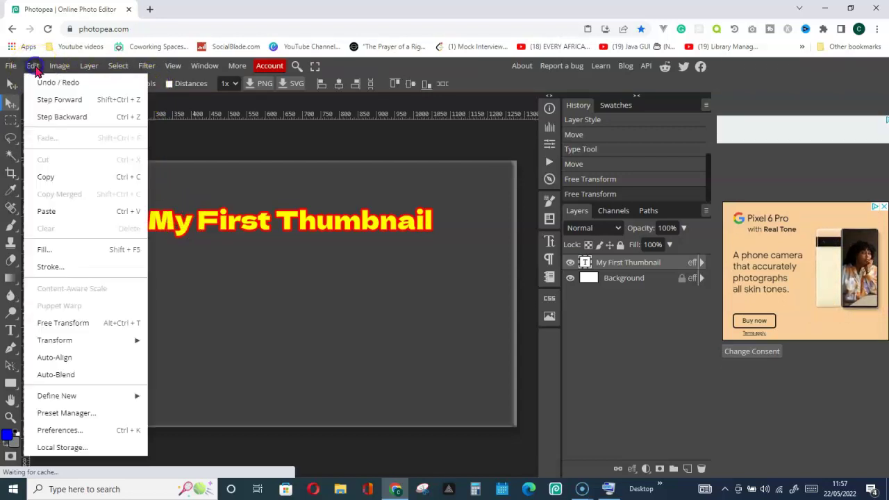
pyautogui.click(62, 325)
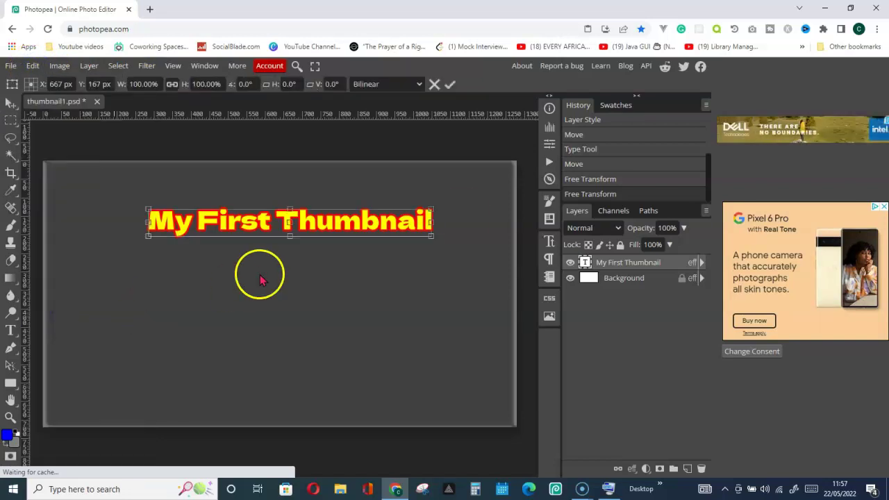
pyautogui.moveTo(430, 221)
pyautogui.mouseDown()
pyautogui.moveTo(386, 220)
pyautogui.moveTo(439, 221)
pyautogui.mouseUp()
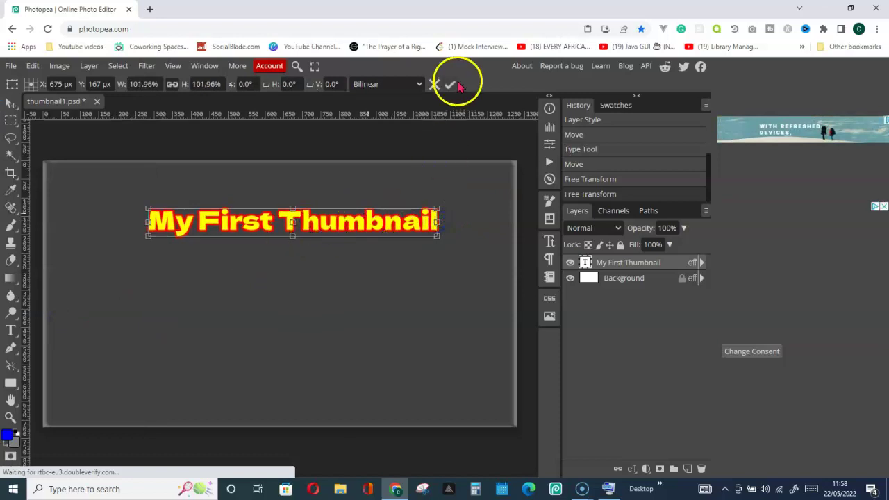
pyautogui.press('Return')
pyautogui.moveTo(282, 220); pyautogui.dragTo(316, 209)
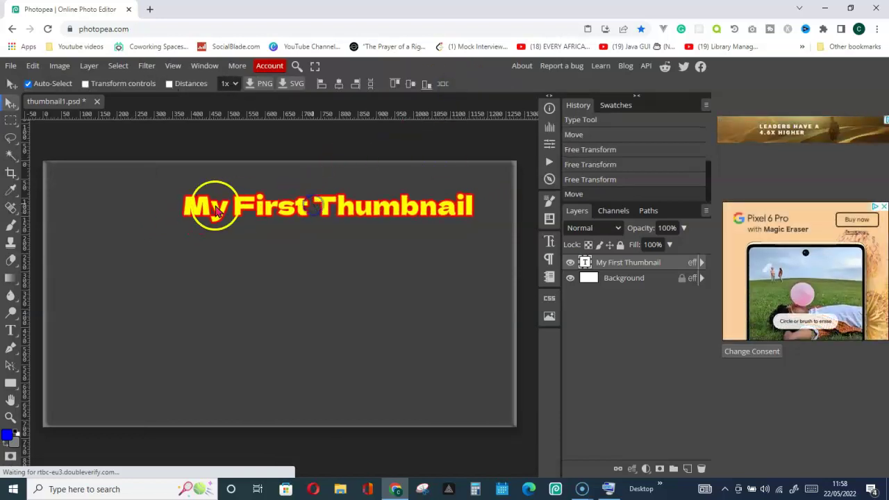
pyautogui.click(263, 210)
pyautogui.click(202, 215)
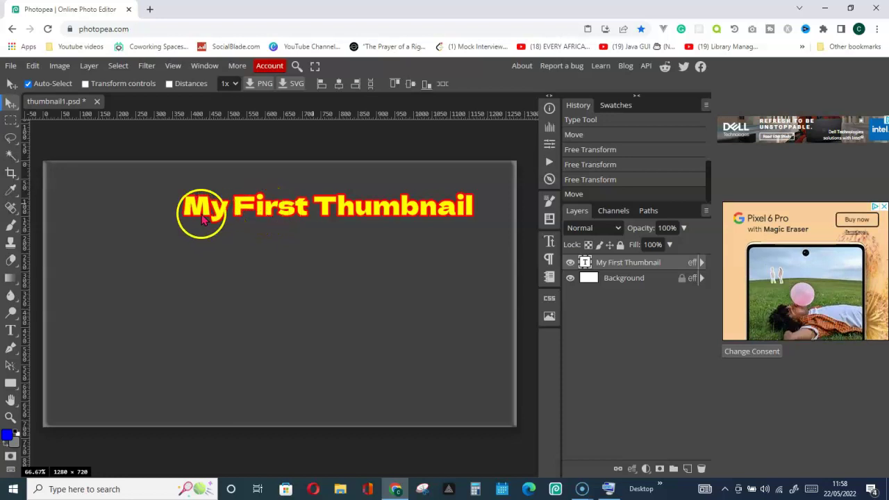
pyautogui.click(323, 208)
pyautogui.click(356, 224)
pyautogui.click(295, 202)
pyautogui.click(348, 221)
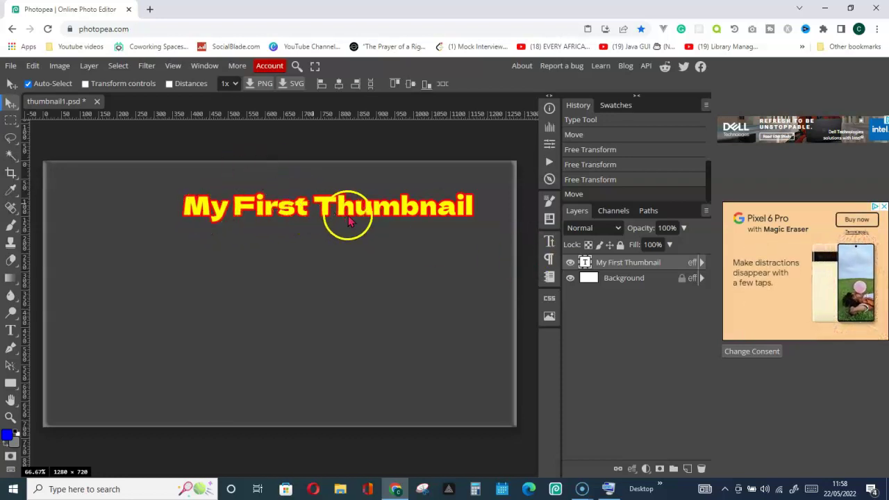
# Try a stroke size of 39 px on the title text through its blending options, and return it to 5 px.
pyautogui.rightClick(612, 269)
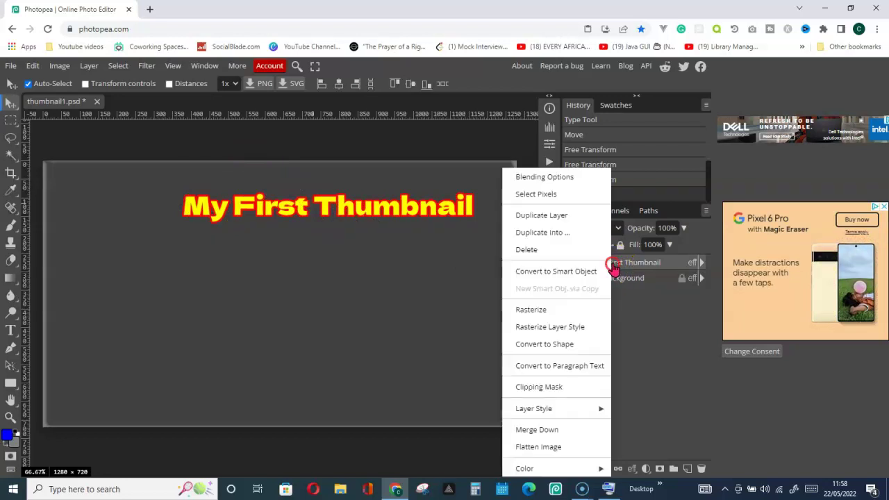
pyautogui.click(553, 181)
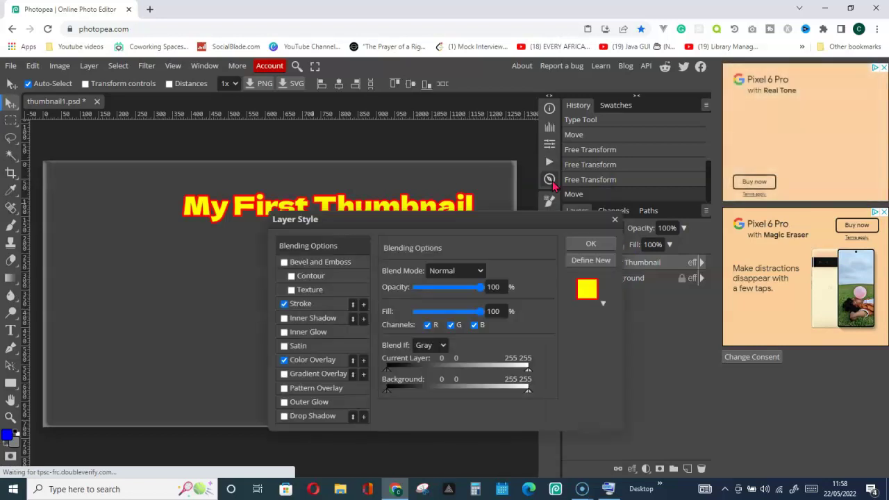
pyautogui.click(305, 304)
pyautogui.moveTo(406, 218); pyautogui.dragTo(402, 256)
pyautogui.moveTo(408, 312); pyautogui.dragTo(417, 315)
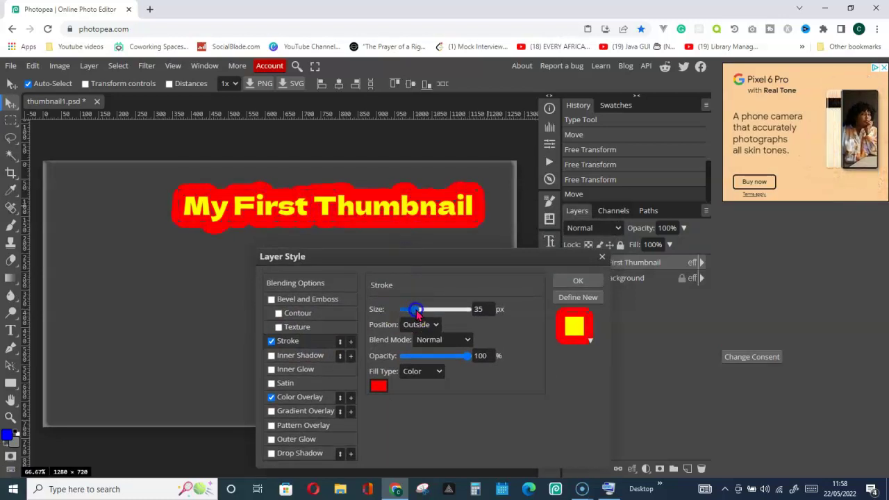
pyautogui.moveTo(419, 315)
pyautogui.mouseDown()
pyautogui.moveTo(428, 316)
pyautogui.moveTo(419, 316)
pyautogui.mouseUp()
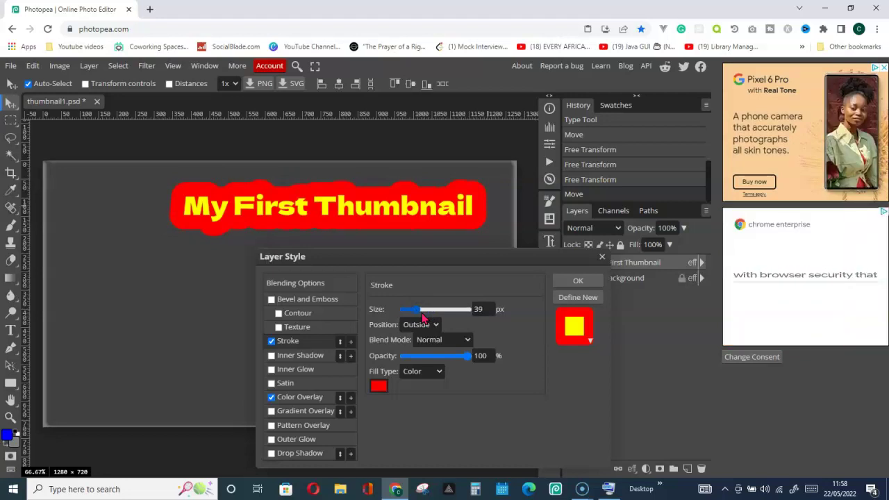
pyautogui.click(476, 308)
pyautogui.doubleClick(477, 309)
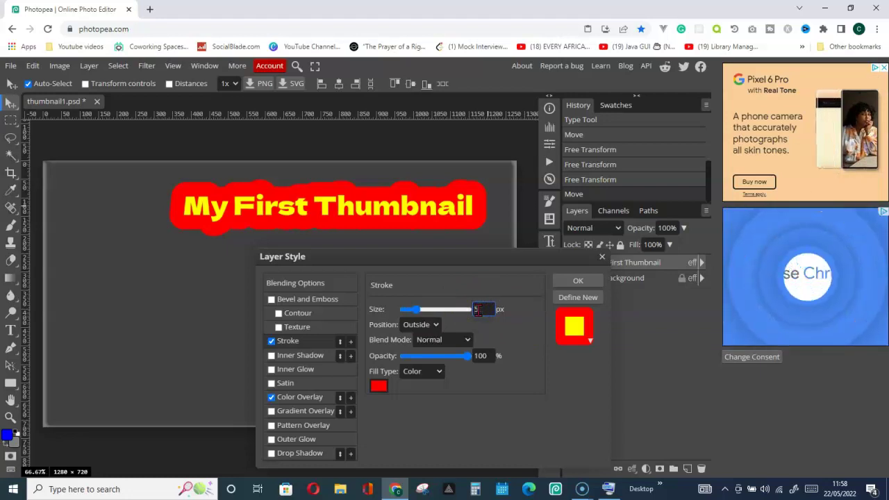
pyautogui.write('2')
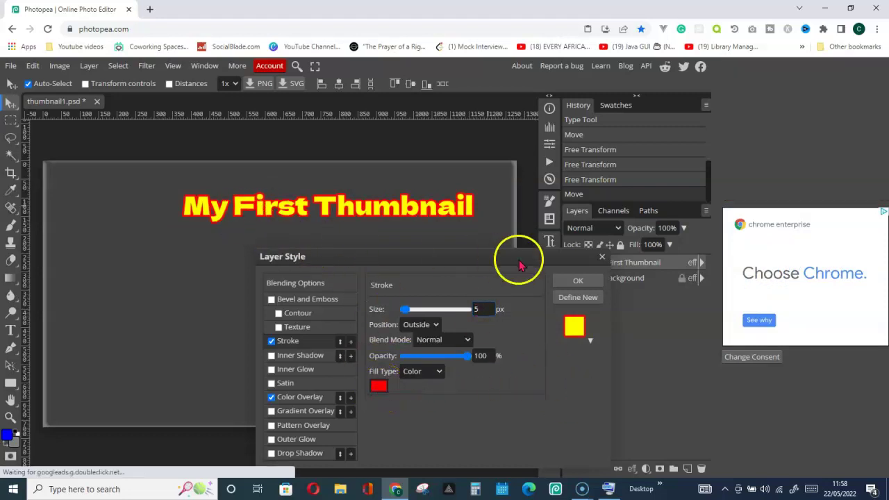
pyautogui.click(578, 281)
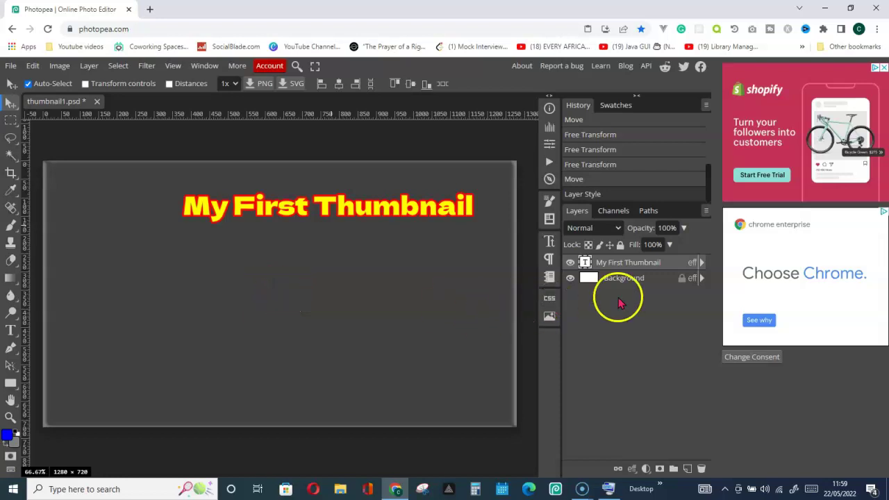
# Draw a wide red rectangle shape about 743 by 110 px below the title text with the Rectangle tool.
pyautogui.click(12, 384)
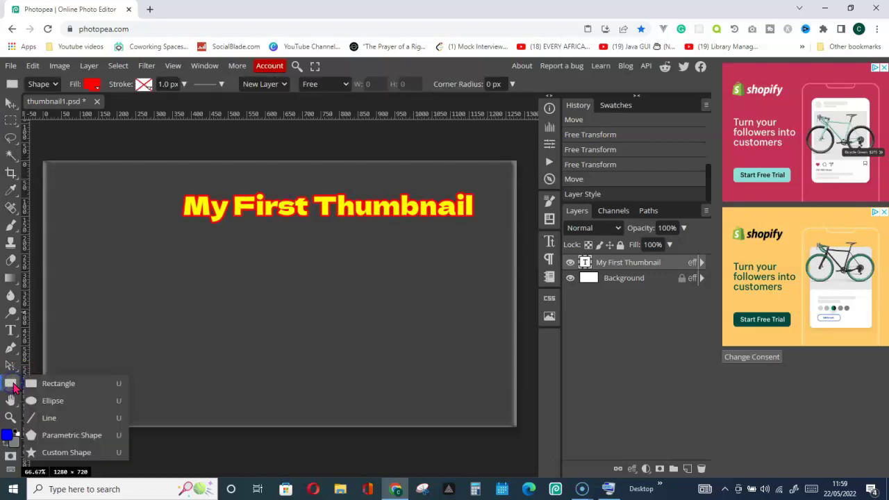
pyautogui.click(61, 388)
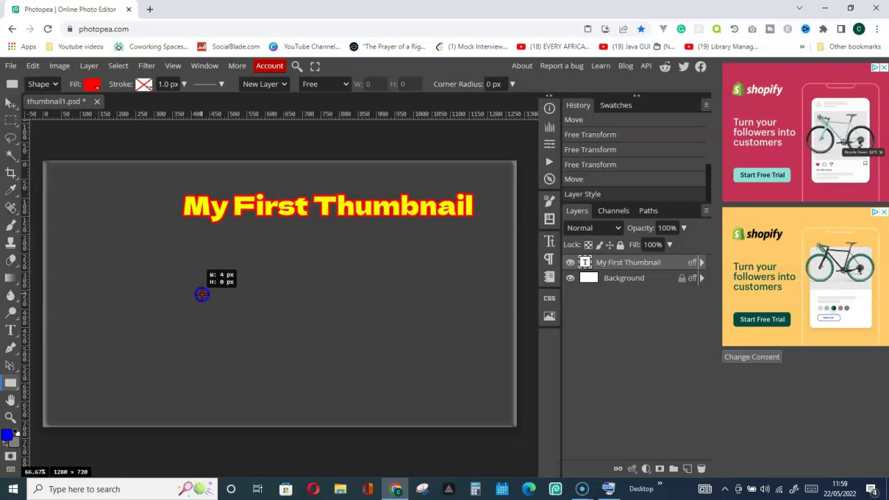
pyautogui.moveTo(207, 298)
pyautogui.mouseDown()
pyautogui.moveTo(332, 332)
pyautogui.moveTo(476, 335)
pyautogui.mouseUp()
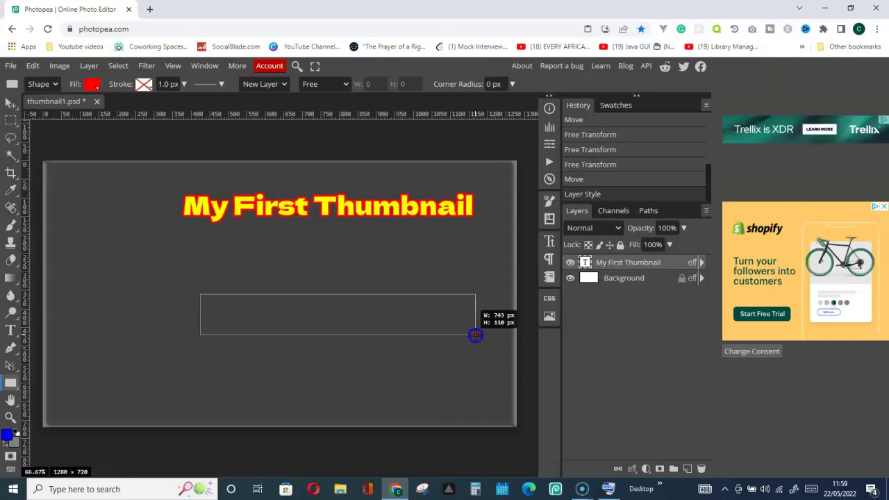
pyautogui.moveTo(474, 335); pyautogui.dragTo(474, 336)
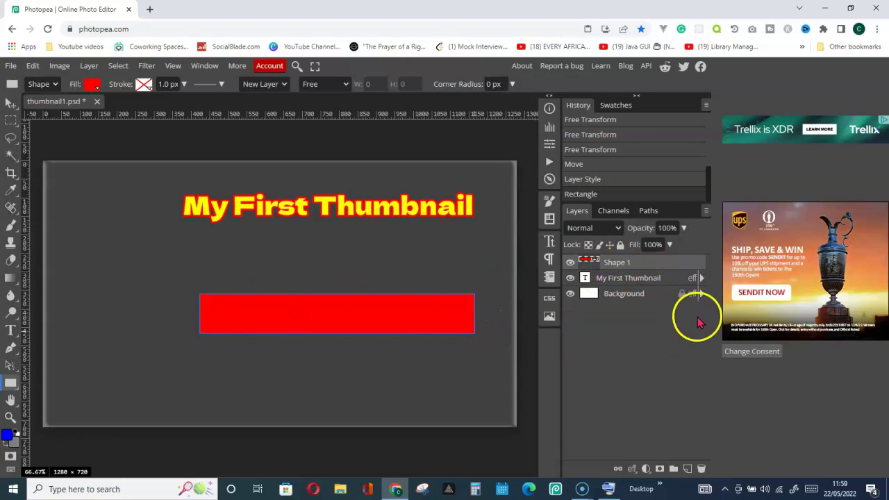
# Apply a white Color Overlay to the red rectangle's shape layer through its blending options.
pyautogui.click(622, 273)
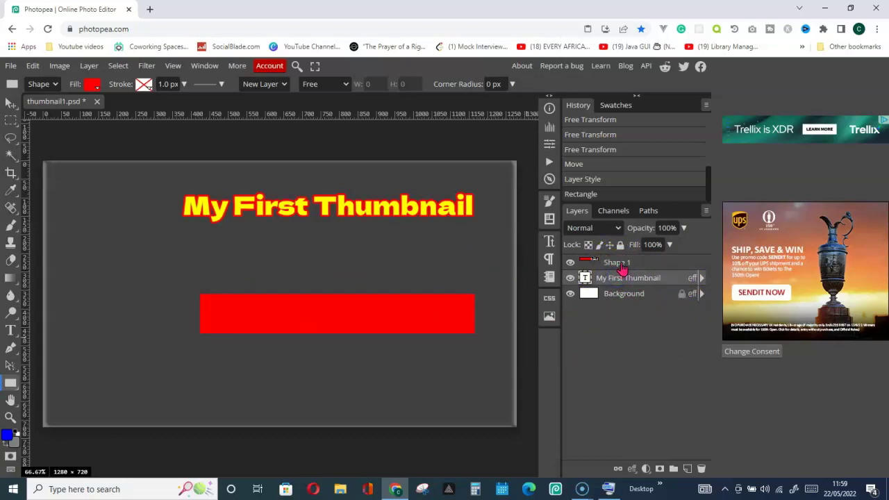
pyautogui.click(622, 264)
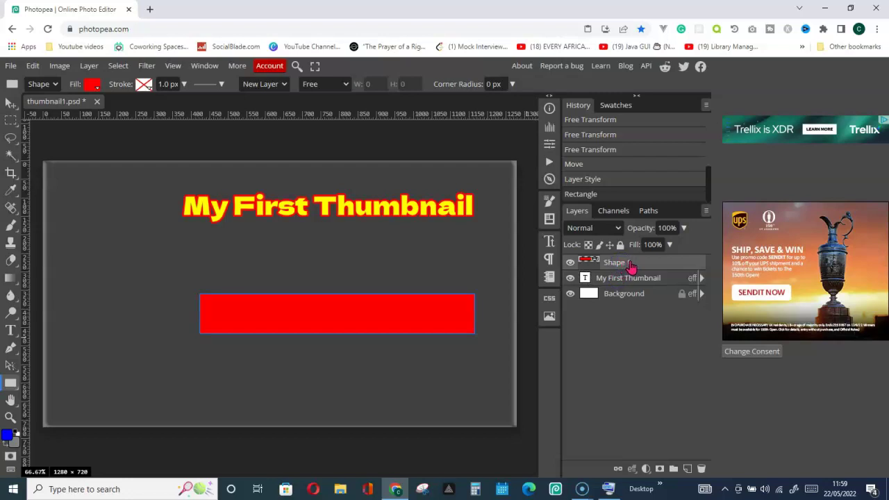
pyautogui.rightClick(629, 265)
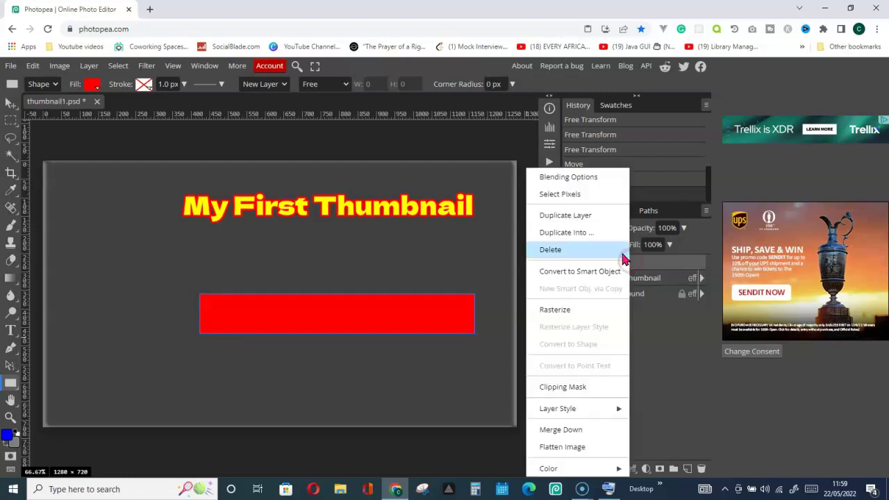
pyautogui.click(582, 178)
pyautogui.moveTo(426, 257); pyautogui.dragTo(654, 105)
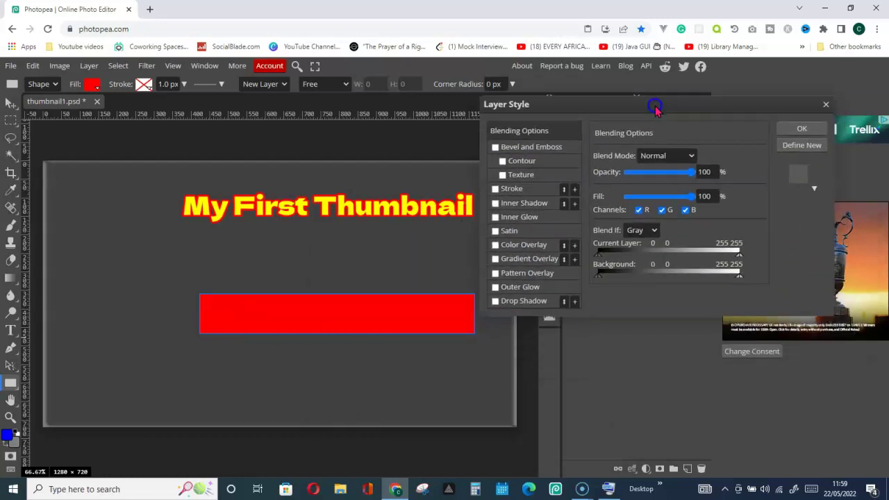
pyautogui.click(528, 244)
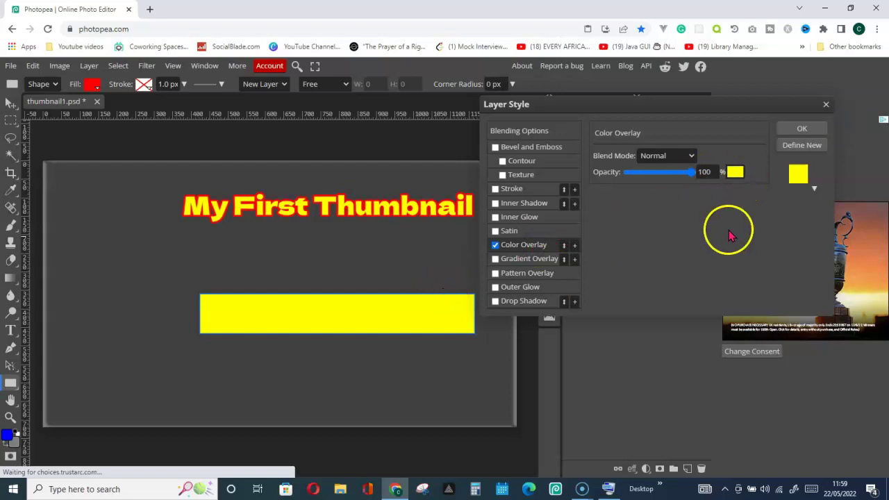
pyautogui.click(735, 173)
pyautogui.moveTo(281, 154); pyautogui.dragTo(349, 75)
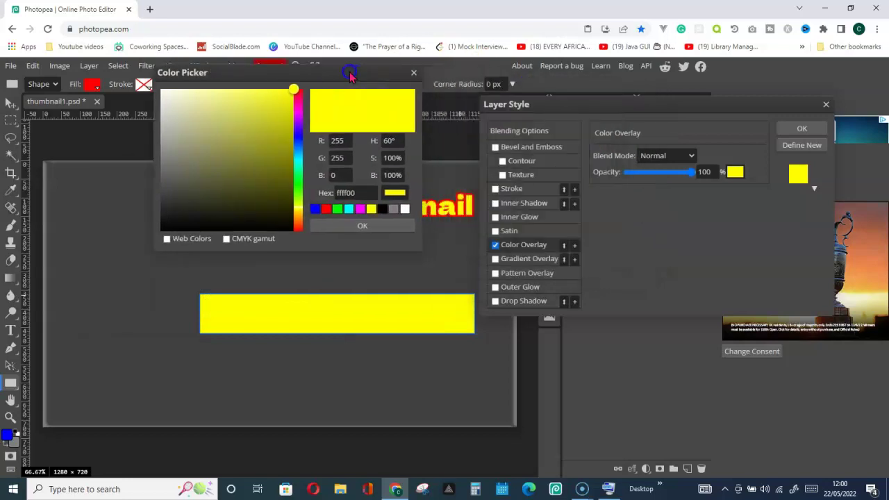
pyautogui.click(404, 211)
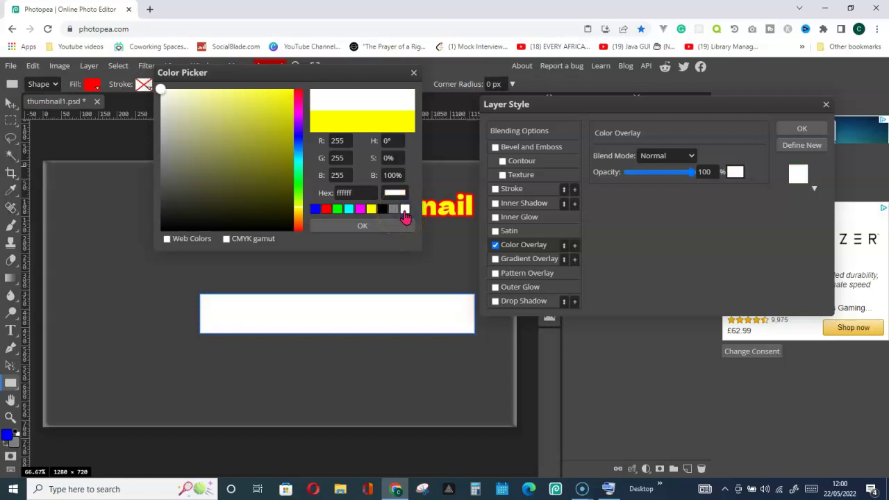
pyautogui.click(360, 231)
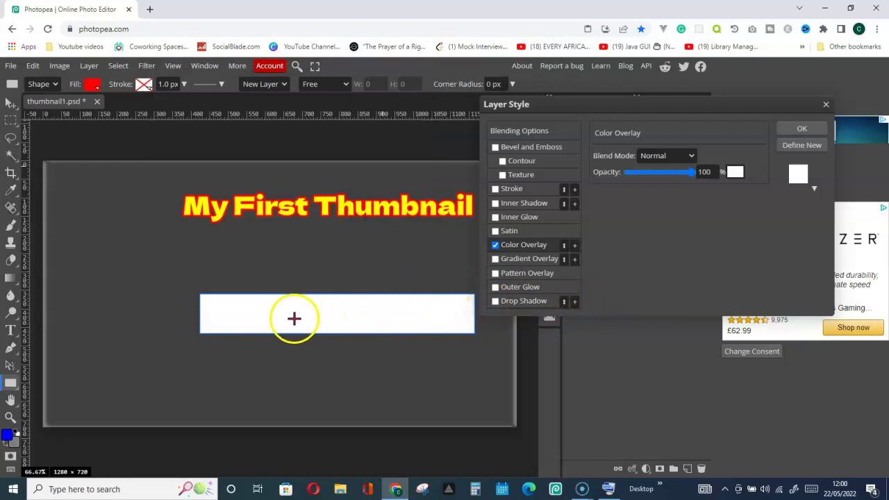
# Try a Bevel and Emboss texture on the rectangle, remove it, and apply the Satin effect instead.
pyautogui.click(527, 179)
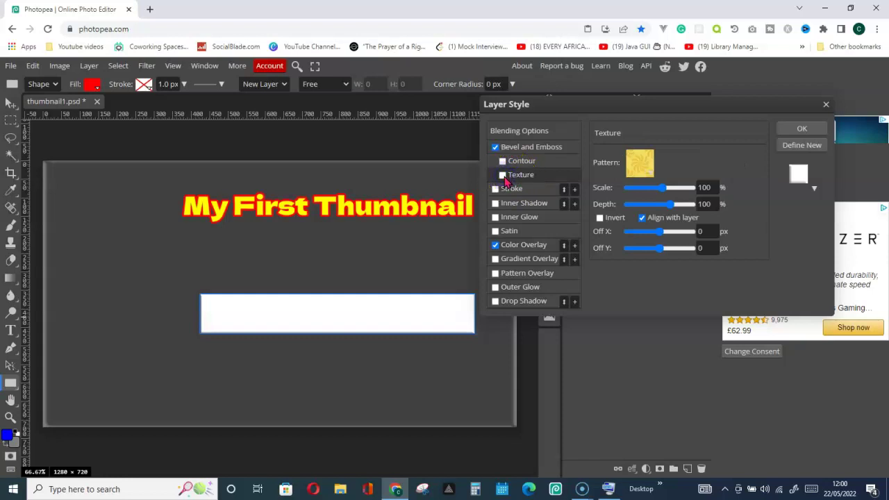
pyautogui.click(502, 174)
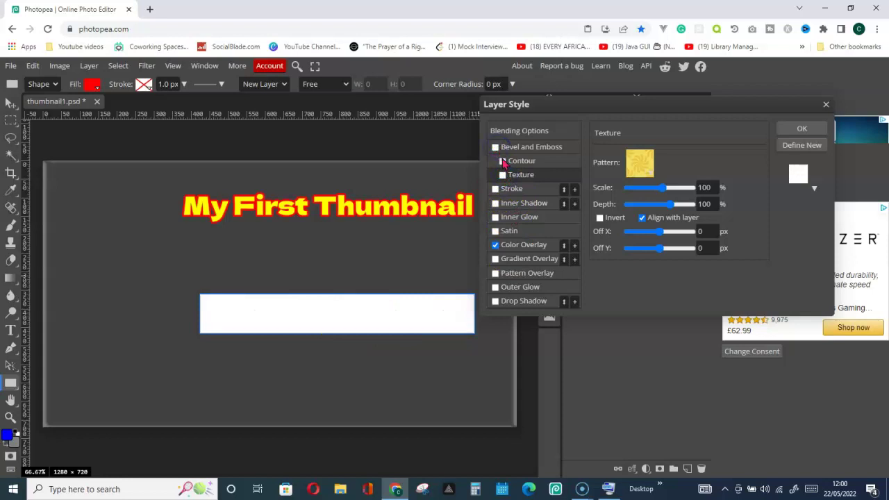
pyautogui.click(510, 232)
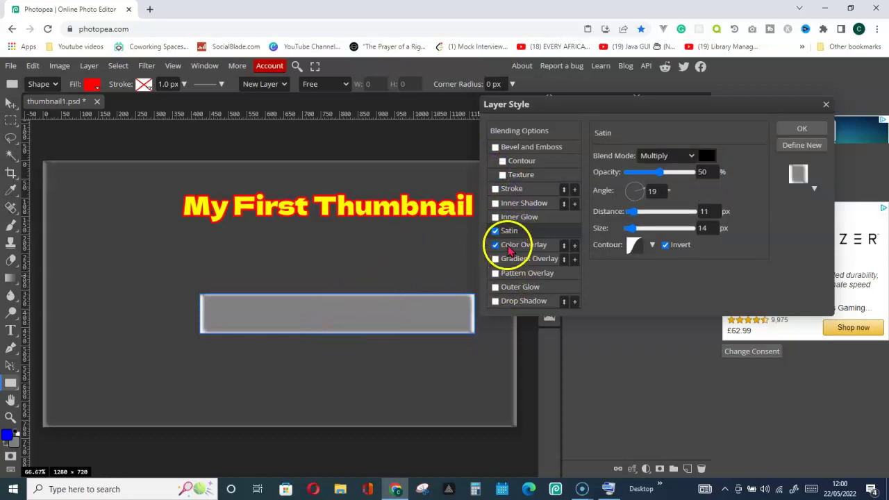
pyautogui.click(499, 235)
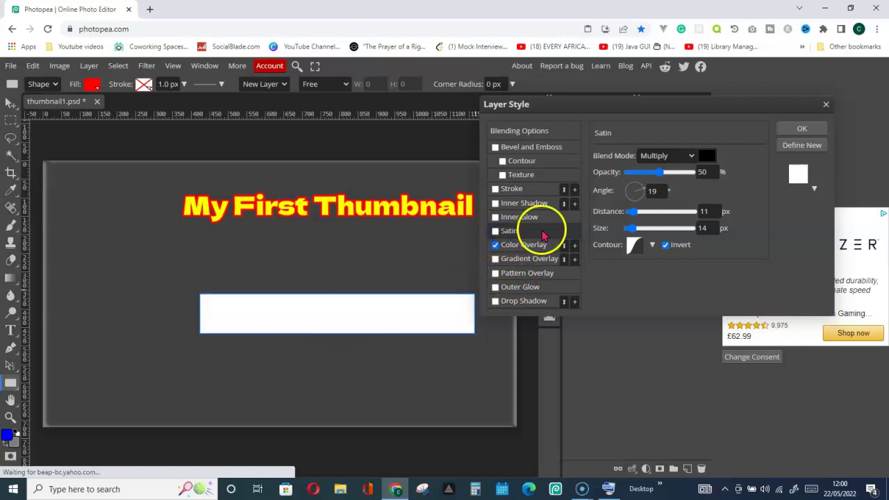
pyautogui.click(497, 236)
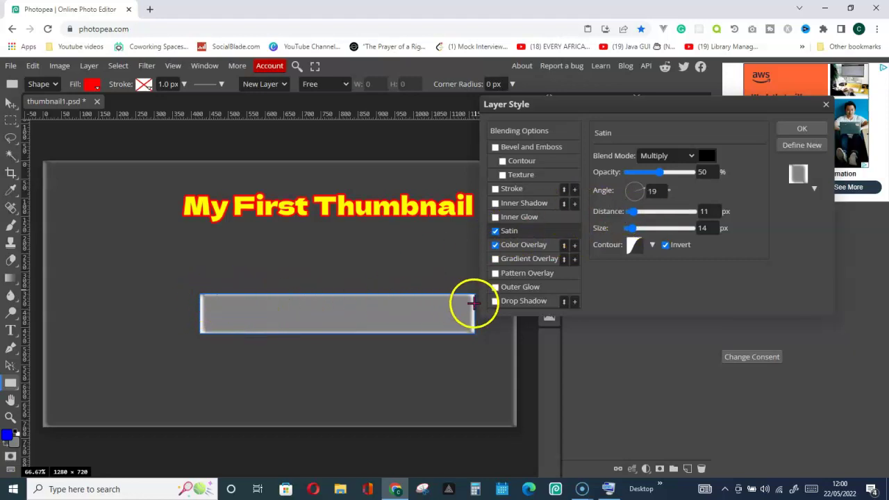
# Add an outside stroke to the rectangle and change the stroke color to white (ffffff).
pyautogui.click(520, 189)
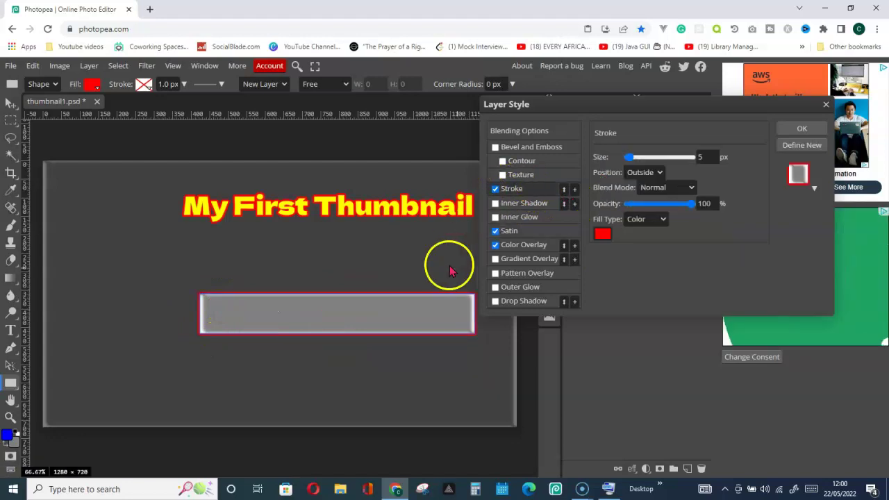
pyautogui.click(602, 234)
pyautogui.moveTo(288, 154); pyautogui.dragTo(749, 138)
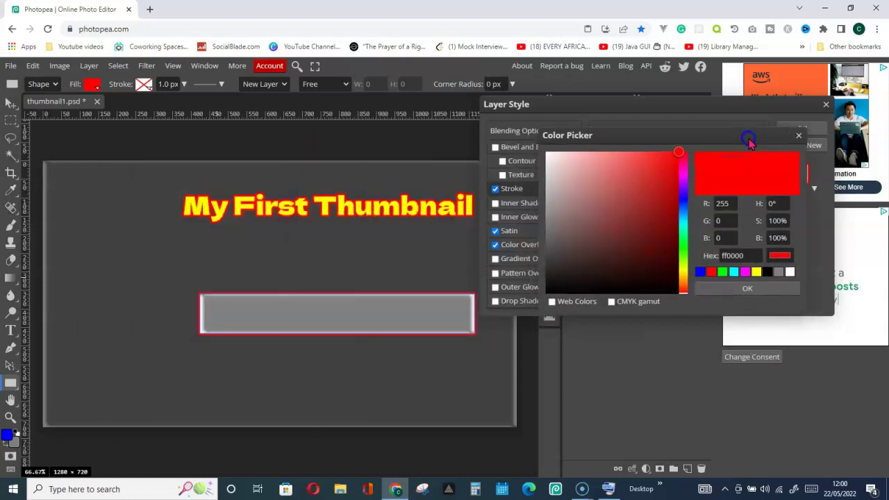
pyautogui.click(790, 272)
pyautogui.click(778, 274)
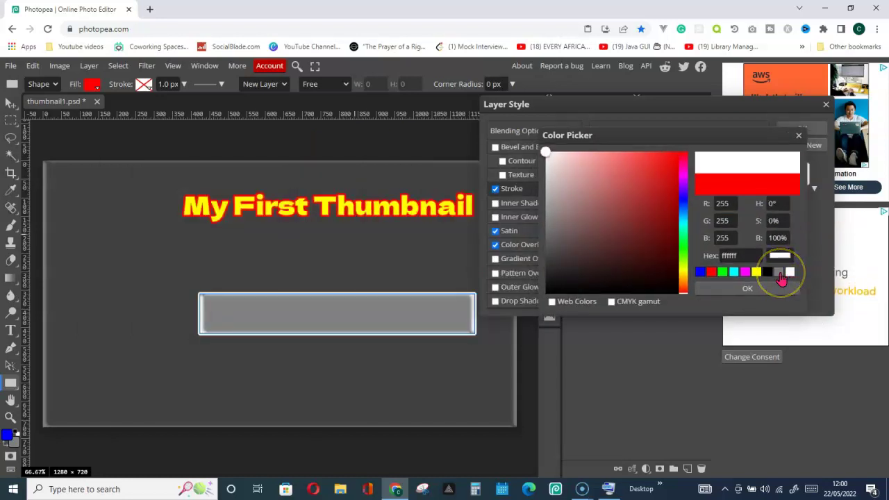
pyautogui.click(744, 292)
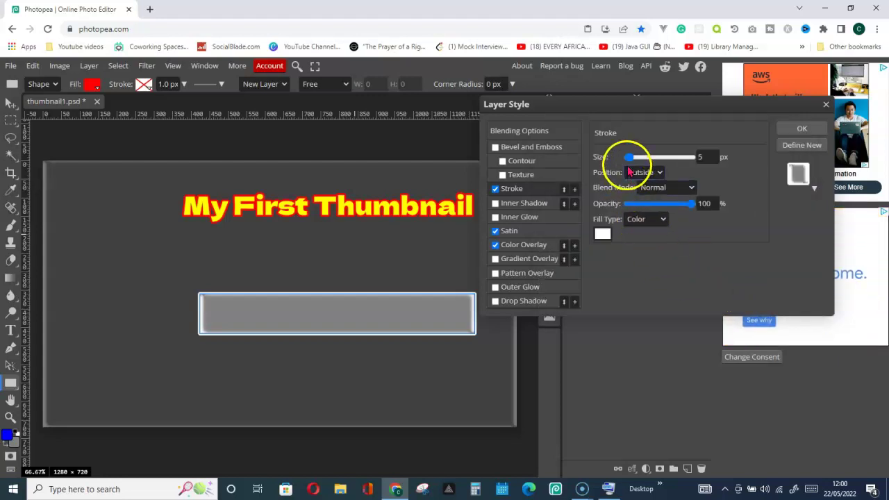
# Set the rectangle's stroke size to 11 px, apply the layer style, and move the rectangle up below the title text.
pyautogui.moveTo(626, 158); pyautogui.dragTo(633, 159)
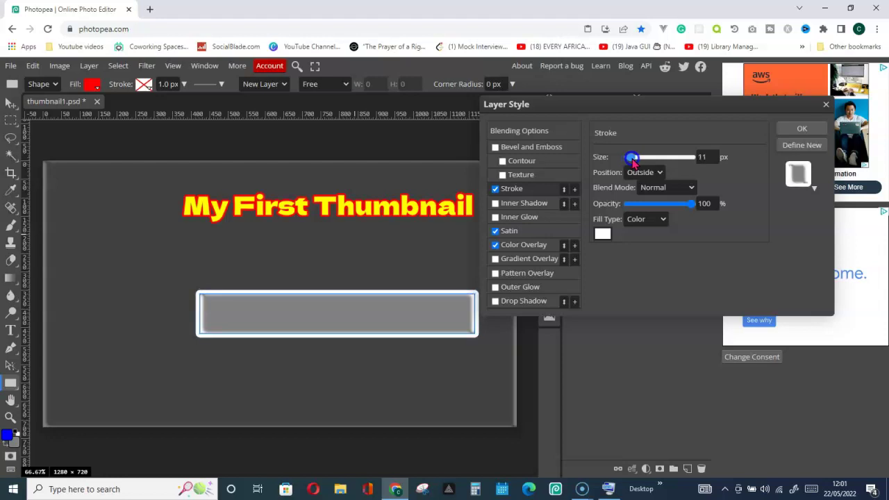
pyautogui.click(804, 131)
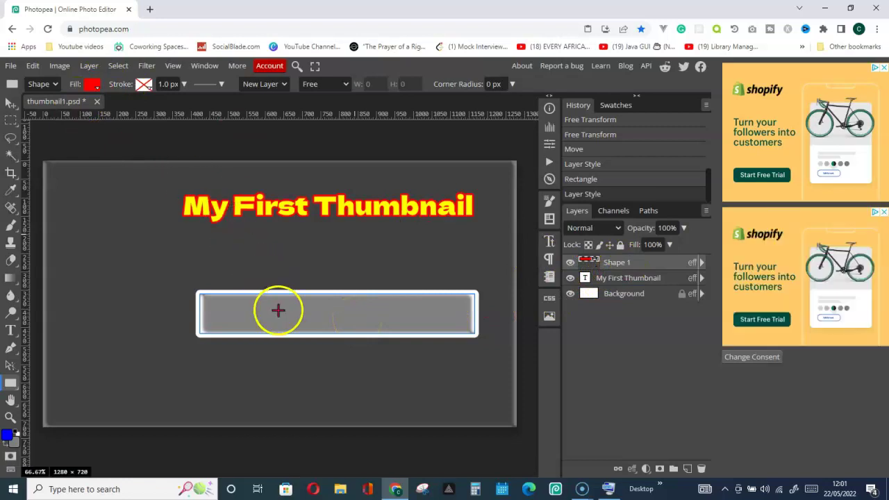
pyautogui.click(11, 104)
pyautogui.moveTo(270, 314); pyautogui.dragTo(262, 271)
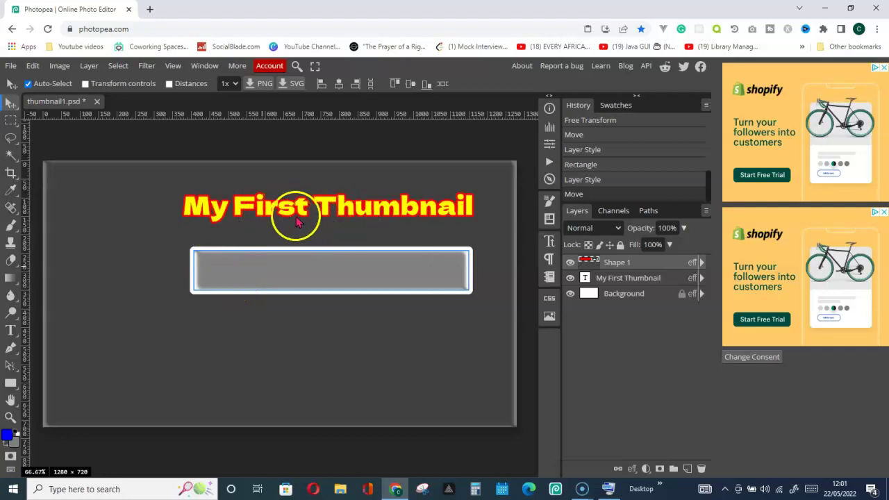
# Reduce the font size of the whole "My First Thumbnail" title text to 62 px.
pyautogui.click(639, 285)
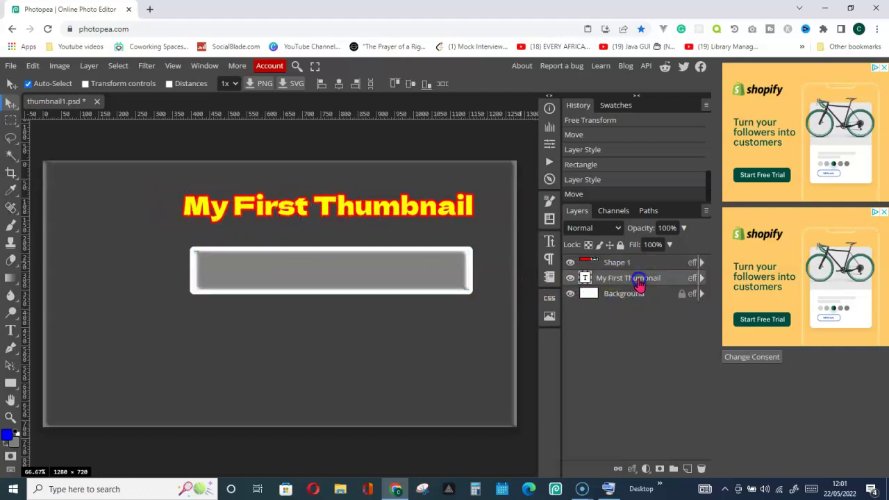
pyautogui.doubleClick(284, 208)
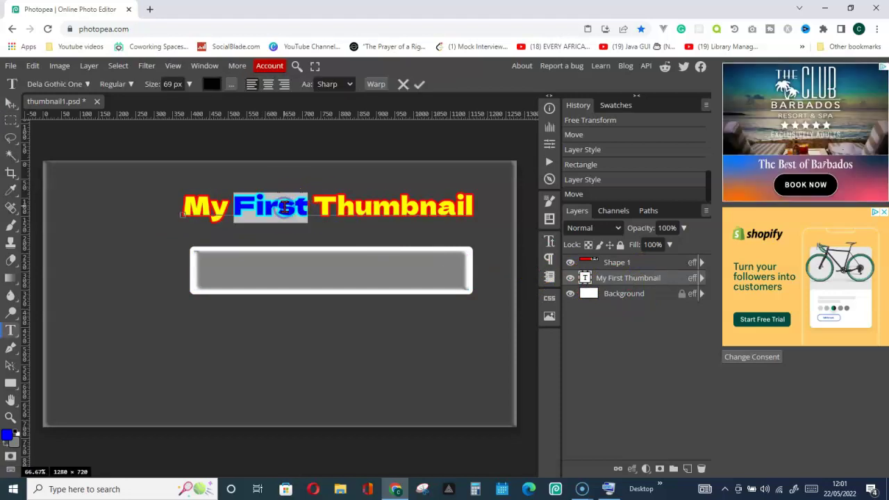
pyautogui.click(420, 86)
pyautogui.doubleClick(311, 211)
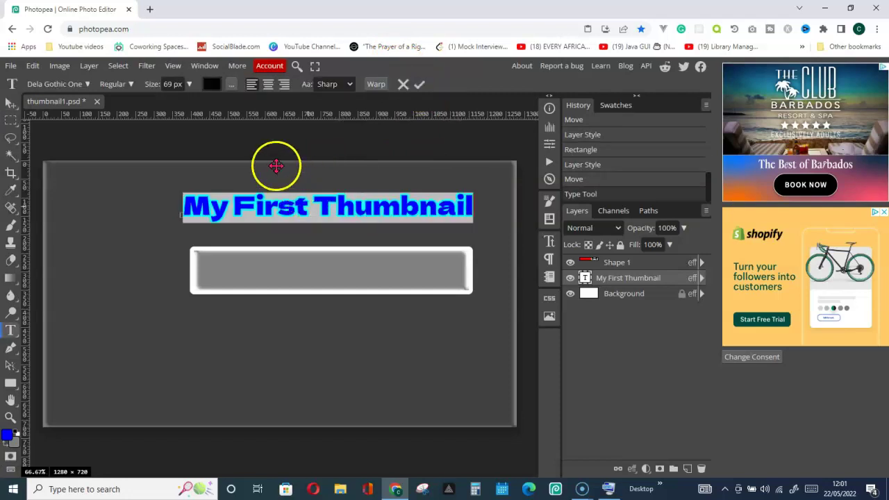
pyautogui.click(177, 84)
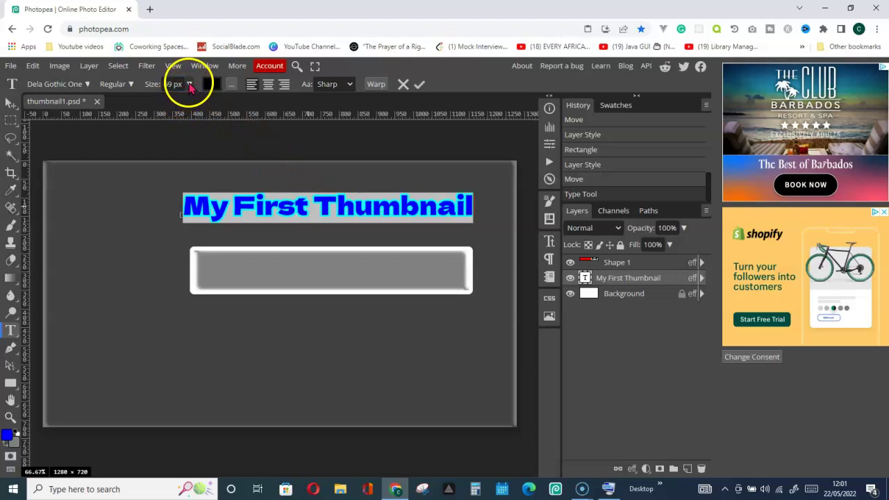
pyautogui.click(189, 84)
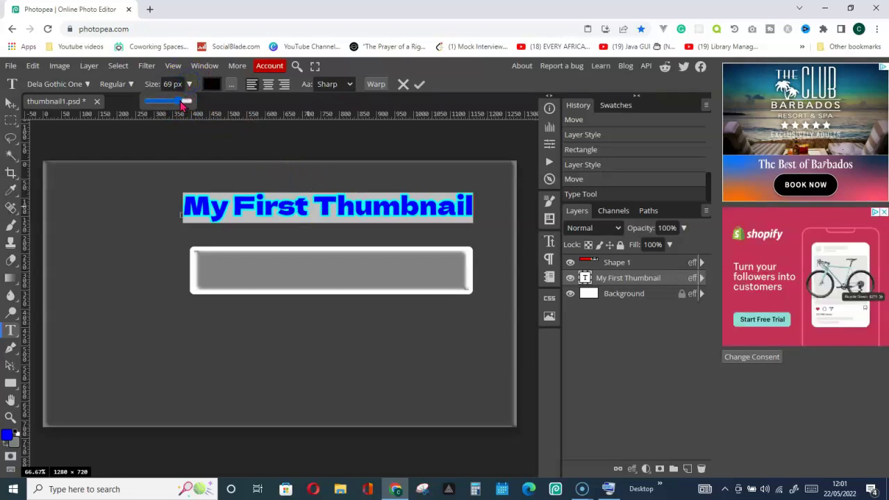
pyautogui.moveTo(182, 102); pyautogui.dragTo(179, 104)
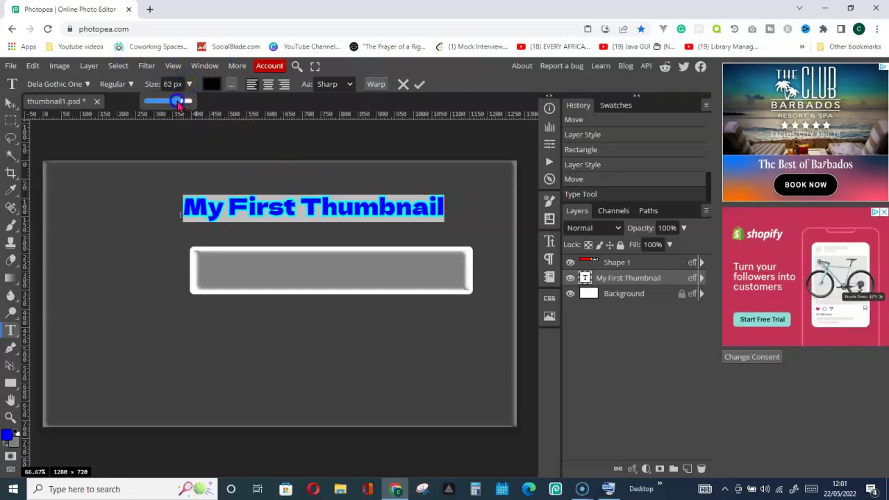
pyautogui.click(418, 85)
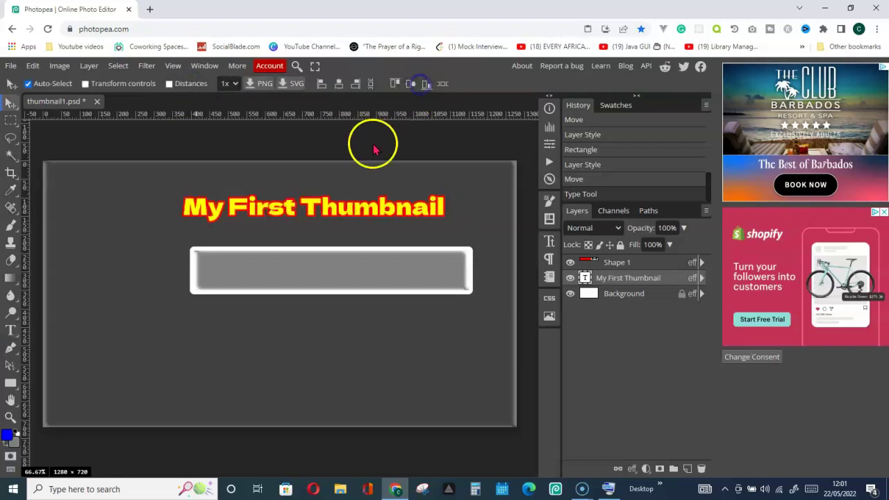
# Scale the title text to 99% with the transform controls, apply it, and turn the controls off.
pyautogui.click(86, 83)
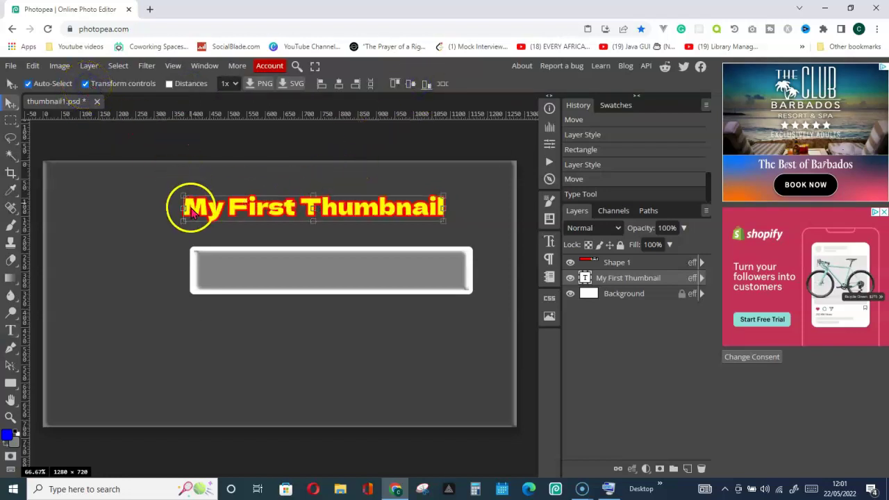
pyautogui.moveTo(182, 206); pyautogui.dragTo(191, 210)
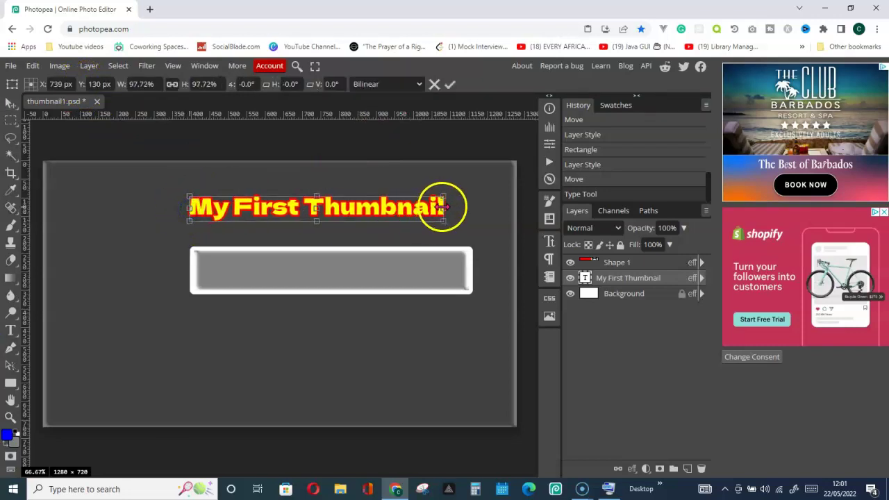
pyautogui.moveTo(442, 207); pyautogui.dragTo(449, 206)
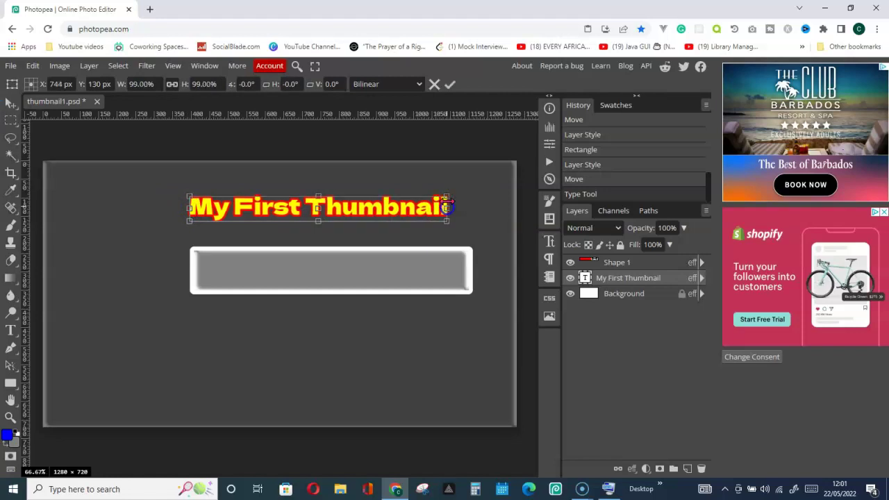
pyautogui.click(451, 85)
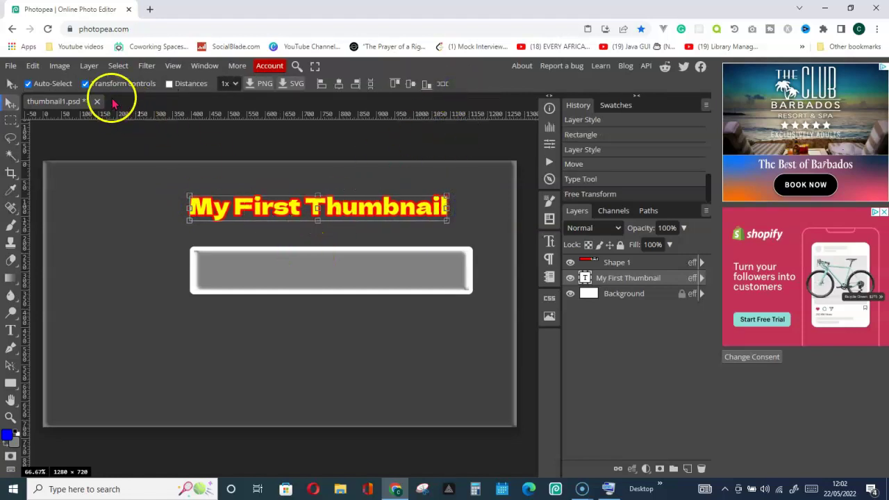
pyautogui.click(85, 84)
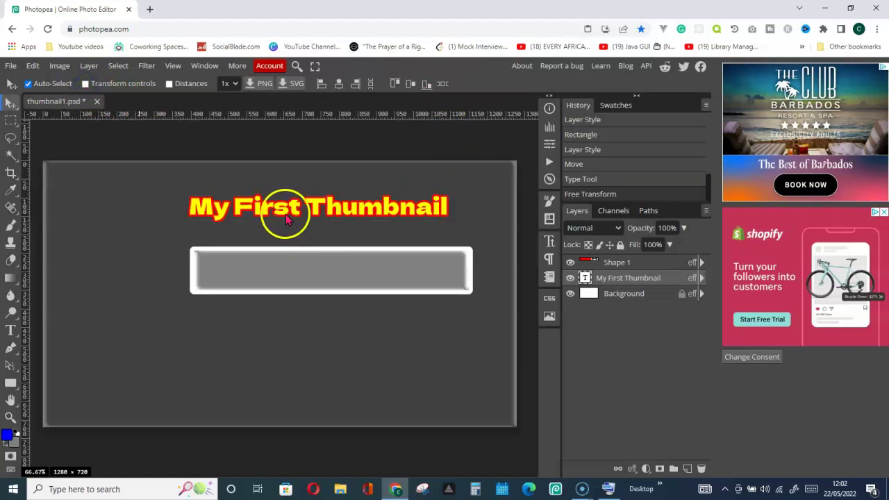
# Move the title text down to sit centered just above the rectangle, ending with the title's layer selected.
pyautogui.moveTo(291, 210); pyautogui.dragTo(300, 229)
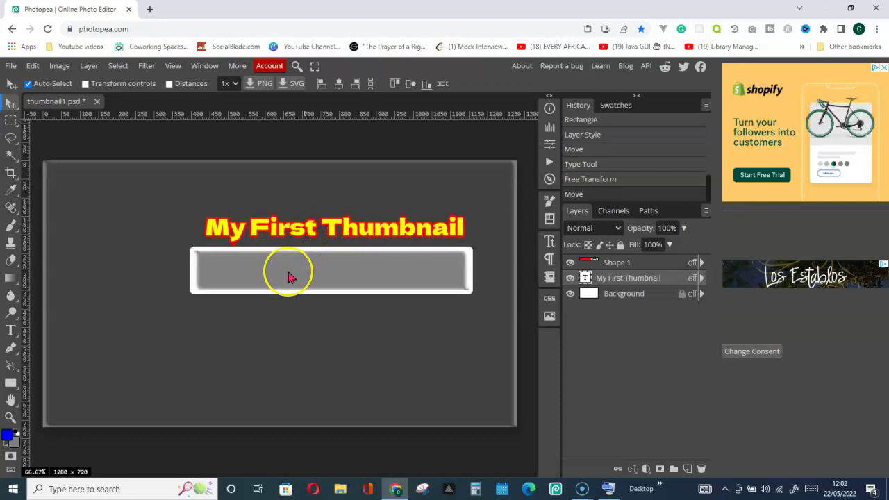
pyautogui.click(611, 262)
pyautogui.click(623, 263)
pyautogui.click(620, 285)
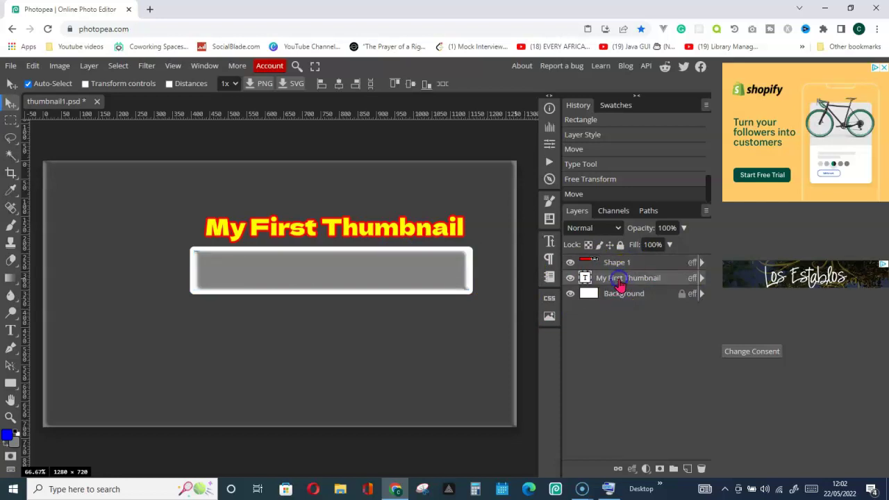
pyautogui.click(656, 286)
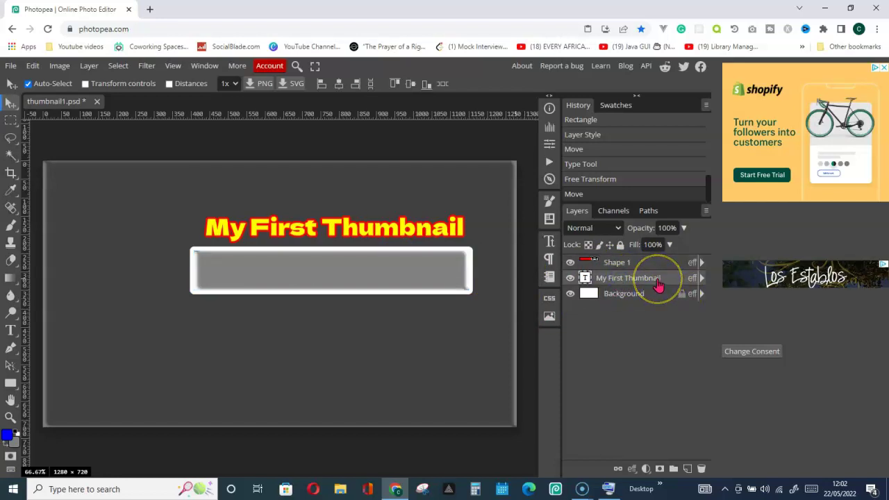
# Move the "My First Thumbnail" title layer above the Shape 1 rectangle layer in the layer stack.
pyautogui.click(617, 281)
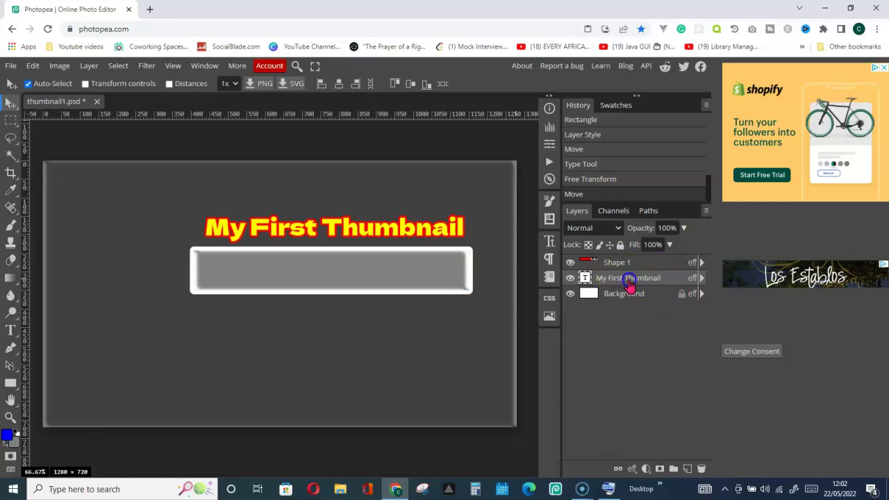
pyautogui.moveTo(628, 281)
pyautogui.mouseDown()
pyautogui.moveTo(620, 264)
pyautogui.moveTo(624, 277)
pyautogui.moveTo(630, 265)
pyautogui.mouseUp()
pyautogui.click(622, 281)
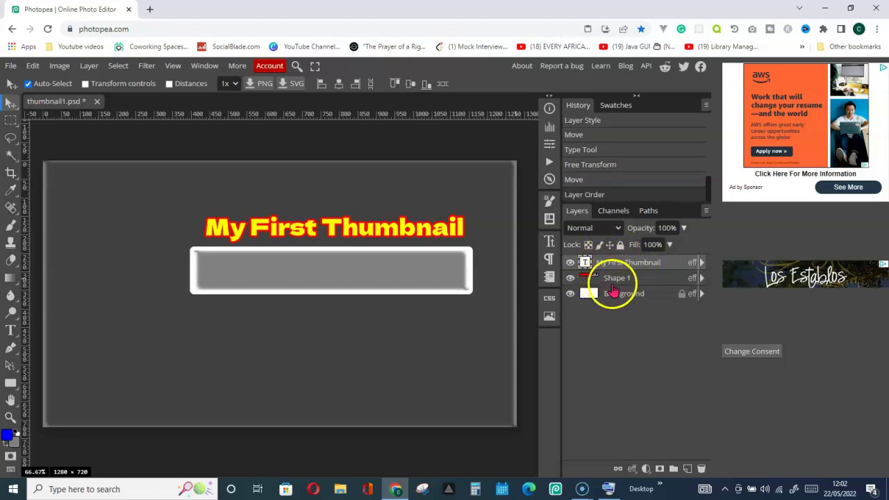
pyautogui.moveTo(624, 278); pyautogui.dragTo(617, 293)
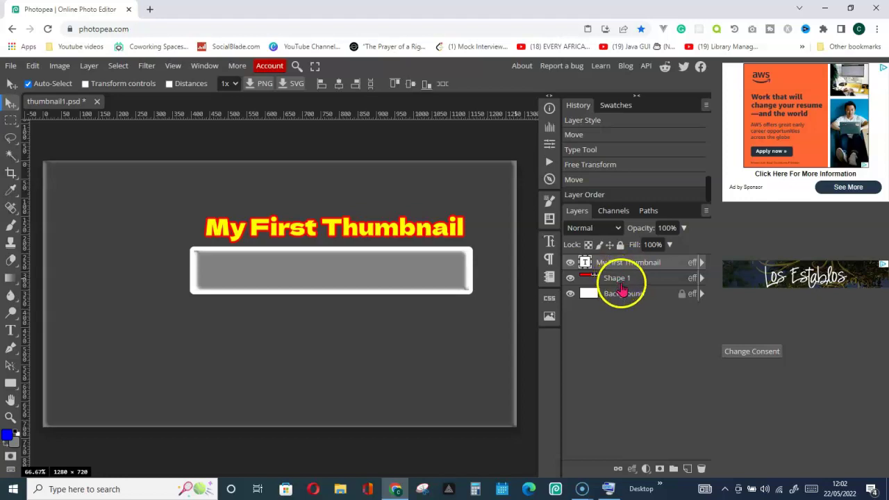
# Put the title layer back beneath the Shape 1 layer and shift the text down so it slides partly behind the rectangle.
pyautogui.moveTo(408, 232)
pyautogui.mouseDown()
pyautogui.moveTo(399, 272)
pyautogui.moveTo(402, 229)
pyautogui.mouseUp()
pyautogui.moveTo(638, 269); pyautogui.dragTo(636, 285)
pyautogui.moveTo(424, 241)
pyautogui.mouseDown()
pyautogui.moveTo(407, 254)
pyautogui.moveTo(407, 242)
pyautogui.mouseUp()
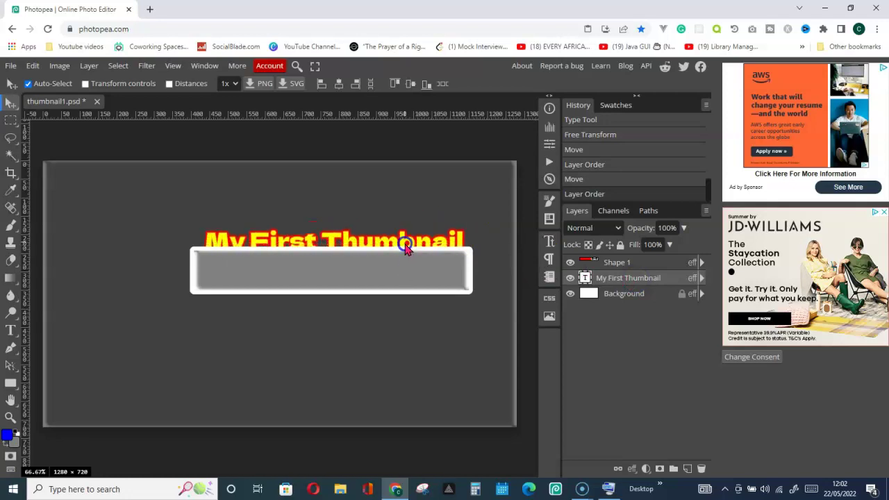
pyautogui.moveTo(308, 238); pyautogui.dragTo(311, 251)
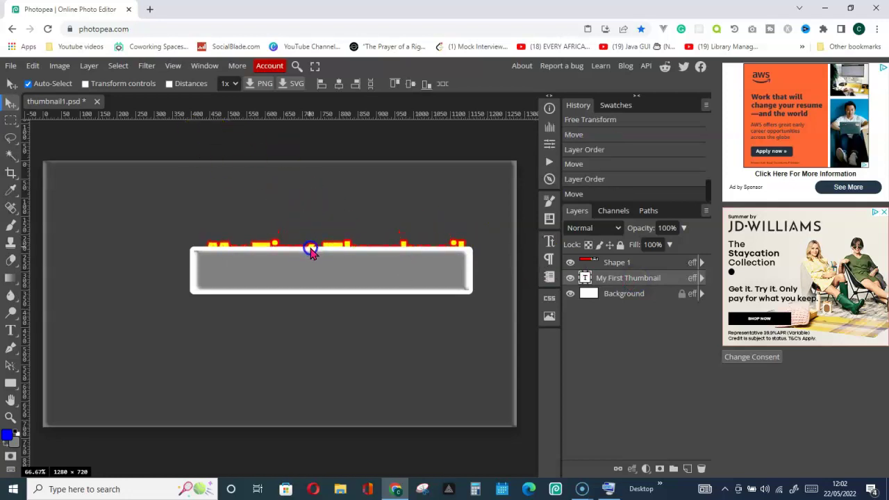
# Bring the title layer in front of the rectangle and move the text inside the rectangle's white frame.
pyautogui.click(89, 66)
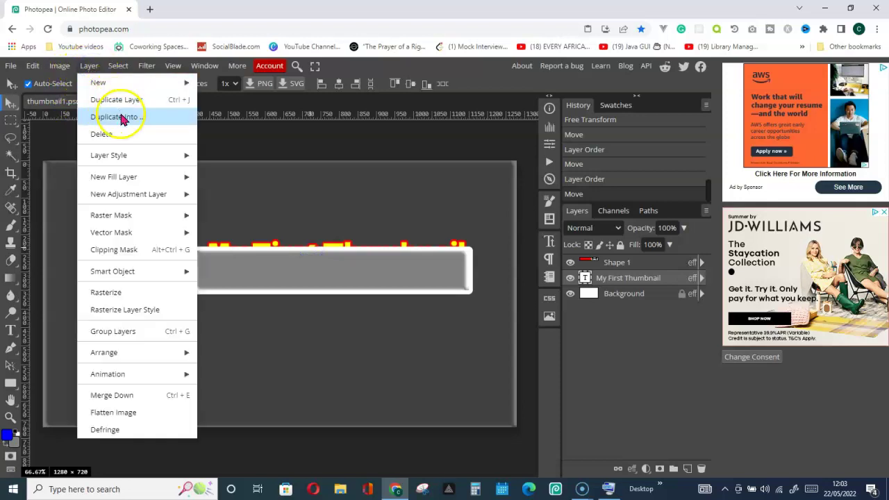
pyautogui.moveTo(122, 356)
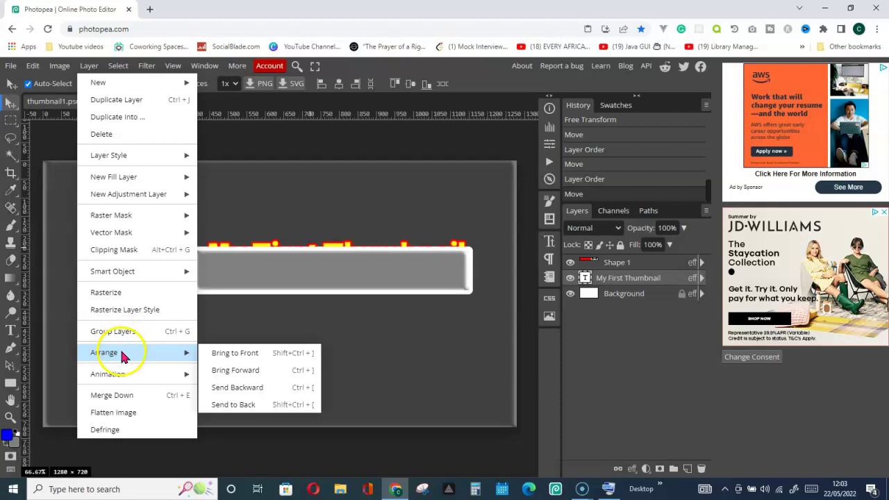
pyautogui.click(246, 360)
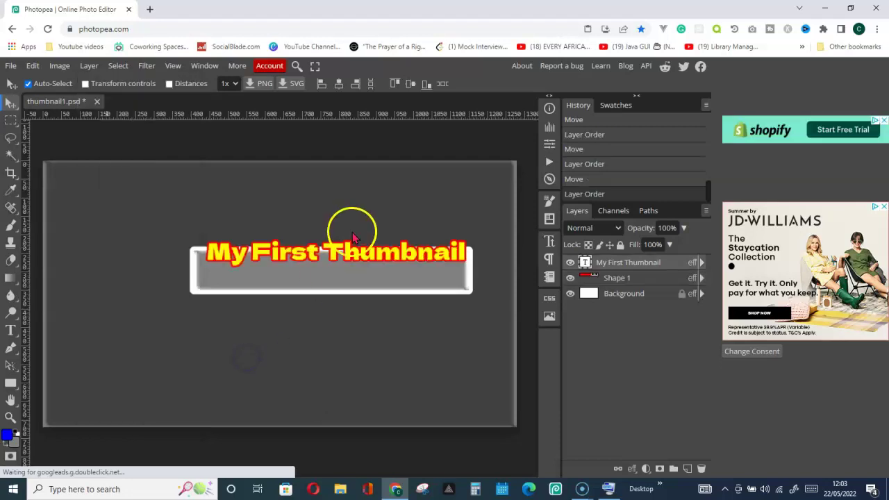
pyautogui.moveTo(341, 254); pyautogui.dragTo(325, 272)
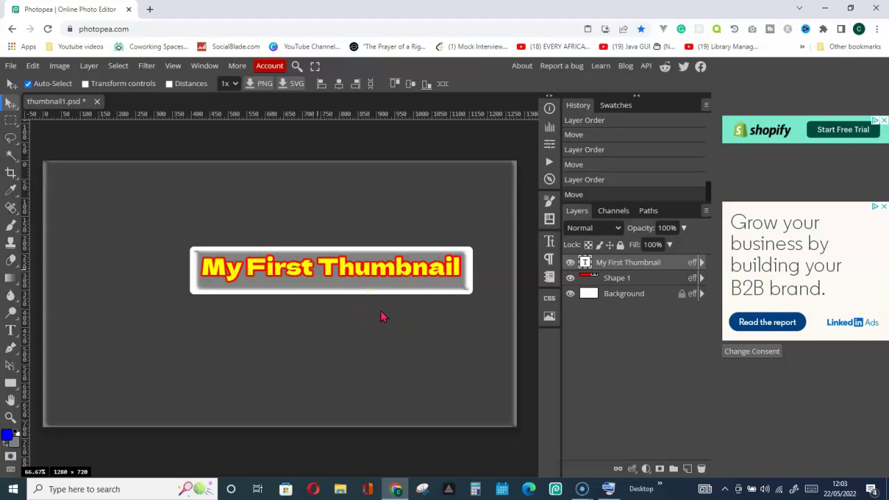
# Merge the "My First Thumbnail" title layer down into the rectangle's layer.
pyautogui.moveTo(620, 268)
pyautogui.mouseDown()
pyautogui.moveTo(617, 290)
pyautogui.moveTo(624, 270)
pyautogui.mouseUp()
pyautogui.rightClick(626, 271)
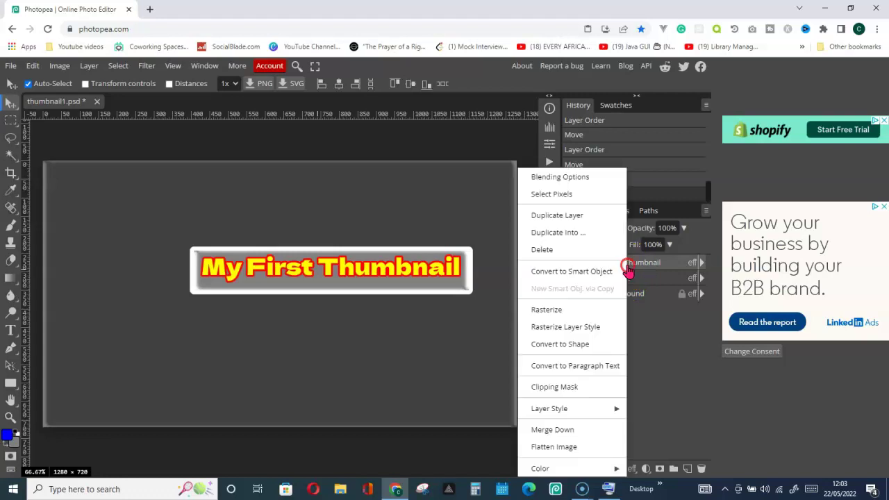
pyautogui.click(552, 432)
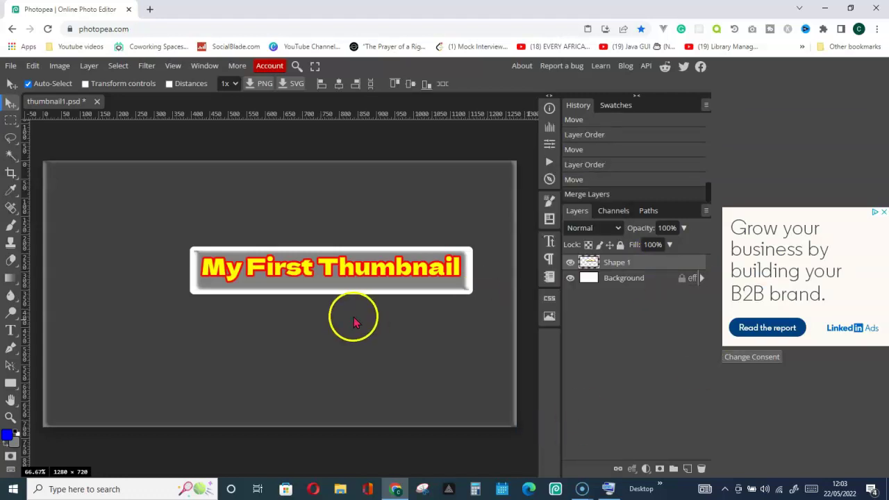
# Scale the merged title banner down with the transform controls and place it near the canvas's upper-right corner.
pyautogui.moveTo(345, 277); pyautogui.dragTo(351, 223)
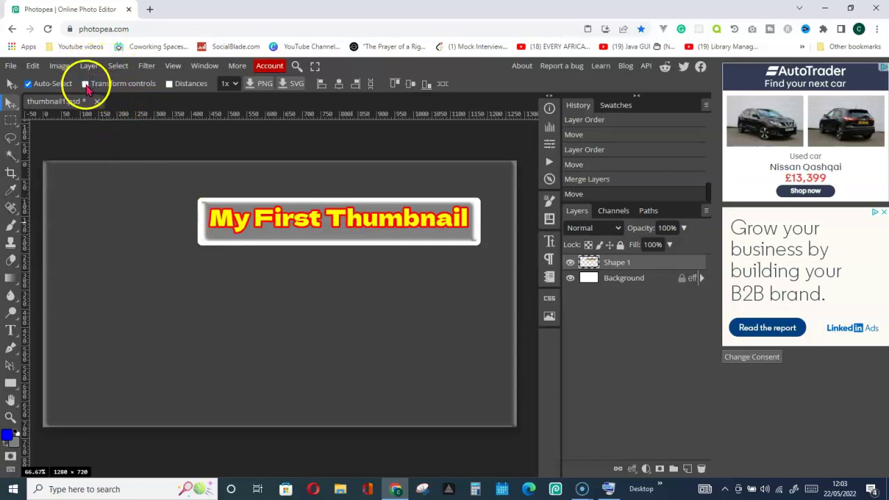
pyautogui.click(86, 84)
pyautogui.moveTo(198, 220); pyautogui.dragTo(235, 221)
pyautogui.moveTo(248, 221); pyautogui.dragTo(253, 221)
pyautogui.moveTo(476, 223)
pyautogui.mouseDown()
pyautogui.moveTo(484, 221)
pyautogui.moveTo(474, 221)
pyautogui.mouseUp()
pyautogui.moveTo(414, 218); pyautogui.dragTo(436, 179)
pyautogui.click(450, 84)
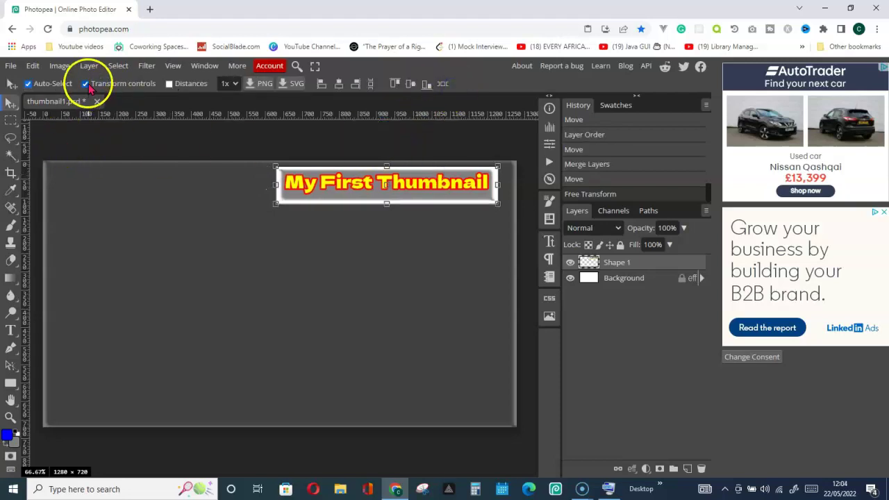
pyautogui.click(86, 84)
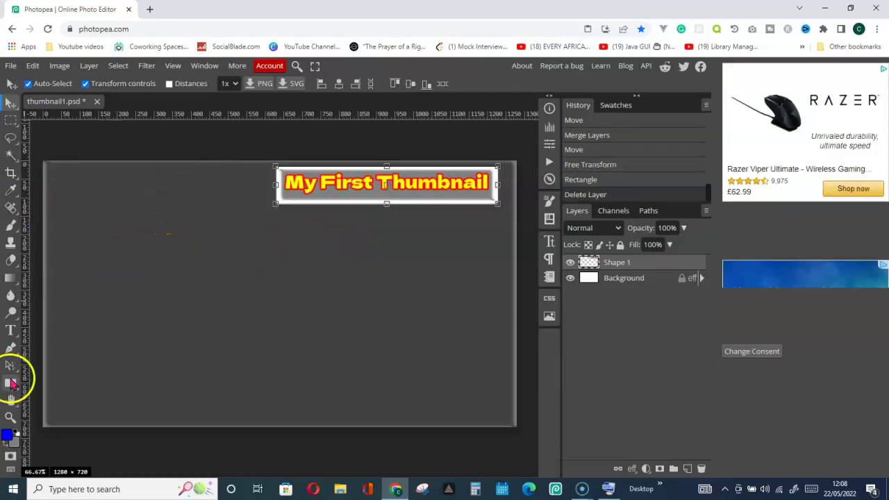
# Draw a red-filled rectangle about 604 by 580 px on a new layer below the title banner.
pyautogui.rightClick(10, 382)
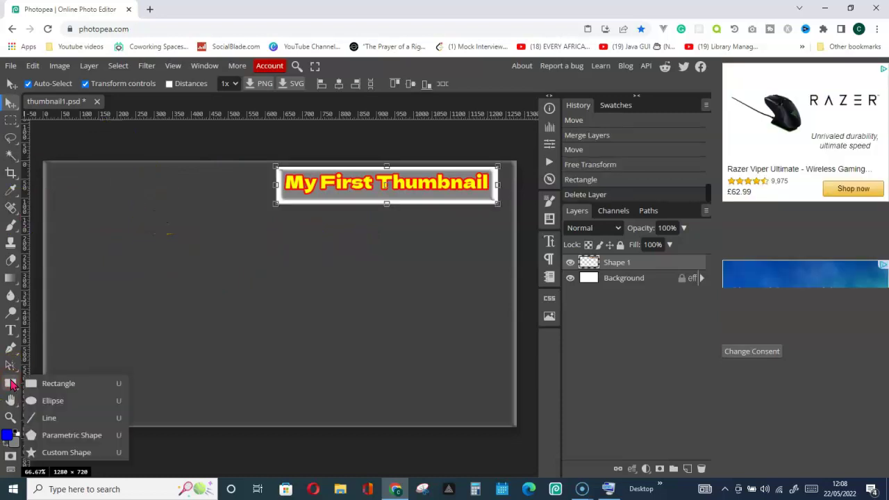
pyautogui.click(59, 383)
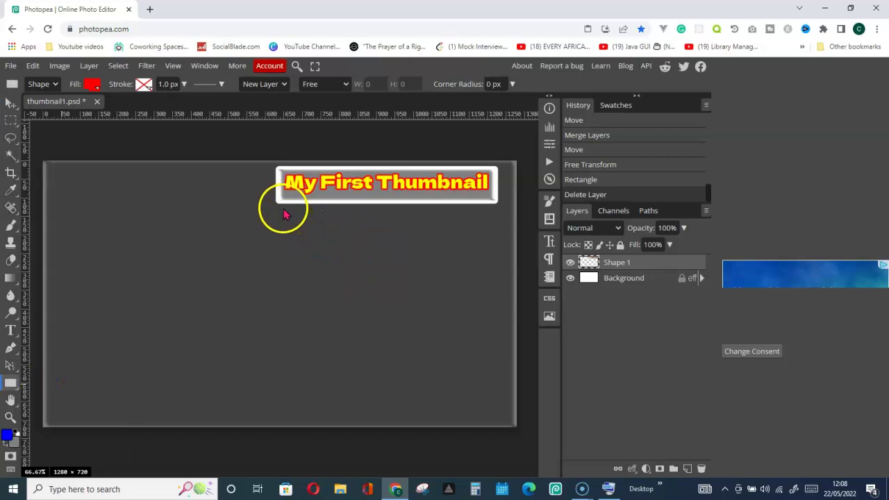
pyautogui.moveTo(284, 206); pyautogui.dragTo(507, 421)
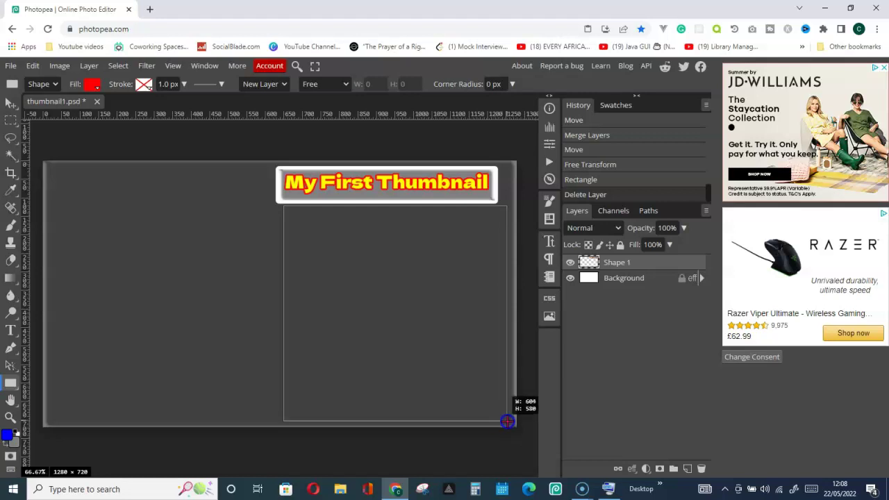
pyautogui.moveTo(507, 421); pyautogui.dragTo(507, 421)
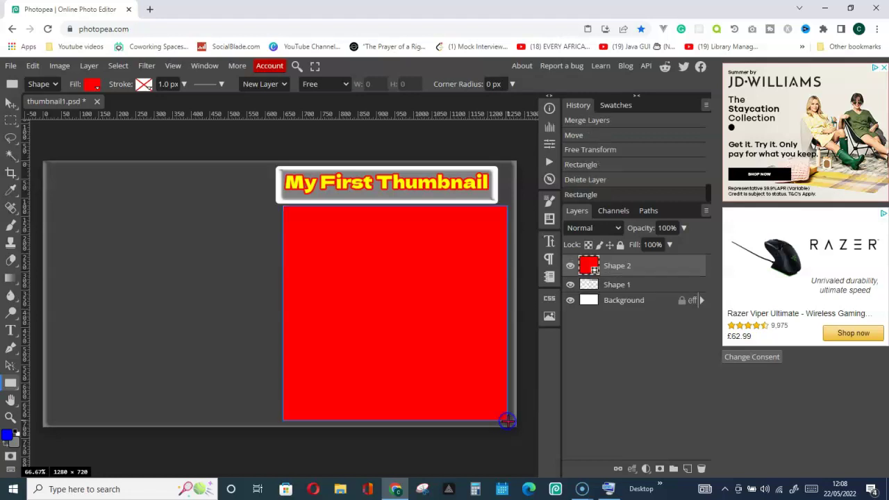
# Move the red rectangle and the title banner so their side edges line up, with the banner directly above the rectangle.
pyautogui.click(10, 103)
pyautogui.moveTo(354, 249); pyautogui.dragTo(354, 250)
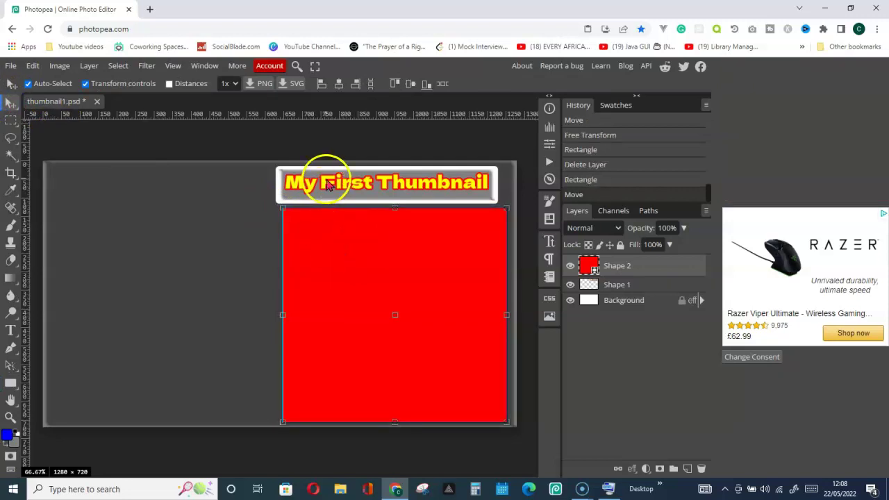
pyautogui.moveTo(328, 183); pyautogui.dragTo(340, 177)
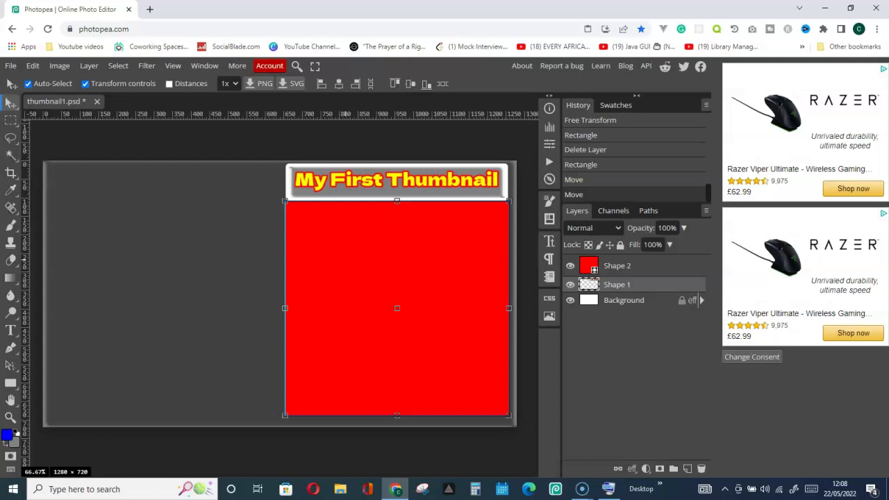
pyautogui.click(119, 351)
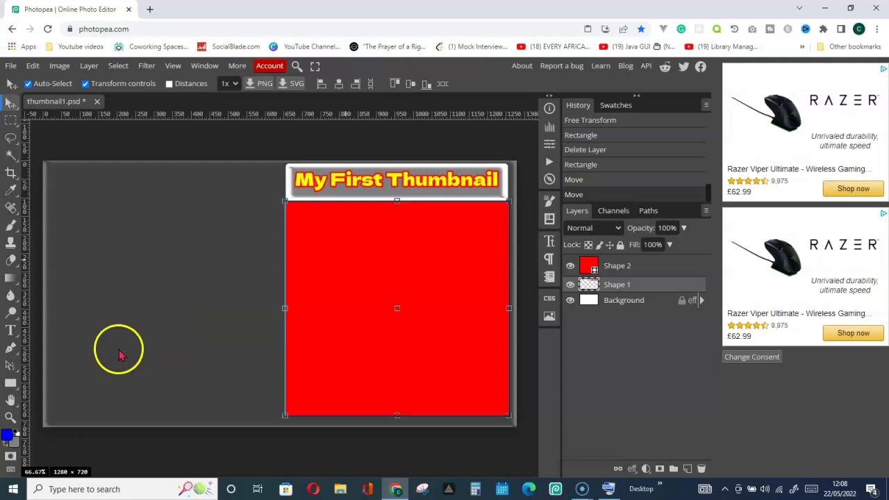
# Scale the red rectangle to 99.70%, leave a small gap below the banner, apply the transform, and turn the transform controls off.
pyautogui.click(345, 261)
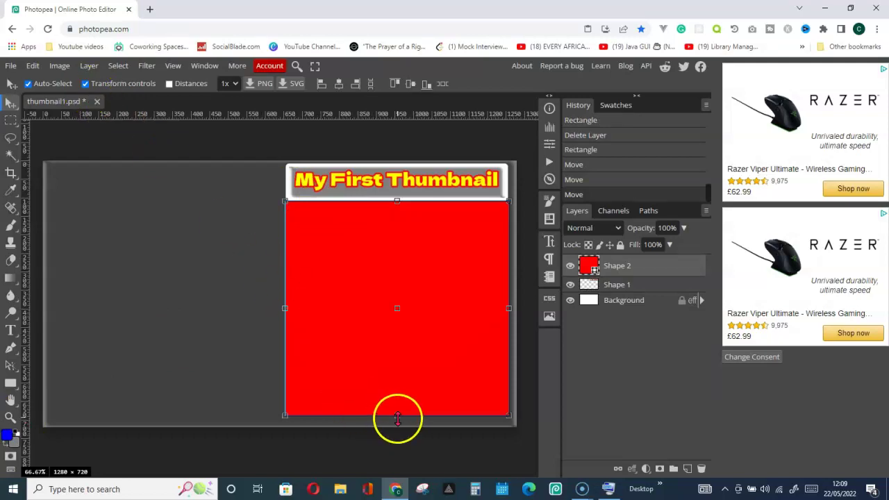
pyautogui.moveTo(397, 417); pyautogui.dragTo(399, 421)
pyautogui.moveTo(509, 310); pyautogui.dragTo(507, 309)
pyautogui.moveTo(425, 289); pyautogui.dragTo(425, 290)
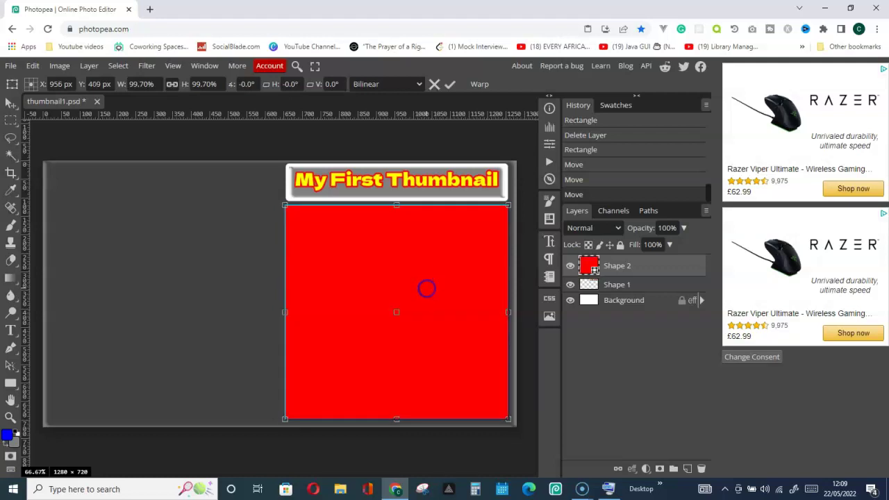
pyautogui.click(450, 85)
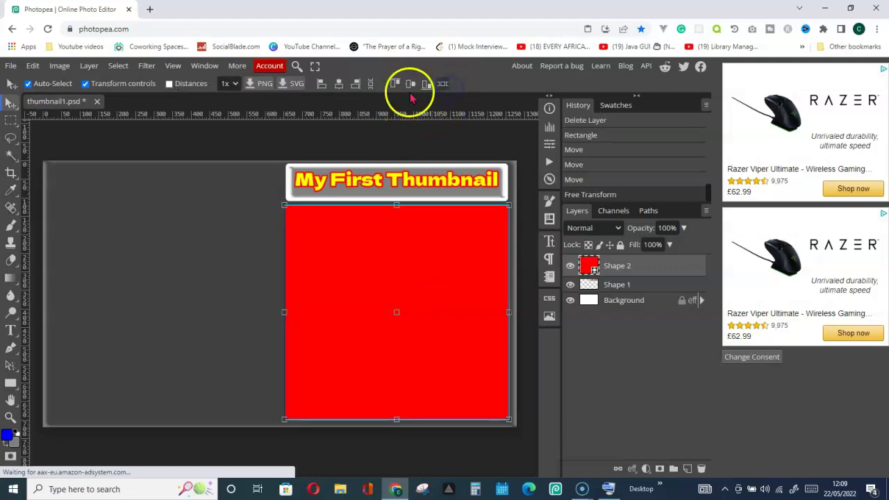
pyautogui.click(86, 83)
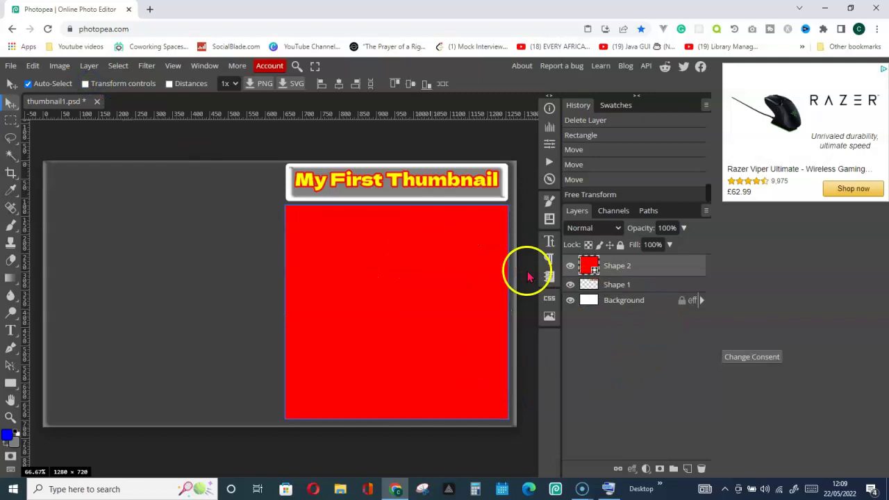
# Open the red rectangle's blending options and enable a white Color Overlay.
pyautogui.click(620, 268)
pyautogui.rightClick(619, 268)
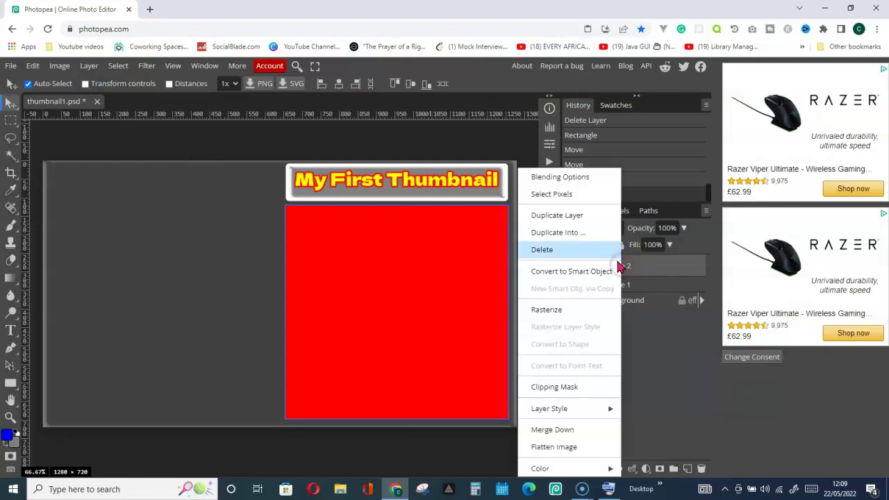
pyautogui.click(545, 174)
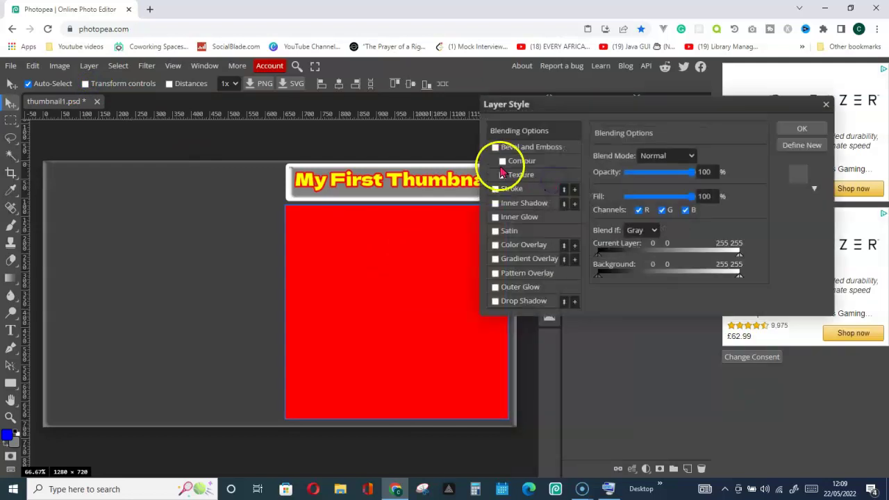
pyautogui.click(535, 248)
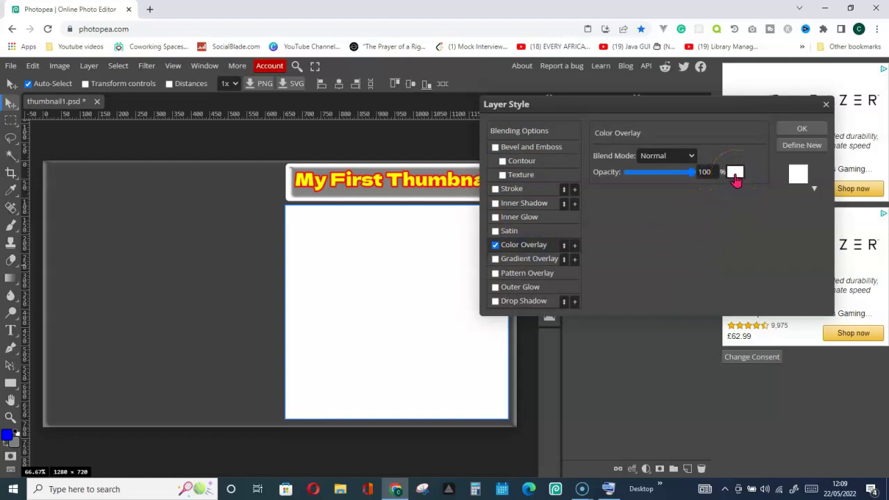
# Add Satin to the rectangle's style after trying Texture, and switch Texture and Bevel and Emboss off again.
pyautogui.click(522, 177)
pyautogui.click(503, 176)
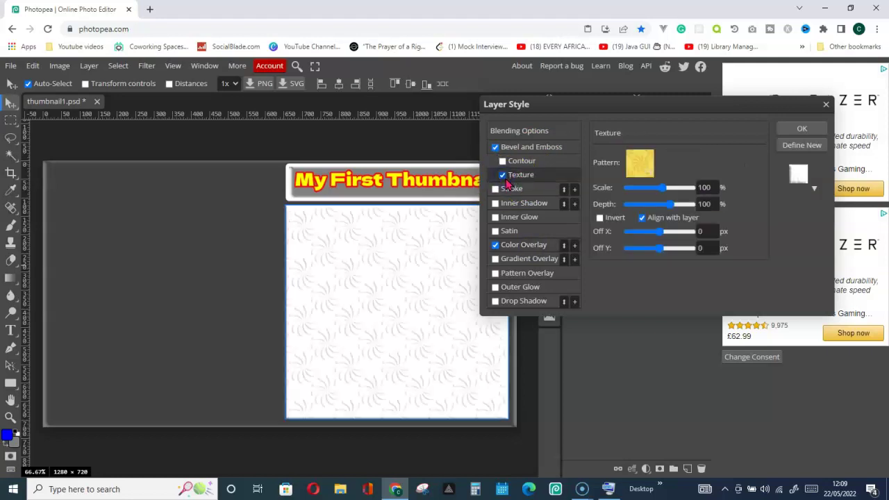
pyautogui.click(510, 233)
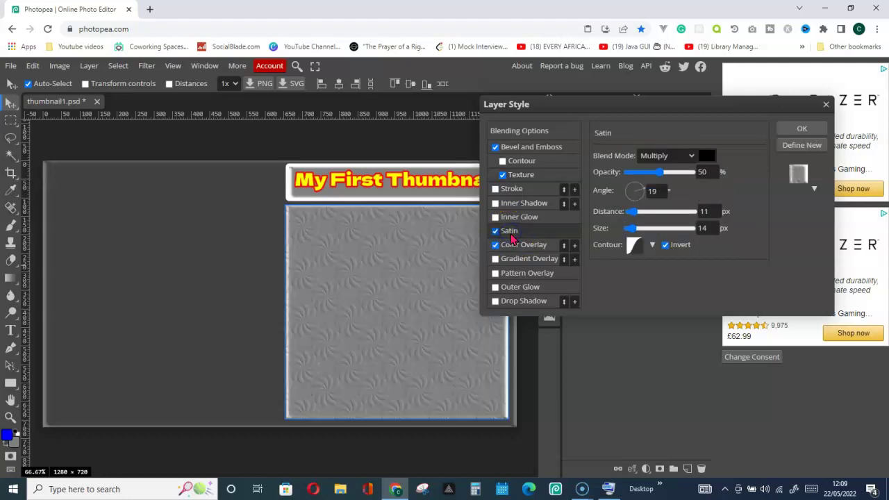
pyautogui.click(502, 174)
pyautogui.click(496, 148)
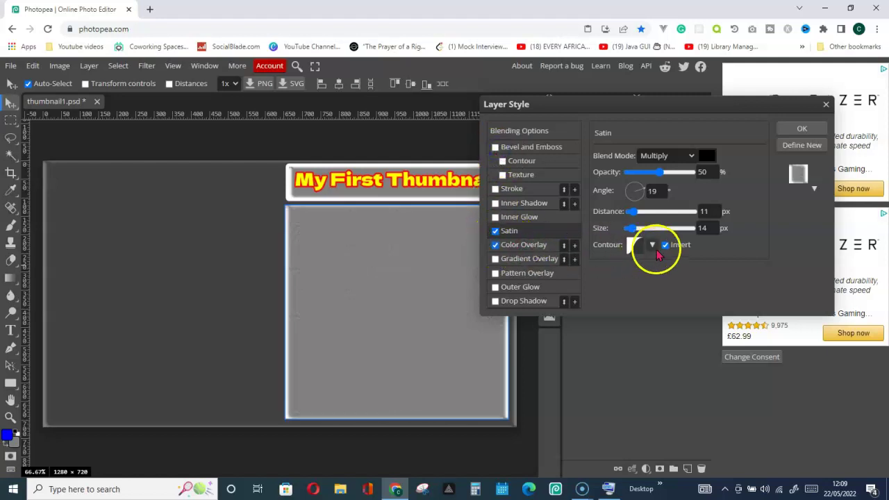
# Change the rectangle's Color Overlay to magenta (ff00ff) and apply the layer style.
pyautogui.click(528, 247)
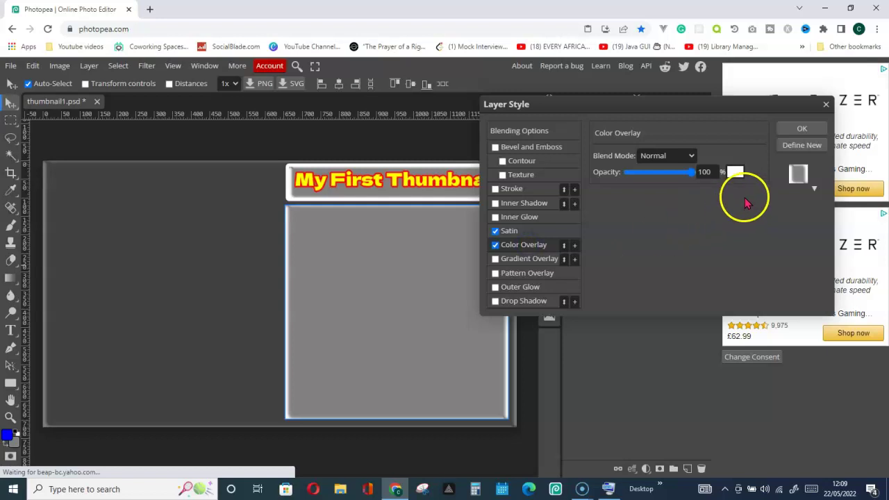
pyautogui.click(734, 173)
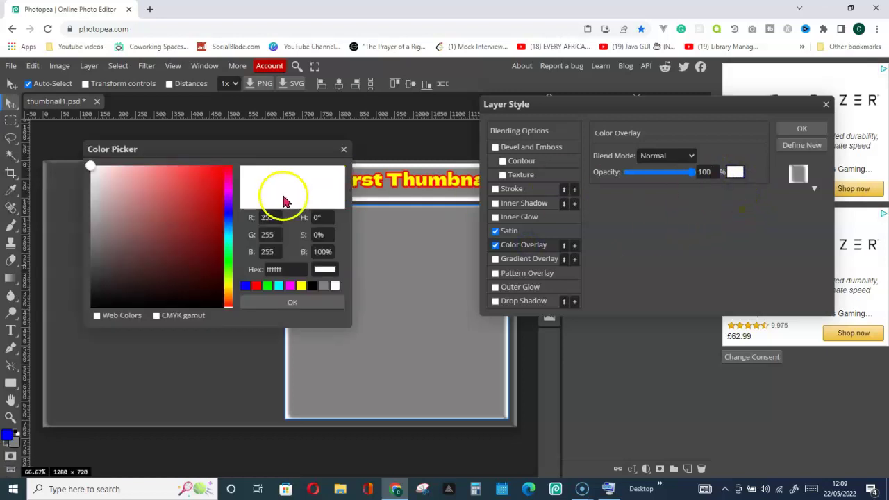
pyautogui.moveTo(278, 149); pyautogui.dragTo(247, 123)
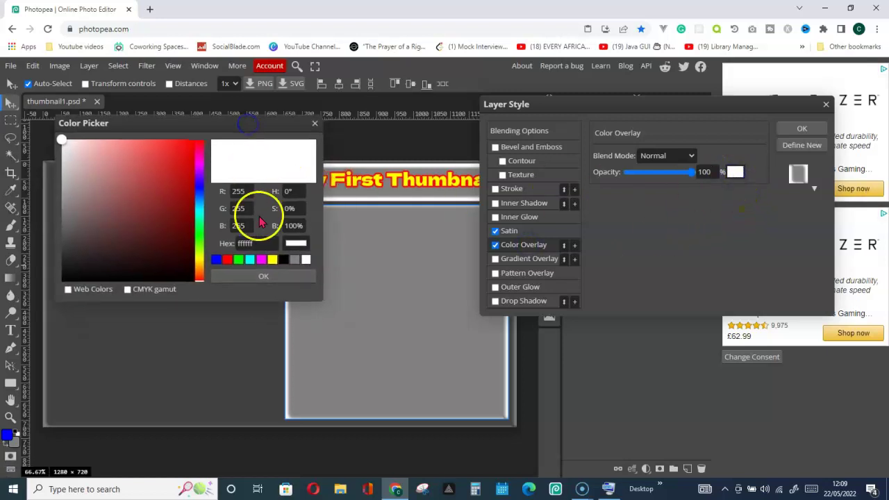
pyautogui.click(261, 260)
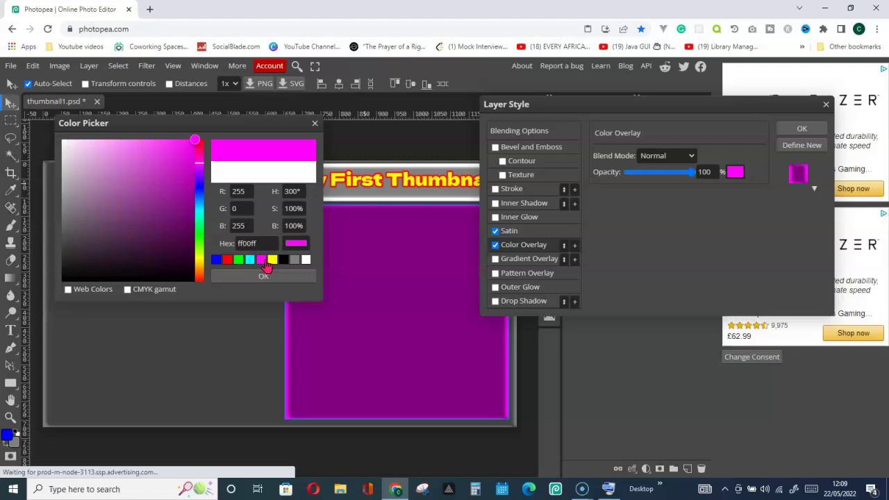
pyautogui.click(283, 259)
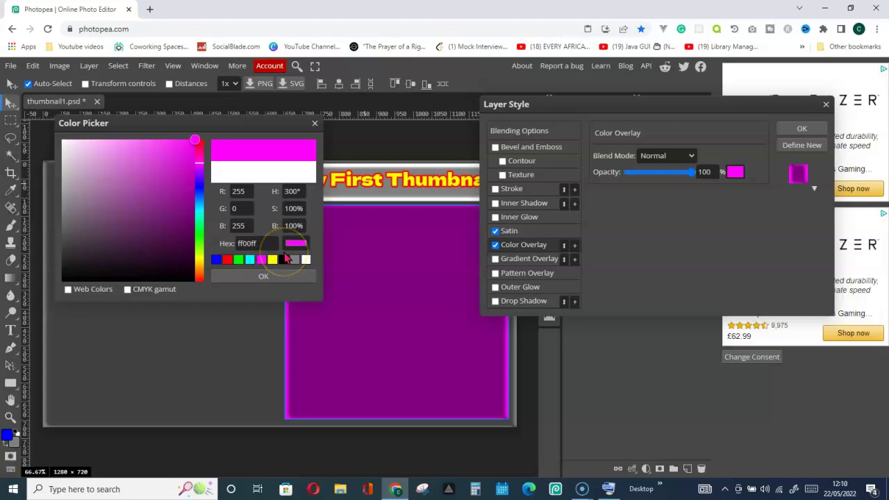
pyautogui.click(302, 259)
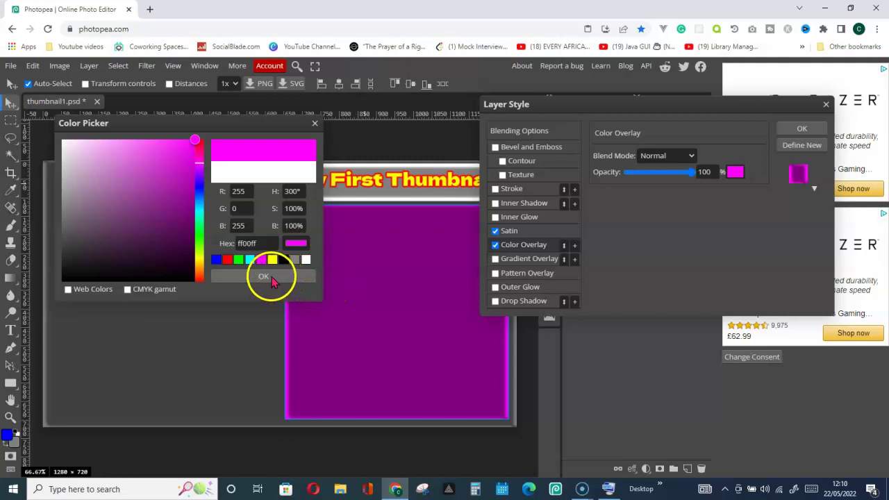
pyautogui.click(274, 277)
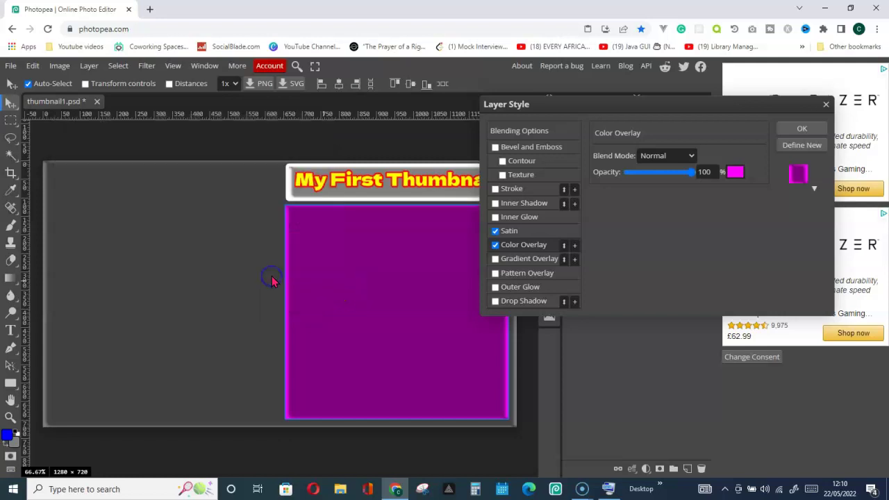
pyautogui.click(800, 130)
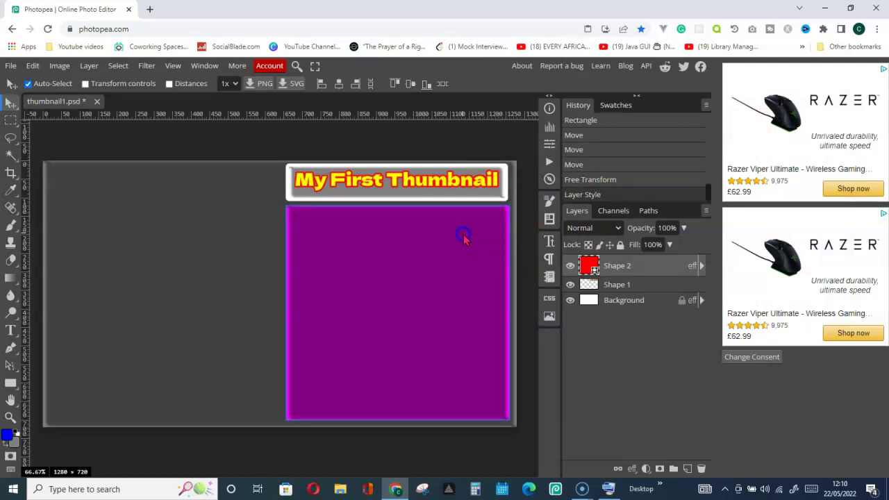
# Reopen the Shape 2 rectangle's blending options and enable an outside Stroke of 11 px.
pyautogui.rightClick(643, 272)
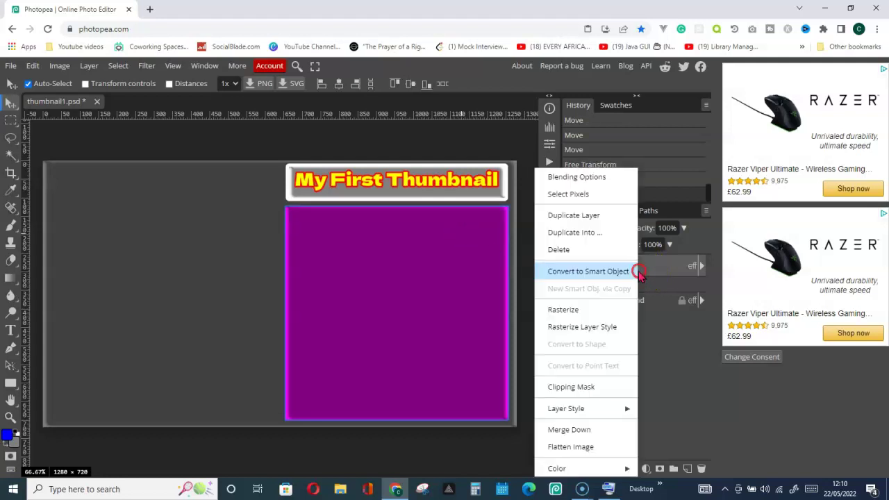
pyautogui.click(586, 179)
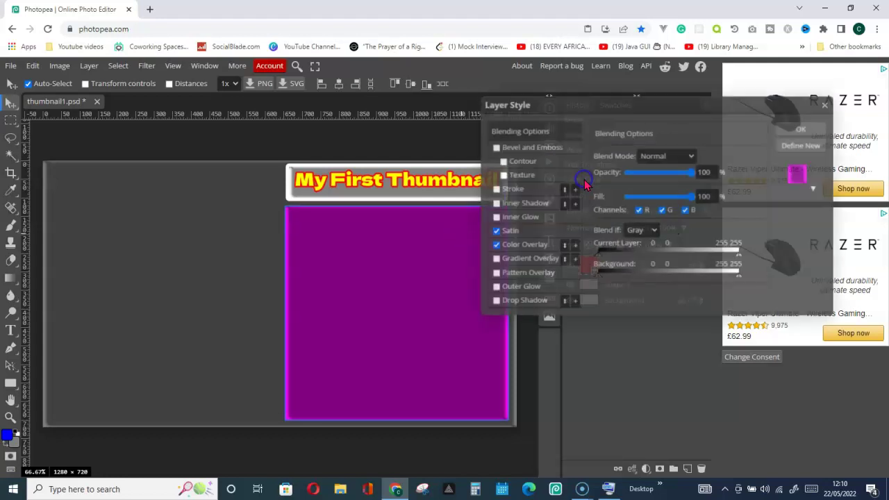
pyautogui.click(522, 193)
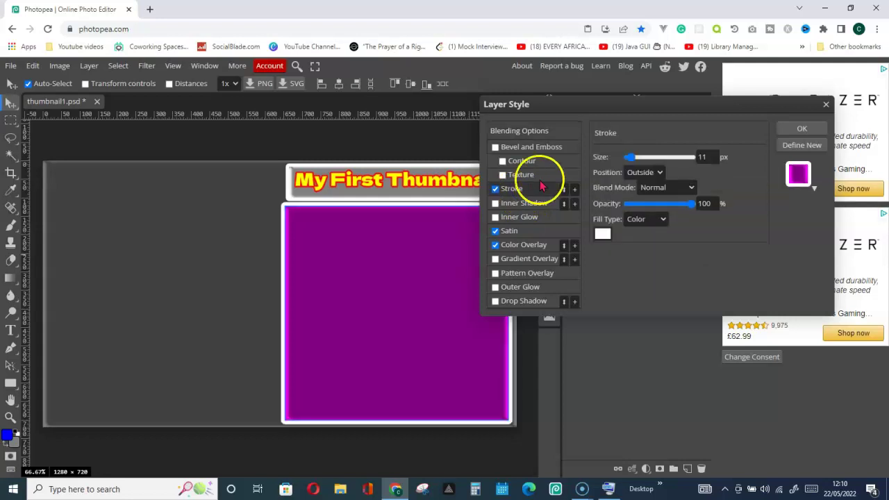
pyautogui.moveTo(618, 109); pyautogui.dragTo(643, 85)
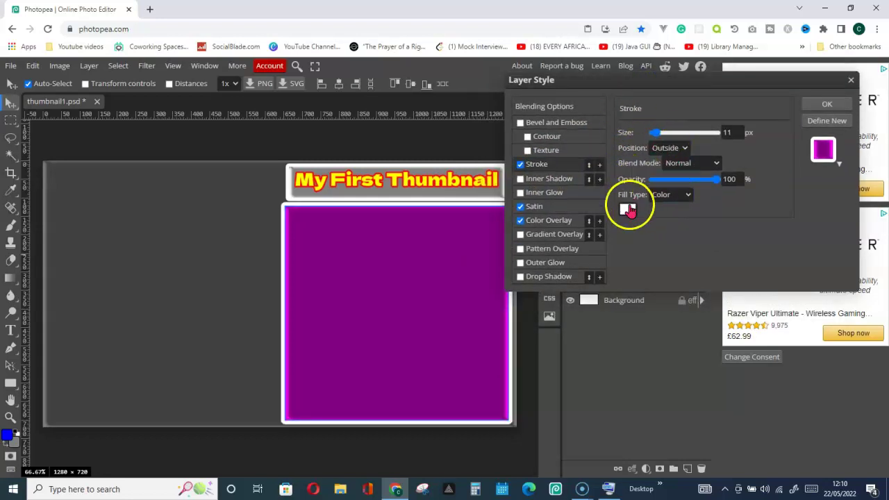
# Colour the rectangle's stroke green (00ff00), add a Drop Shadow, and apply the layer style.
pyautogui.click(628, 211)
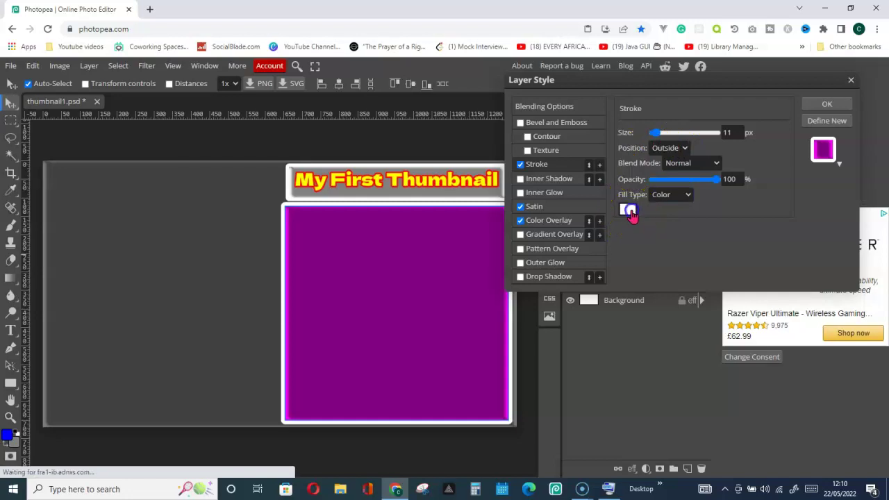
pyautogui.click(628, 210)
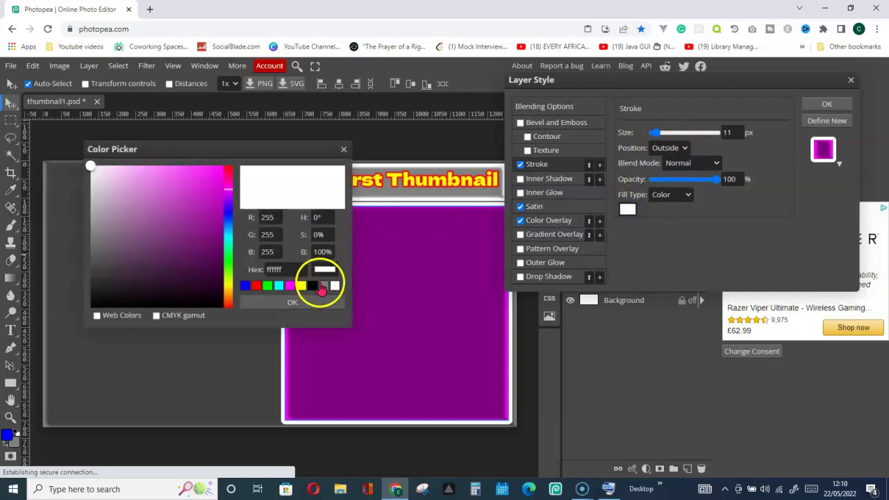
pyautogui.click(257, 287)
pyautogui.click(270, 290)
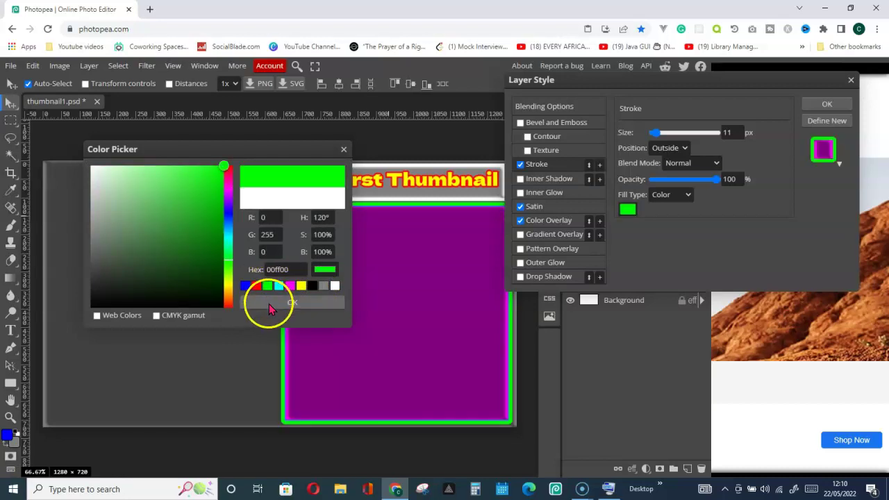
pyautogui.click(276, 303)
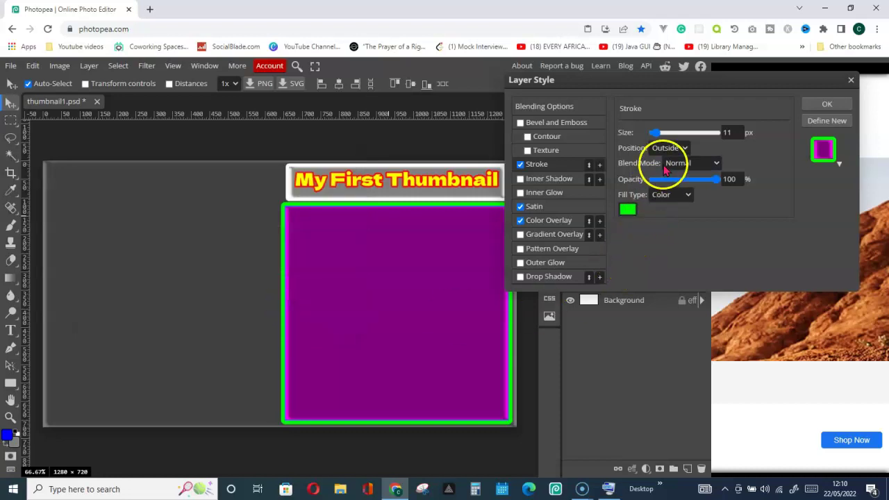
pyautogui.moveTo(655, 131)
pyautogui.mouseDown()
pyautogui.moveTo(667, 138)
pyautogui.moveTo(659, 139)
pyautogui.mouseUp()
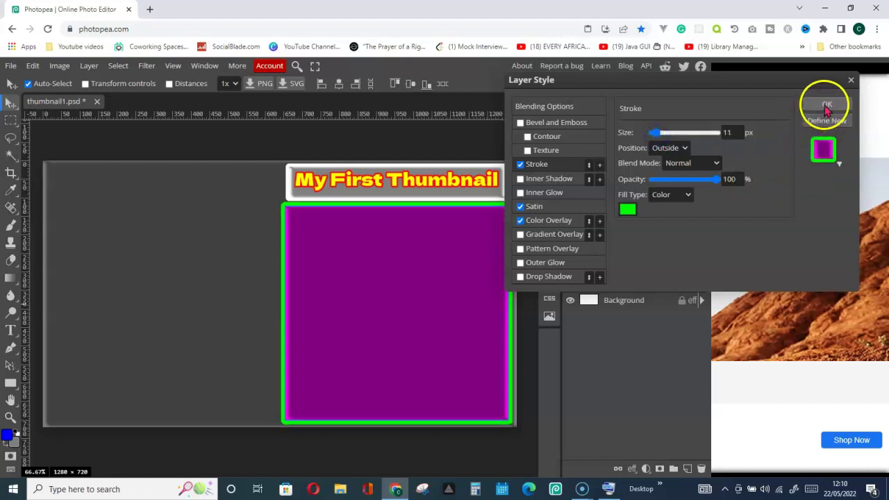
pyautogui.click(549, 276)
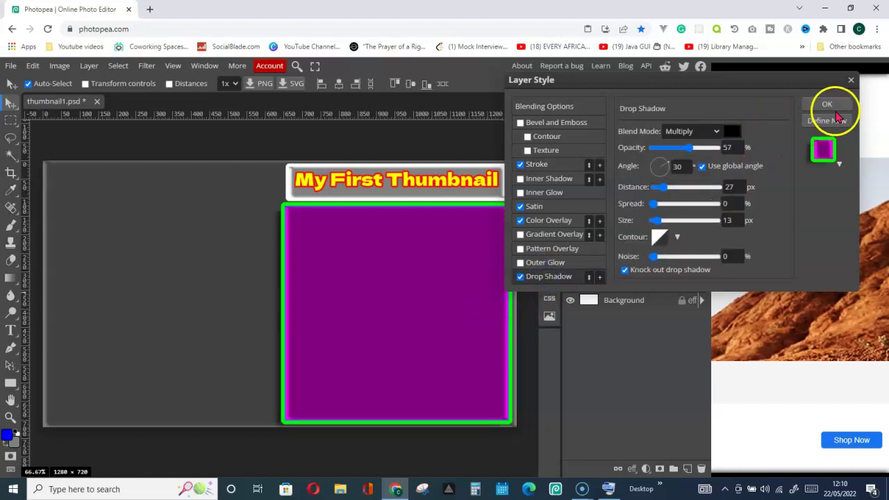
pyautogui.press('Return')
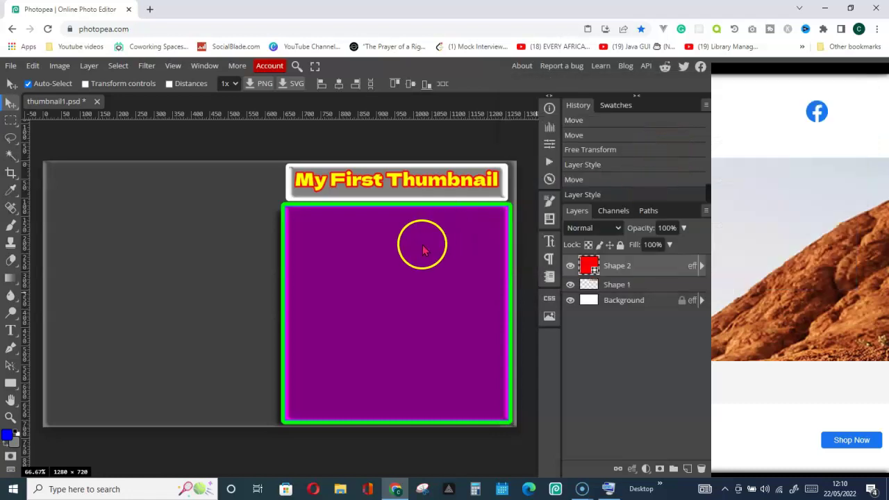
# Move the Shape 2 layer below Shape 1 in the layer order and discard the newly started text layer.
pyautogui.press('t')
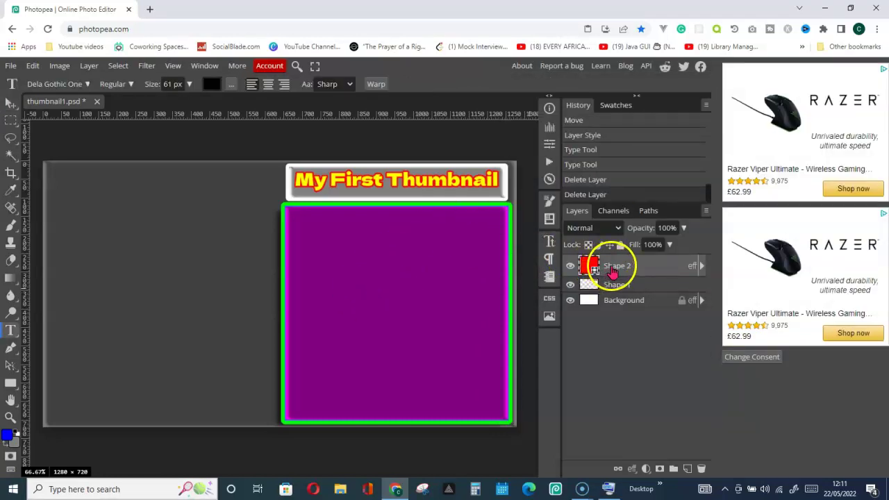
pyautogui.moveTo(613, 271); pyautogui.dragTo(618, 289)
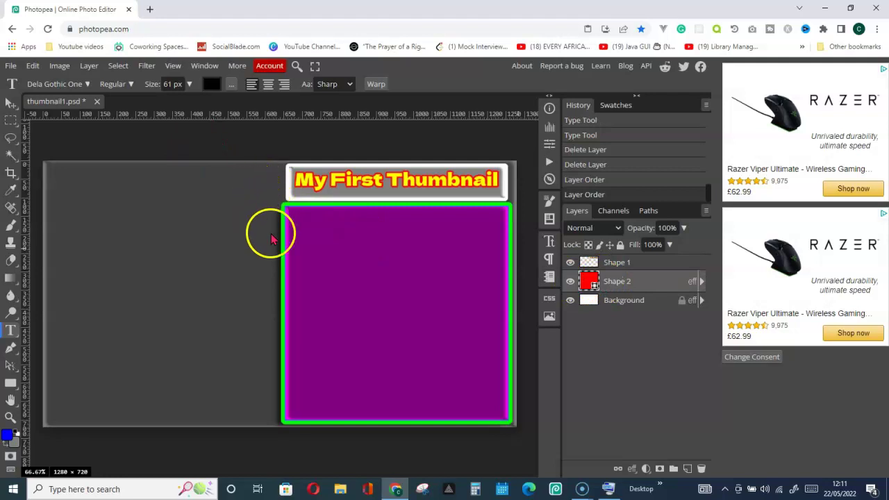
pyautogui.click(288, 250)
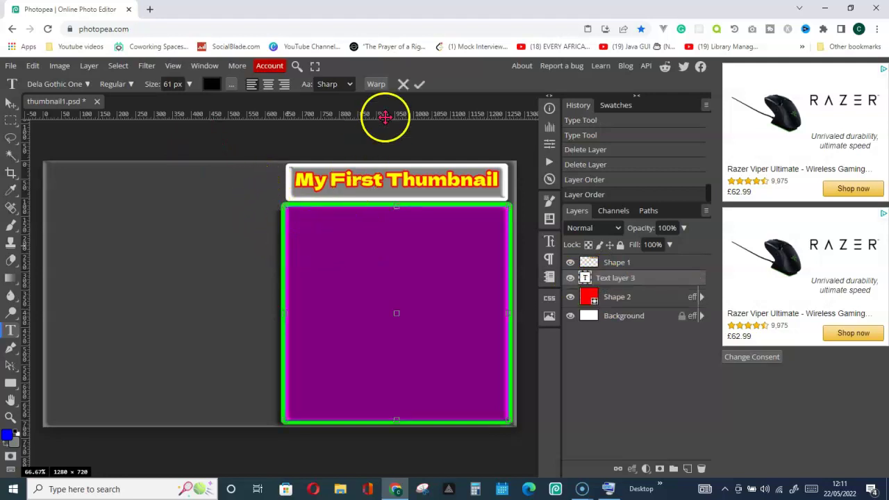
pyautogui.click(404, 84)
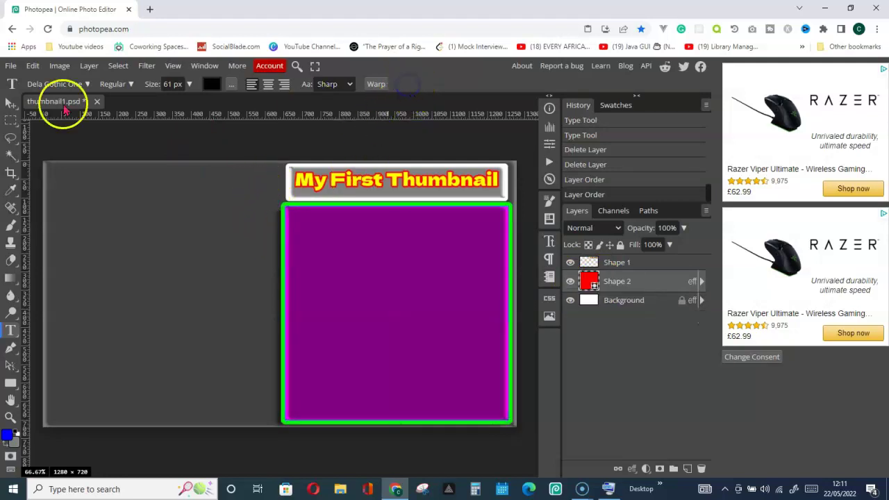
# Nudge the purple rectangle slightly upward and merge its Shape 2 layer down into the Background.
pyautogui.click(11, 104)
pyautogui.moveTo(351, 276)
pyautogui.mouseDown()
pyautogui.moveTo(335, 277)
pyautogui.moveTo(349, 277)
pyautogui.mouseUp()
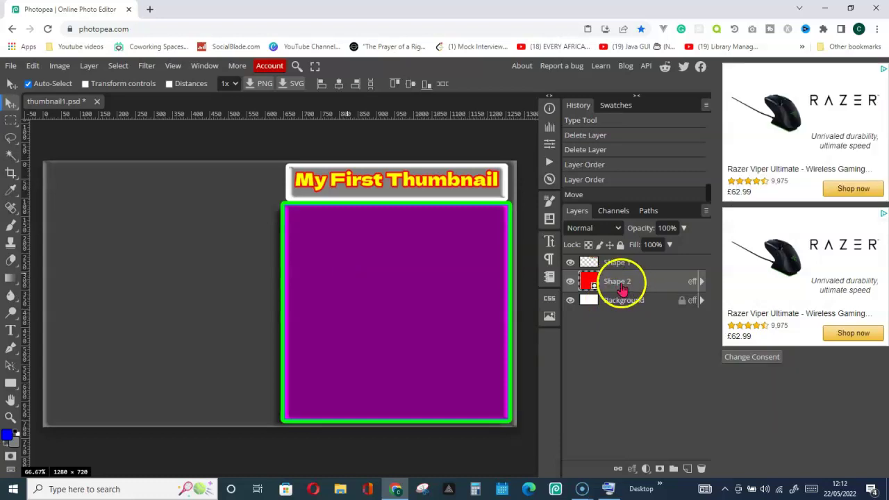
pyautogui.rightClick(621, 281)
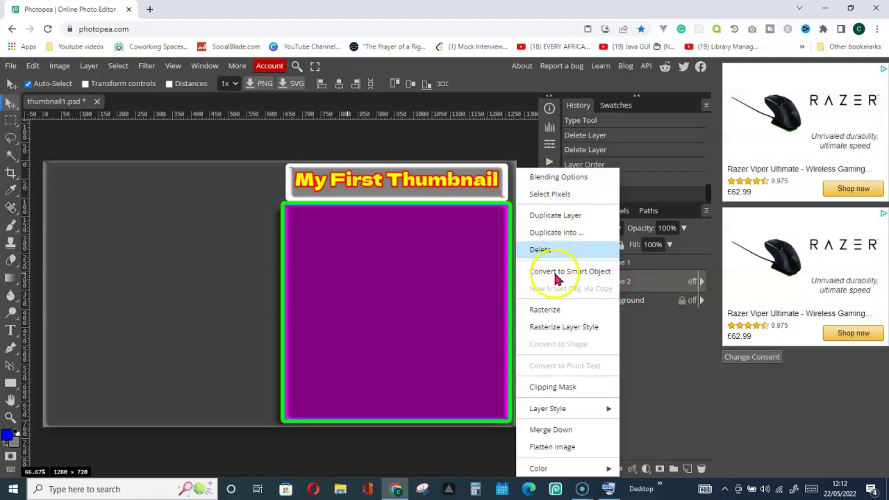
pyautogui.click(550, 432)
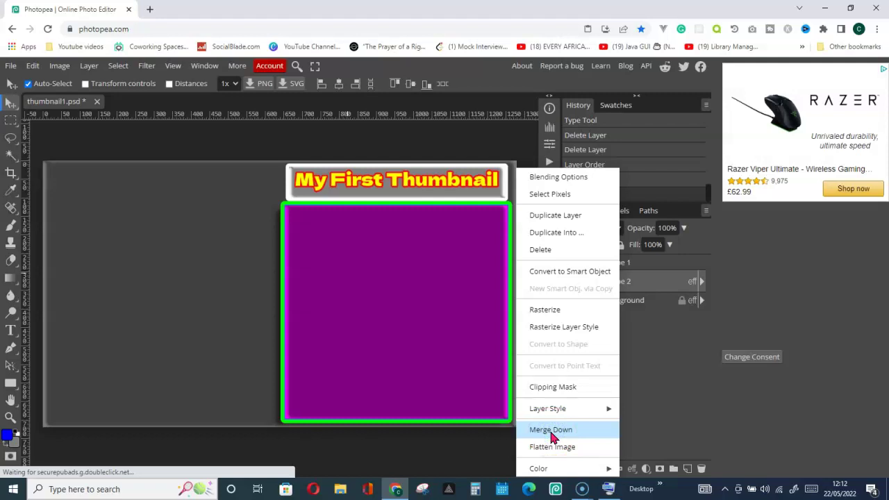
pyautogui.click(556, 430)
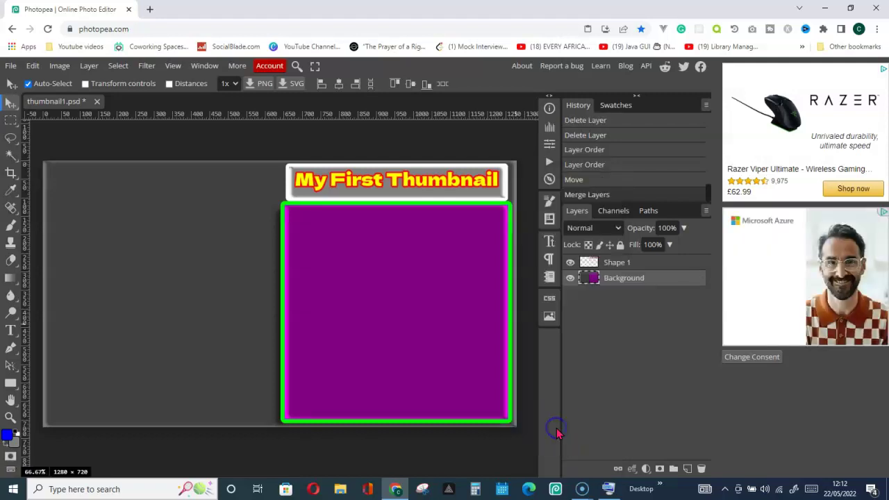
pyautogui.moveTo(435, 307)
pyautogui.mouseDown()
pyautogui.moveTo(416, 301)
pyautogui.moveTo(433, 307)
pyautogui.mouseUp()
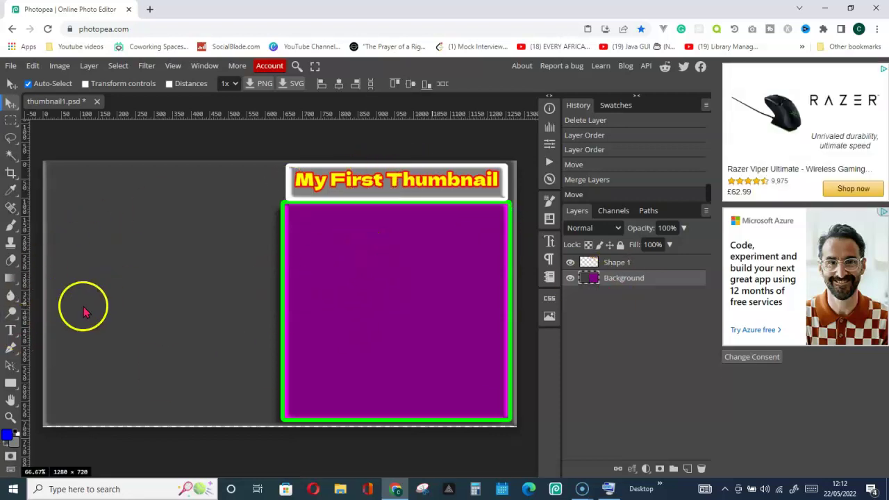
# Add the text "creation" in black 61 px Dela Gothic One and place it centred near the purple rectangle's upper edge.
pyautogui.click(12, 331)
pyautogui.click(14, 334)
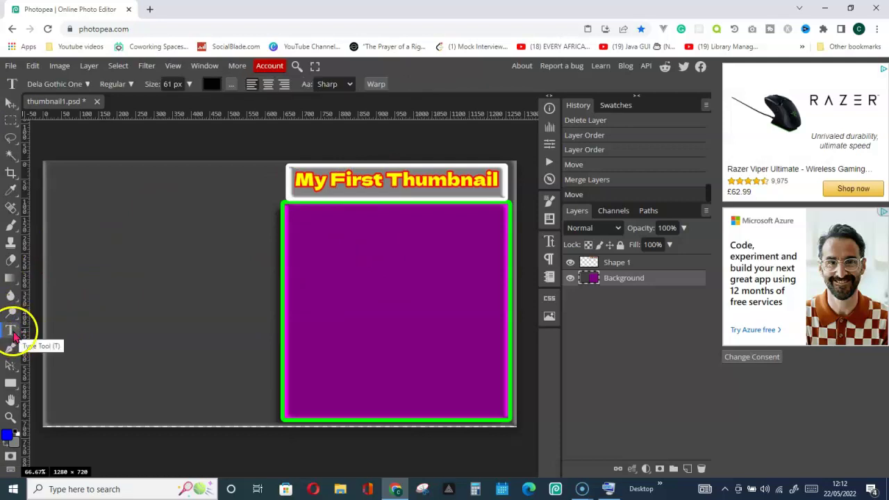
pyautogui.click(358, 308)
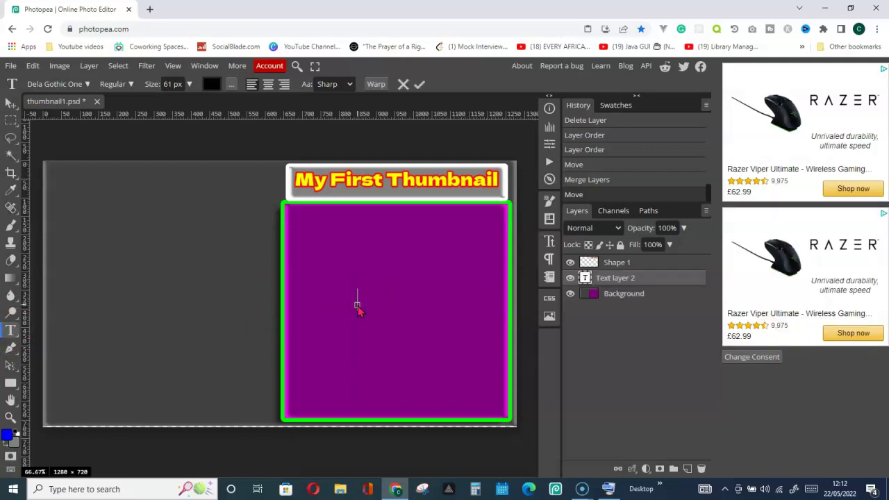
pyautogui.write('c')
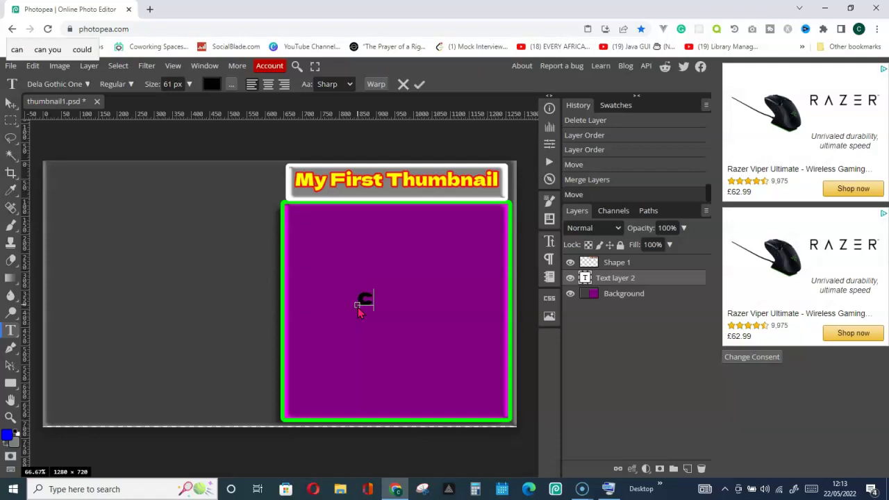
pyautogui.write('rea')
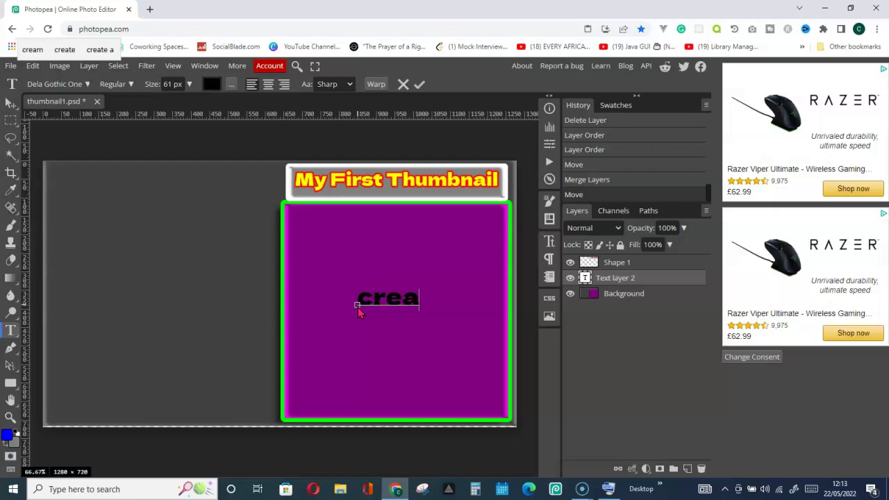
pyautogui.write('tion')
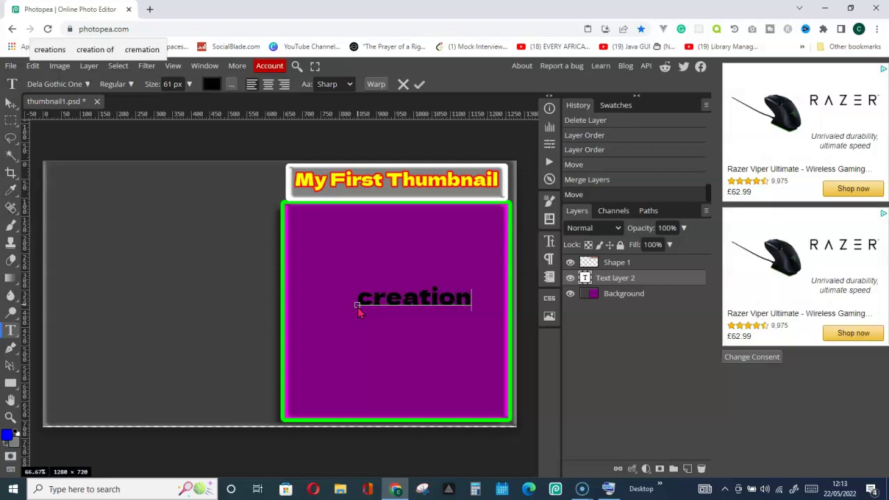
pyautogui.click(419, 84)
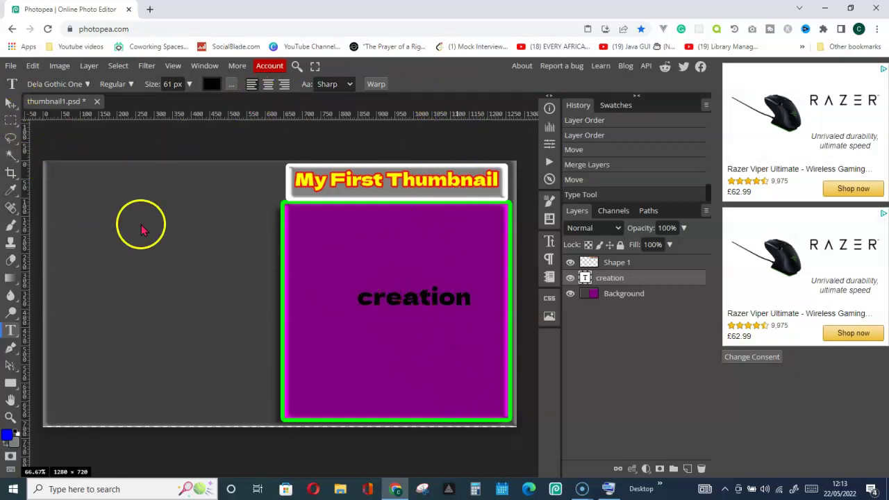
pyautogui.click(10, 104)
pyautogui.moveTo(436, 299); pyautogui.dragTo(415, 229)
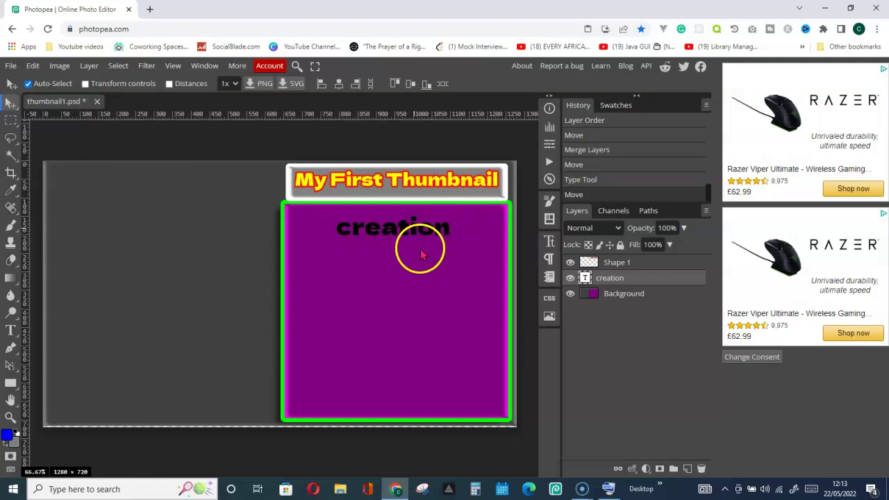
# Add the text "With" in black 61 px Dela Gothic One below "creation" on the purple rectangle.
pyautogui.click(10, 330)
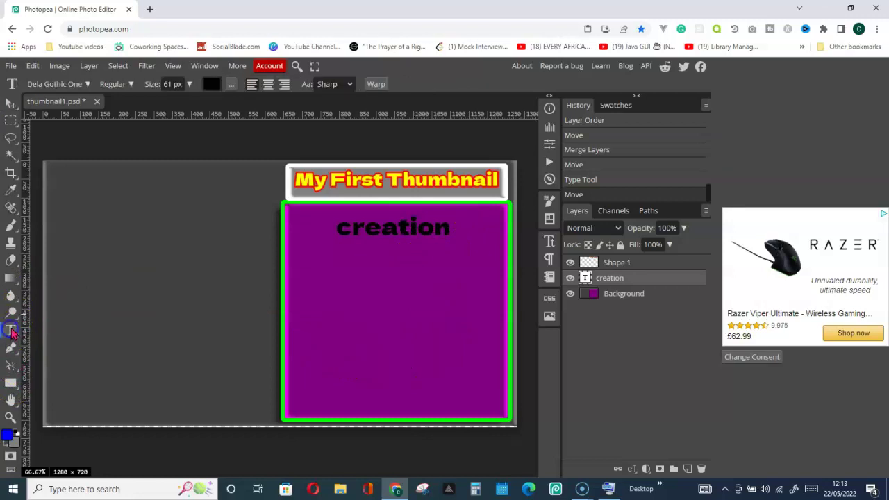
pyautogui.click(355, 284)
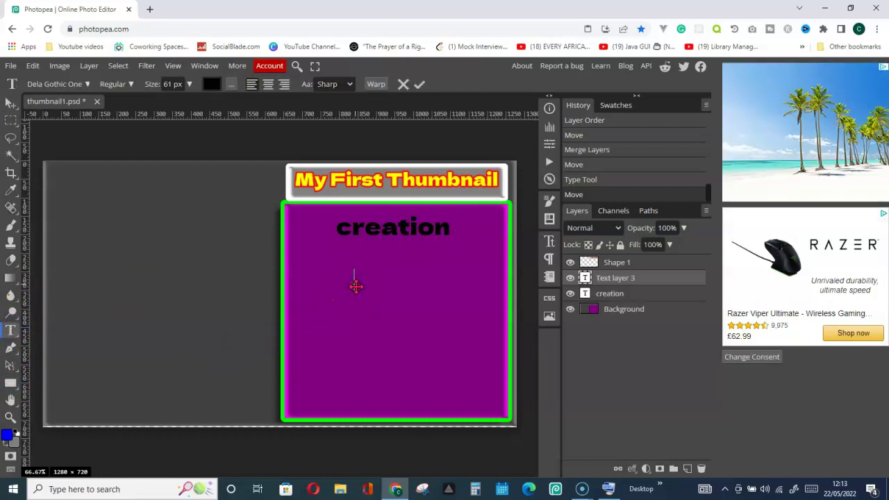
pyautogui.write('W')
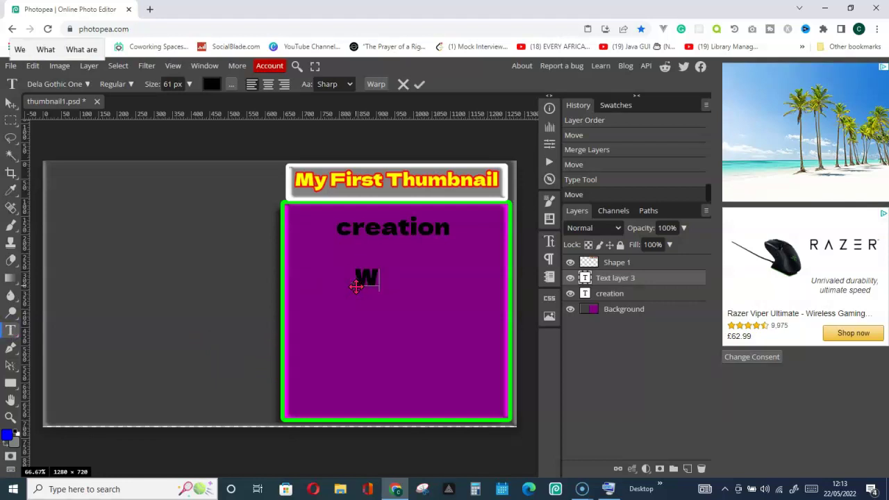
pyautogui.write('ith')
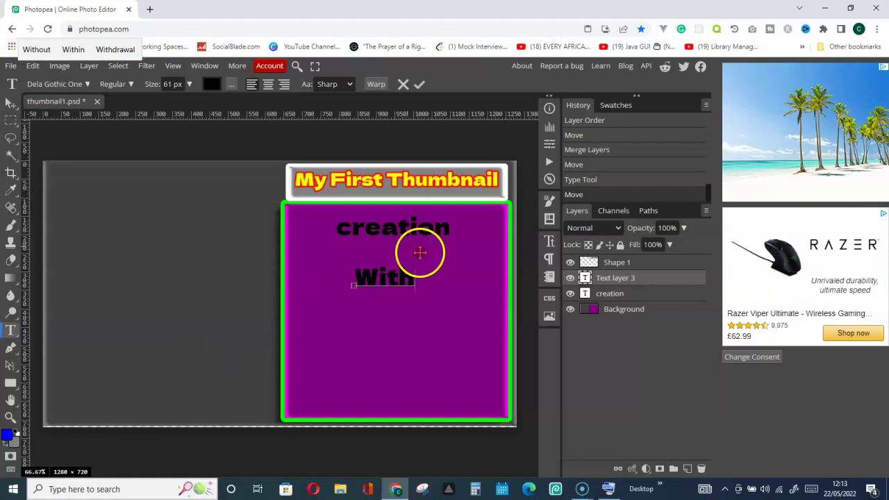
pyautogui.click(419, 84)
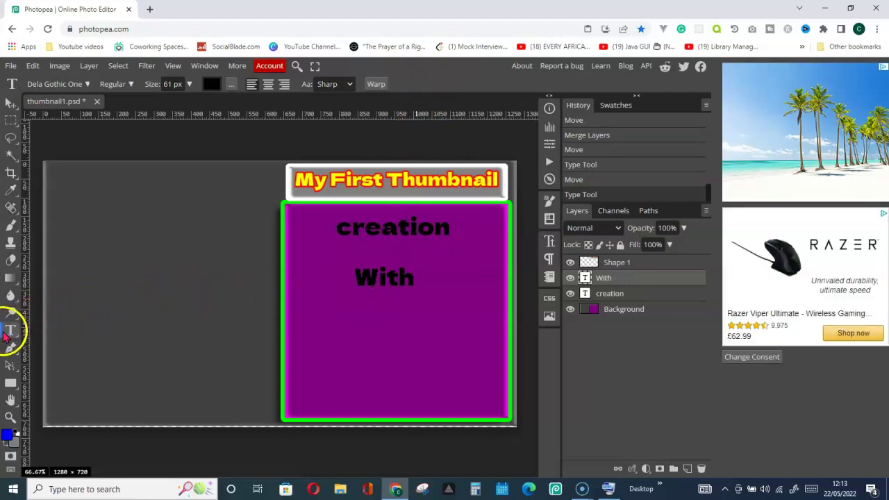
# Add the text "Photopea" in black 61 px Dela Gothic One below "With" on the purple rectangle.
pyautogui.click(332, 340)
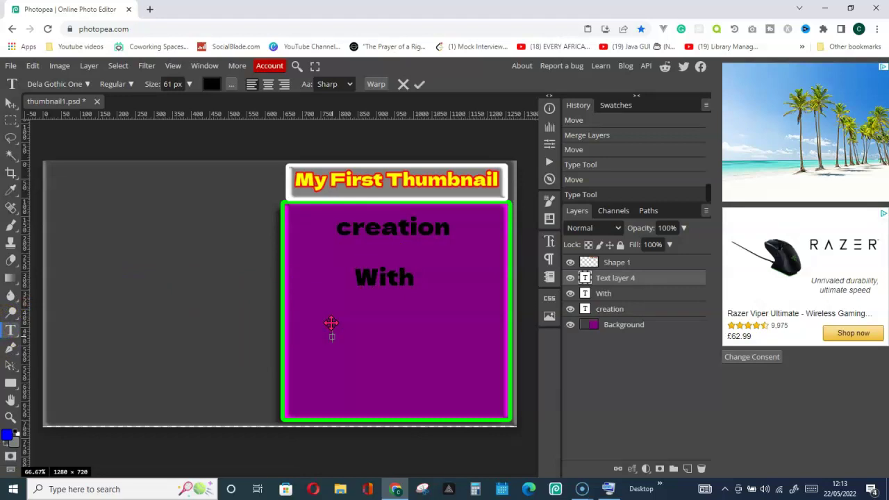
pyautogui.write('Ph')
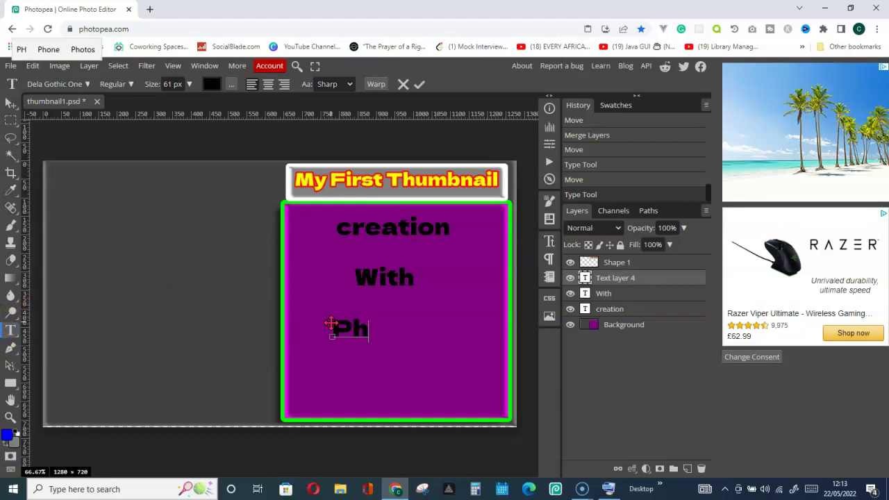
pyautogui.write('otopea')
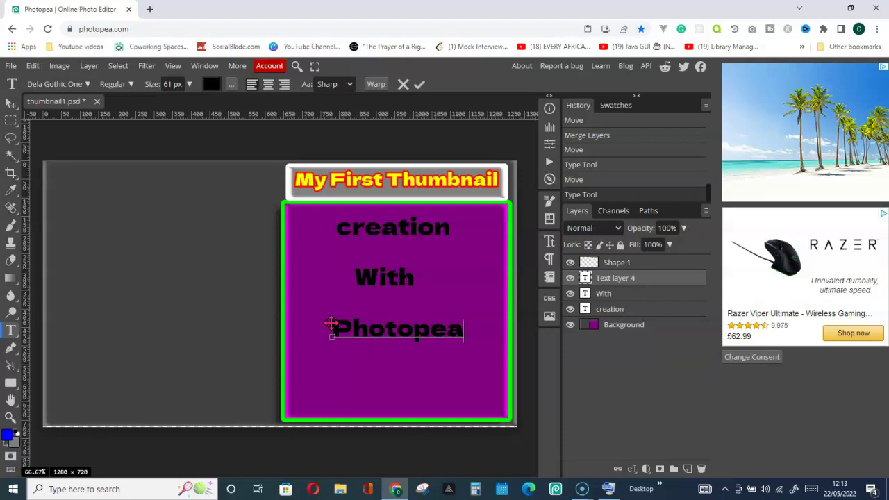
pyautogui.click(421, 84)
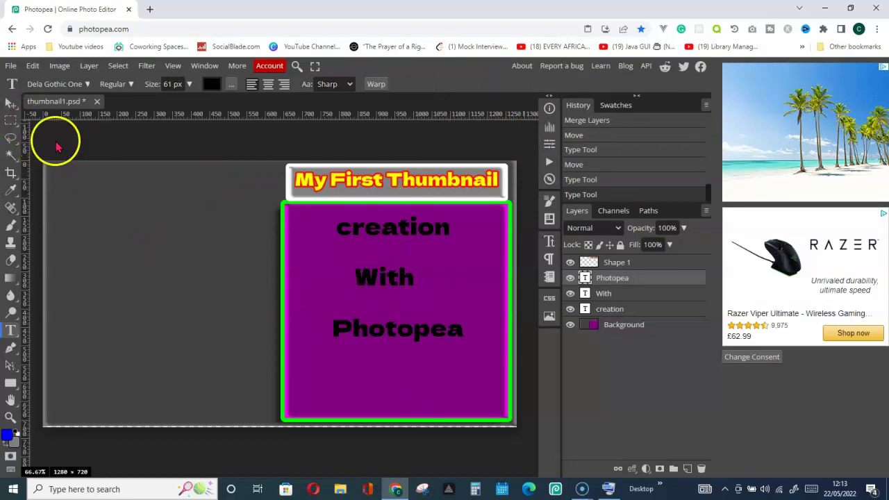
# Reposition the three text layers, shifting "With" and "Photopea" slightly lower and "creation" slightly to the right.
pyautogui.click(11, 104)
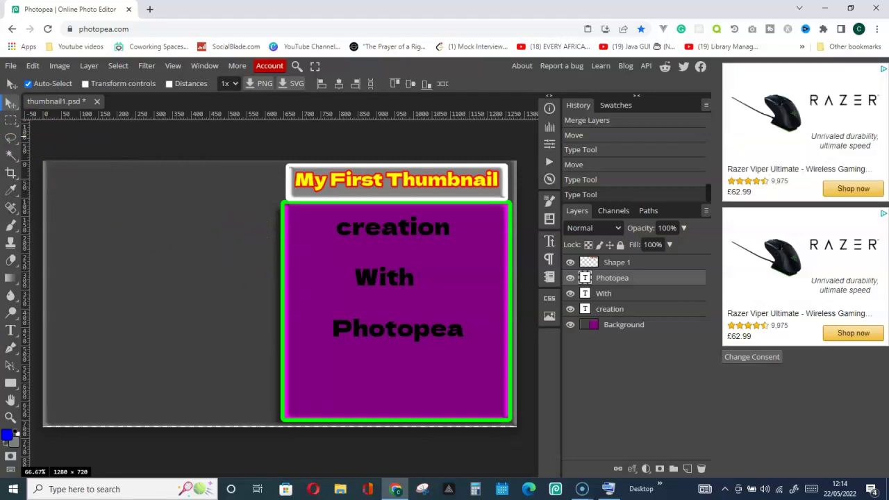
pyautogui.moveTo(358, 331); pyautogui.dragTo(358, 351)
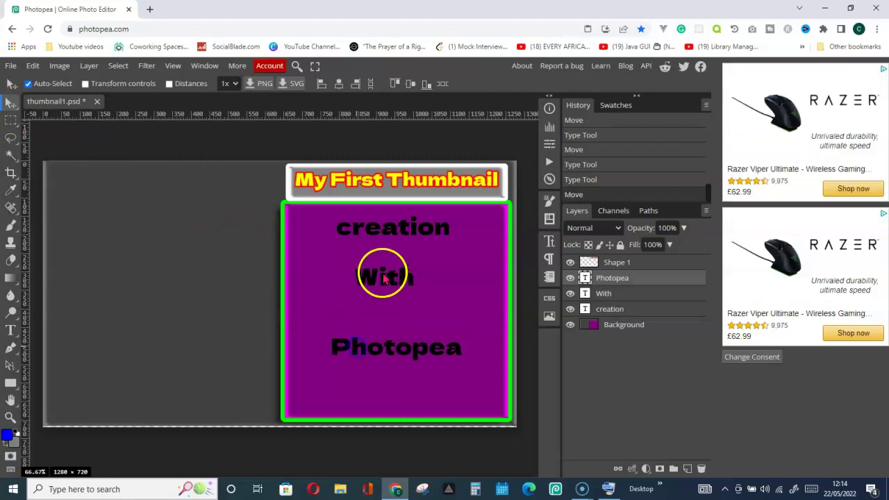
pyautogui.moveTo(381, 274); pyautogui.dragTo(380, 293)
pyautogui.moveTo(389, 236)
pyautogui.mouseDown()
pyautogui.moveTo(378, 232)
pyautogui.moveTo(393, 233)
pyautogui.mouseUp()
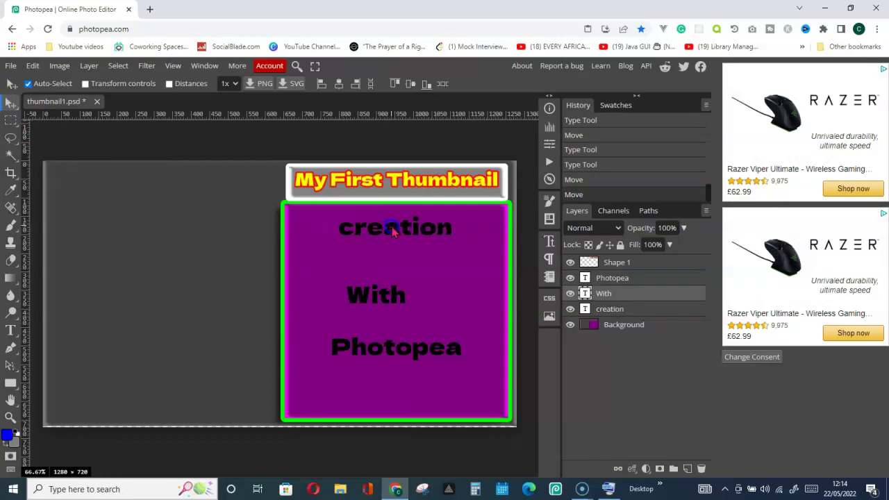
pyautogui.moveTo(373, 294); pyautogui.dragTo(383, 291)
pyautogui.moveTo(377, 345)
pyautogui.mouseDown()
pyautogui.moveTo(371, 333)
pyautogui.moveTo(381, 338)
pyautogui.mouseUp()
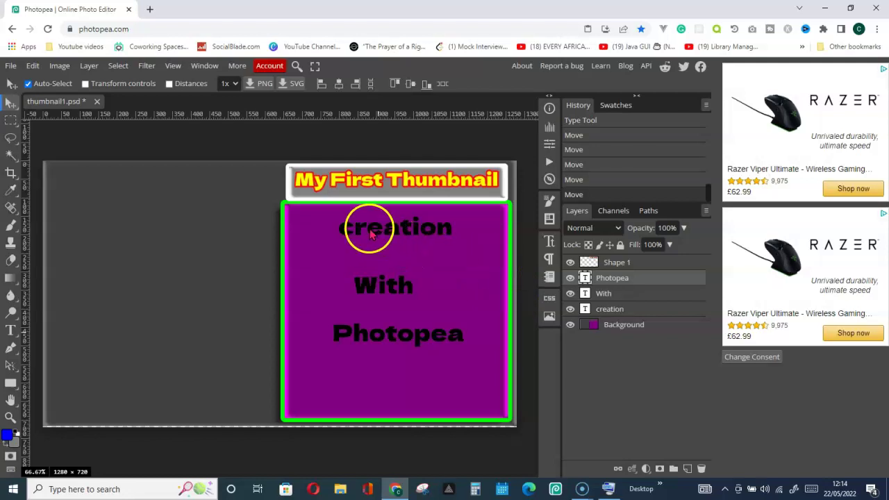
pyautogui.click(614, 285)
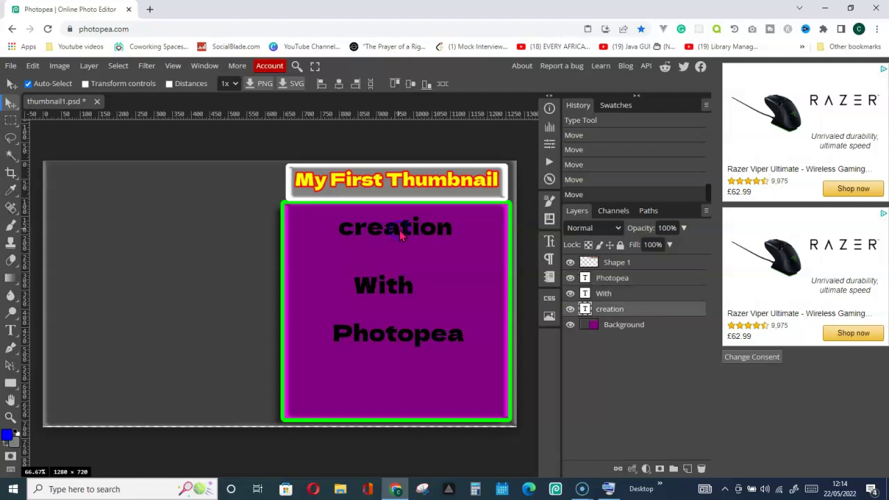
pyautogui.doubleClick(399, 236)
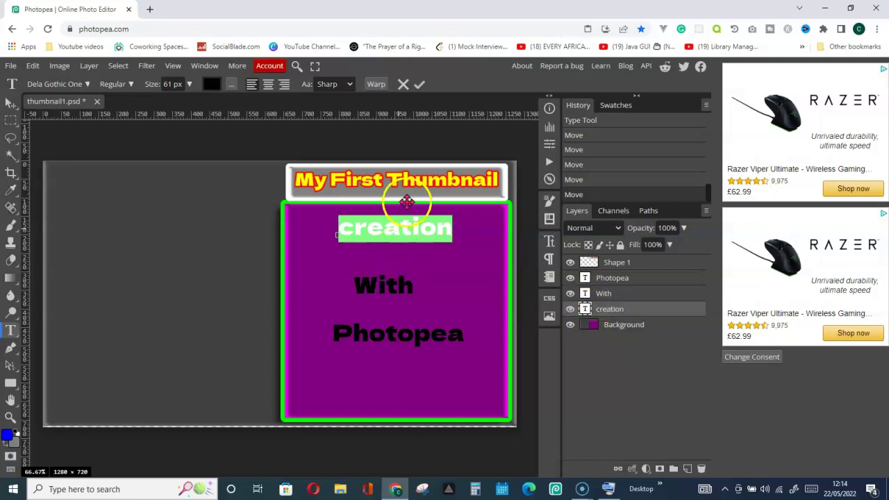
pyautogui.click(418, 85)
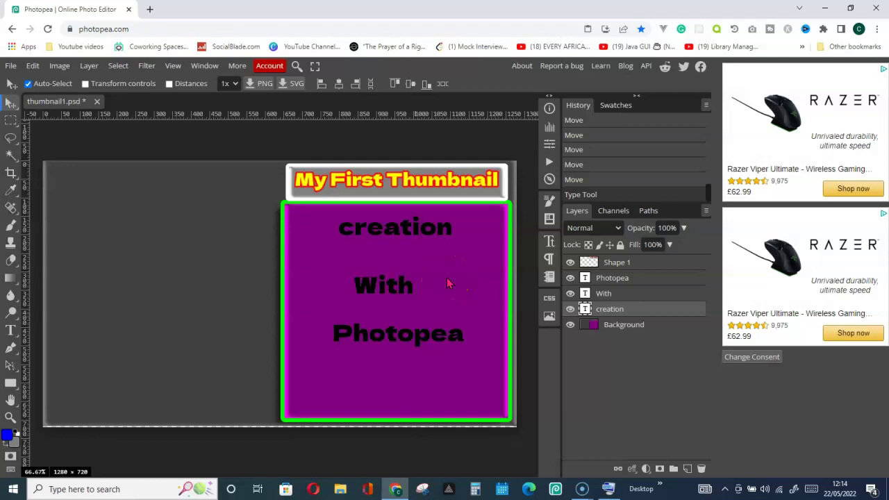
# Give the "creation" text layer a white (ffffff) Color Overlay in its layer style.
pyautogui.click(611, 293)
pyautogui.click(615, 278)
pyautogui.click(615, 313)
pyautogui.rightClick(614, 313)
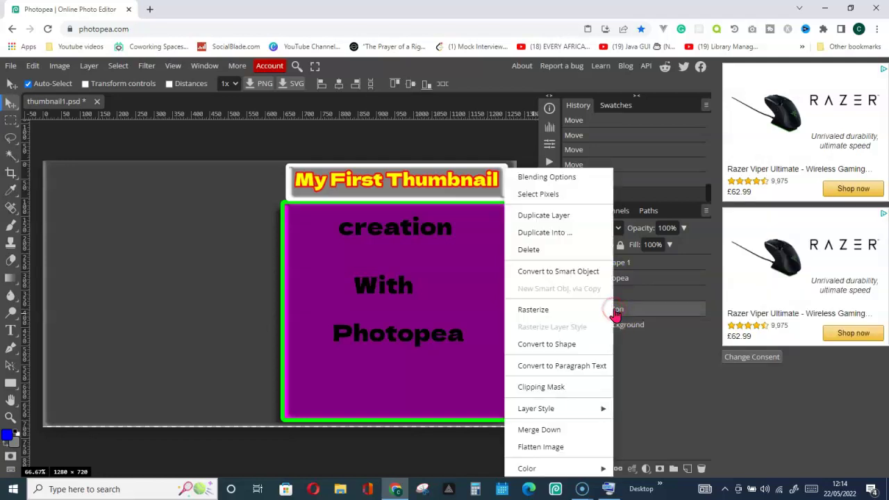
pyautogui.click(564, 182)
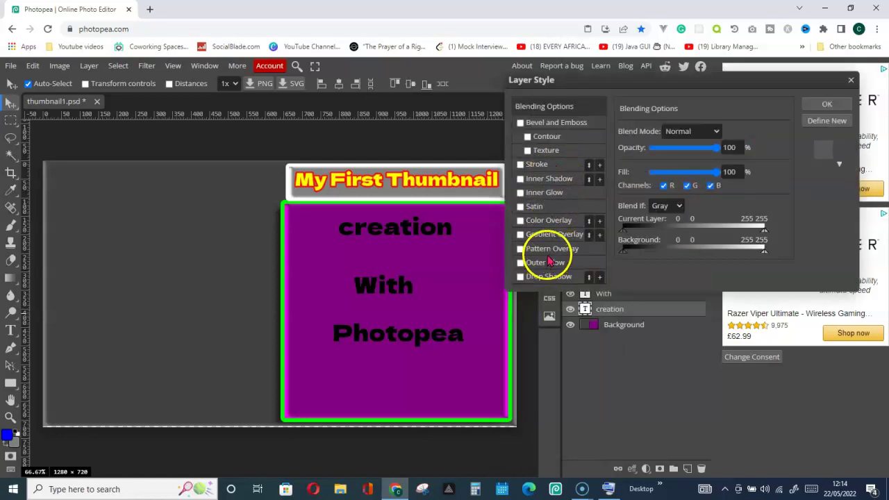
pyautogui.click(559, 220)
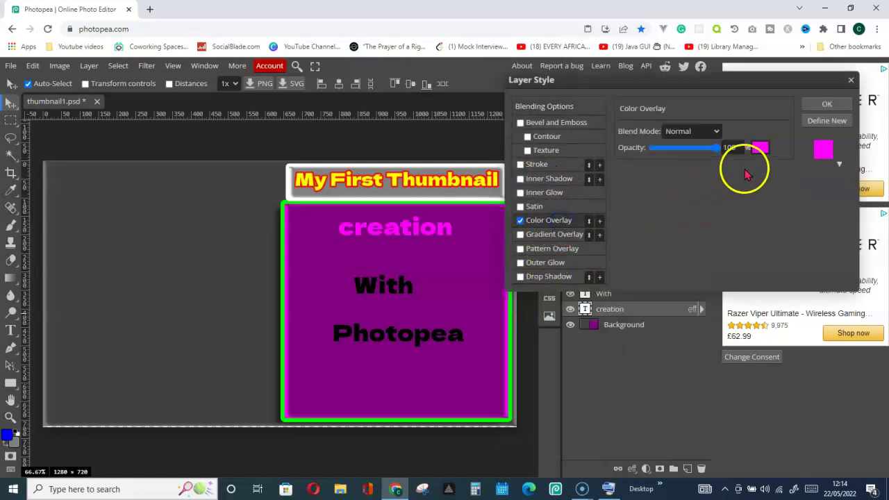
pyautogui.click(760, 155)
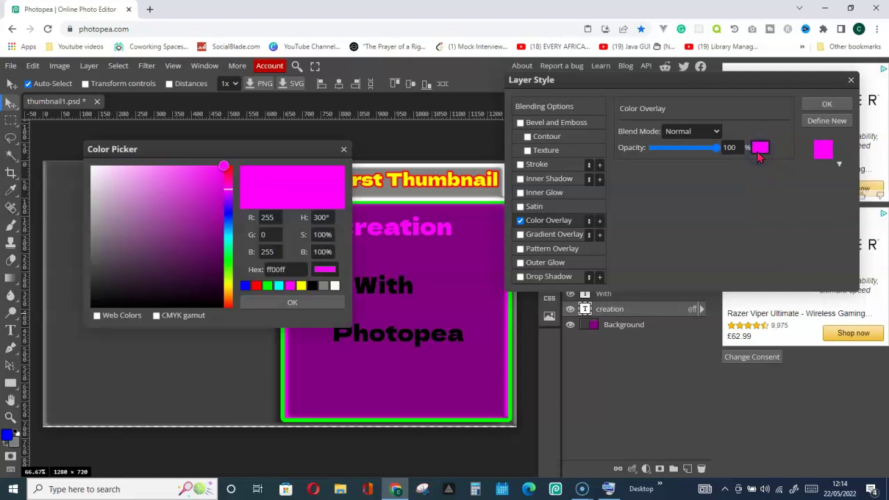
pyautogui.moveTo(258, 139); pyautogui.dragTo(189, 70)
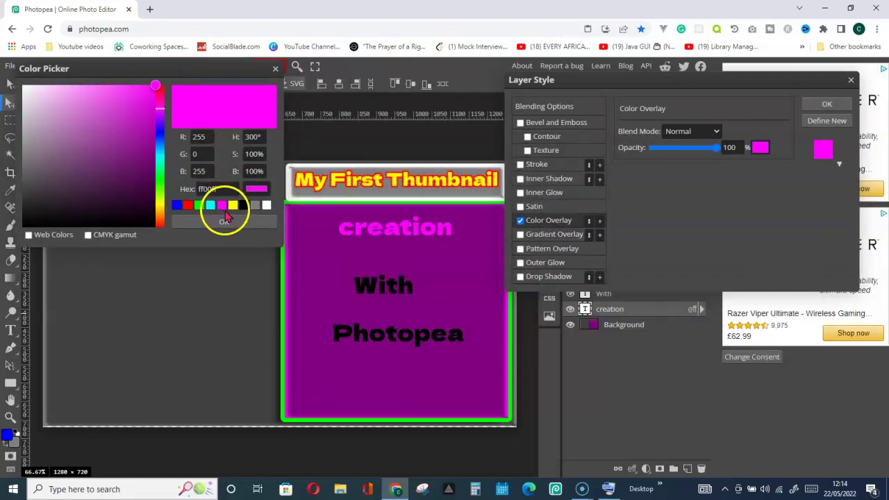
pyautogui.click(266, 205)
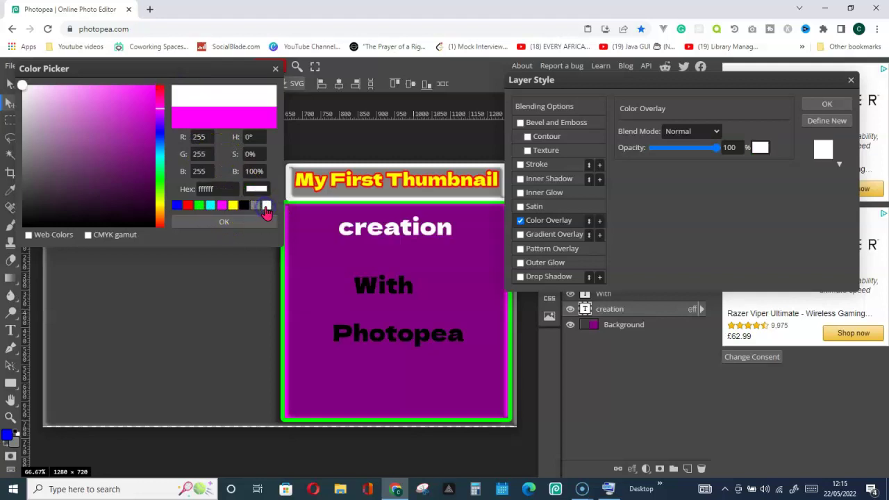
pyautogui.click(224, 222)
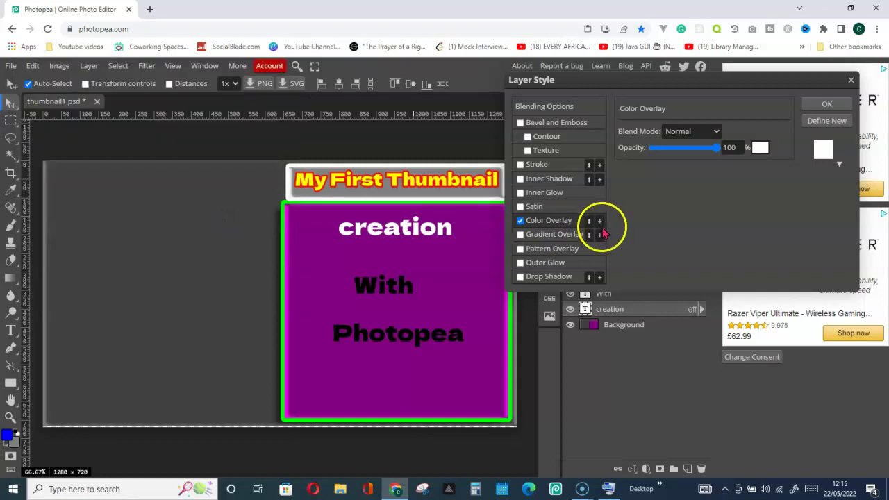
# Add a 27 px green outside Stroke and a Drop Shadow to the "creation" text, and apply the layer style.
pyautogui.click(547, 166)
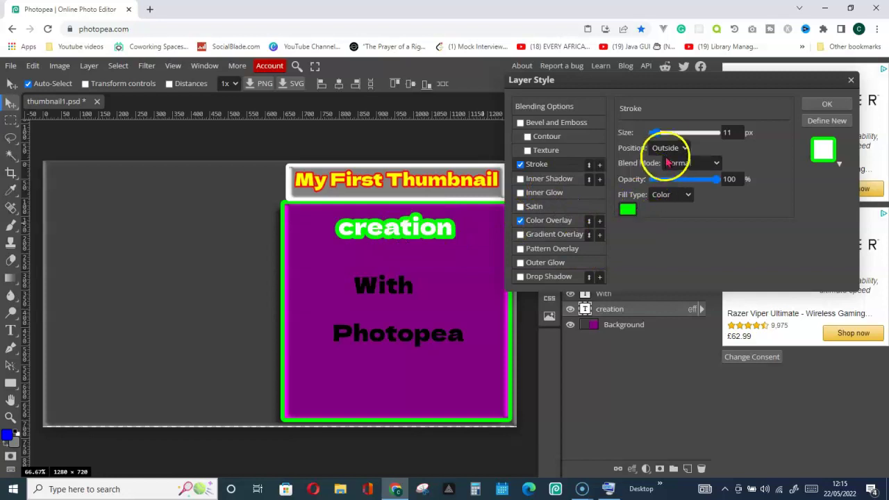
pyautogui.moveTo(657, 132); pyautogui.dragTo(653, 134)
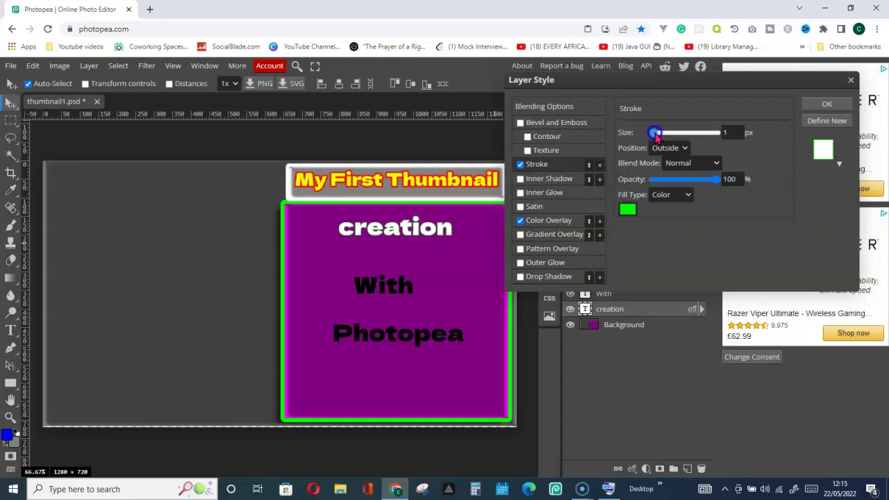
pyautogui.moveTo(656, 136); pyautogui.dragTo(657, 136)
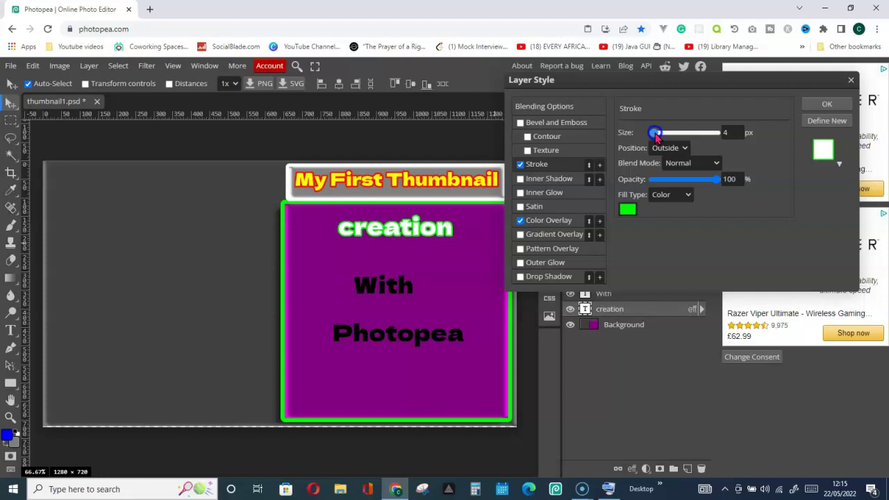
pyautogui.moveTo(656, 136); pyautogui.dragTo(662, 137)
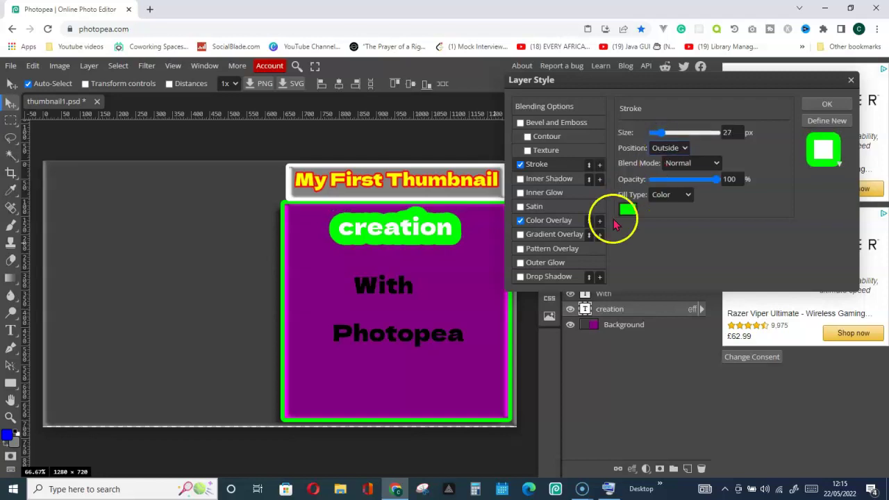
pyautogui.click(537, 279)
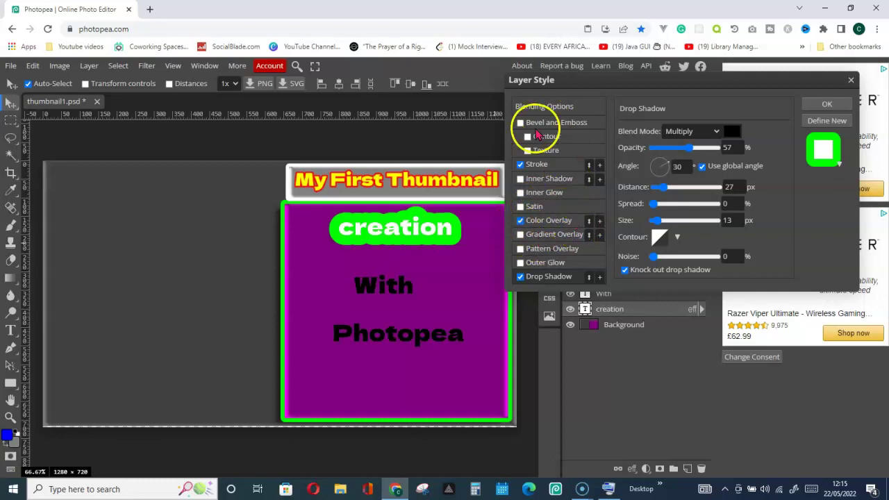
pyautogui.click(826, 104)
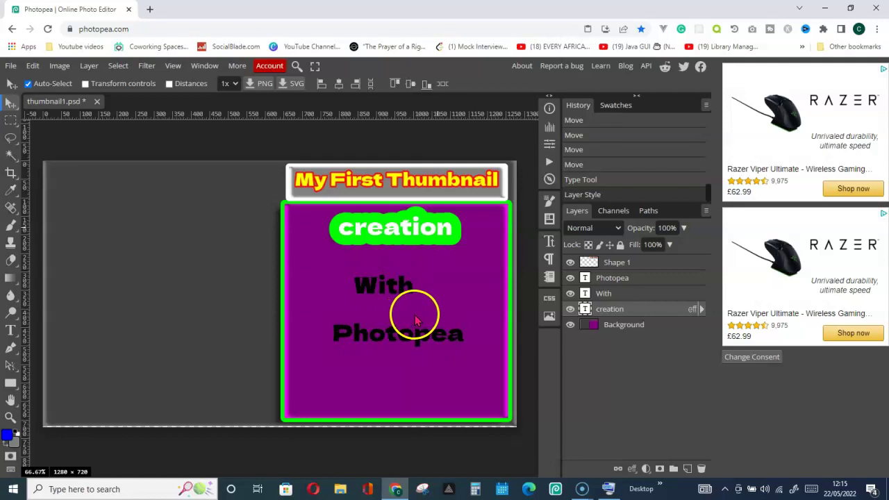
pyautogui.click(604, 297)
pyautogui.rightClick(606, 298)
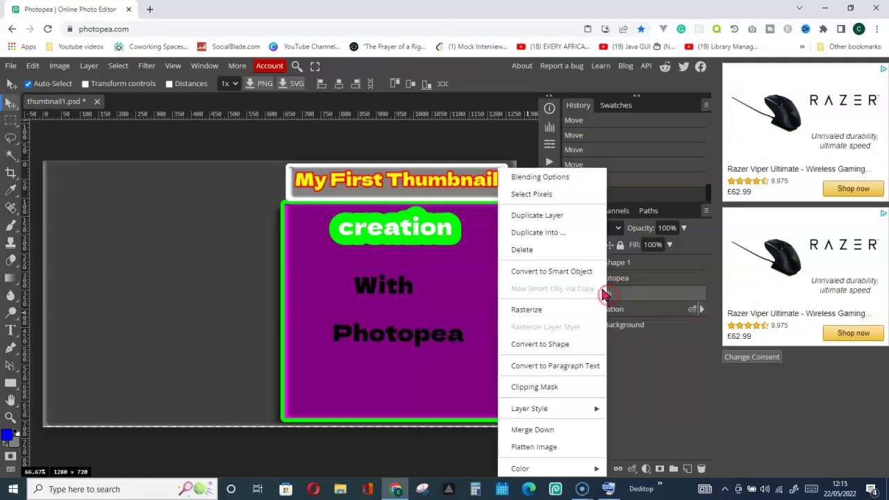
pyautogui.click(541, 177)
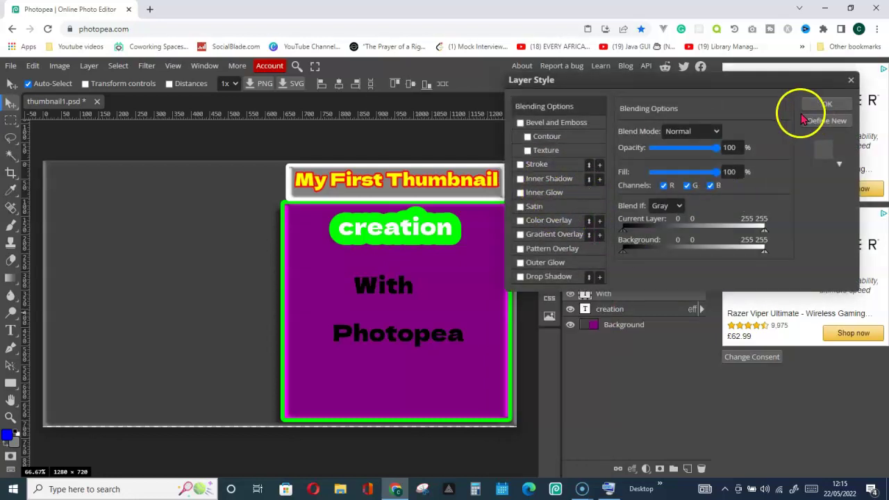
pyautogui.click(852, 84)
# Give the "With" text layer a yellow (ffff00) Color Overlay, and try a Drop Shadow before switching it off again.
pyautogui.rightClick(610, 301)
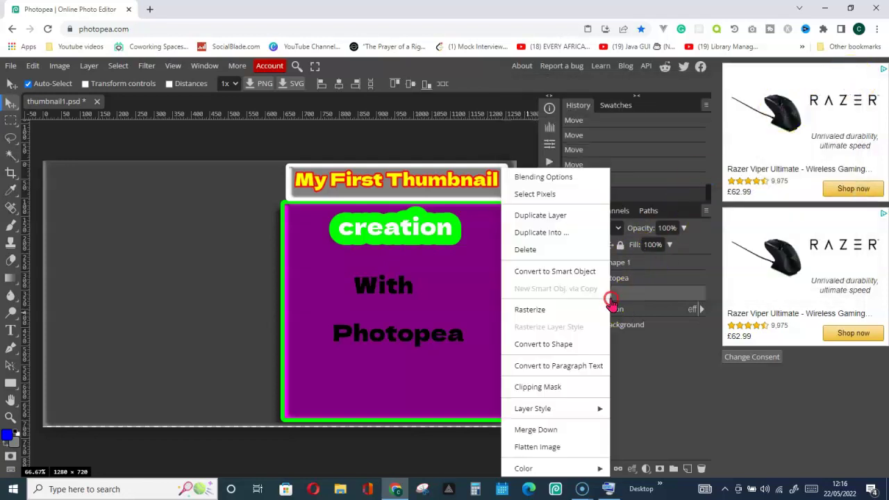
pyautogui.click(557, 182)
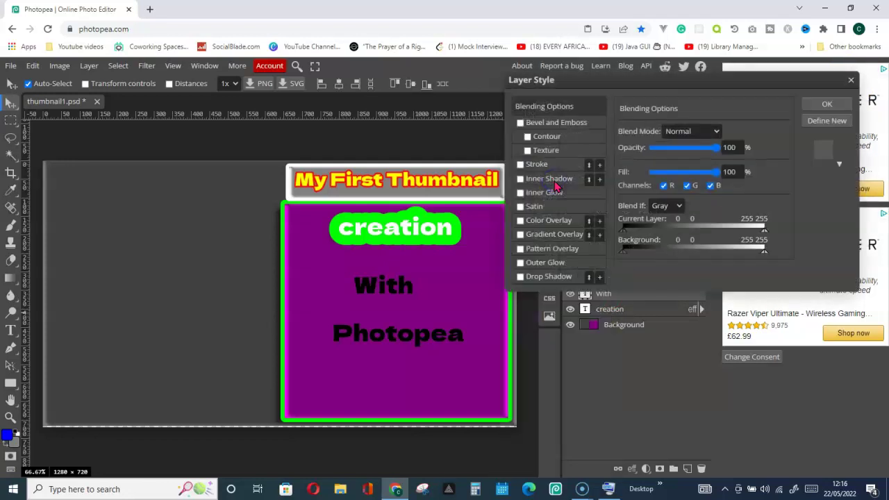
pyautogui.click(541, 222)
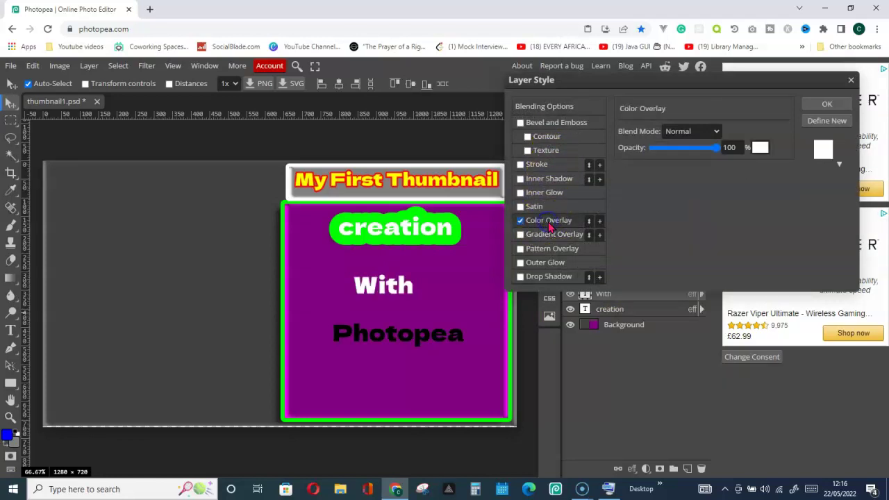
pyautogui.click(759, 147)
pyautogui.moveTo(241, 151); pyautogui.dragTo(215, 101)
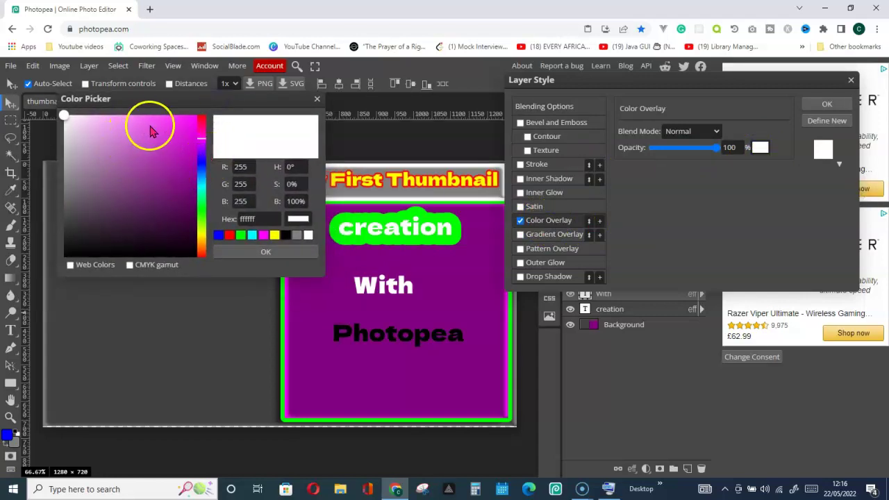
pyautogui.click(275, 236)
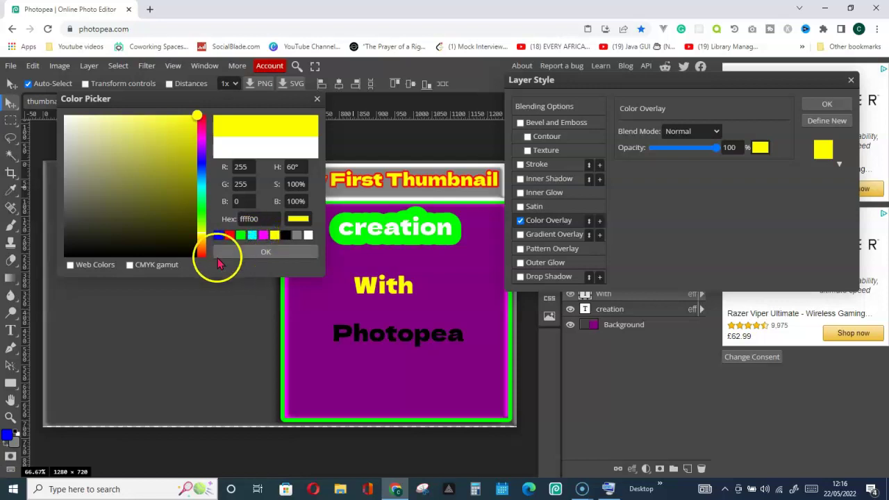
pyautogui.click(264, 252)
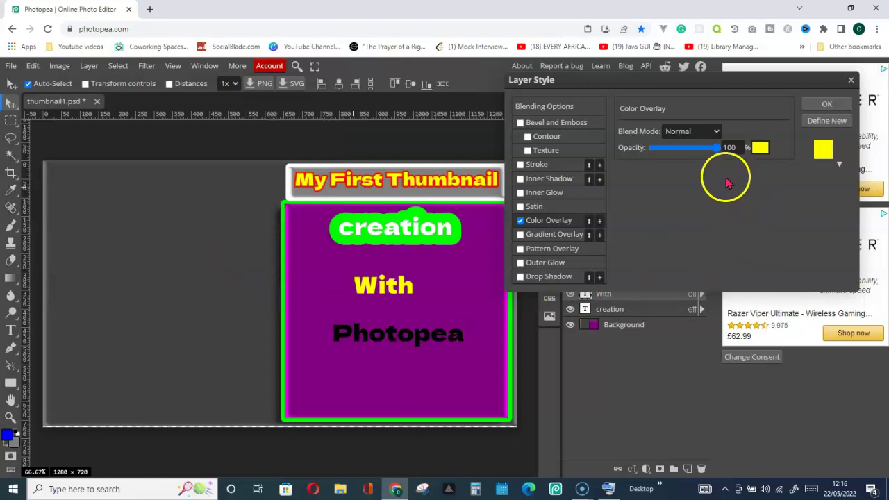
pyautogui.click(544, 277)
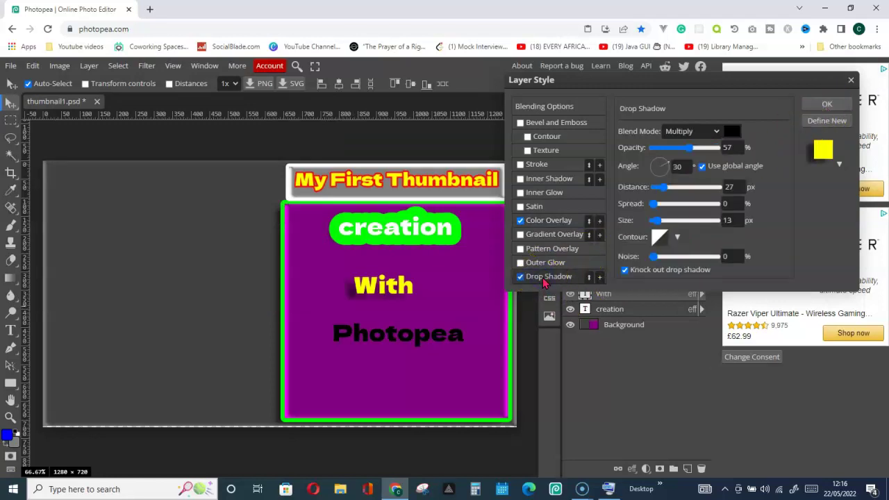
pyautogui.click(520, 277)
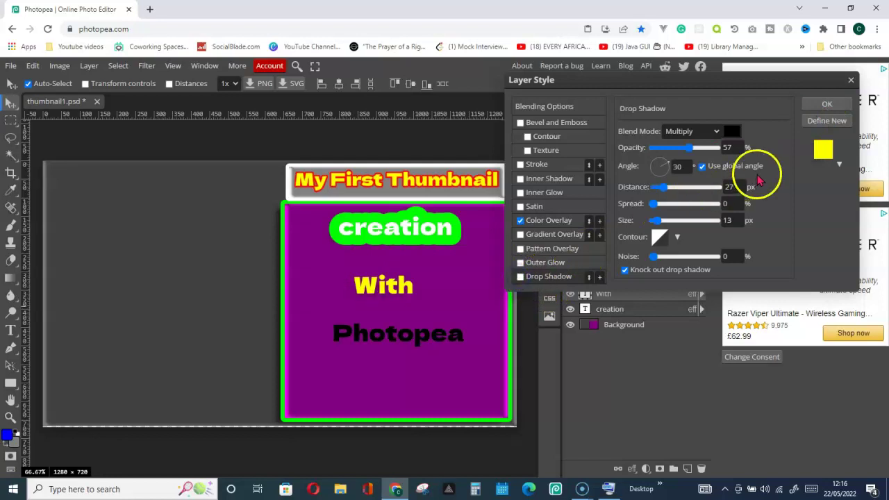
pyautogui.click(535, 207)
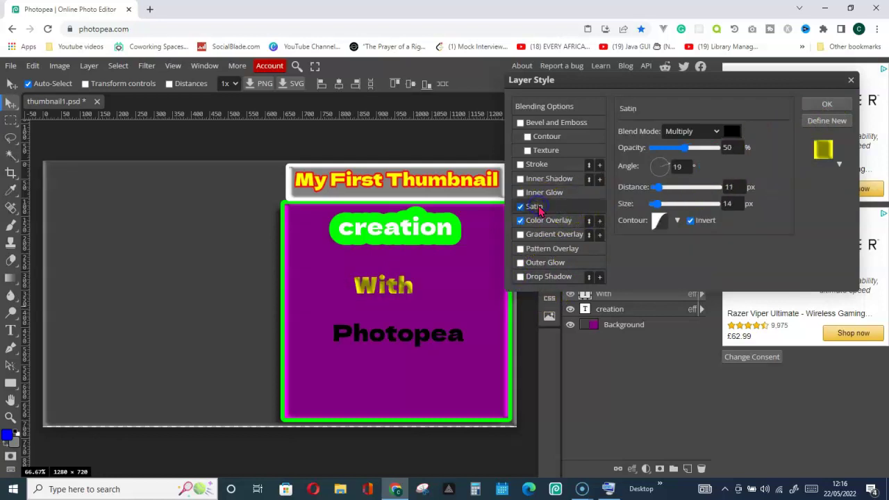
pyautogui.click(520, 206)
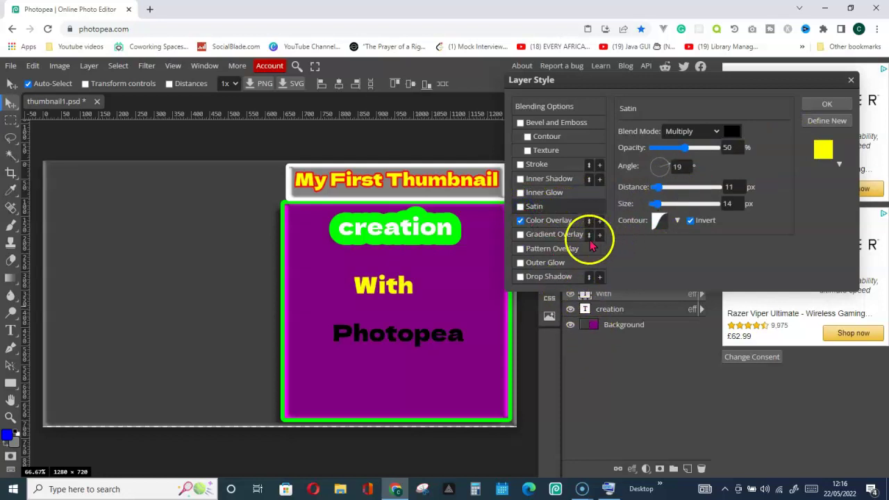
pyautogui.click(556, 235)
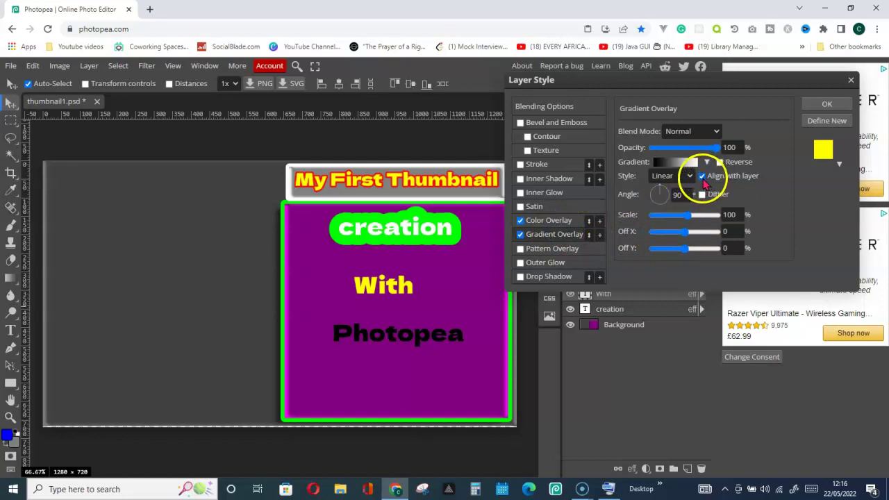
pyautogui.click(520, 234)
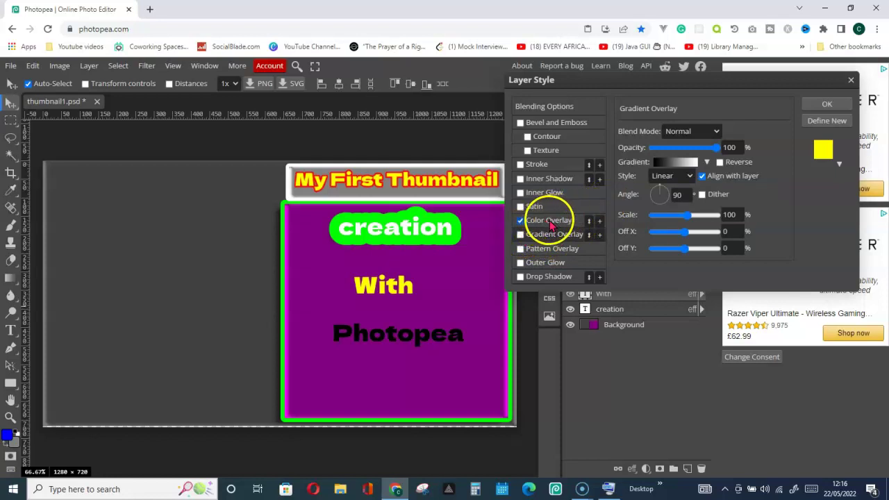
# Apply the layer style to the With text with only the yellow Color Overlay enabled.
pyautogui.click(826, 103)
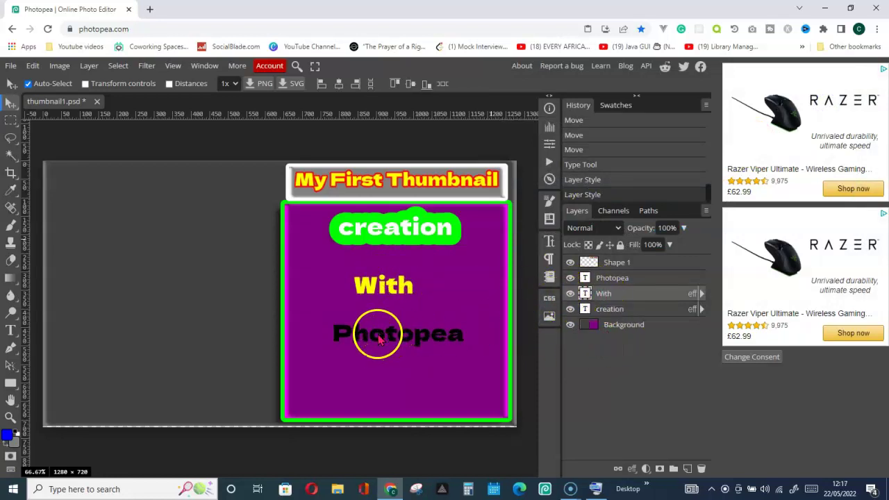
pyautogui.click(620, 281)
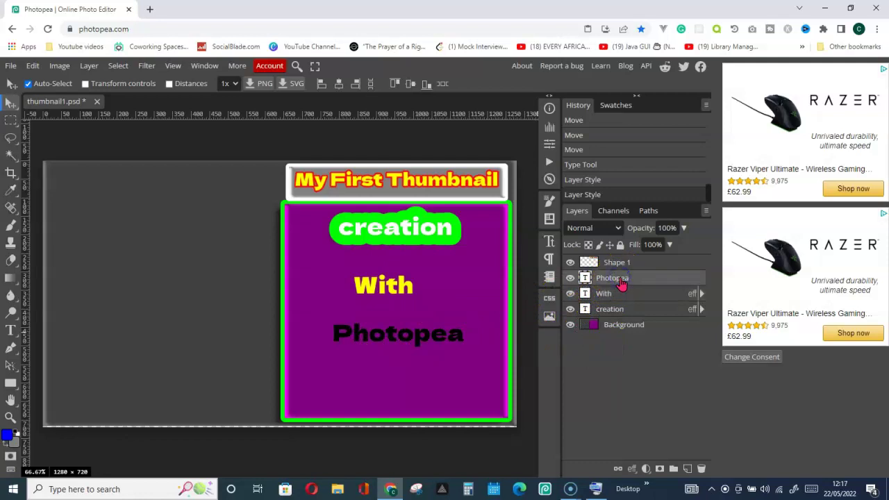
pyautogui.rightClick(620, 279)
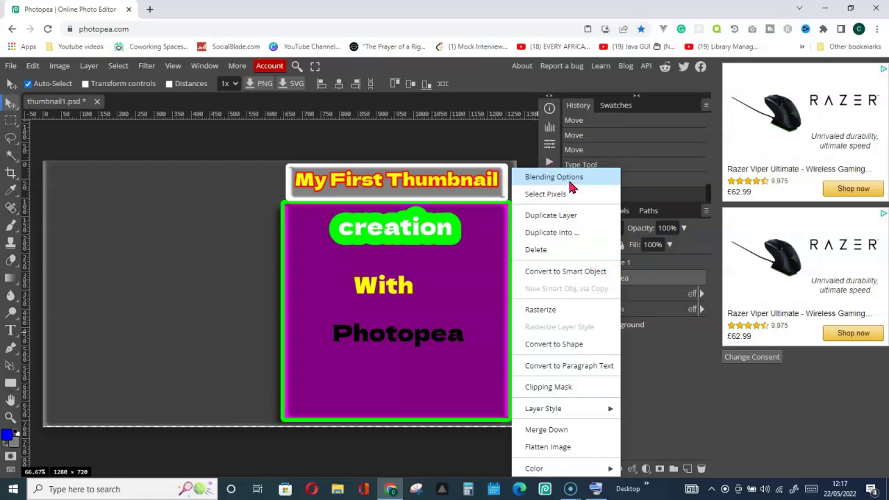
pyautogui.click(671, 406)
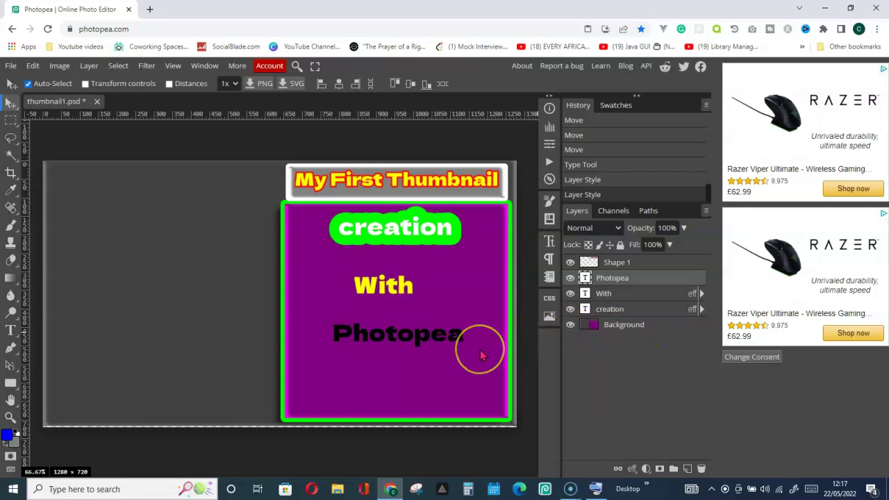
# Copy the layer style of the With text layer and paste it onto the Photopea text layer.
pyautogui.click(608, 297)
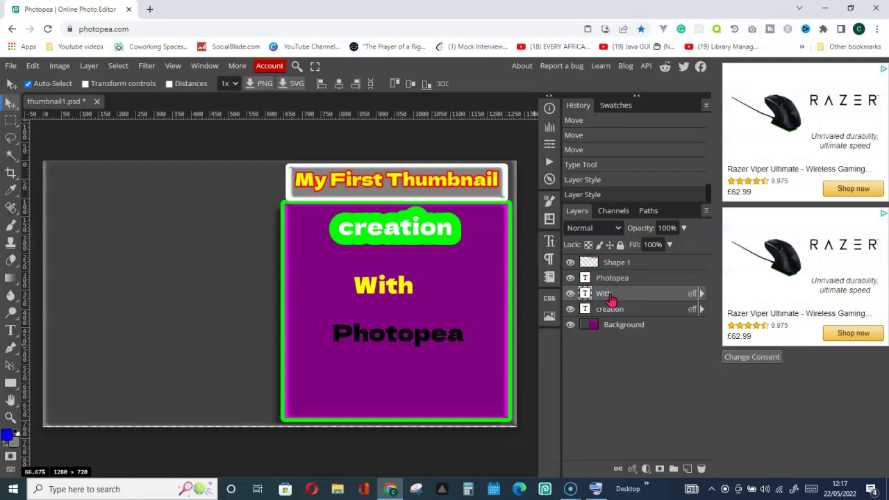
pyautogui.rightClick(609, 297)
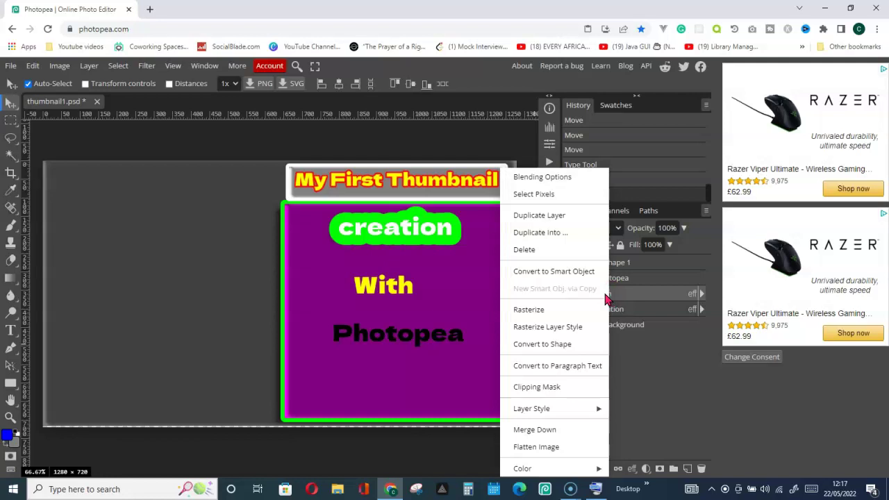
pyautogui.moveTo(532, 412)
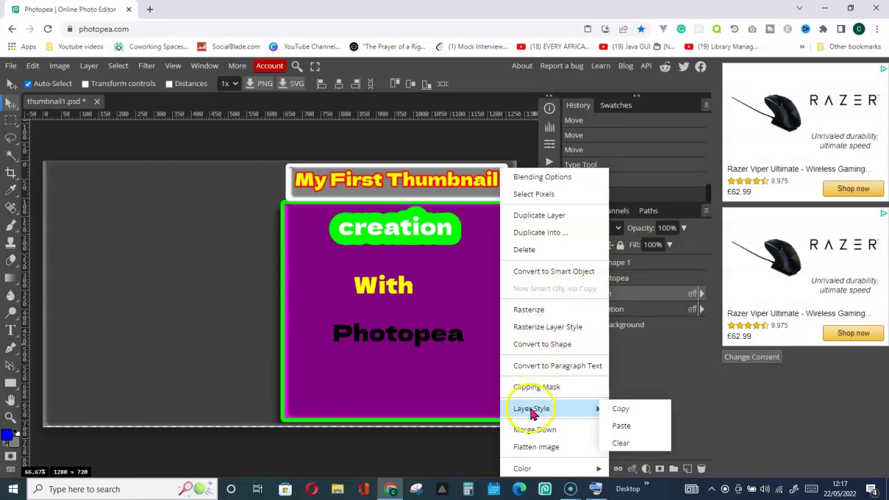
pyautogui.click(640, 411)
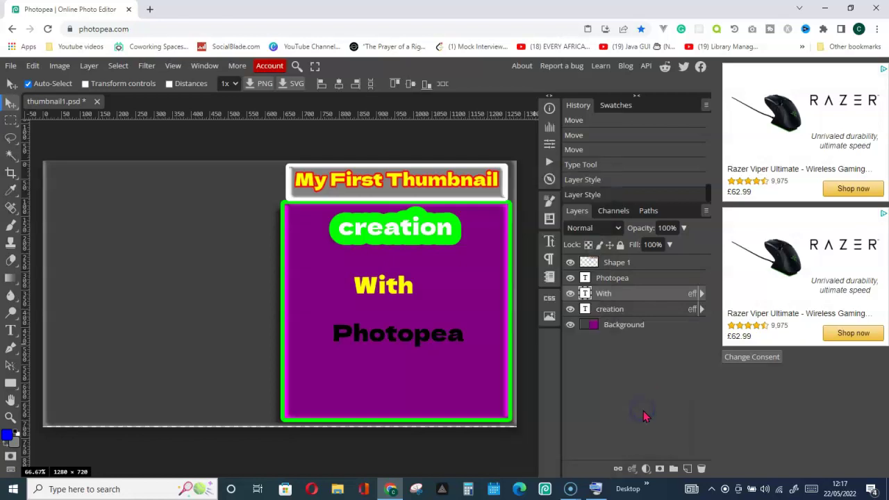
pyautogui.click(620, 278)
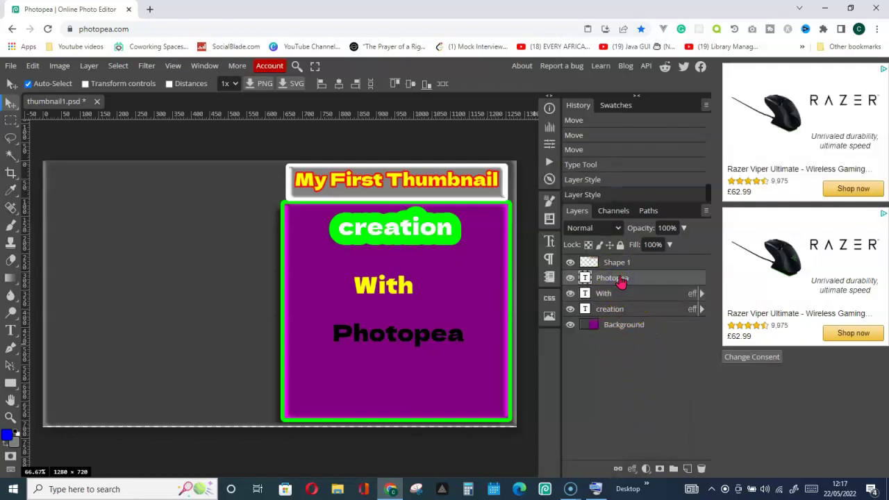
pyautogui.rightClick(620, 278)
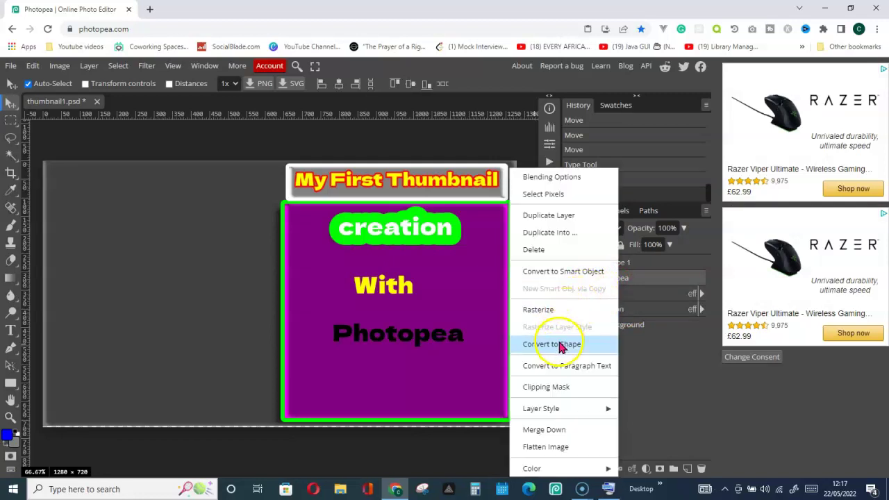
pyautogui.moveTo(555, 408)
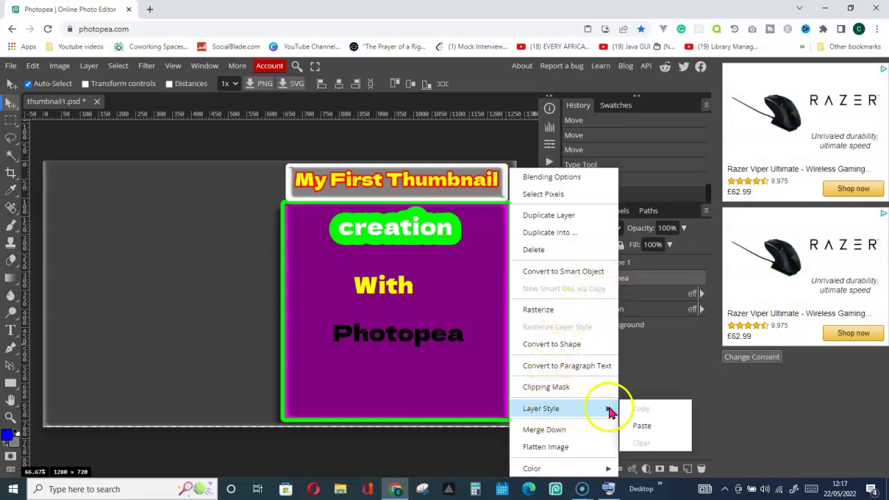
pyautogui.click(640, 427)
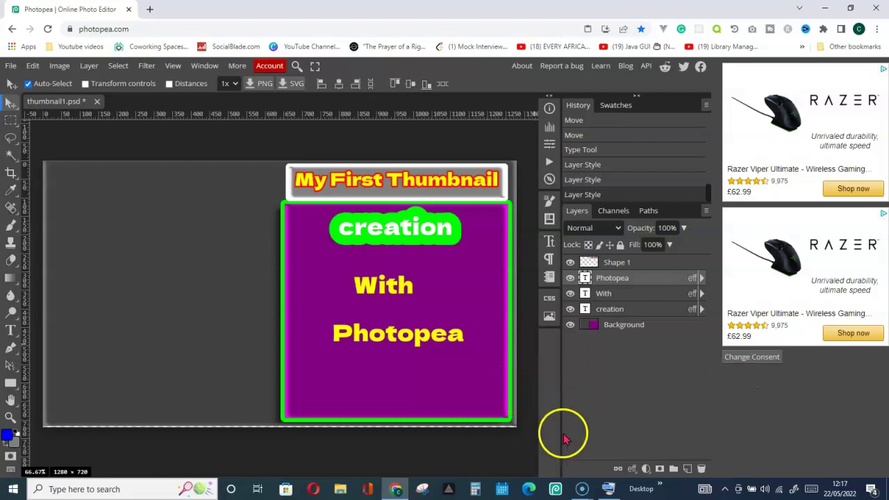
# Place the image mypicw.jpeg from the Downloads folder into the thumbnail as a new layer.
pyautogui.click(11, 67)
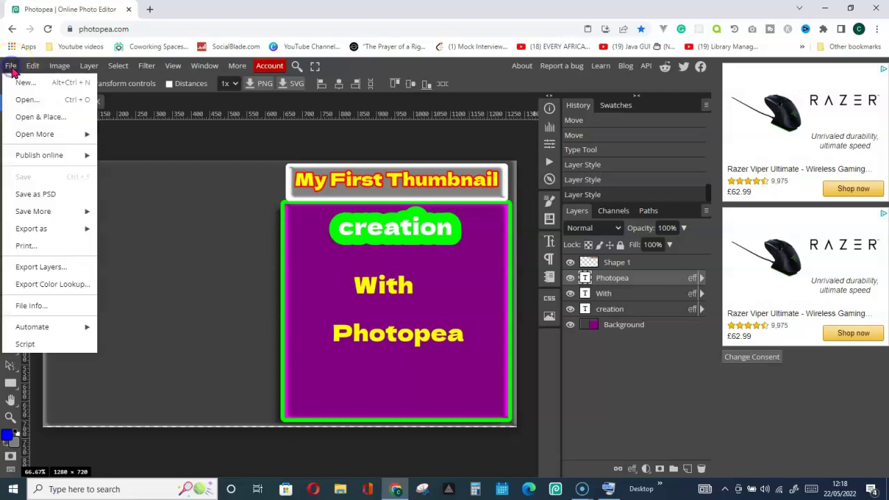
pyautogui.click(20, 119)
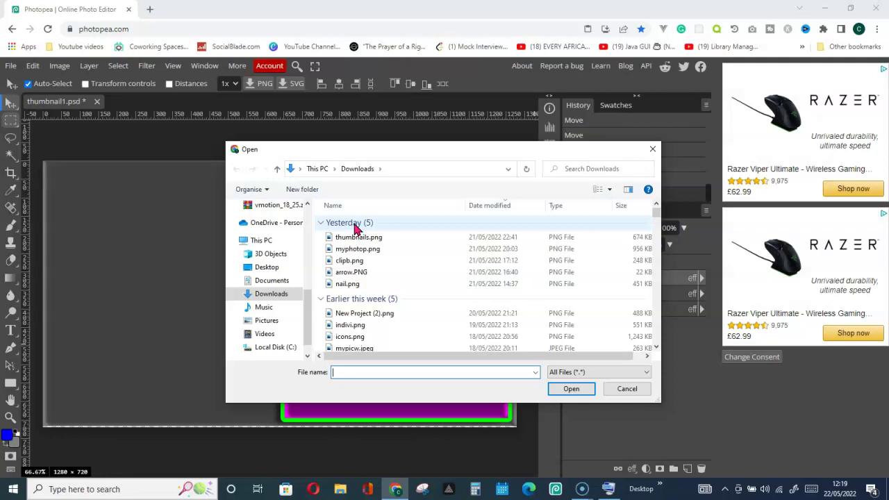
pyautogui.click(351, 172)
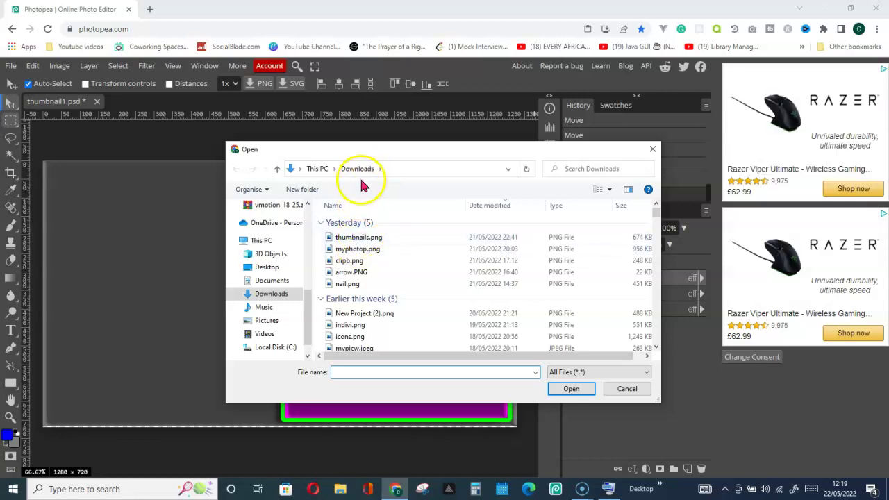
pyautogui.scroll(-2, 376, 256)
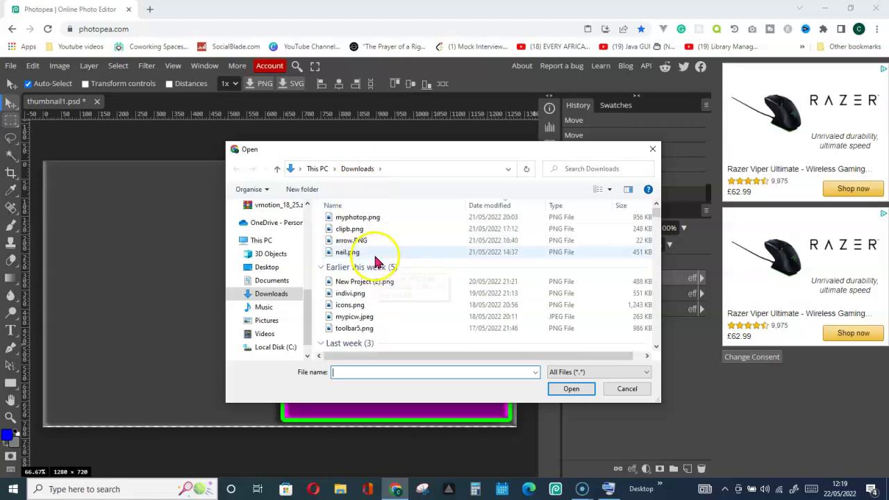
pyautogui.scroll(-1, 375, 262)
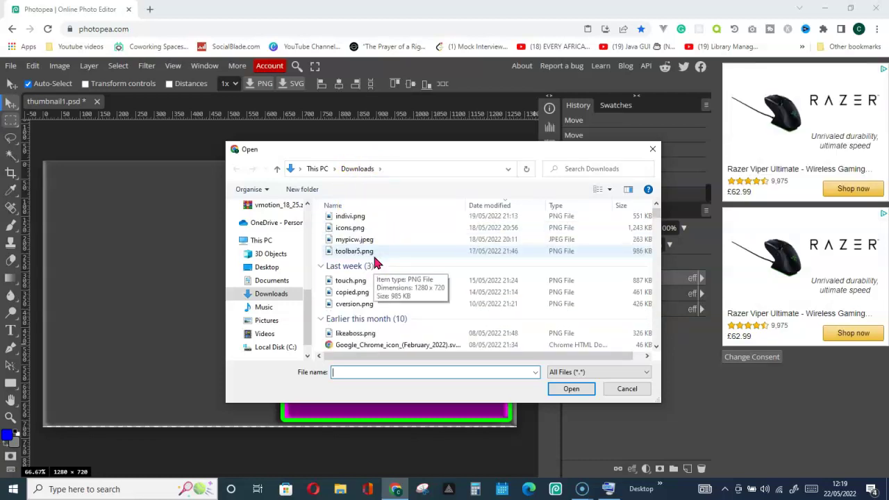
pyautogui.scroll(1, 374, 262)
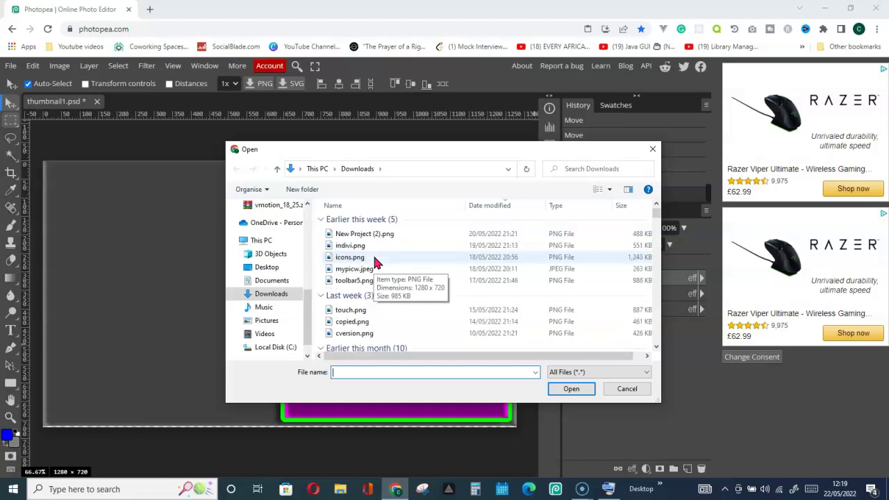
pyautogui.click(354, 269)
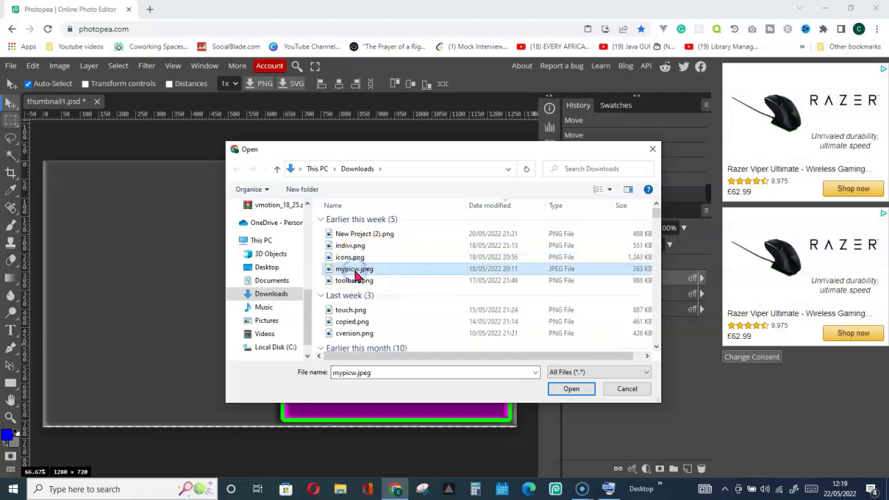
pyautogui.click(570, 388)
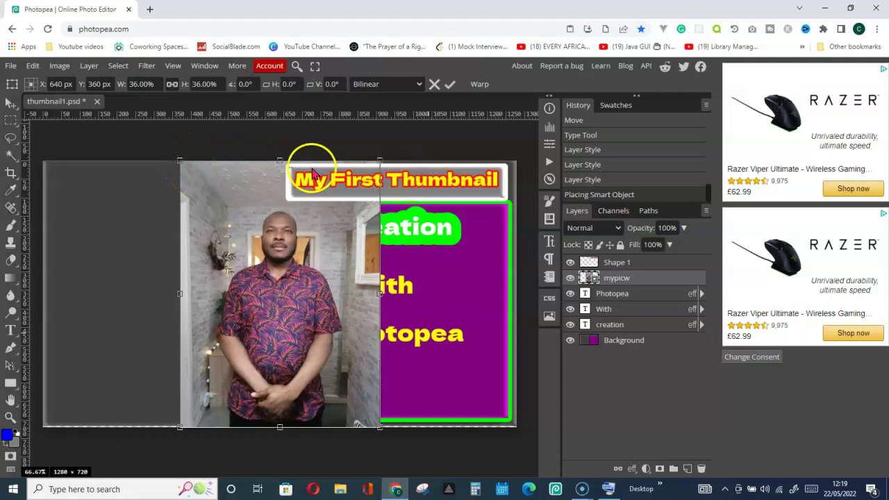
# Scale the placed photo to about 32.65% and move it onto the grey area beside the purple panel.
pyautogui.moveTo(280, 160); pyautogui.dragTo(263, 189)
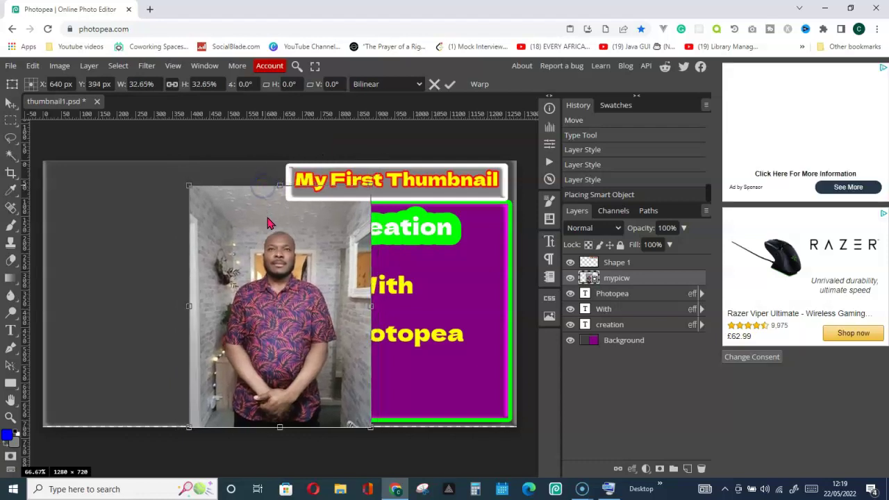
pyautogui.moveTo(264, 222); pyautogui.dragTo(177, 203)
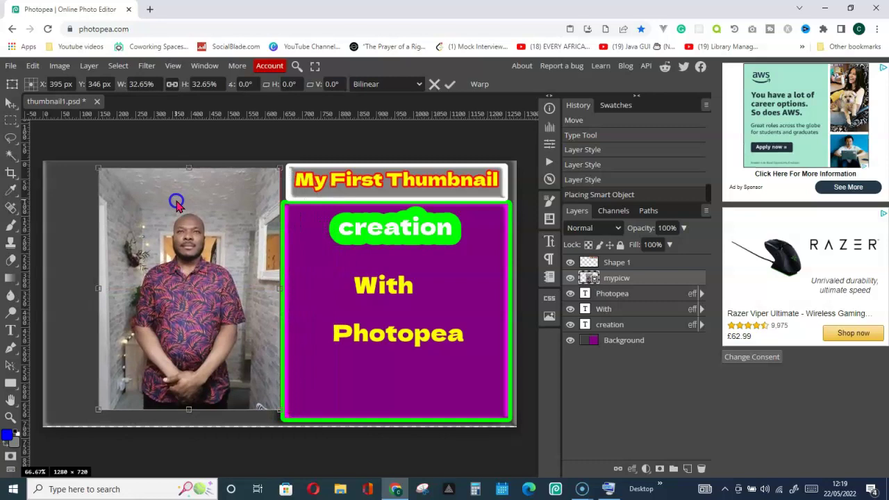
pyautogui.click(449, 84)
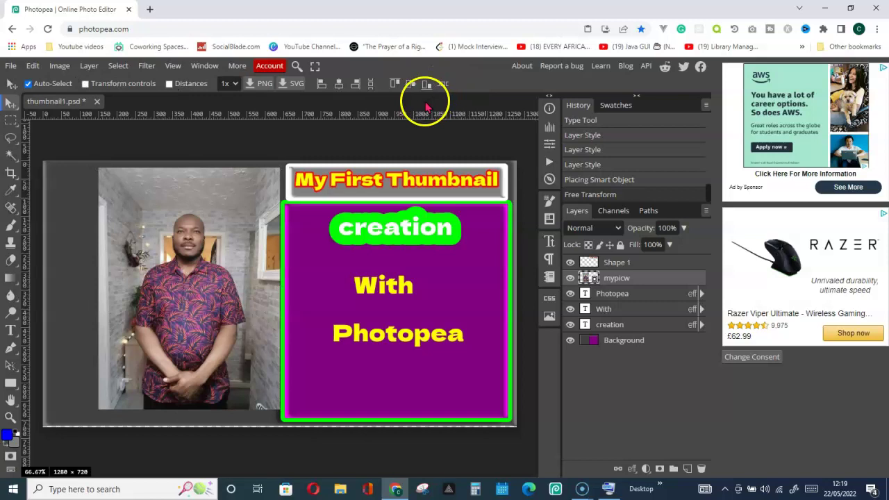
pyautogui.moveTo(137, 196); pyautogui.dragTo(115, 202)
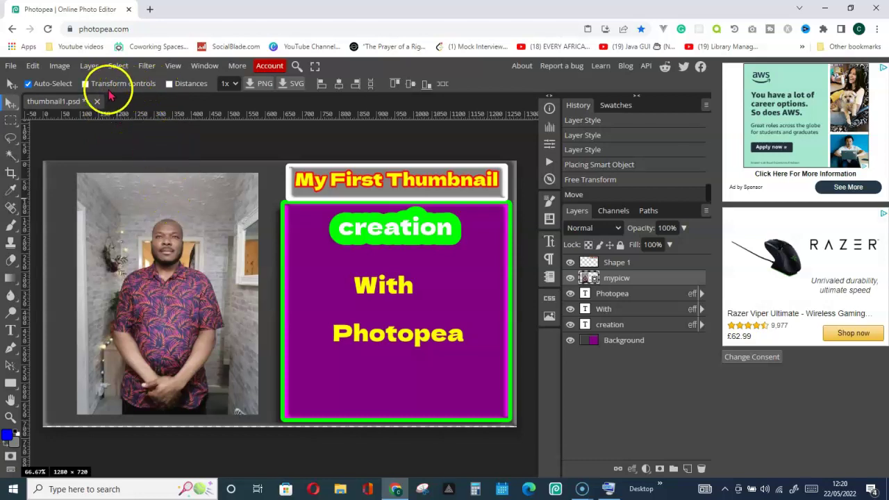
# With transform controls, enlarge the photo to about 41.93% at X 326 px, Y 358 px to fill the grey half, then turn the controls off.
pyautogui.click(84, 83)
pyautogui.moveTo(76, 173); pyautogui.dragTo(58, 173)
pyautogui.moveTo(135, 194); pyautogui.dragTo(125, 212)
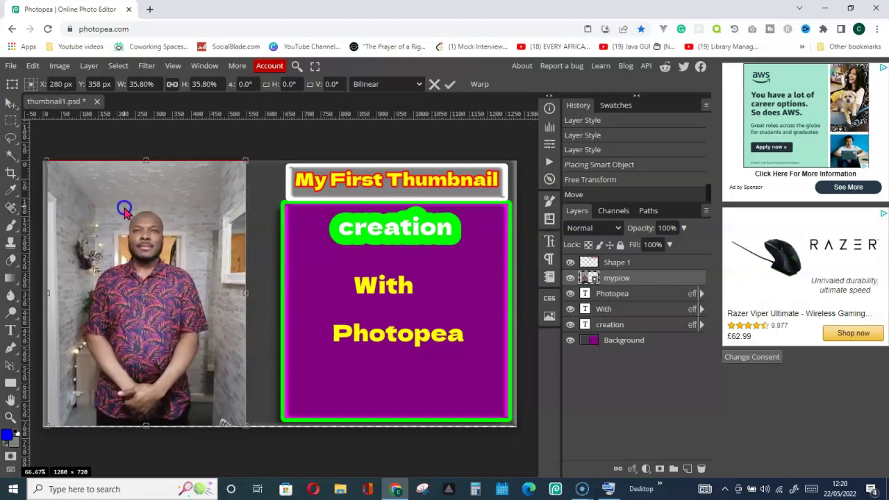
pyautogui.moveTo(248, 297); pyautogui.dragTo(278, 298)
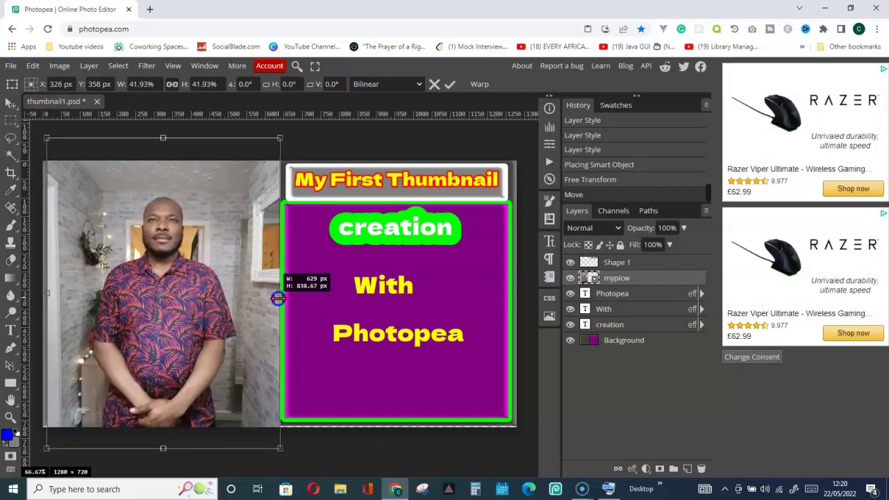
pyautogui.moveTo(277, 298); pyautogui.dragTo(278, 298)
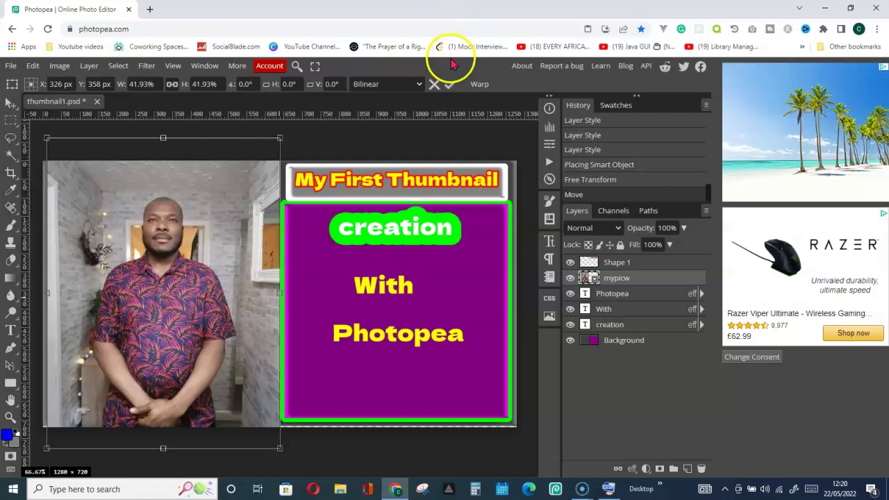
pyautogui.click(449, 84)
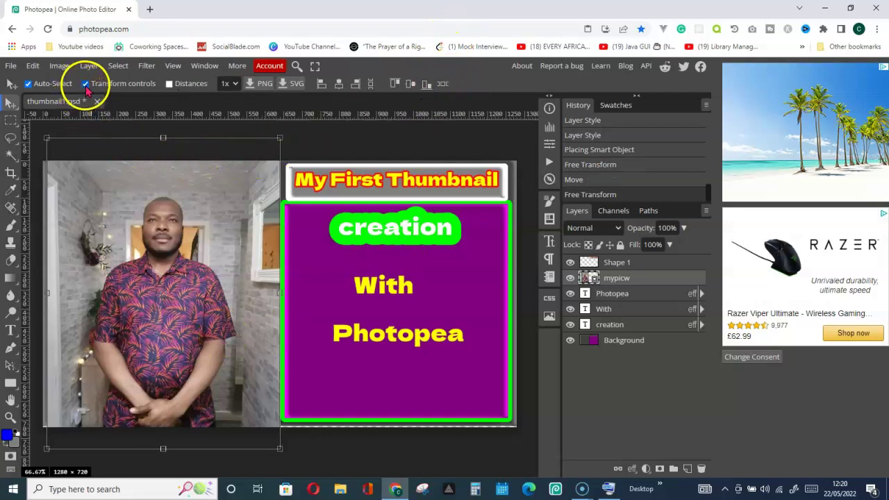
pyautogui.click(85, 84)
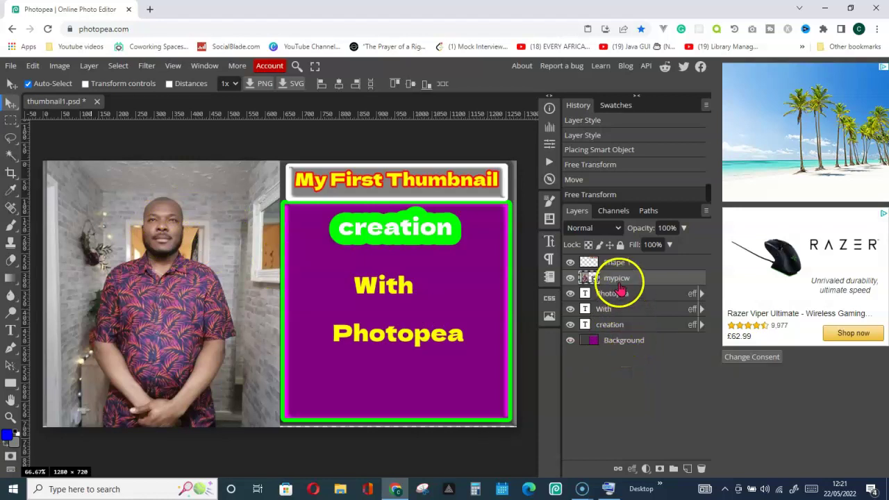
# Place the mypicw layer directly above the creation text layer and merge the creation layer down into the Background.
pyautogui.moveTo(618, 284); pyautogui.dragTo(623, 328)
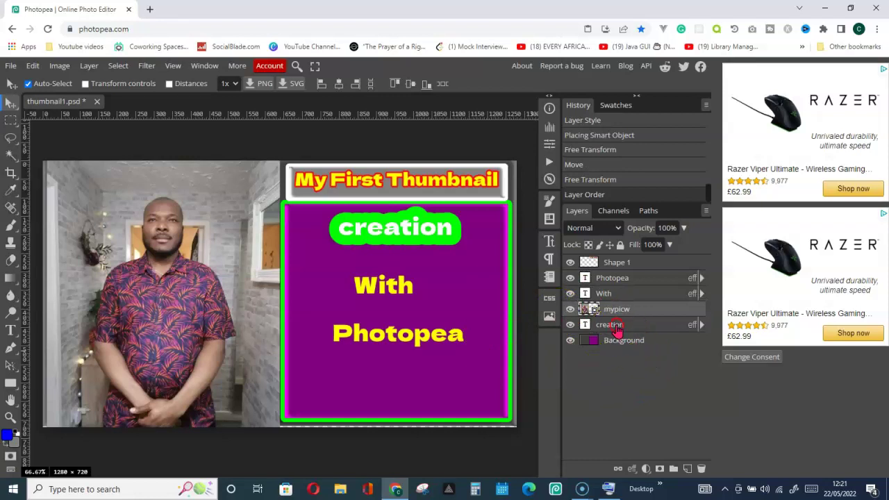
pyautogui.rightClick(617, 331)
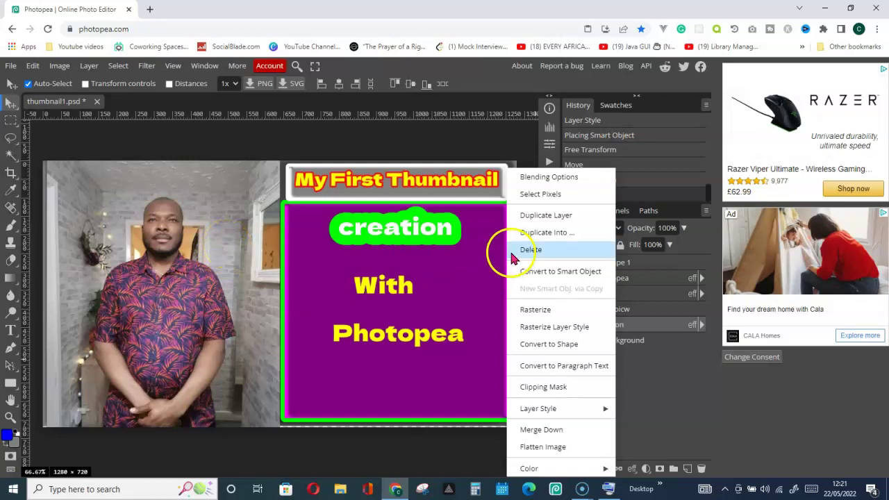
pyautogui.click(546, 431)
# Nudge the photo and the Background slightly into position and merge the mypicw layer down into the Background.
pyautogui.moveTo(169, 276)
pyautogui.mouseDown()
pyautogui.moveTo(158, 280)
pyautogui.moveTo(164, 288)
pyautogui.mouseUp()
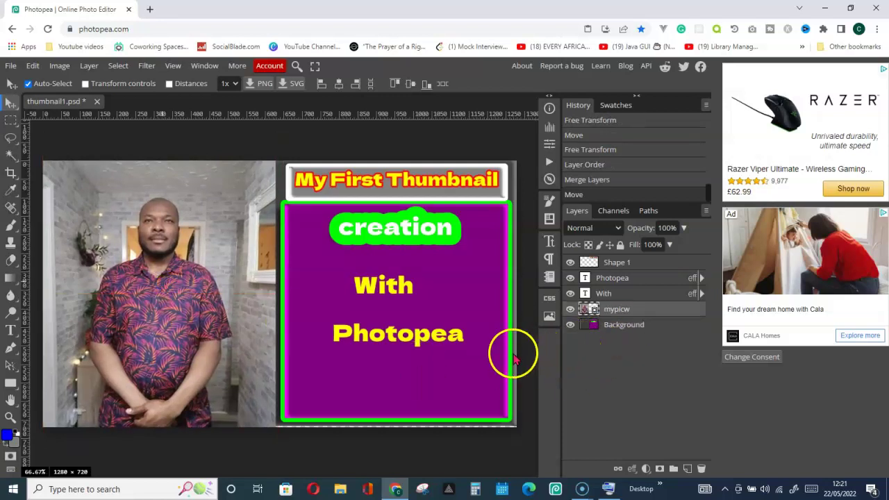
pyautogui.moveTo(512, 356); pyautogui.dragTo(511, 357)
pyautogui.moveTo(604, 324); pyautogui.dragTo(616, 307)
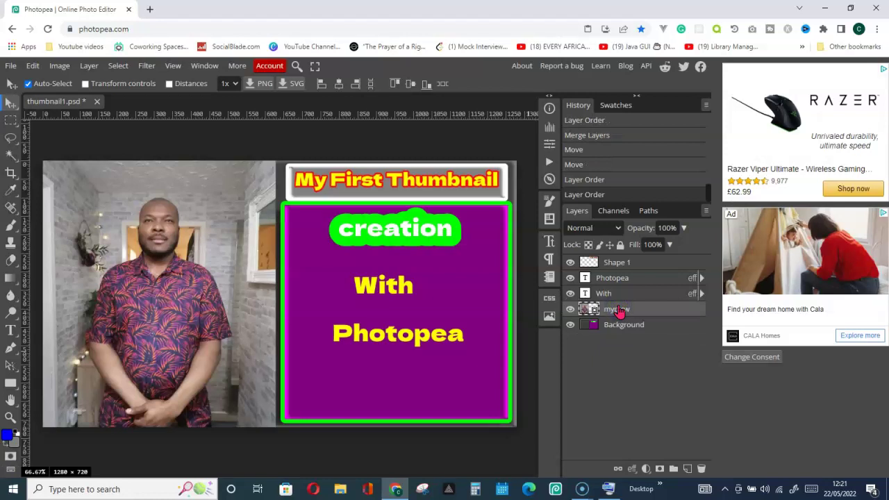
pyautogui.rightClick(618, 310)
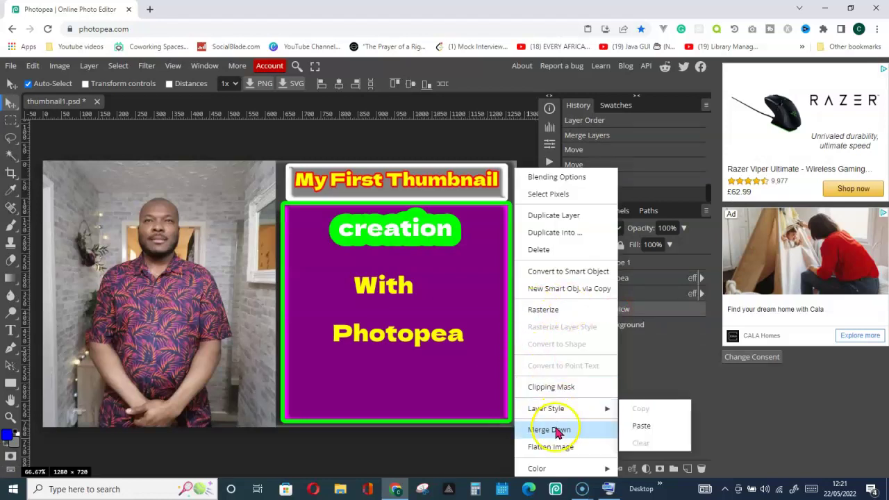
pyautogui.click(554, 430)
pyautogui.moveTo(176, 207)
pyautogui.mouseDown()
pyautogui.moveTo(196, 194)
pyautogui.moveTo(191, 202)
pyautogui.mouseUp()
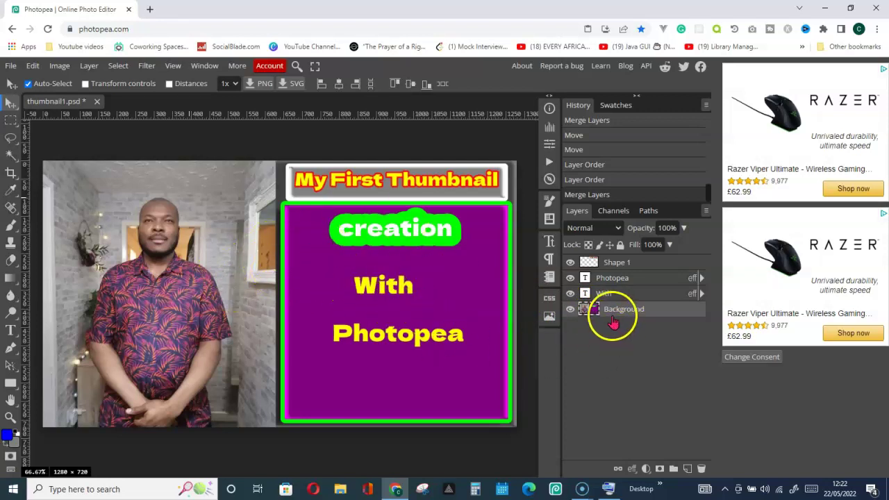
pyautogui.moveTo(245, 300)
pyautogui.mouseDown()
pyautogui.moveTo(249, 306)
pyautogui.moveTo(235, 294)
pyautogui.mouseUp()
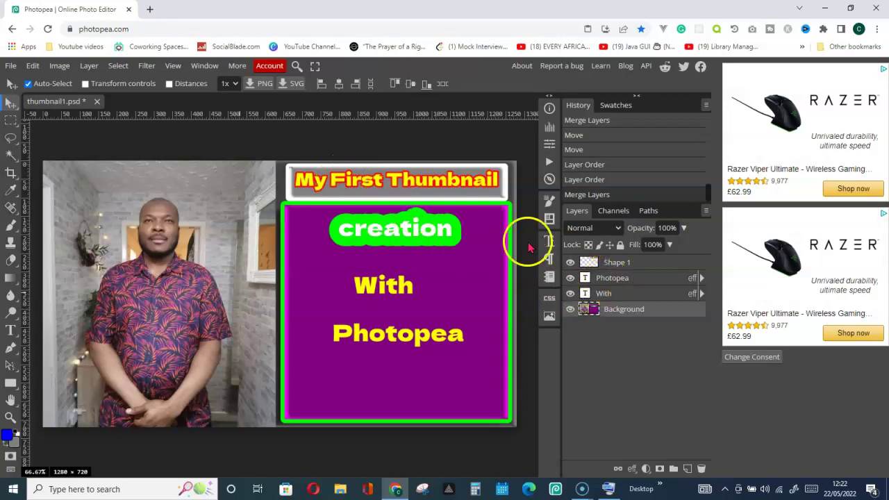
# Place the Shape 1 layer directly above the Background and merge it down into the Background.
pyautogui.click(611, 265)
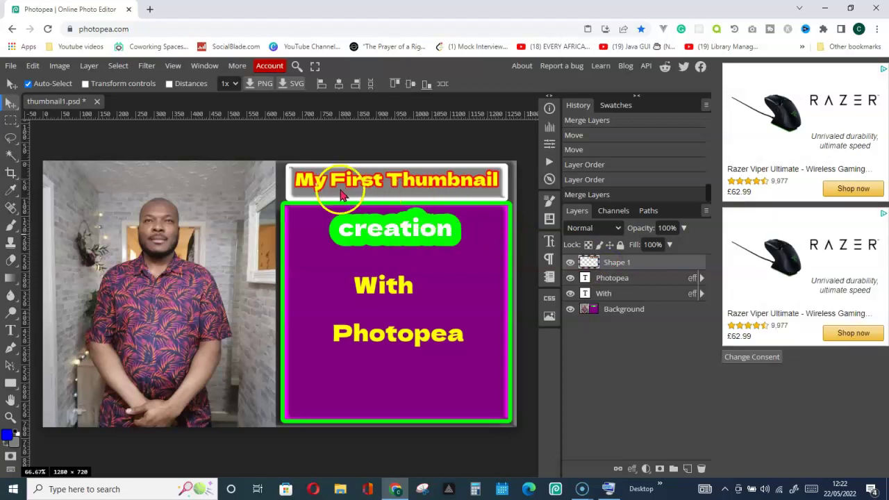
pyautogui.moveTo(616, 263); pyautogui.dragTo(620, 297)
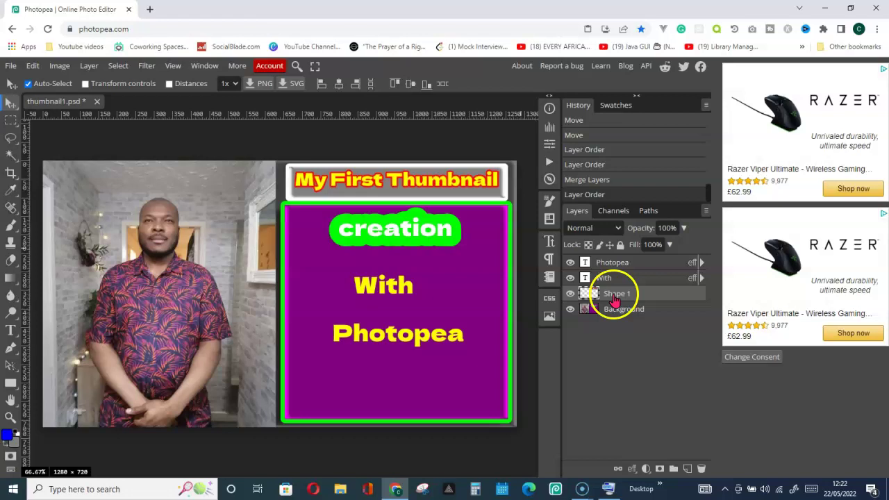
pyautogui.rightClick(614, 299)
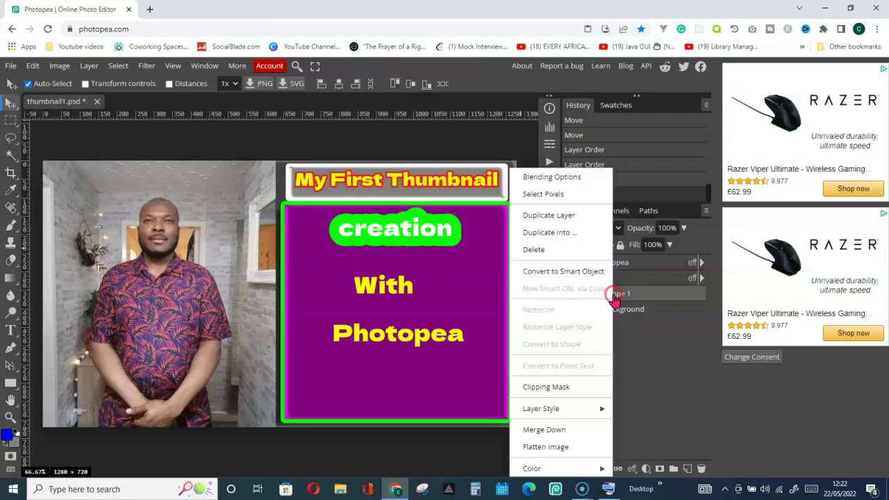
pyautogui.click(559, 430)
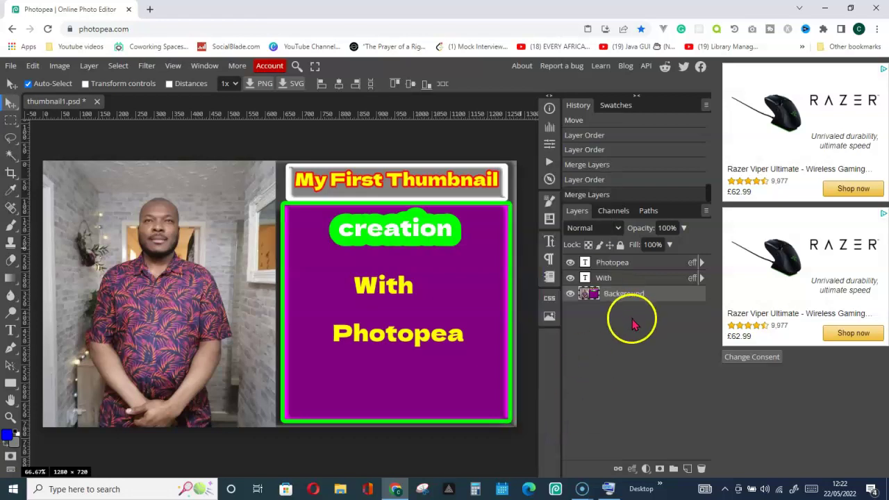
# Nudge the Background slightly down, merge the With and Photopea text layers into it, and move it back up to fill the canvas.
pyautogui.click(396, 241)
pyautogui.moveTo(396, 241)
pyautogui.mouseDown()
pyautogui.moveTo(395, 254)
pyautogui.moveTo(421, 264)
pyautogui.moveTo(389, 241)
pyautogui.moveTo(408, 247)
pyautogui.moveTo(399, 252)
pyautogui.mouseUp()
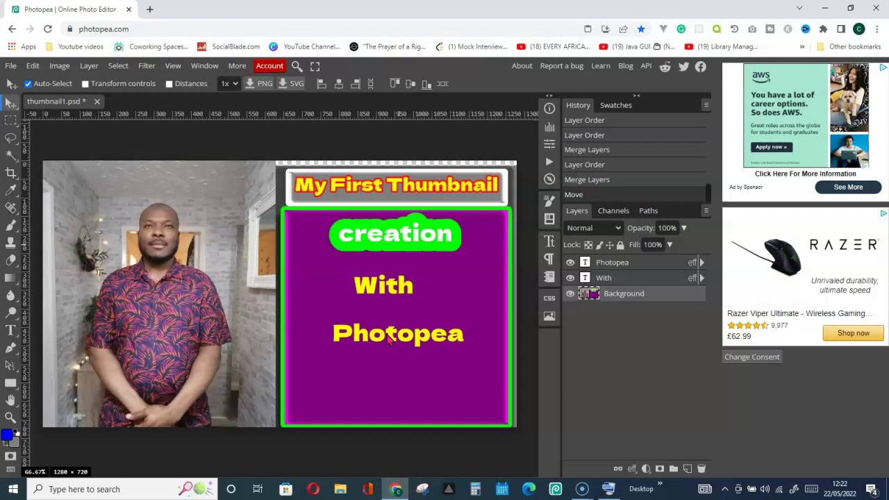
pyautogui.rightClick(611, 281)
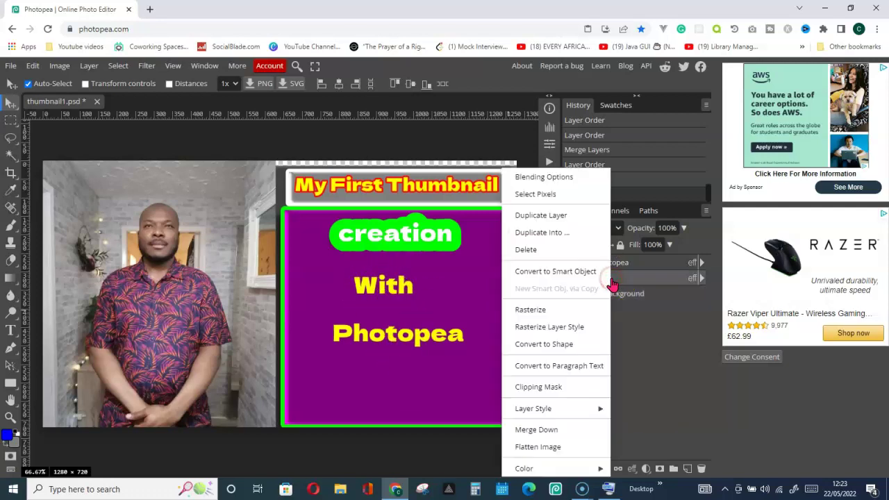
pyautogui.click(540, 430)
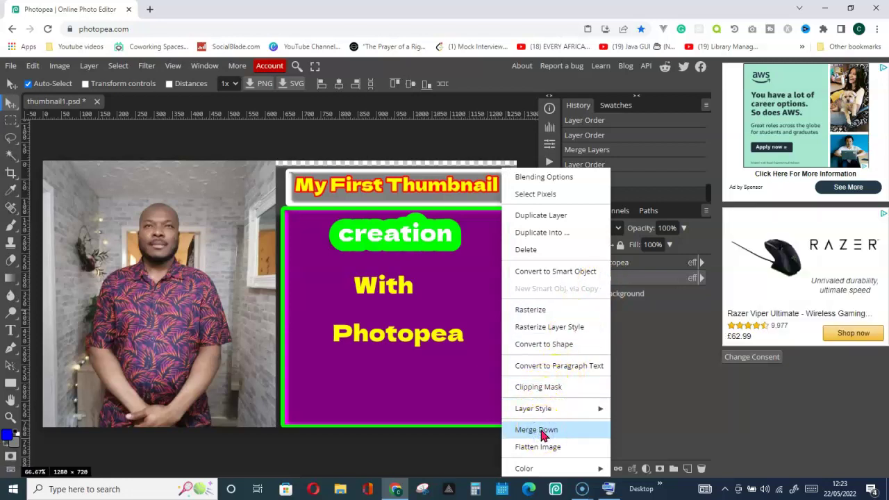
pyautogui.rightClick(609, 268)
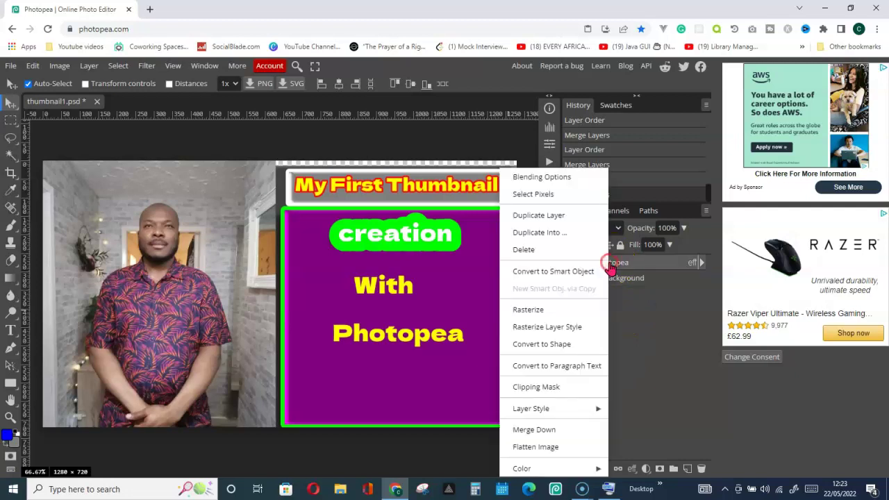
pyautogui.click(537, 430)
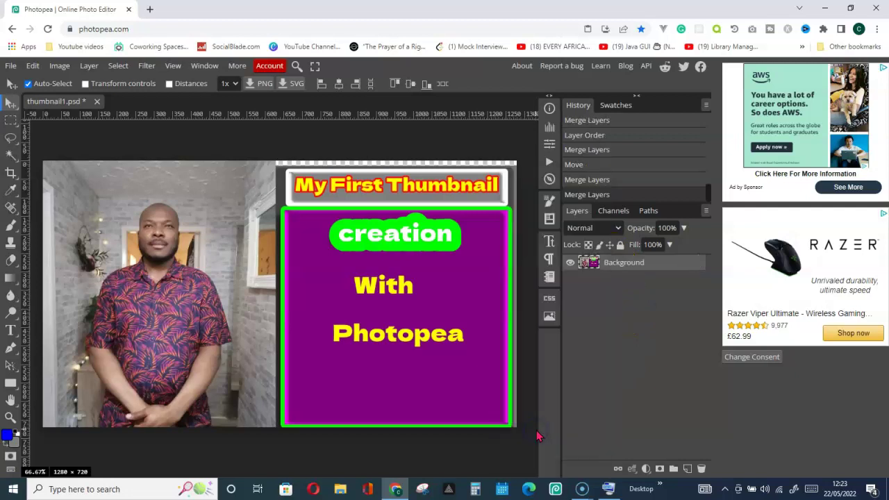
pyautogui.moveTo(371, 287)
pyautogui.mouseDown()
pyautogui.moveTo(383, 260)
pyautogui.moveTo(394, 313)
pyautogui.moveTo(370, 347)
pyautogui.moveTo(372, 290)
pyautogui.mouseUp()
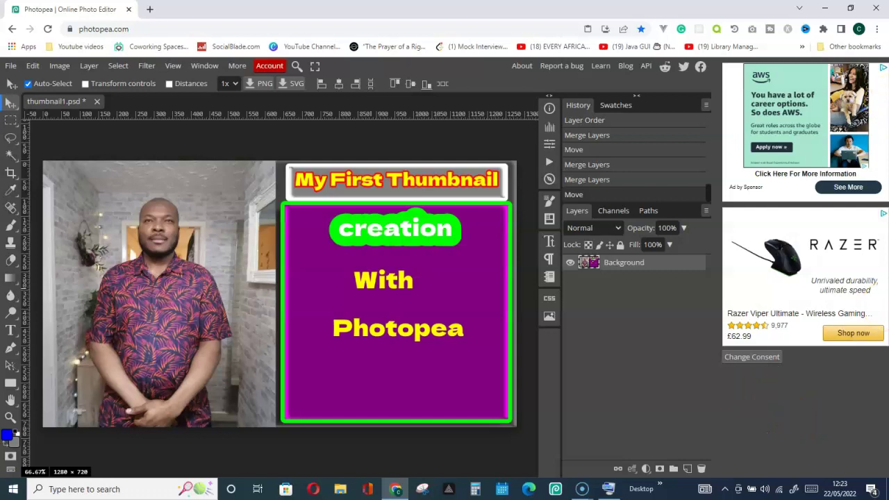
# Add the text Photopea in black 61 px Dela Gothic One on the photo and position it above the man's head.
pyautogui.click(10, 331)
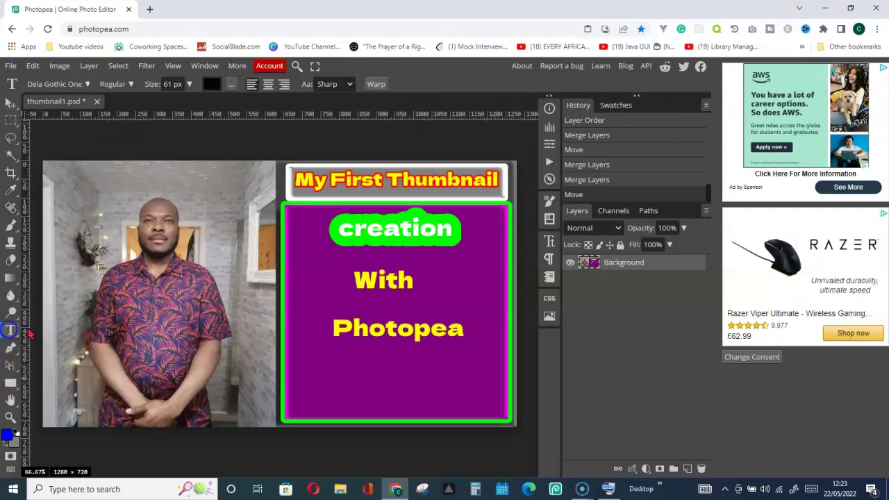
pyautogui.click(208, 260)
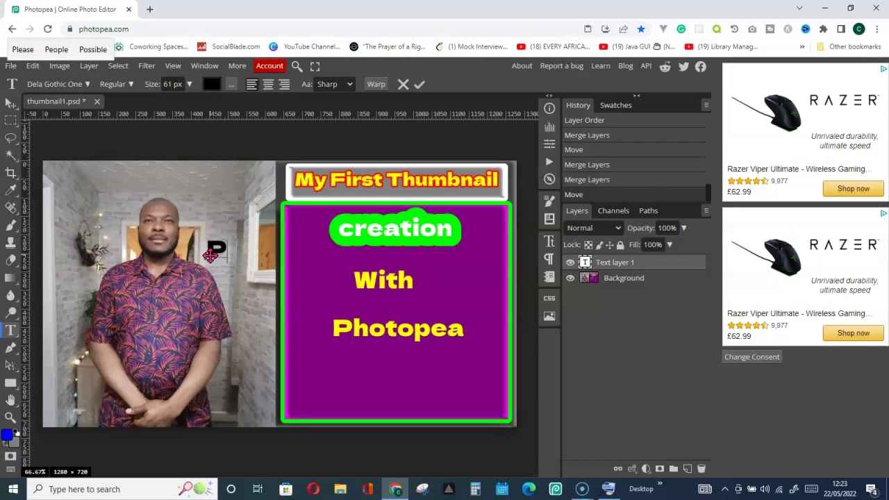
pyautogui.write('Pho')
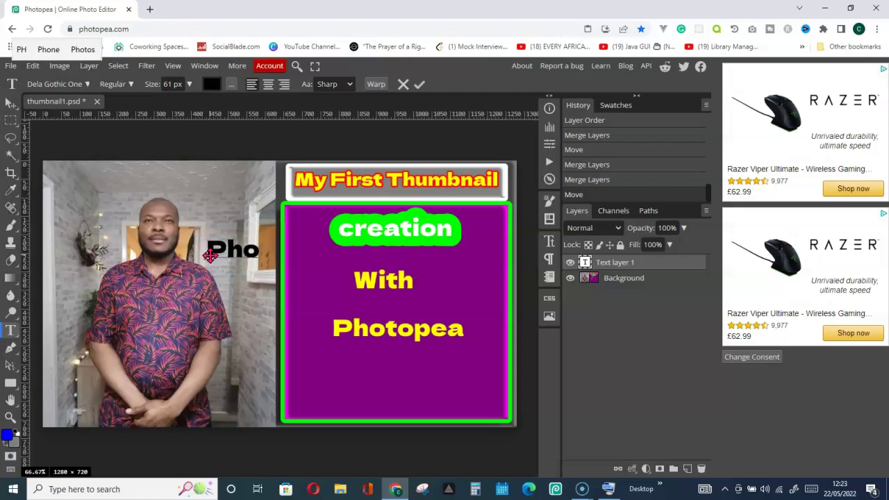
pyautogui.write('to')
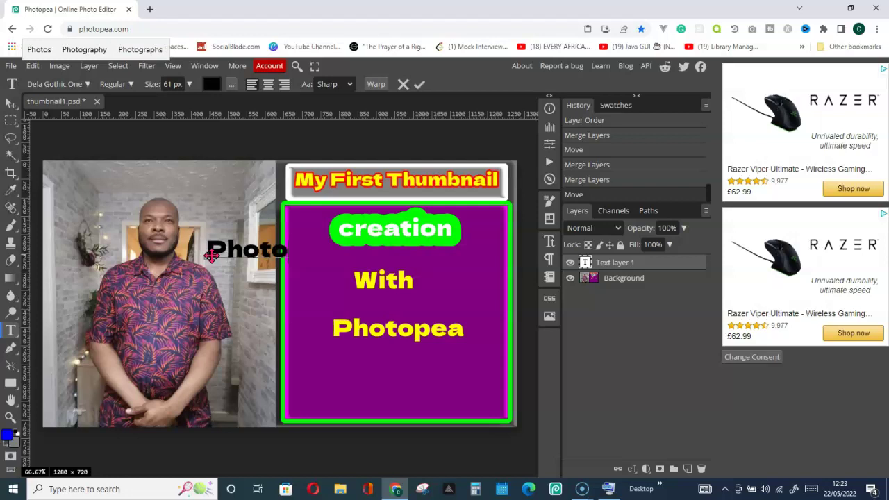
pyautogui.write('pea')
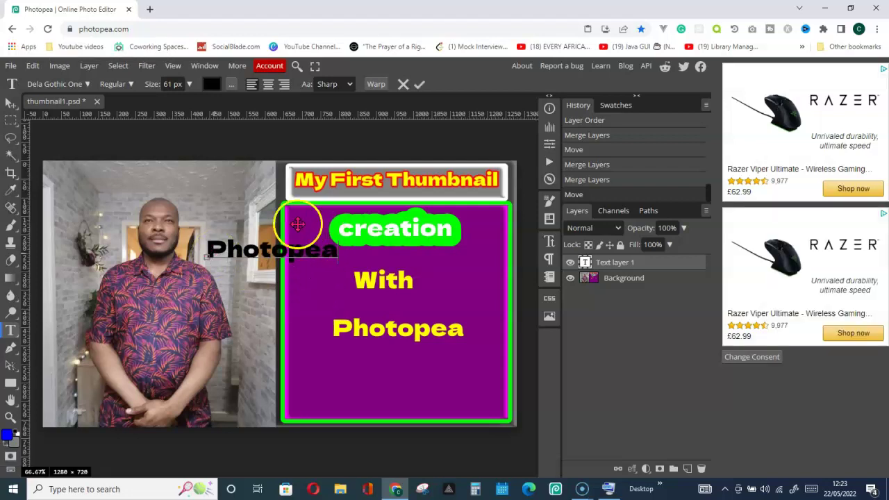
pyautogui.click(419, 85)
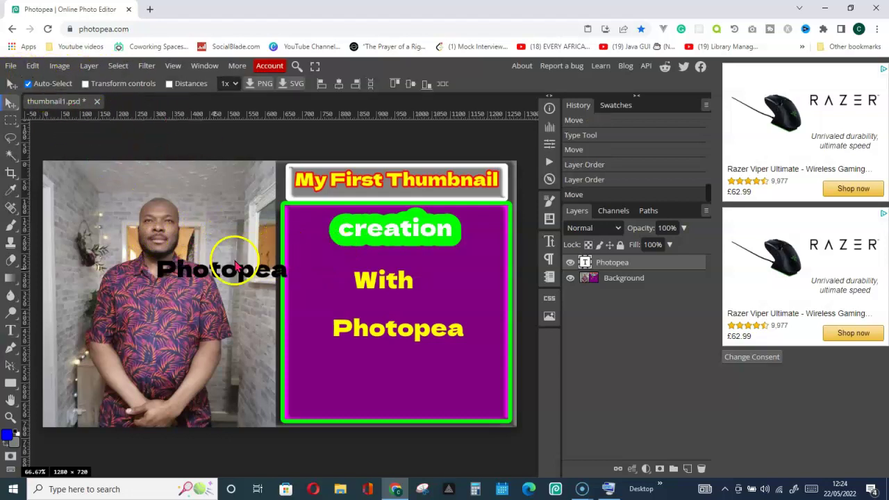
pyautogui.moveTo(229, 269); pyautogui.dragTo(210, 176)
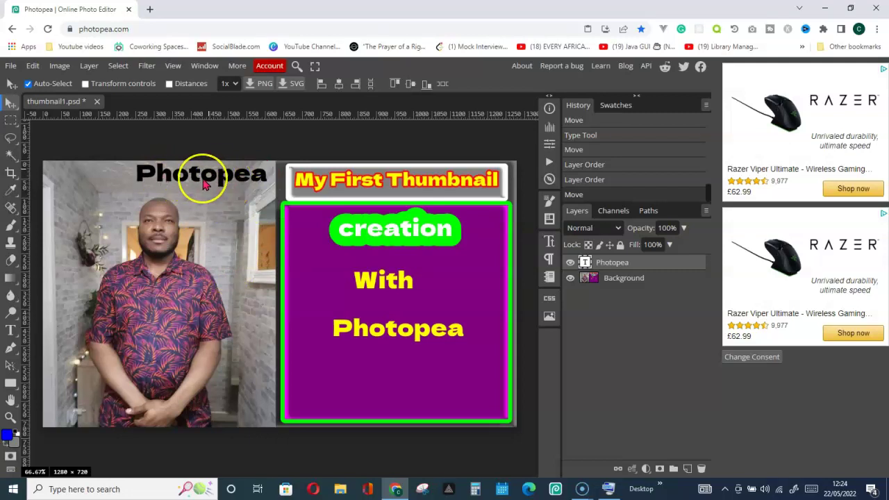
pyautogui.moveTo(203, 178); pyautogui.dragTo(184, 190)
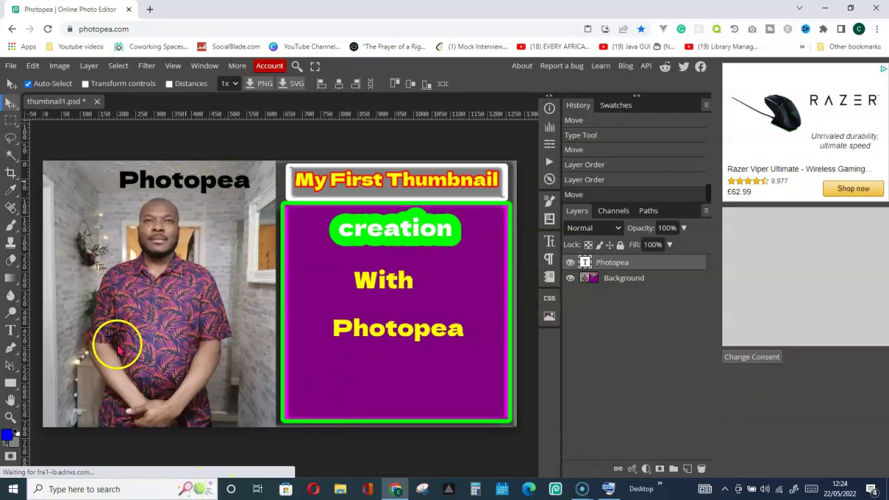
# Set the font of the Photopea text above the man's head to Croissant One.
pyautogui.click(11, 331)
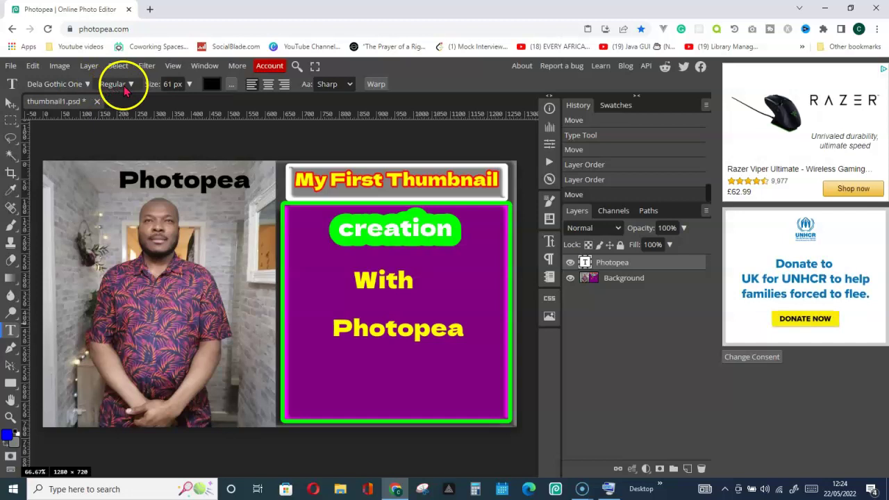
pyautogui.click(89, 84)
pyautogui.scroll(-1, 88, 273)
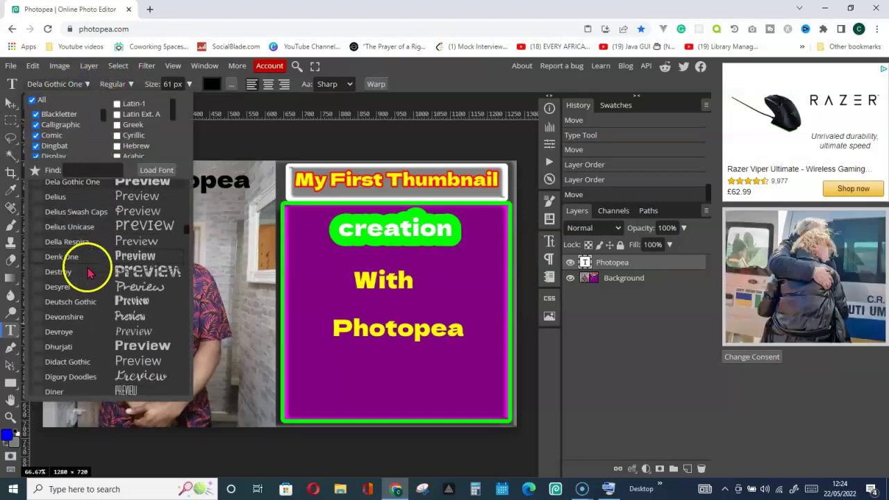
pyautogui.scroll(4, 91, 264)
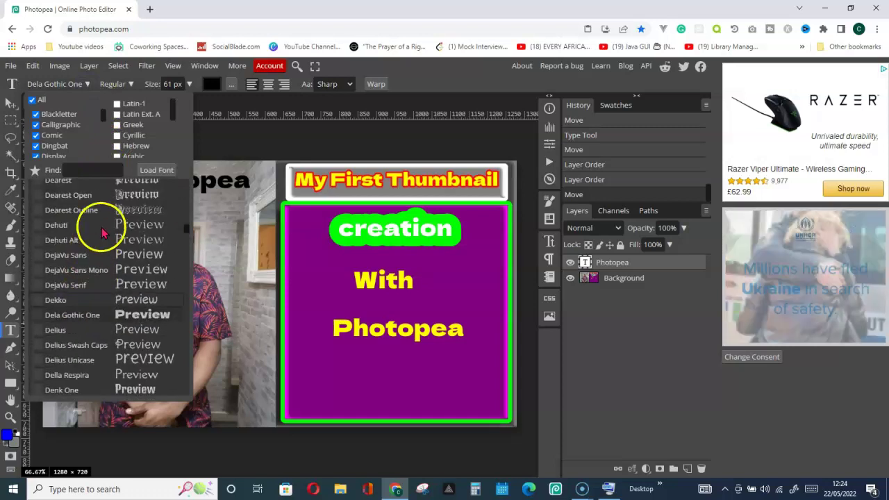
pyautogui.scroll(10, 102, 233)
pyautogui.scroll(1, 102, 233)
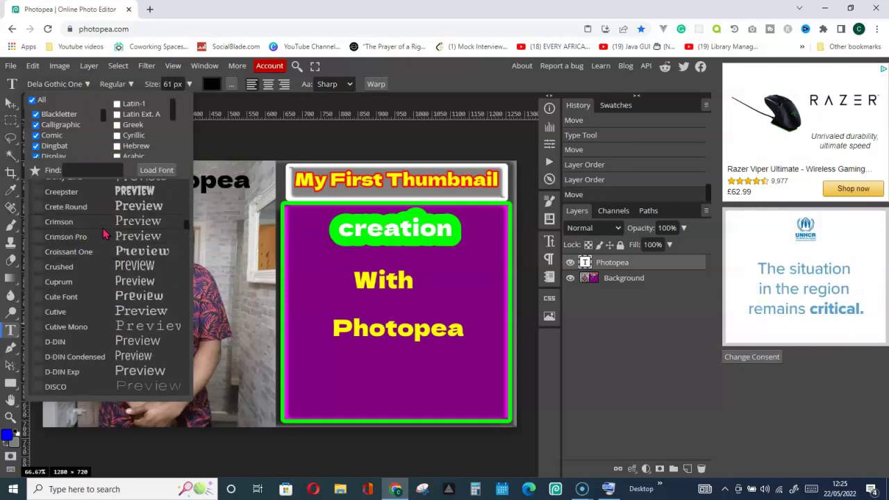
pyautogui.click(158, 257)
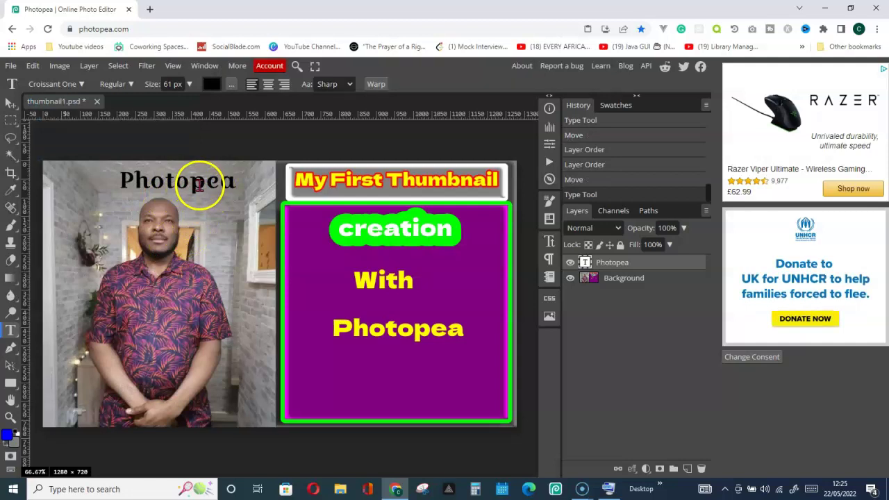
# Check the font list and the style options available for Croissant One, and close the stray empty text entry.
pyautogui.click(82, 83)
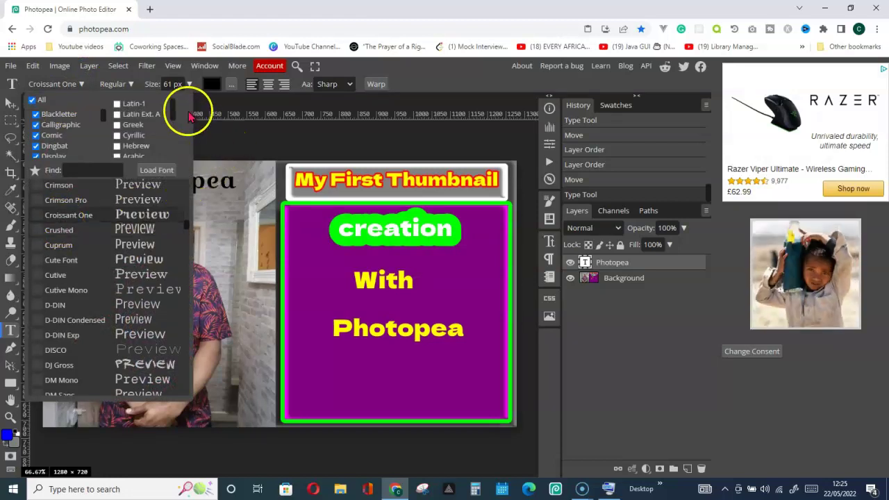
pyautogui.click(240, 143)
pyautogui.click(125, 87)
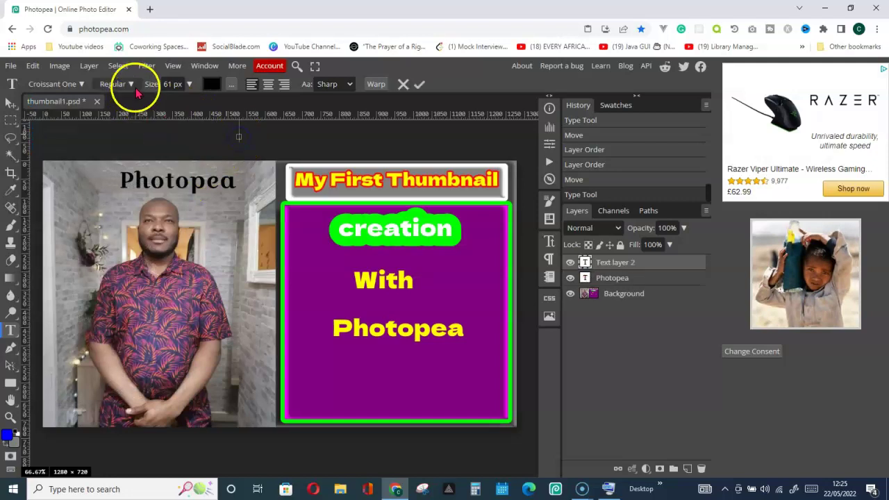
pyautogui.click(125, 86)
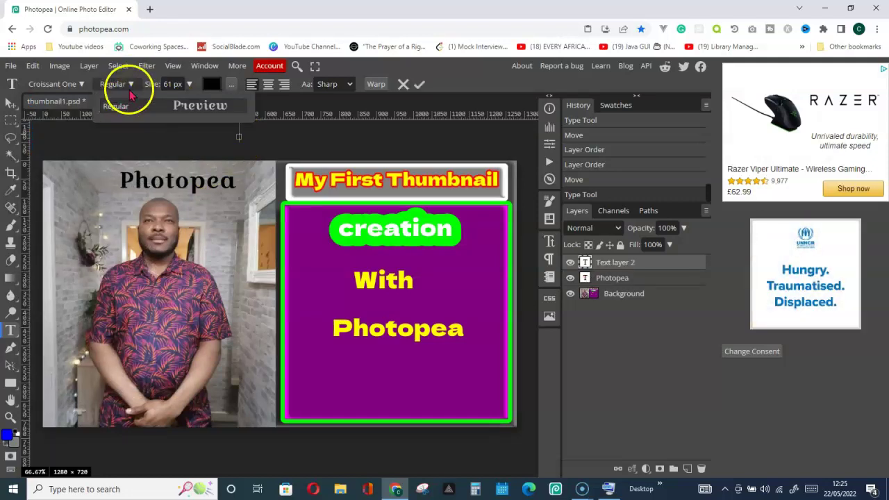
pyautogui.click(128, 85)
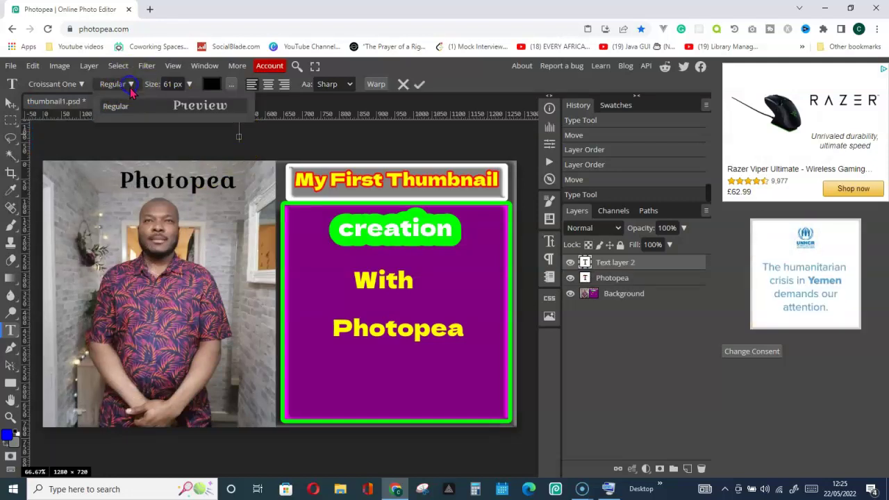
pyautogui.click(419, 84)
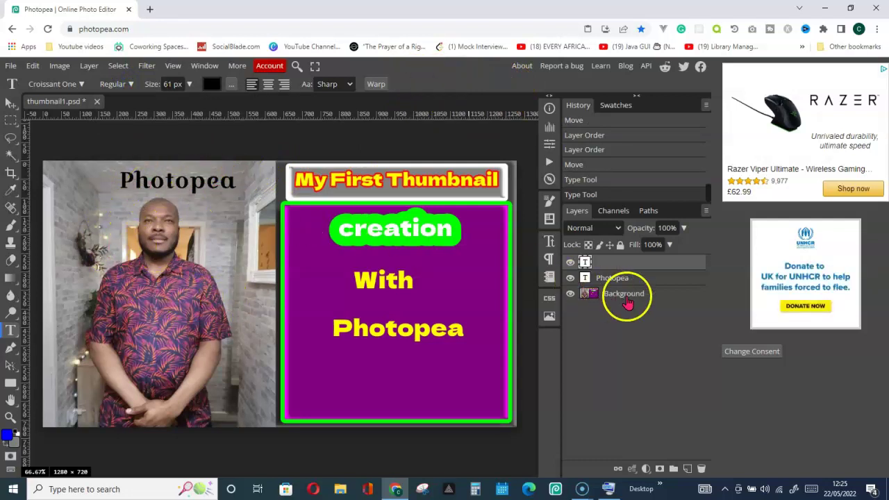
# Delete the empty text layer and give the Photopea text above the man's head a cyan 00ffff Color Overlay.
pyautogui.rightClick(623, 268)
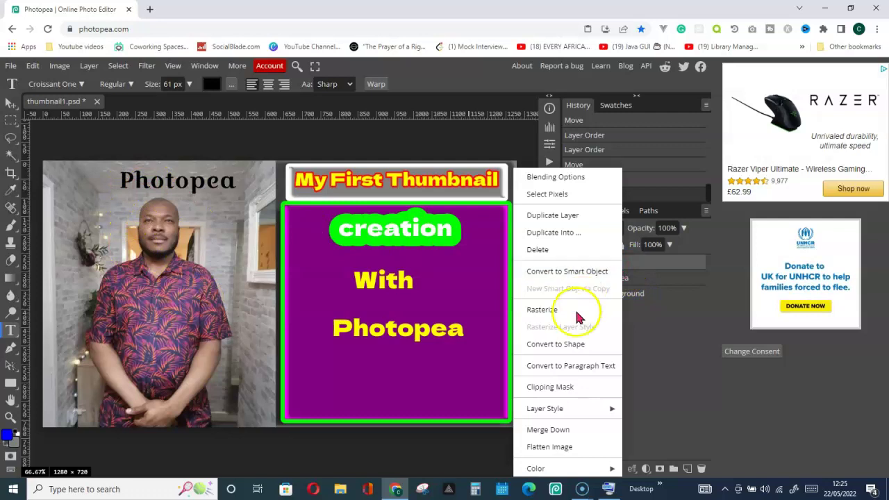
pyautogui.click(546, 249)
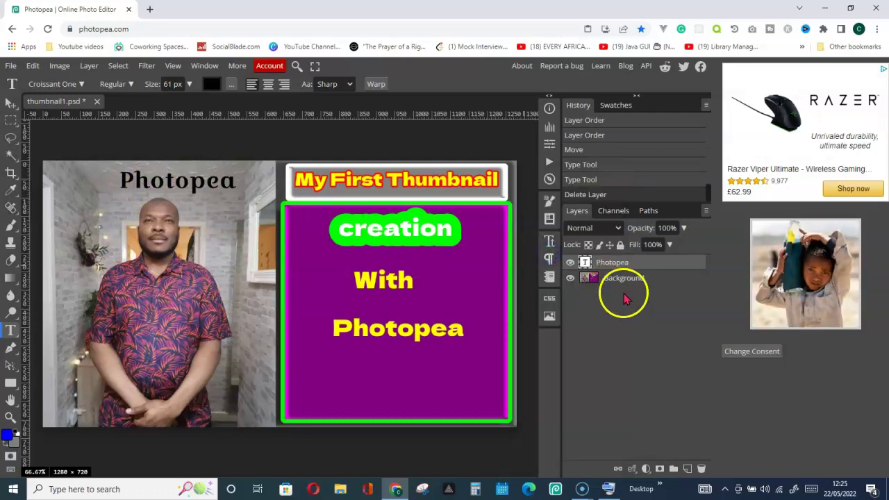
pyautogui.rightClick(622, 265)
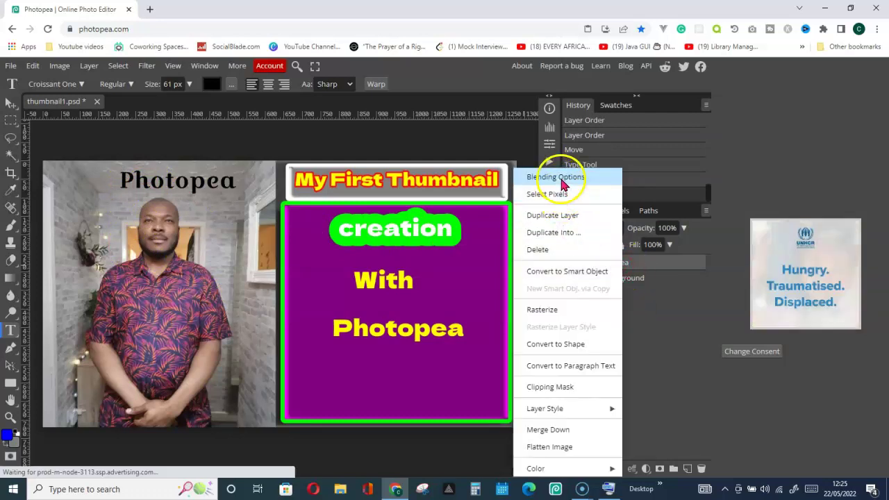
pyautogui.click(561, 179)
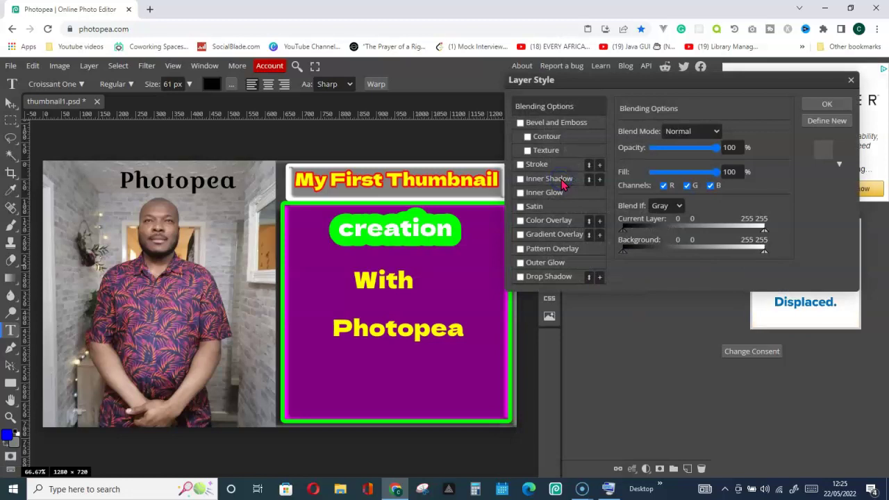
pyautogui.click(552, 222)
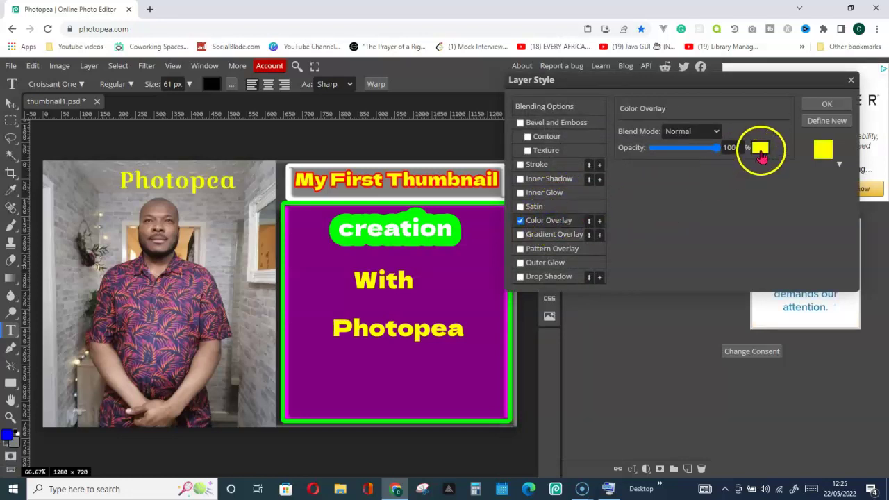
pyautogui.click(760, 150)
pyautogui.moveTo(236, 149); pyautogui.dragTo(247, 250)
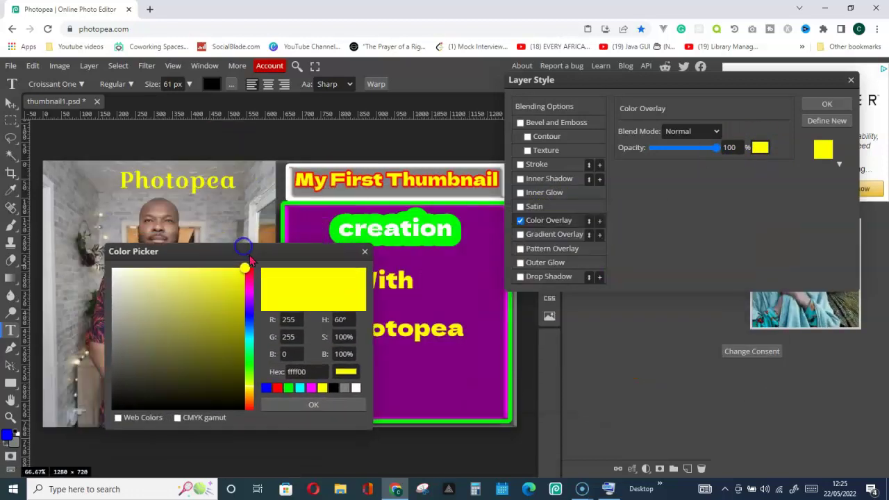
pyautogui.click(300, 388)
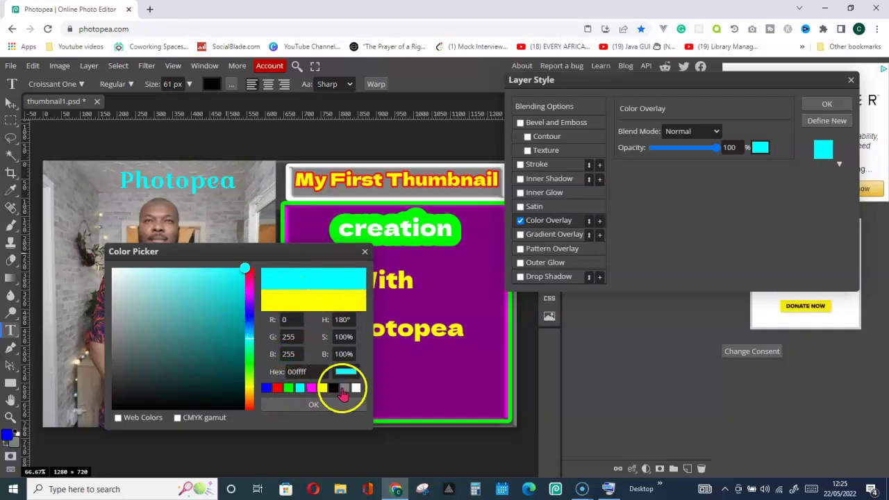
pyautogui.click(314, 404)
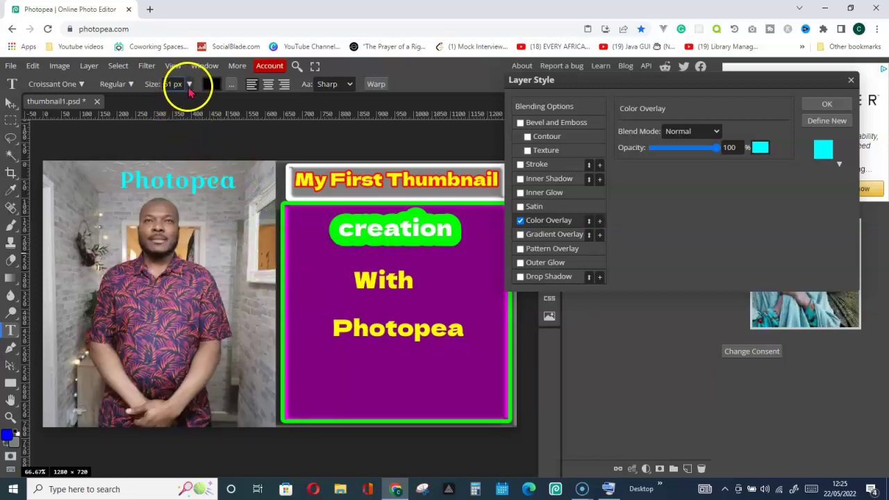
# Accept the Color Overlay on the Photopea text on the photo and increase its font size.
pyautogui.click(189, 85)
pyautogui.moveTo(179, 102); pyautogui.dragTo(184, 102)
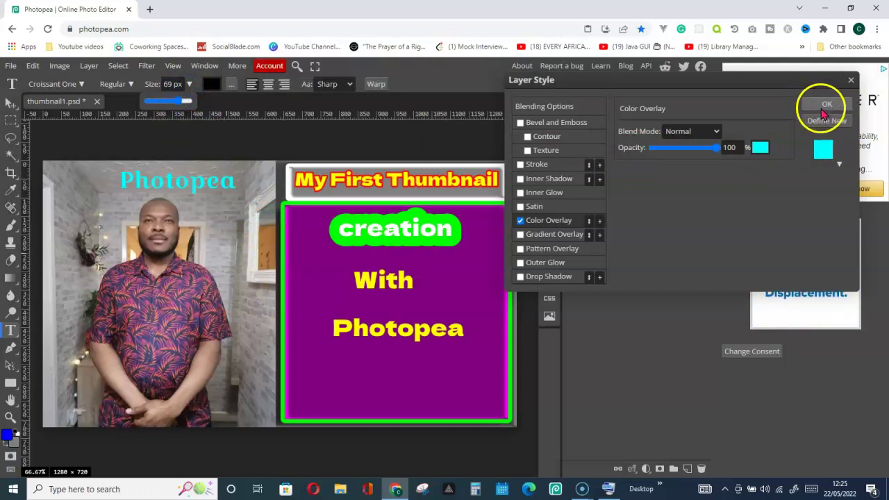
pyautogui.moveTo(652, 79); pyautogui.dragTo(609, 88)
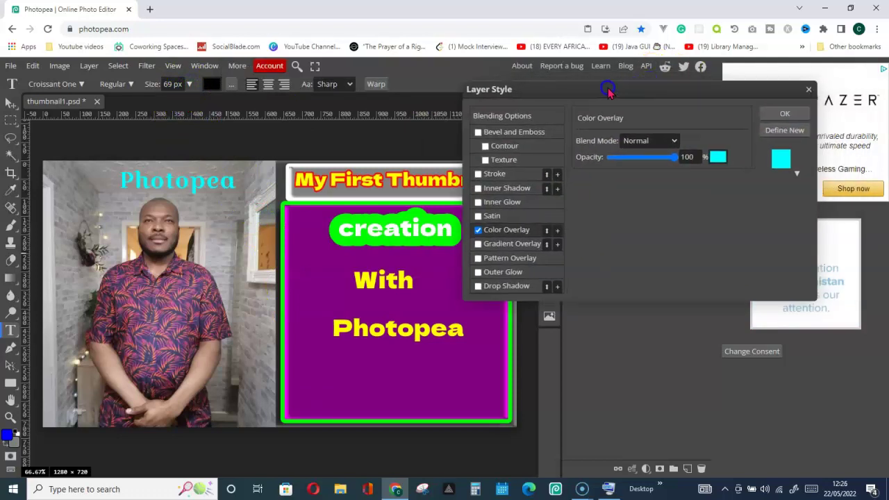
pyautogui.click(782, 114)
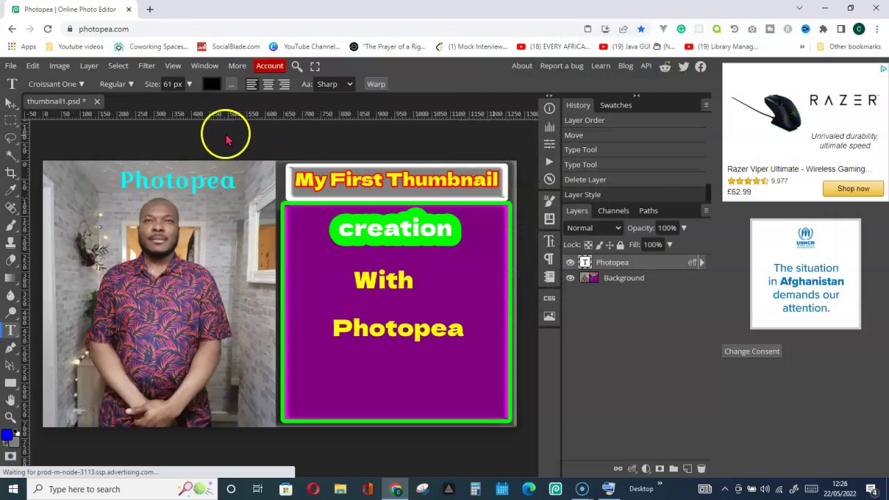
pyautogui.click(189, 84)
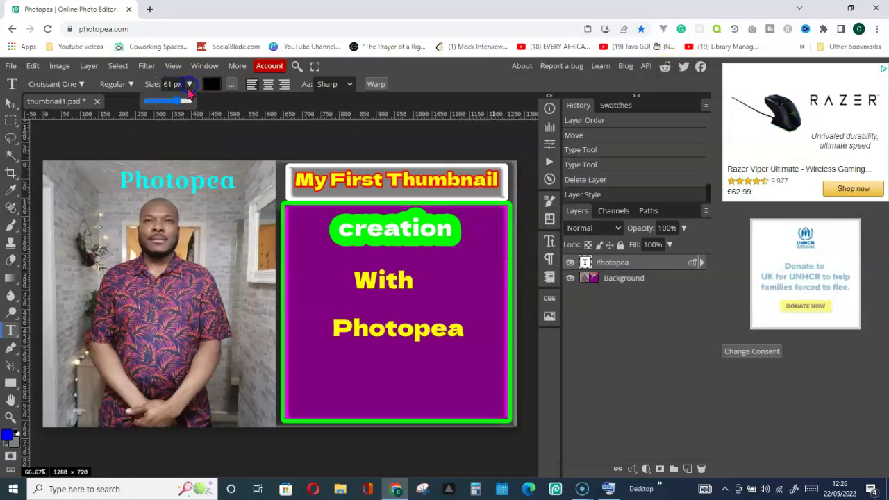
pyautogui.moveTo(182, 104); pyautogui.dragTo(180, 105)
# Scale the cyan Photopea text to 71.5% and place it at the photo's upper right, ending just before the title panel.
pyautogui.click(10, 102)
pyautogui.moveTo(208, 182); pyautogui.dragTo(275, 189)
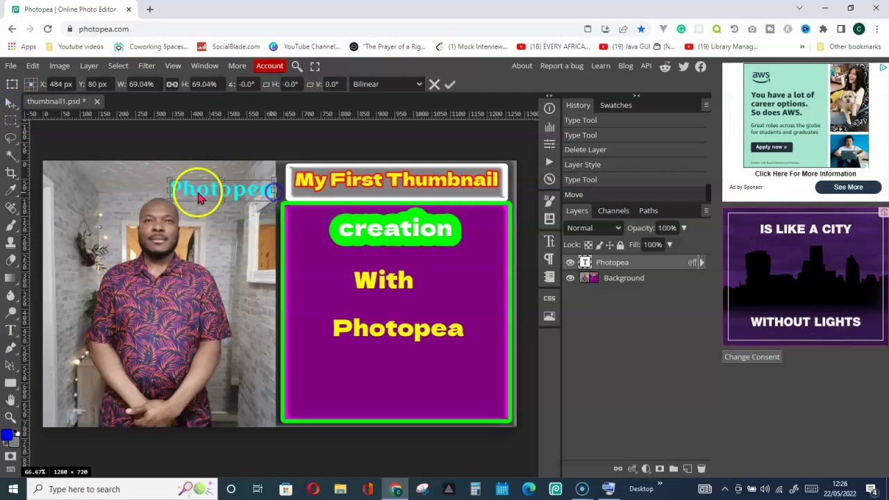
pyautogui.moveTo(172, 189); pyautogui.dragTo(169, 189)
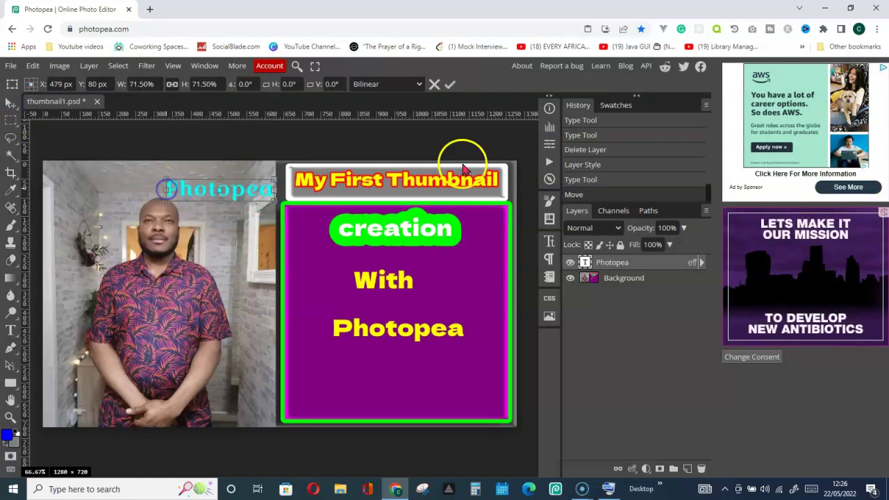
pyautogui.click(451, 84)
pyautogui.click(85, 83)
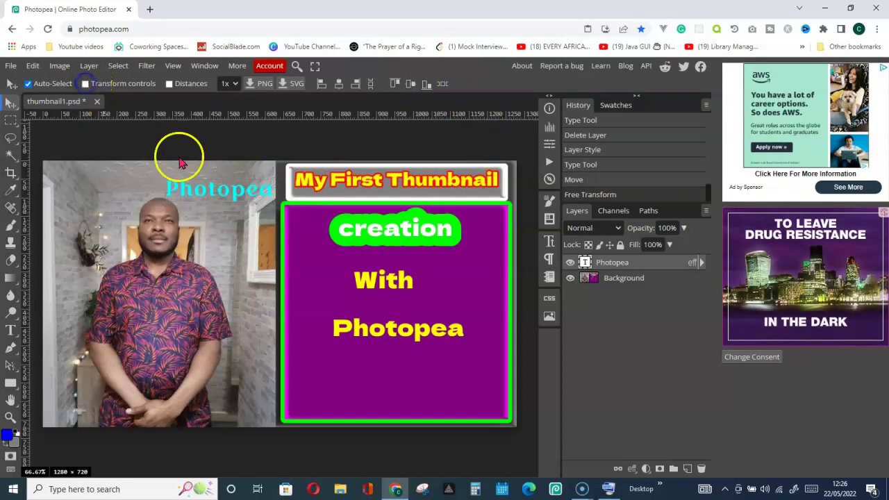
pyautogui.moveTo(219, 198); pyautogui.dragTo(219, 191)
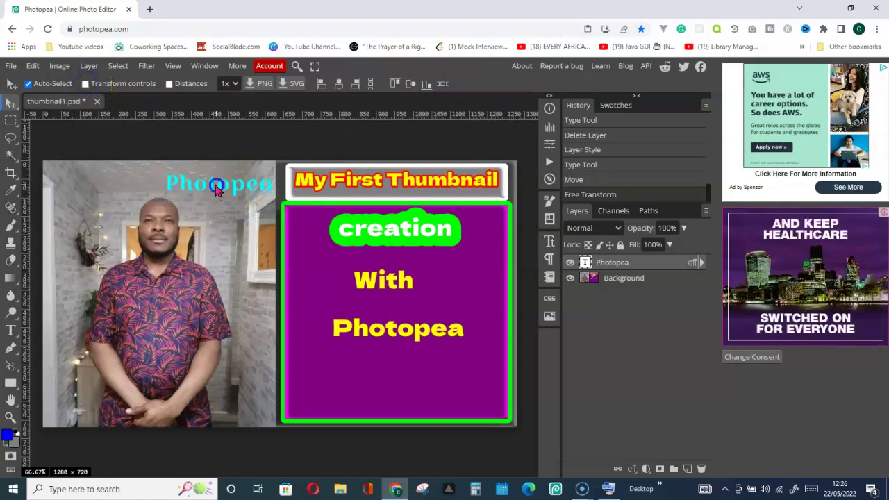
# Add the text Made with in black 57 px Croissant One below the yellow Photopea text in the purple panel.
pyautogui.click(11, 333)
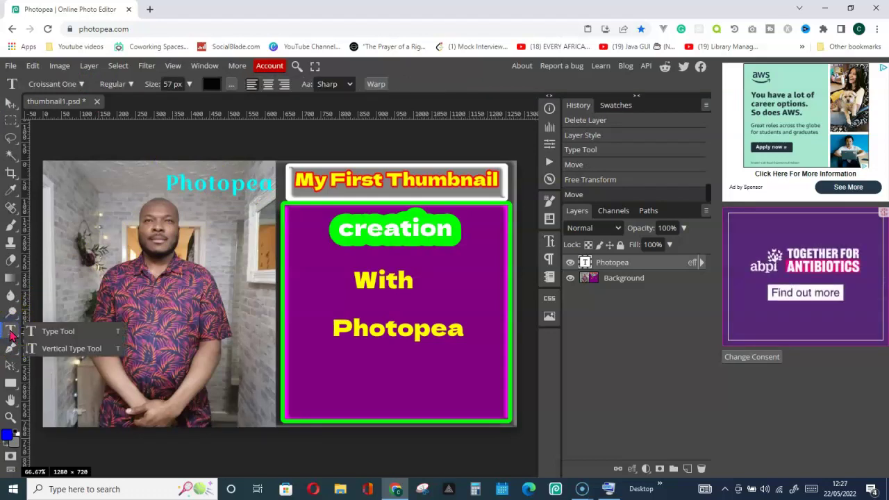
pyautogui.click(316, 380)
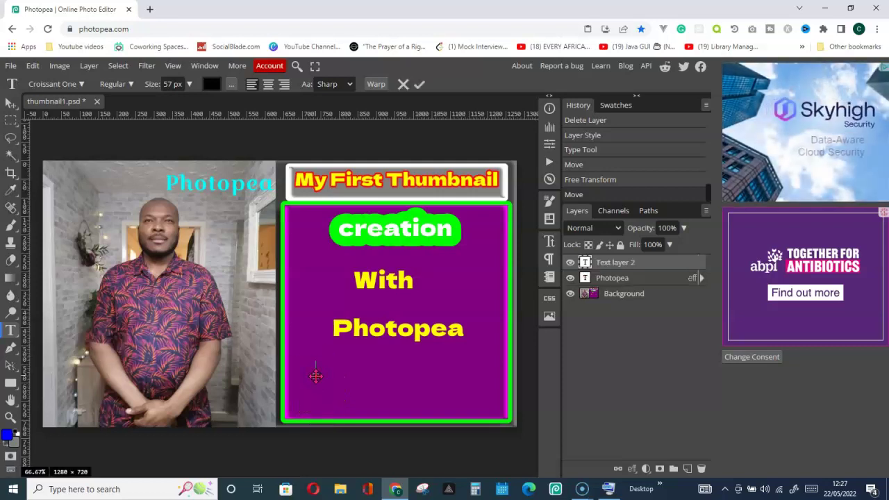
pyautogui.write('Made with')
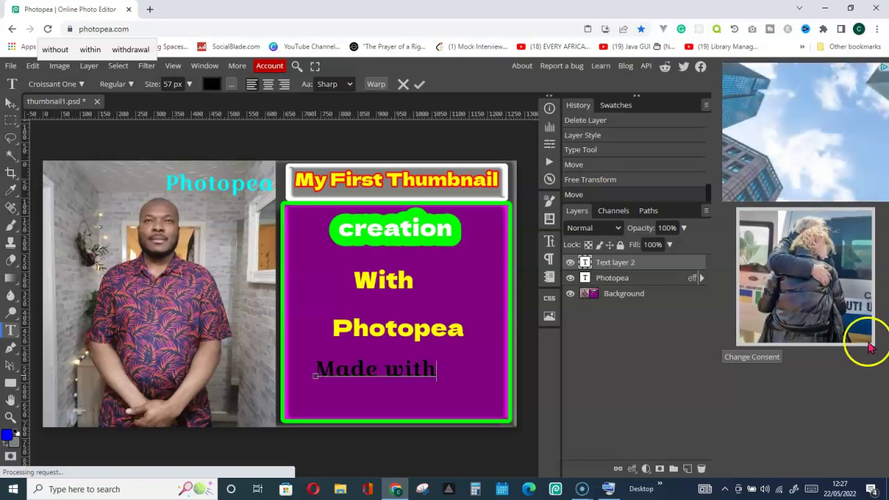
pyautogui.click(419, 84)
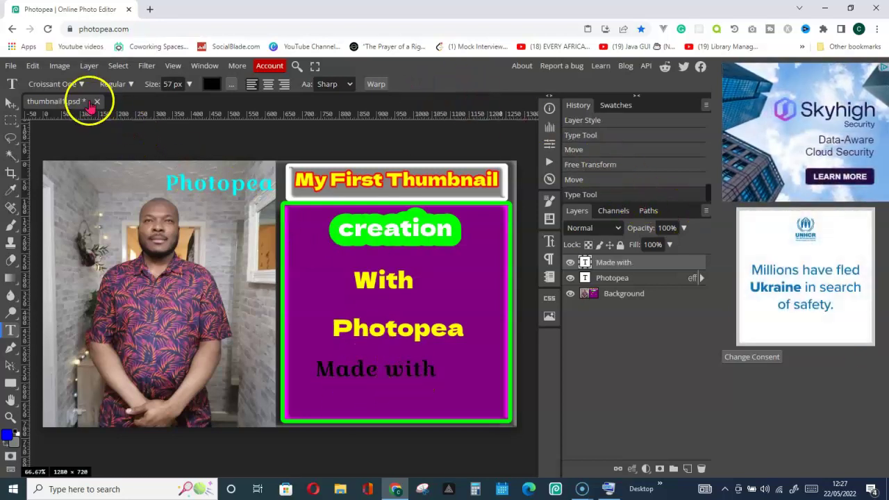
pyautogui.click(81, 84)
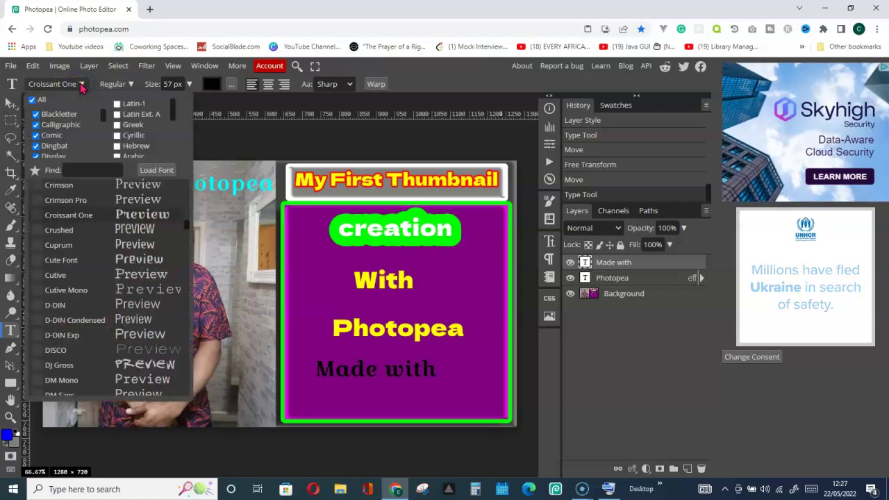
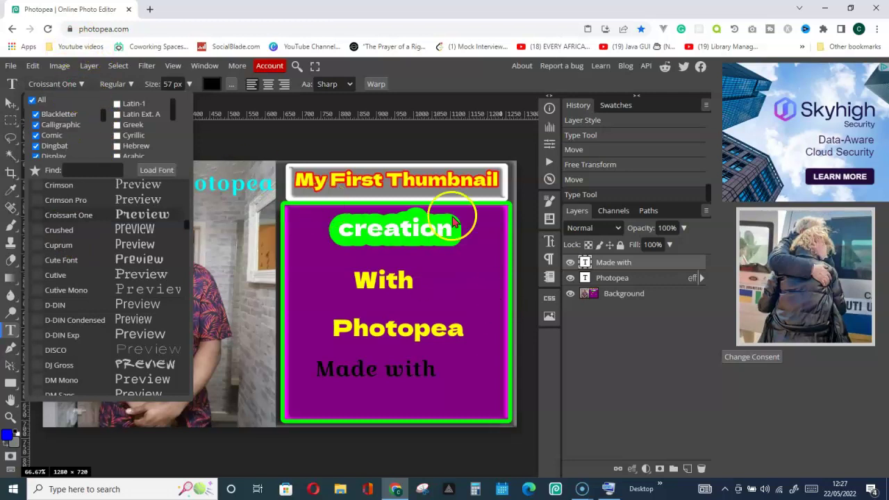
pyautogui.click(435, 75)
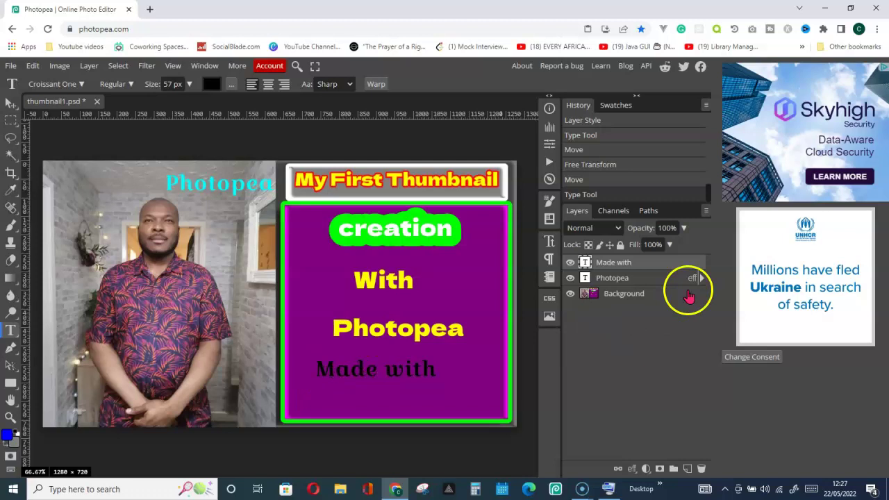
# Apply a cyan Color Overlay to the Made with text.
pyautogui.rightClick(622, 267)
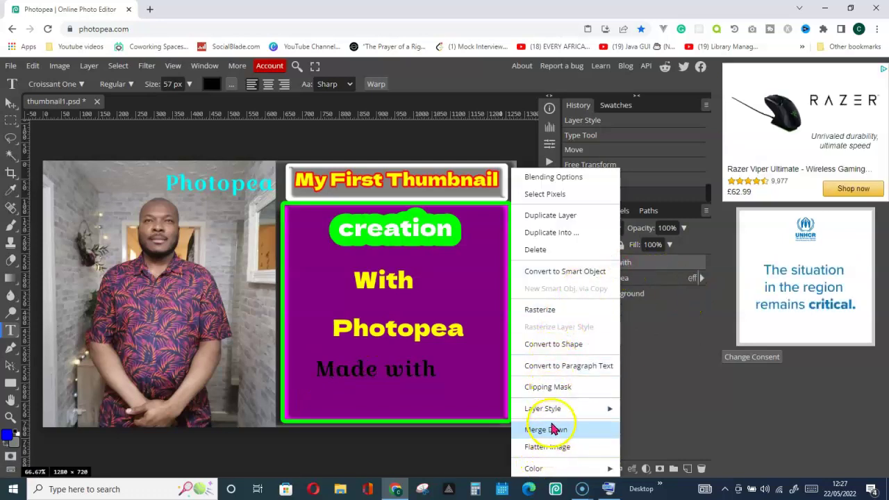
pyautogui.click(563, 179)
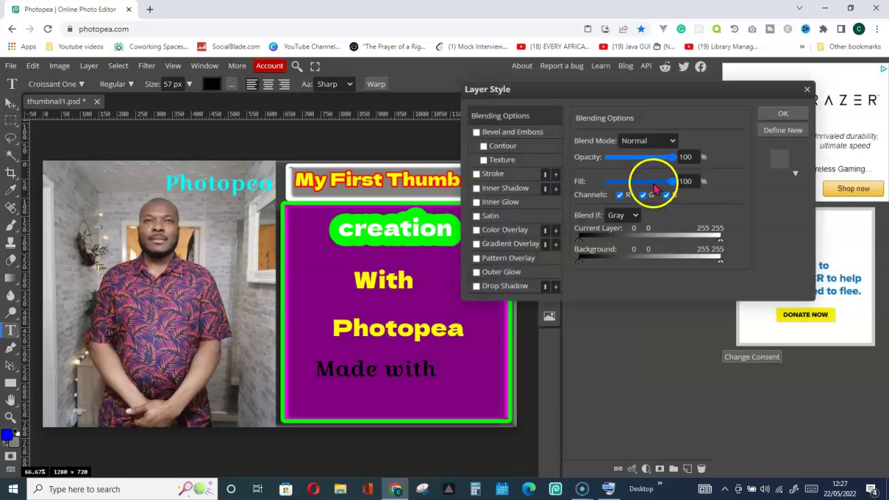
pyautogui.click(513, 233)
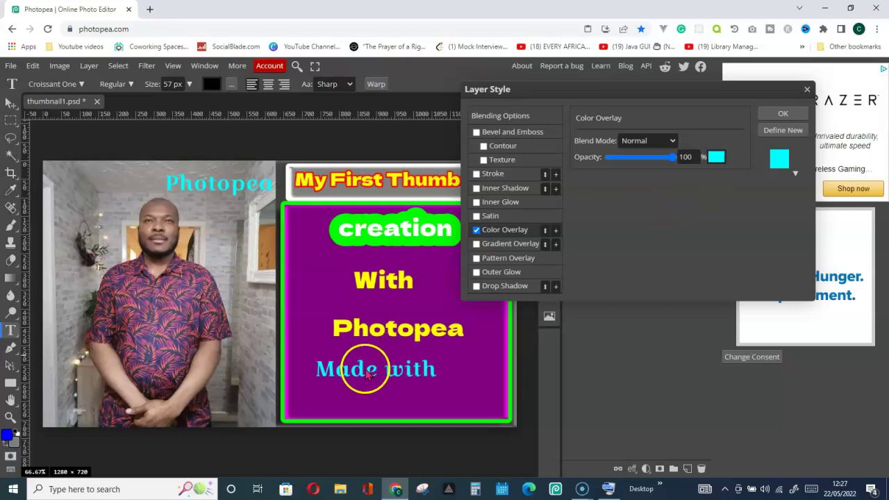
pyautogui.click(782, 113)
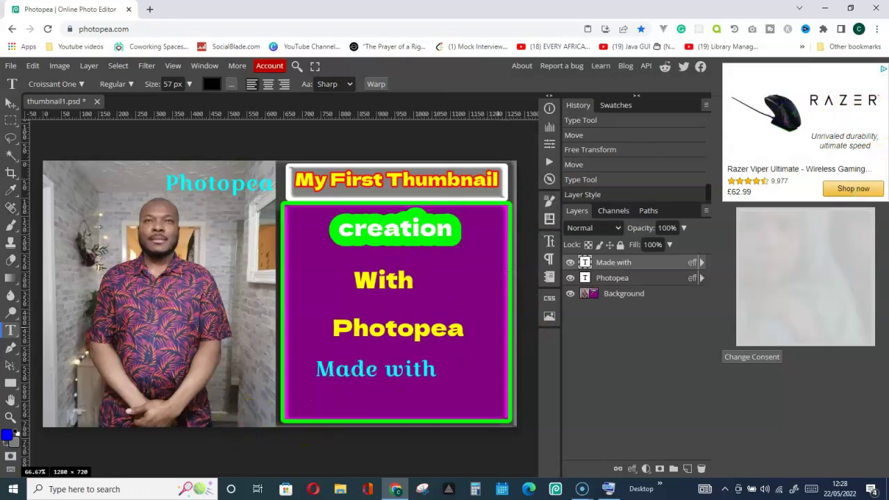
# Draw a red rectangle about 305 px wide at the photo's upper left, ending just before the cyan Photopea text.
pyautogui.rightClick(14, 393)
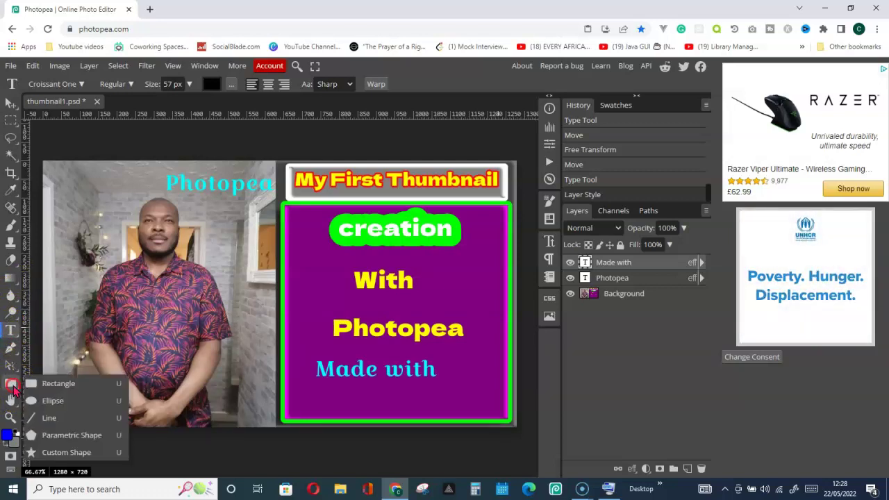
pyautogui.click(69, 386)
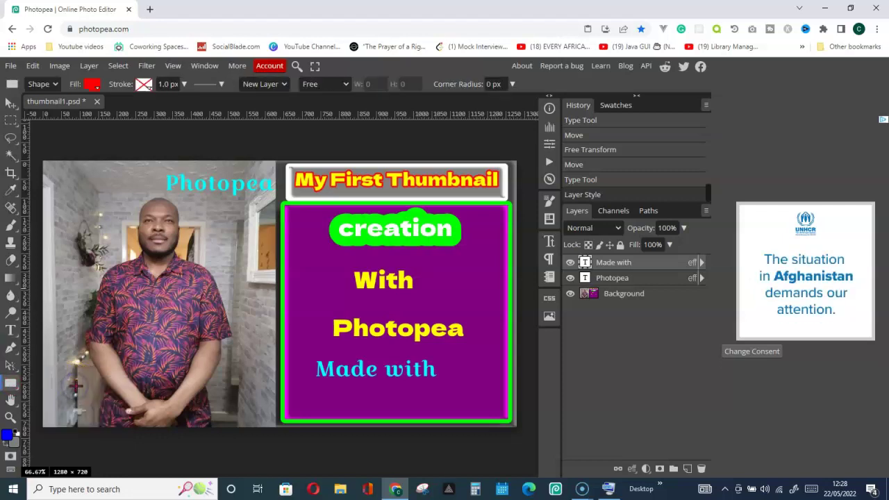
pyautogui.click(52, 172)
pyautogui.moveTo(52, 172); pyautogui.dragTo(164, 193)
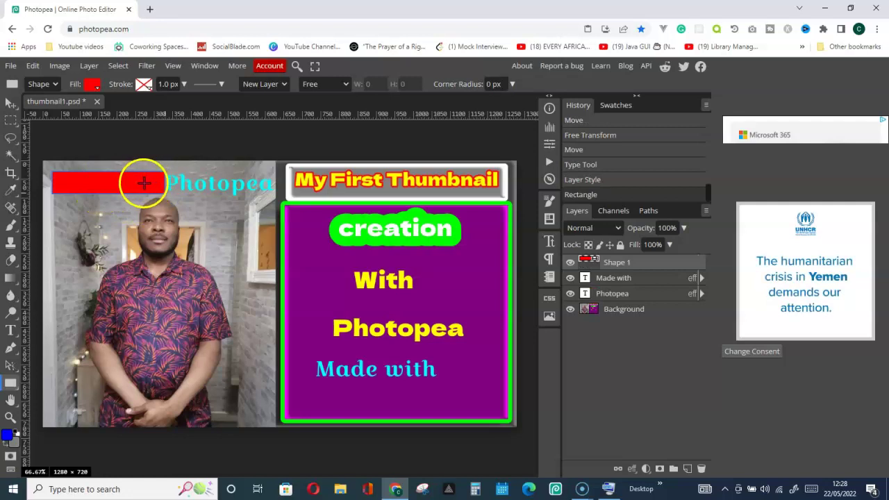
# Move the red rectangle slightly up and left, then scale it to 103.93% to fill the space before the cyan Photopea text.
pyautogui.click(11, 103)
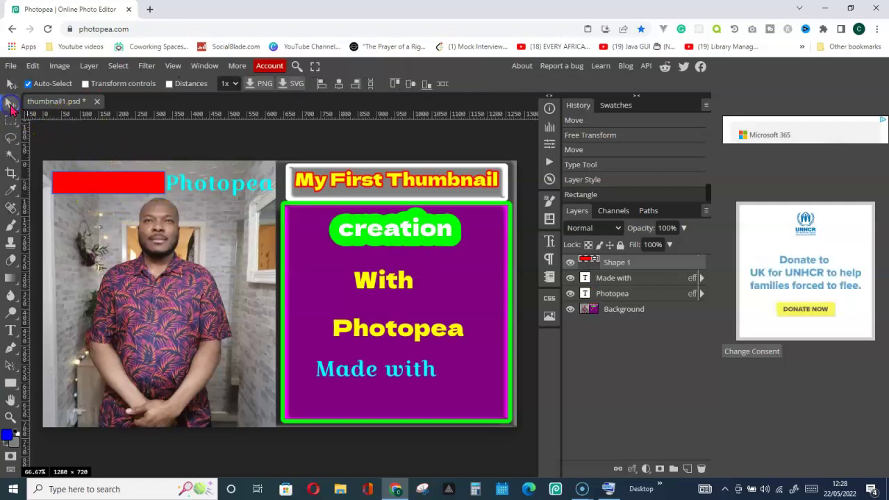
pyautogui.moveTo(92, 186); pyautogui.dragTo(89, 184)
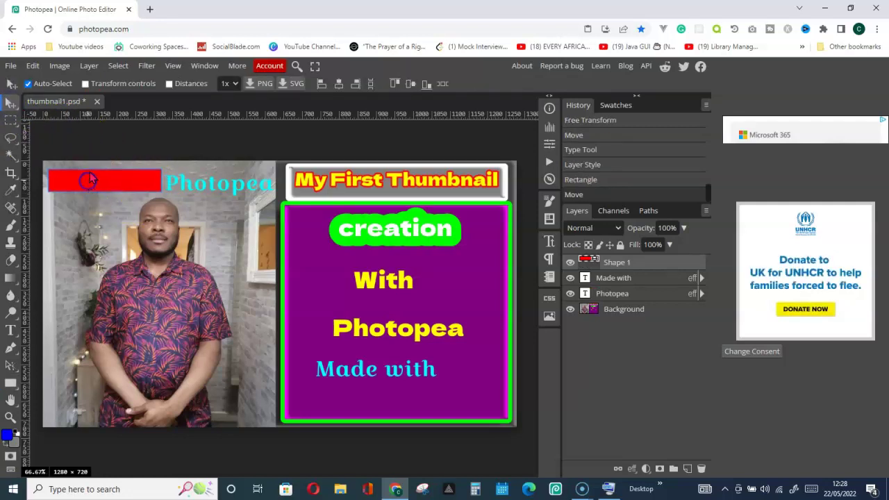
pyautogui.click(85, 84)
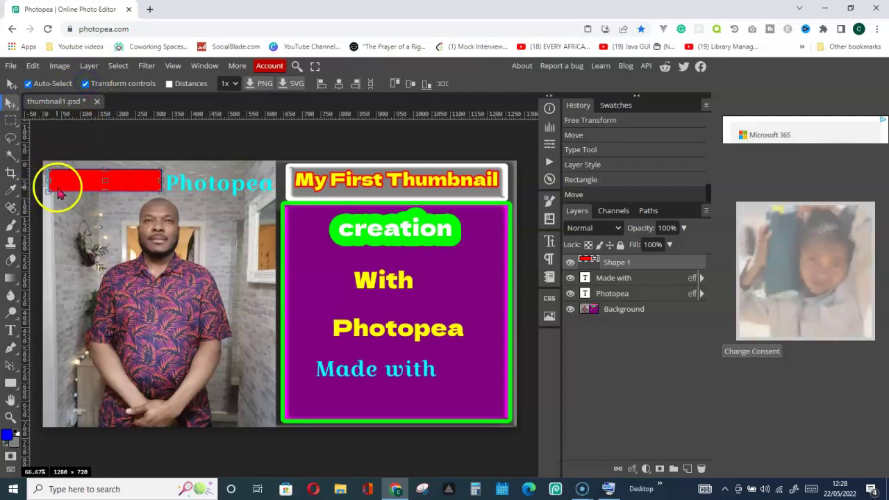
pyautogui.click(46, 183)
pyautogui.moveTo(46, 183); pyautogui.dragTo(44, 181)
pyautogui.click(160, 180)
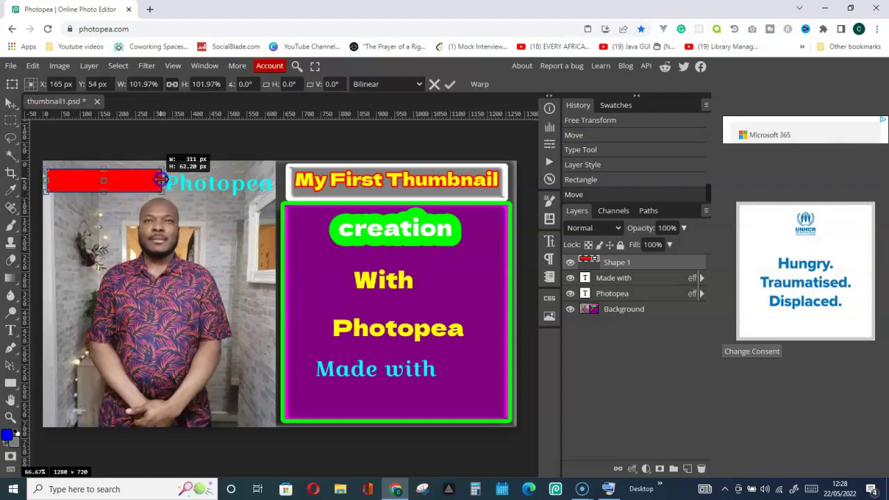
pyautogui.moveTo(162, 180); pyautogui.dragTo(163, 180)
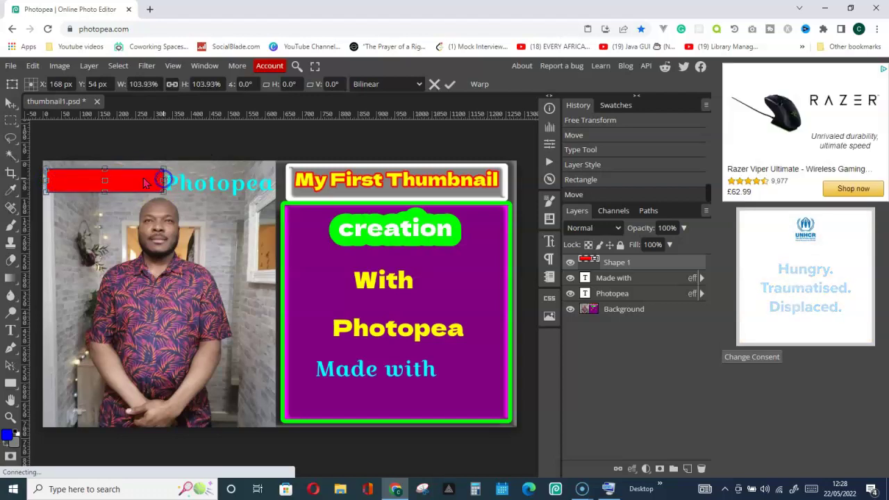
pyautogui.click(449, 84)
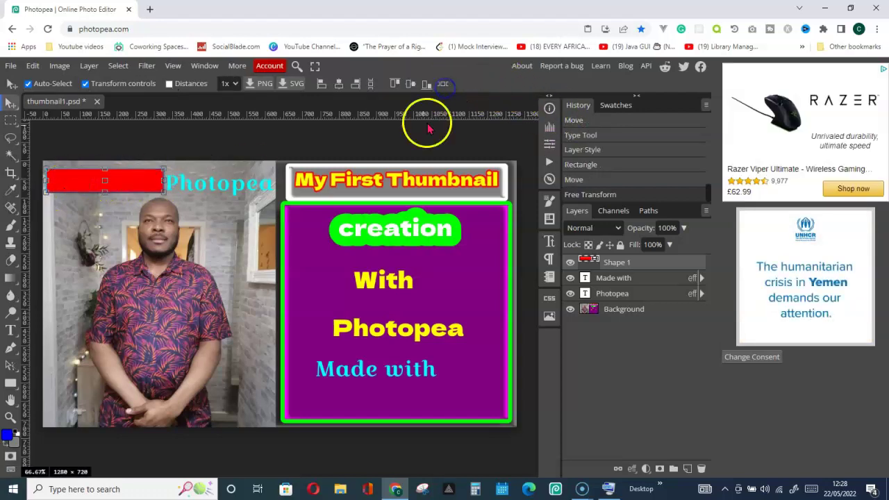
pyautogui.click(87, 84)
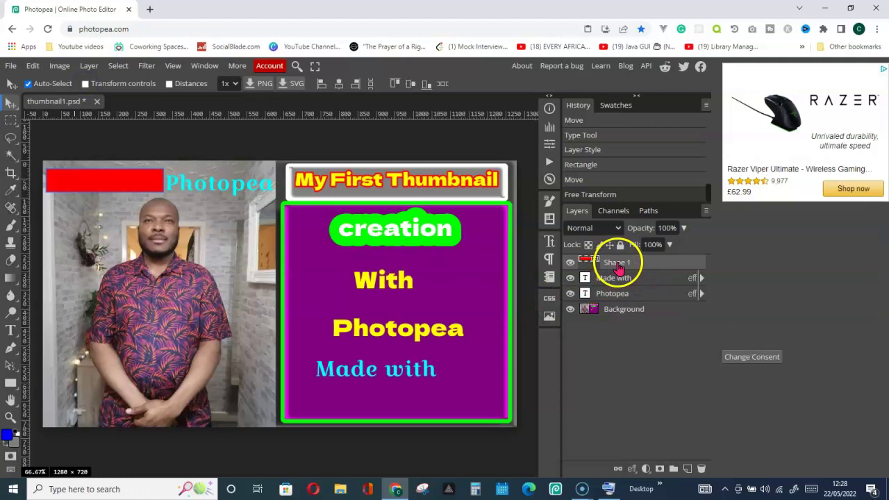
# Apply a magenta (ff00ff) Color Overlay to the red rectangle.
pyautogui.rightClick(617, 267)
pyautogui.click(559, 189)
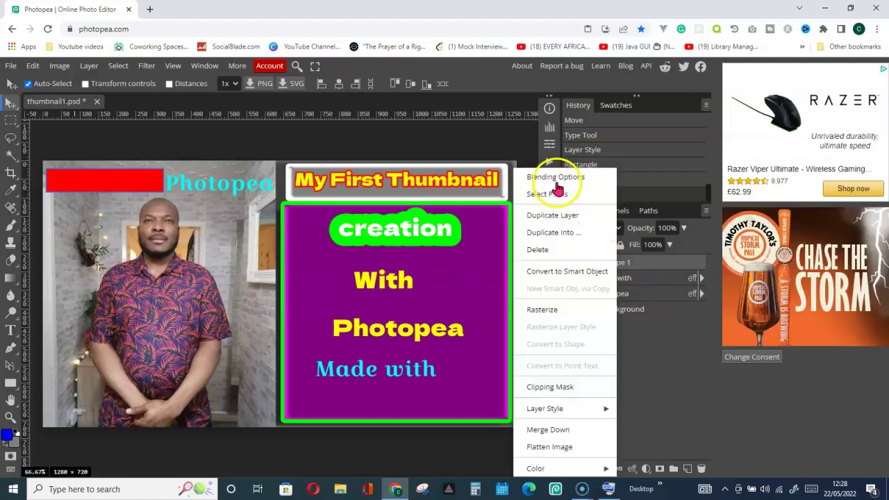
pyautogui.click(556, 179)
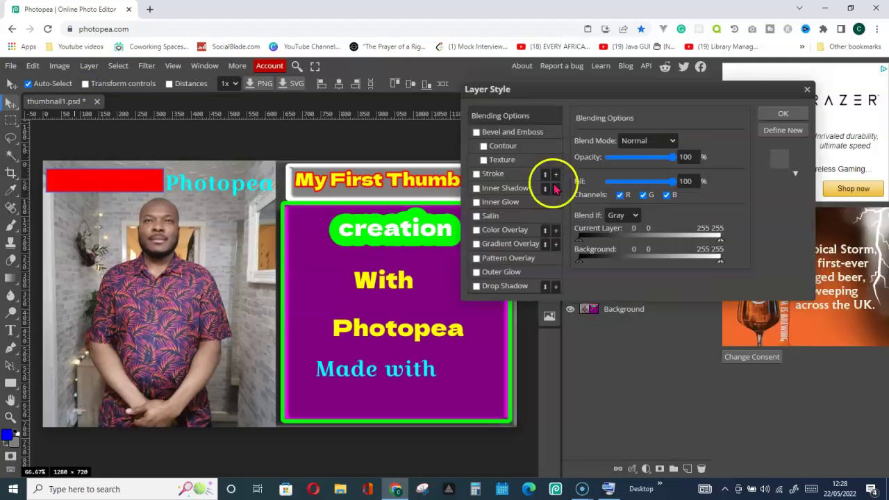
pyautogui.click(509, 231)
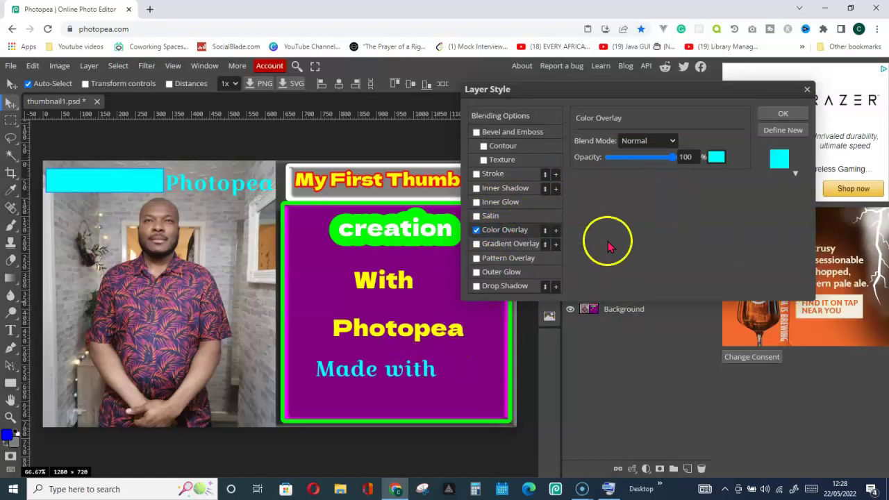
pyautogui.click(716, 157)
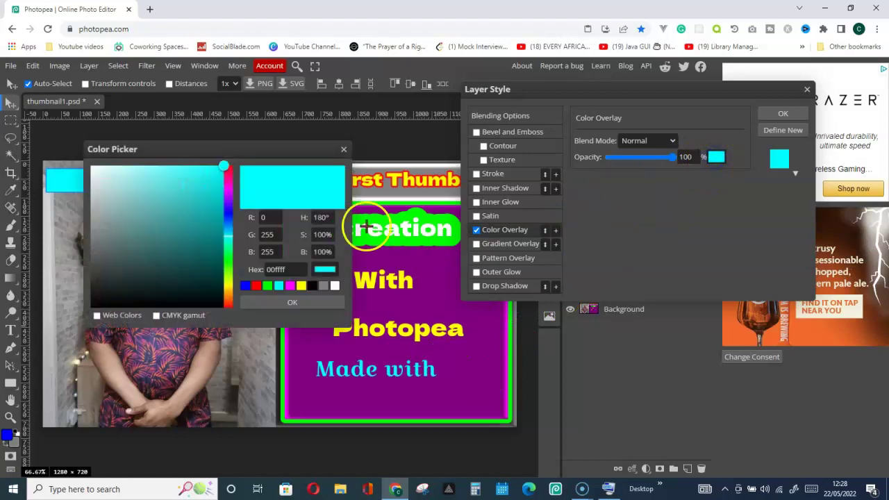
pyautogui.click(290, 286)
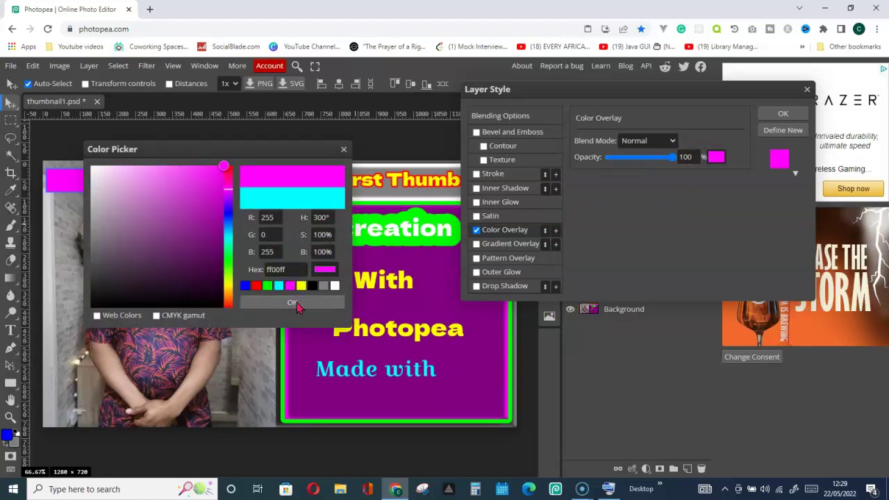
pyautogui.click(292, 303)
# Add a black Satin effect to the rectangle in Multiply mode at 50% opacity.
pyautogui.click(490, 218)
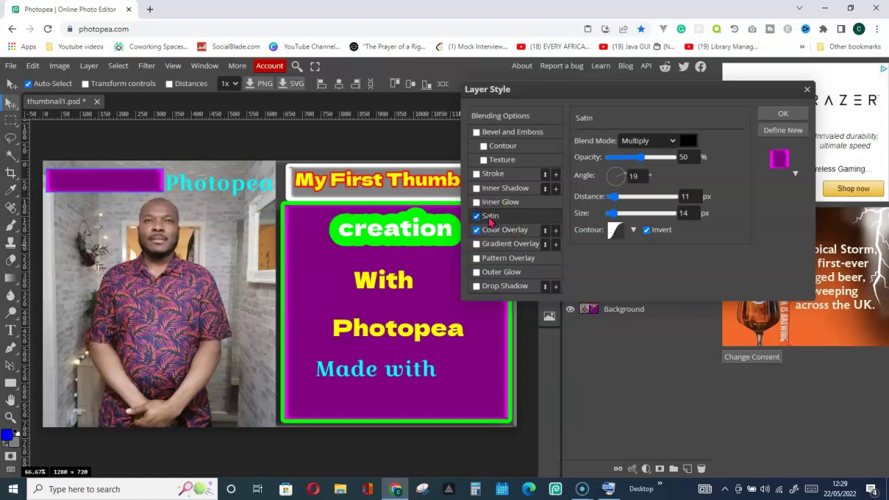
pyautogui.click(476, 217)
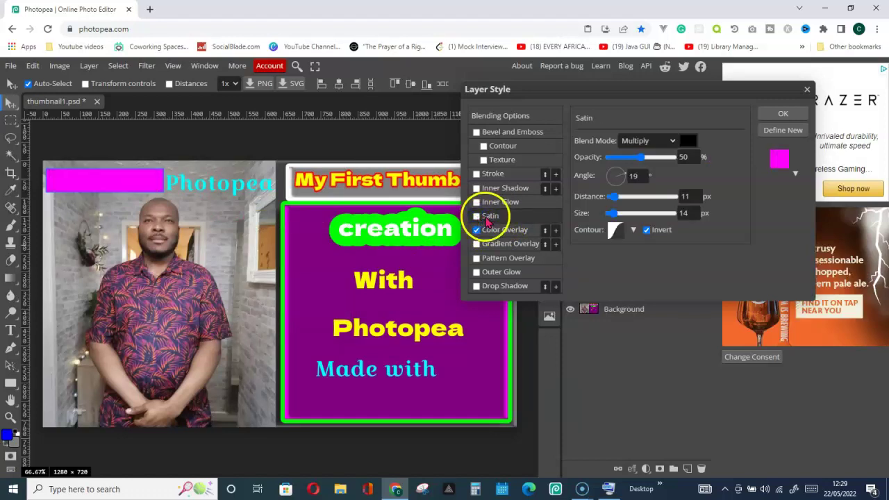
pyautogui.click(490, 218)
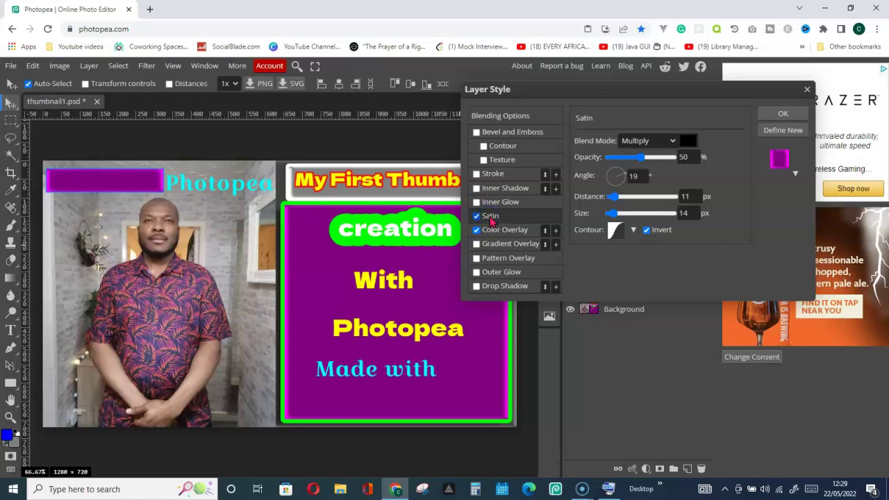
# Give the rectangle a 5 px white outside stroke and a black drop shadow at 57% opacity.
pyautogui.click(495, 174)
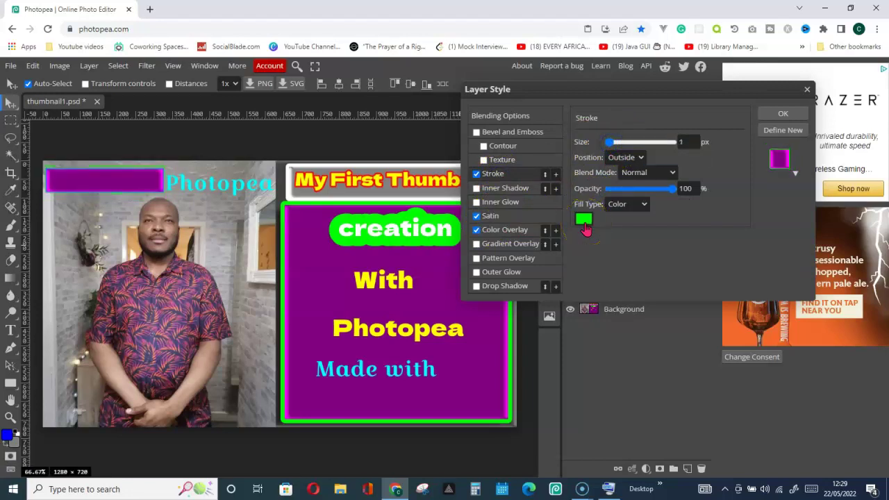
pyautogui.click(584, 221)
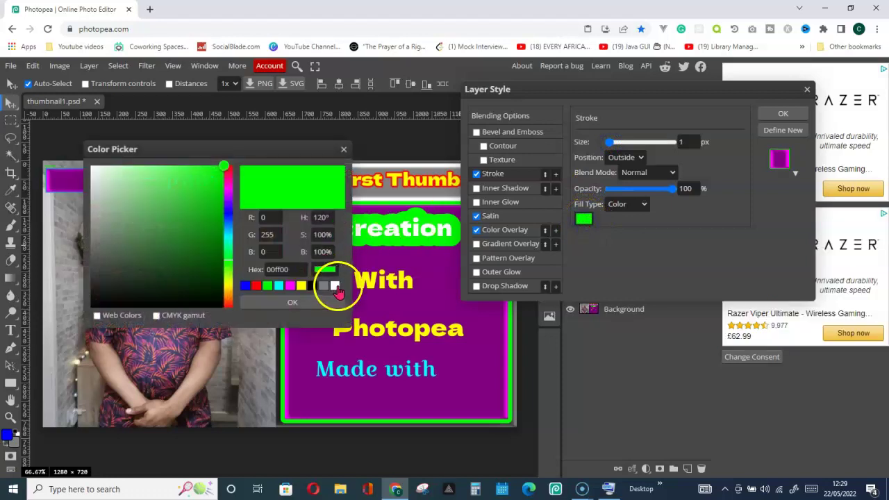
pyautogui.click(334, 284)
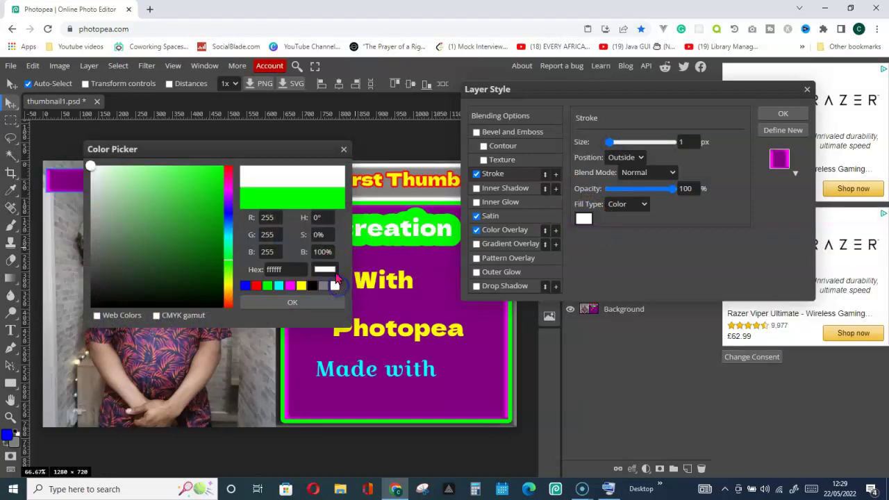
pyautogui.click(291, 303)
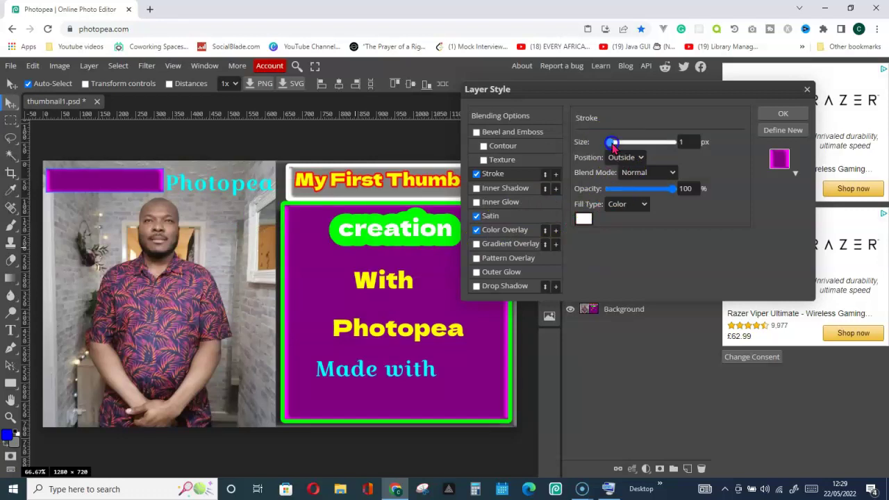
pyautogui.moveTo(612, 146); pyautogui.dragTo(612, 148)
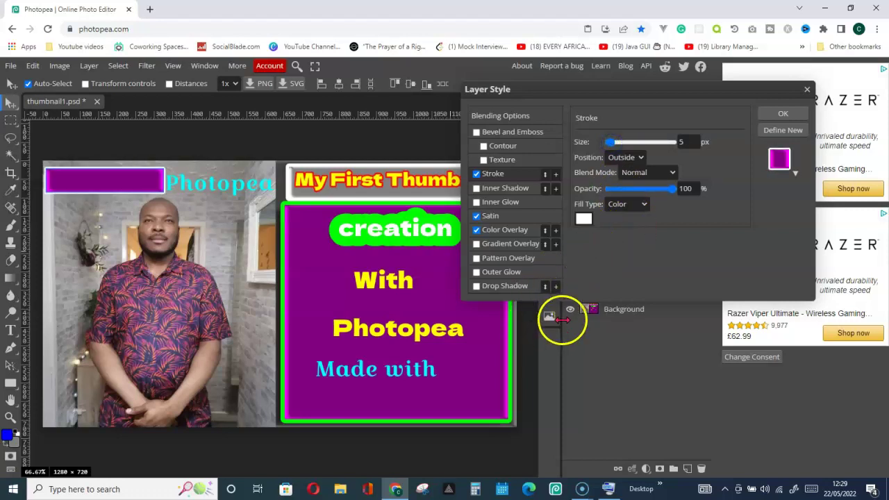
pyautogui.click(511, 288)
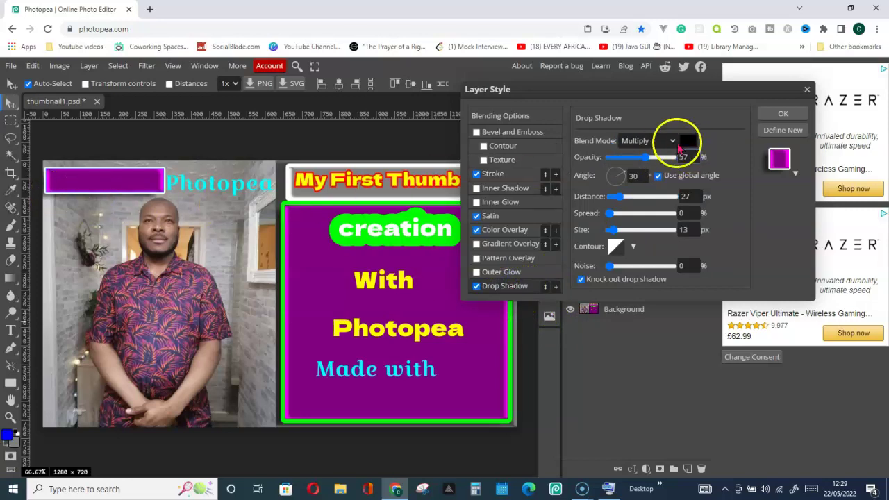
pyautogui.click(777, 113)
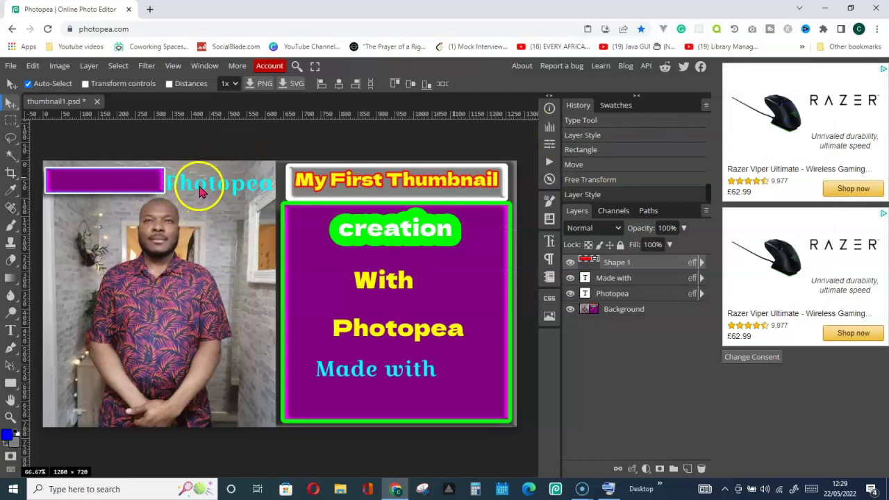
# Move the cyan Photopea text slightly up and right, and give it a 14 px yellow outside stroke.
pyautogui.moveTo(201, 191)
pyautogui.mouseDown()
pyautogui.moveTo(216, 182)
pyautogui.moveTo(208, 187)
pyautogui.mouseUp()
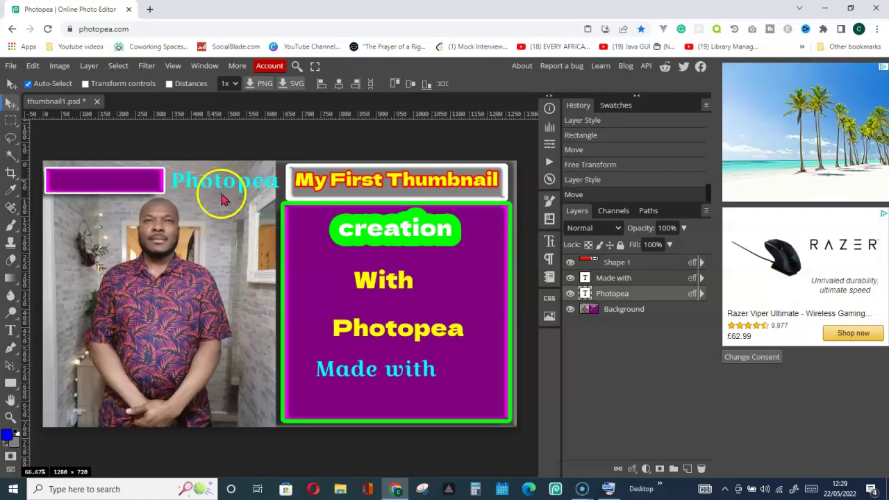
pyautogui.rightClick(627, 300)
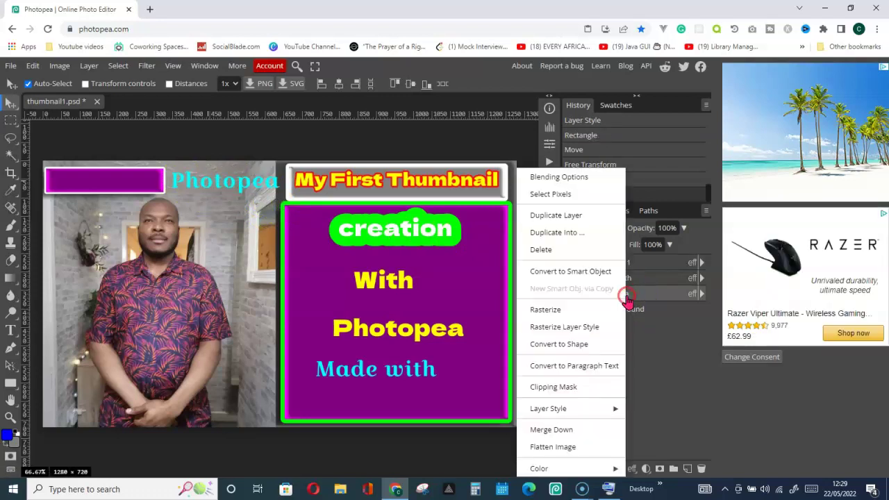
pyautogui.click(555, 177)
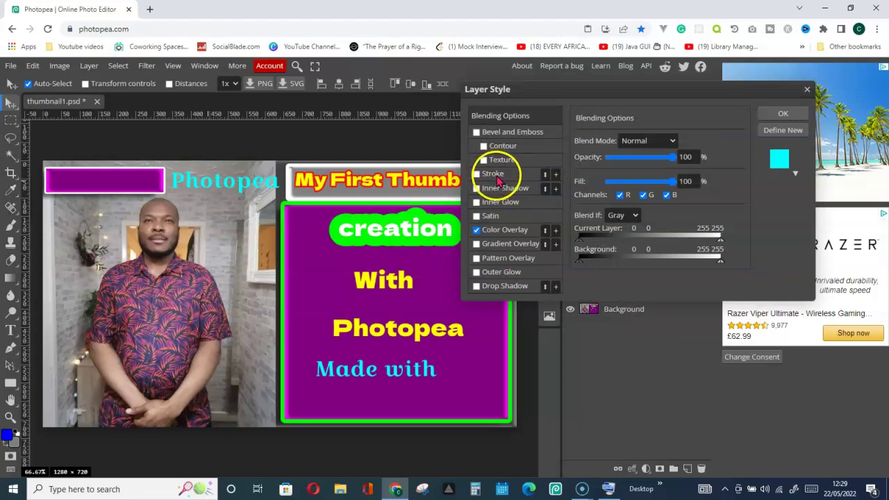
pyautogui.click(497, 176)
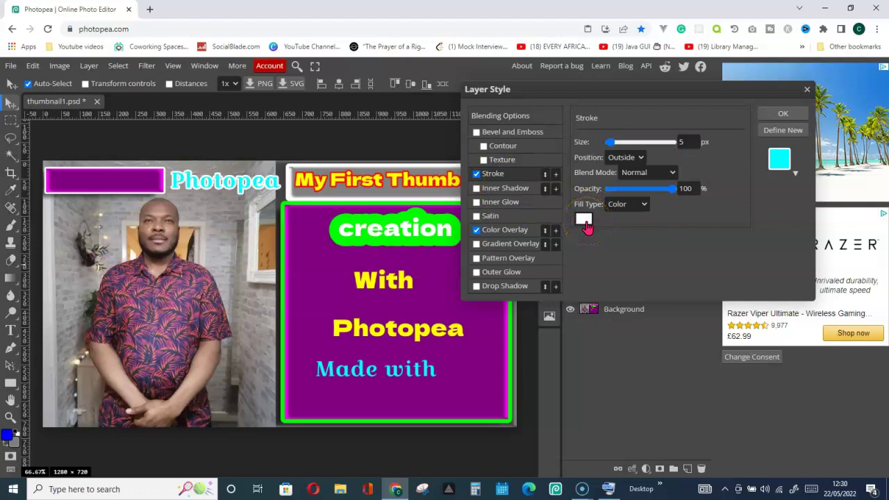
pyautogui.click(584, 220)
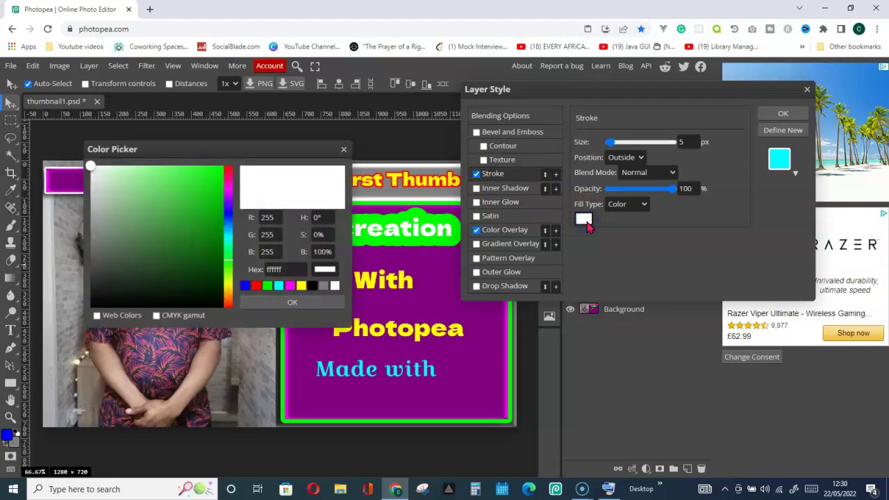
pyautogui.click(300, 286)
pyautogui.click(292, 303)
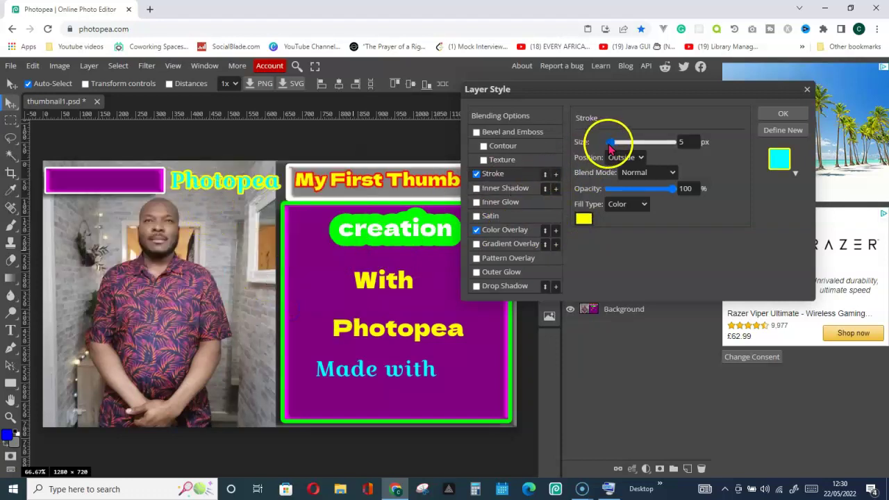
pyautogui.moveTo(610, 144); pyautogui.dragTo(613, 147)
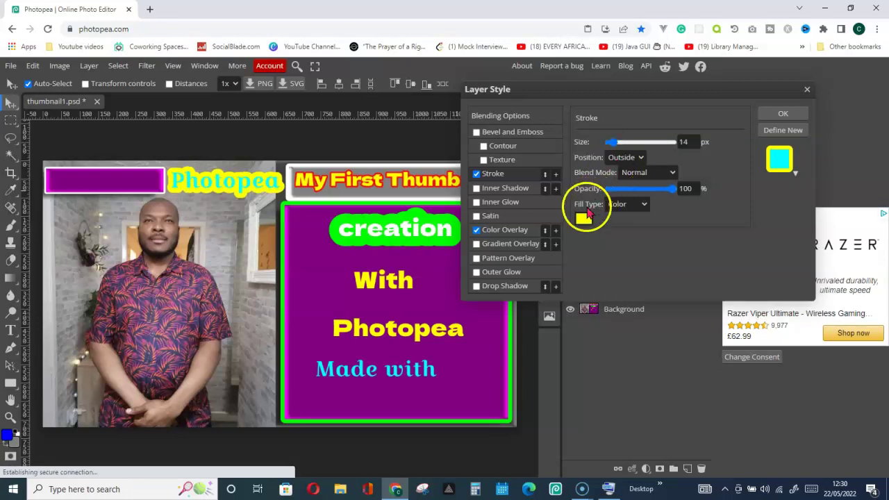
# Change the Color Overlay of the yellow-outlined Photopea text to magenta (ff00ff).
pyautogui.click(507, 230)
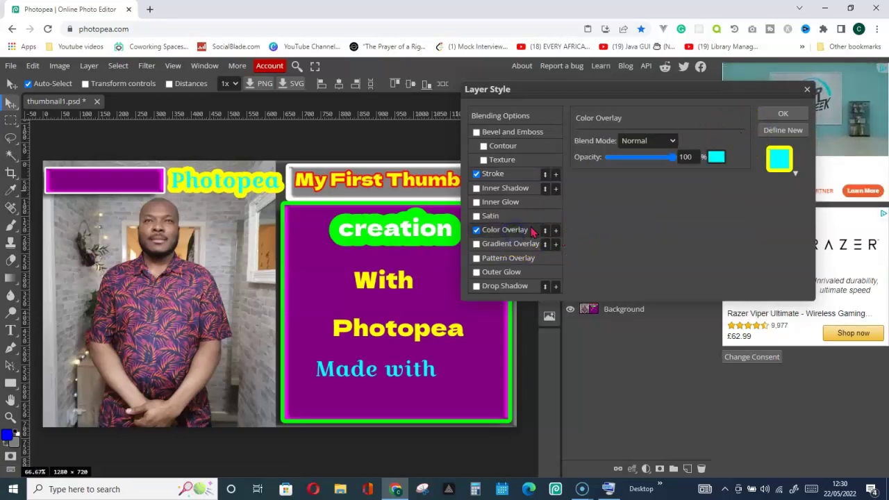
pyautogui.click(715, 158)
pyautogui.moveTo(284, 155); pyautogui.dragTo(422, 256)
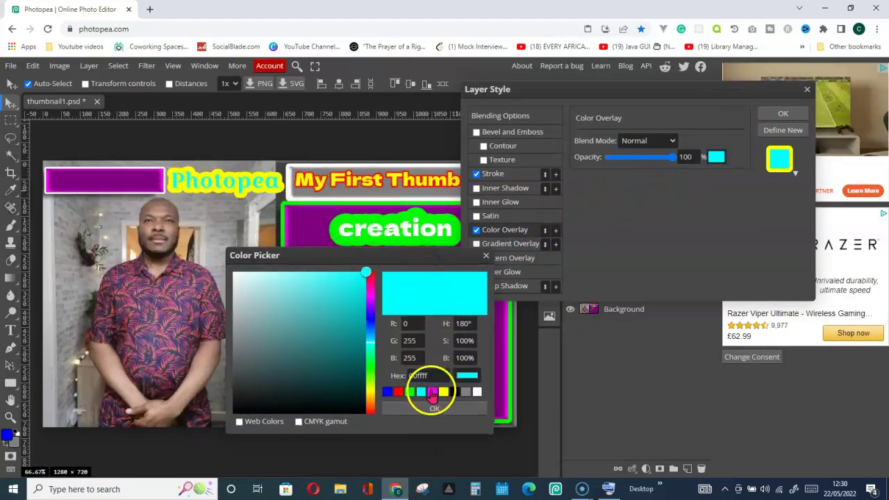
pyautogui.click(432, 392)
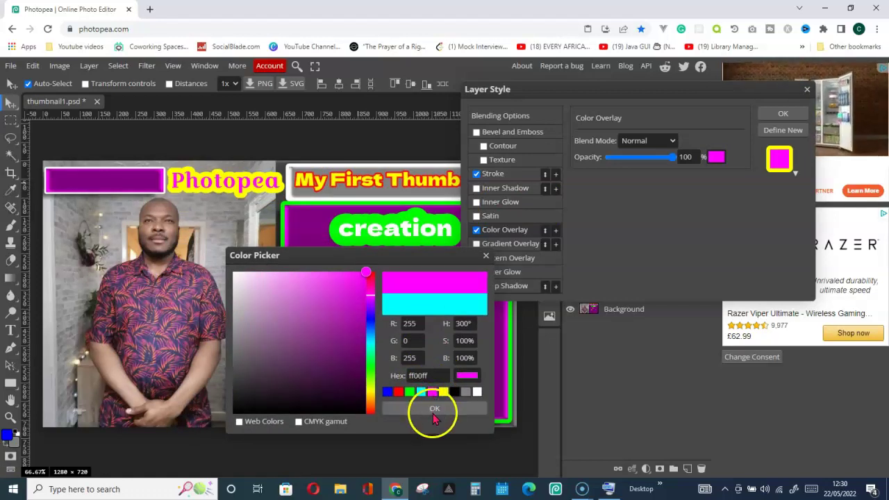
pyautogui.click(434, 410)
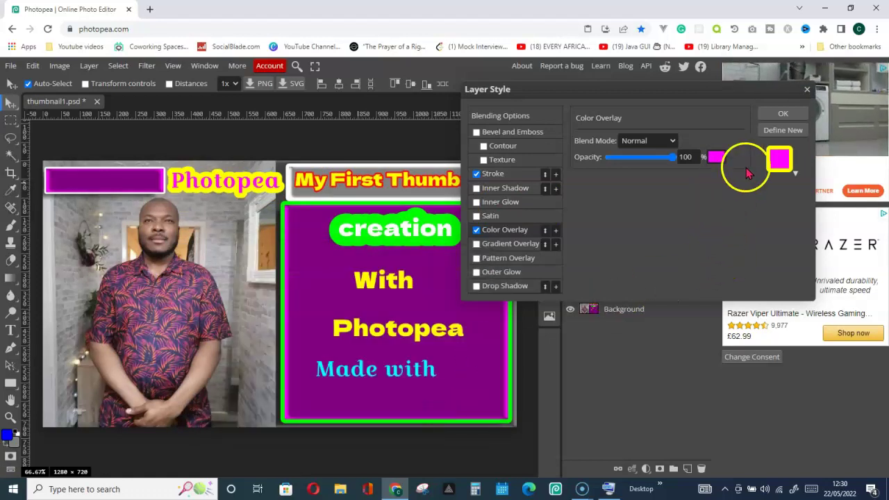
pyautogui.click(782, 113)
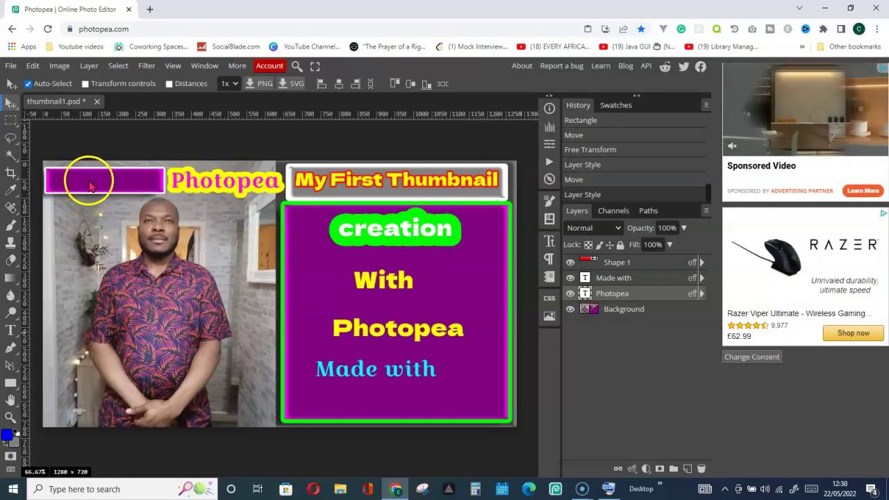
# Move the Made with text onto the purple rectangle beside Photopea and bring it to the front.
pyautogui.moveTo(325, 358); pyautogui.dragTo(204, 275)
pyautogui.moveTo(150, 217); pyautogui.dragTo(104, 191)
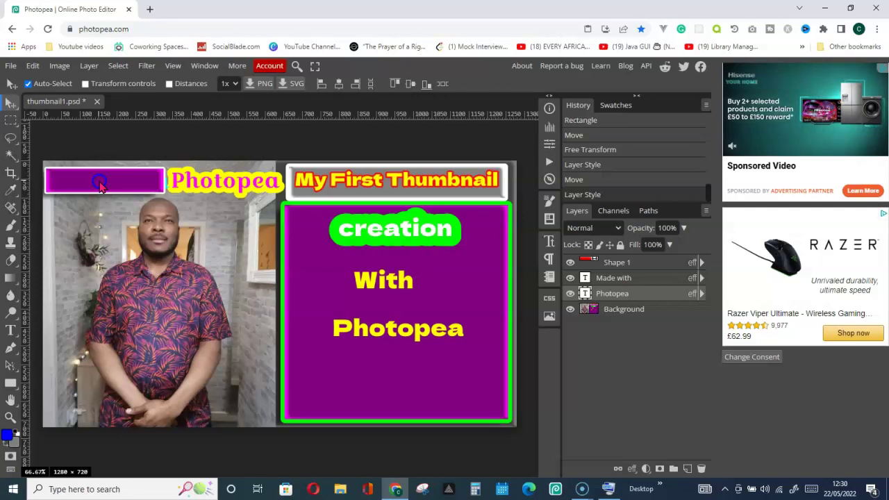
pyautogui.click(99, 184)
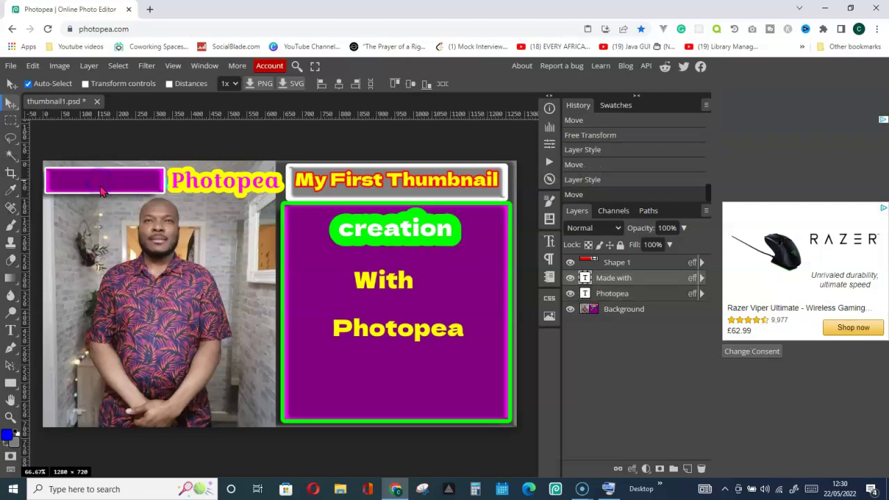
pyautogui.click(90, 66)
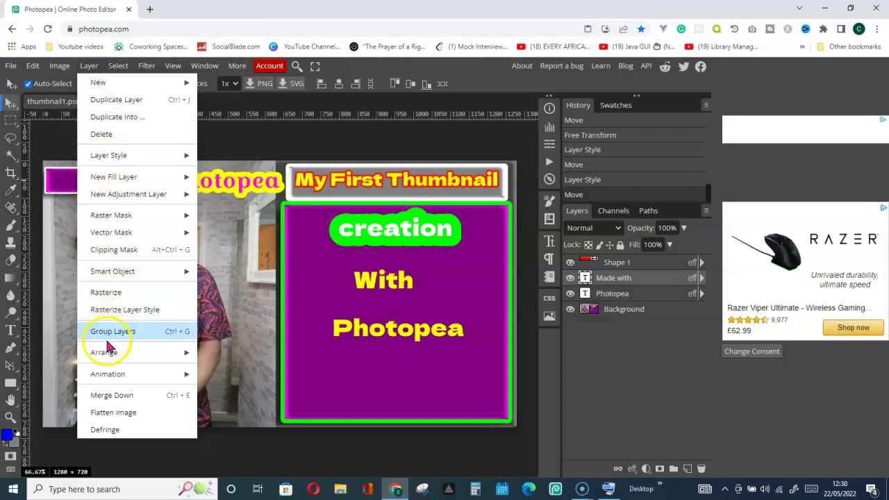
pyautogui.moveTo(135, 353)
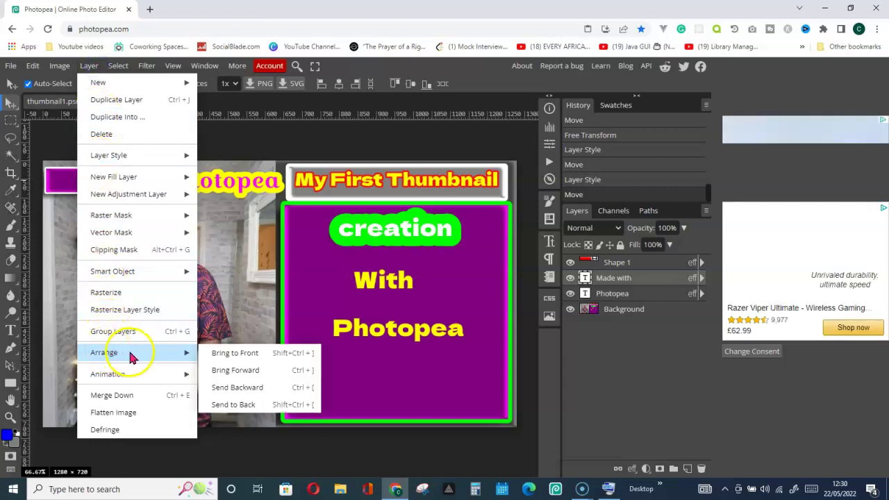
pyautogui.click(238, 358)
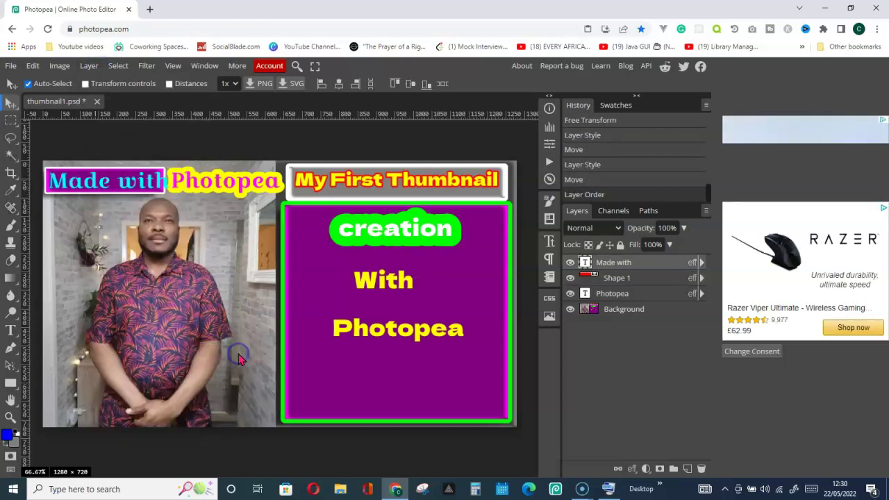
# Nudge the Made with text slightly left on its rectangle, and shift the magenta Photopea text slightly right and up.
pyautogui.click(123, 182)
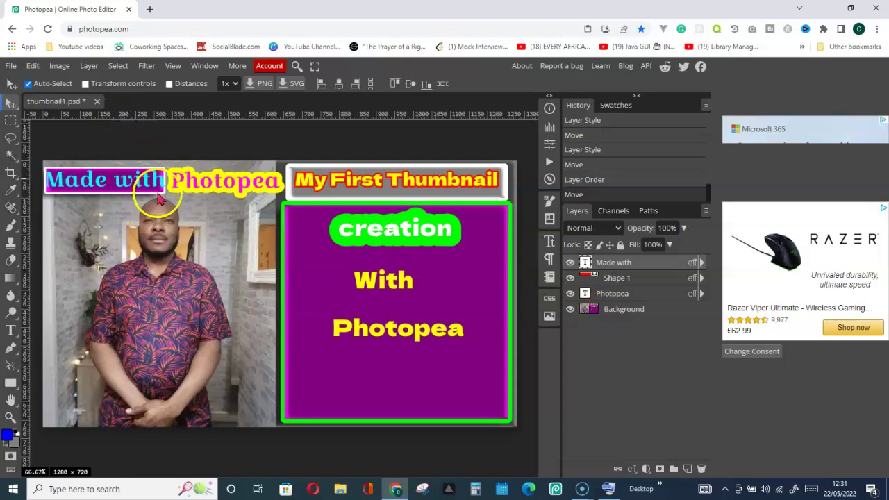
pyautogui.moveTo(198, 186); pyautogui.dragTo(203, 185)
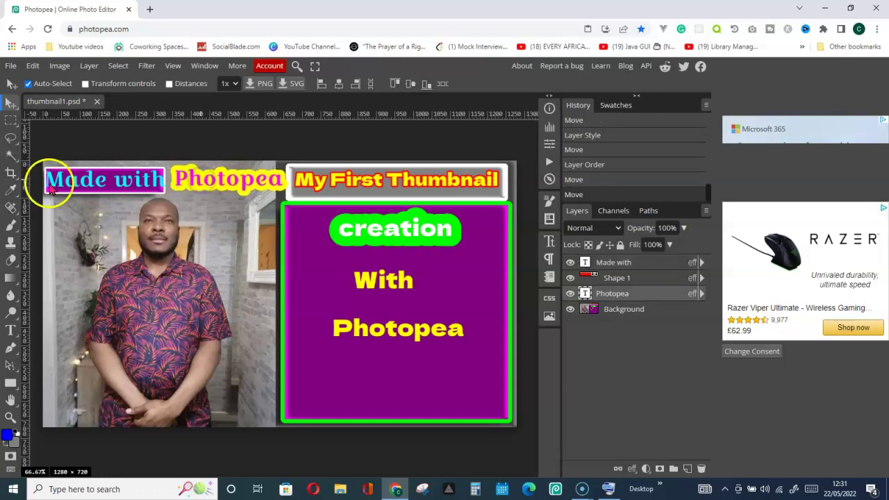
# Widen the purple rectangle slightly to the right with the transform controls so it extends past the Made with text.
pyautogui.click(613, 281)
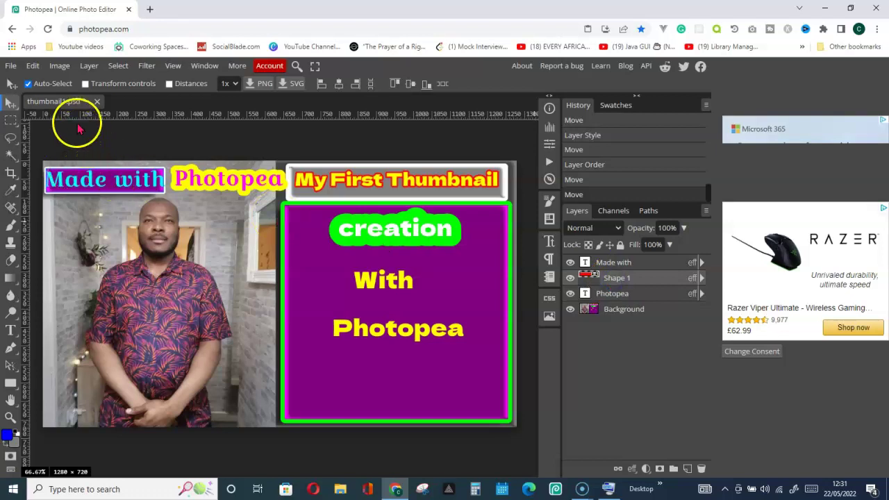
pyautogui.click(84, 83)
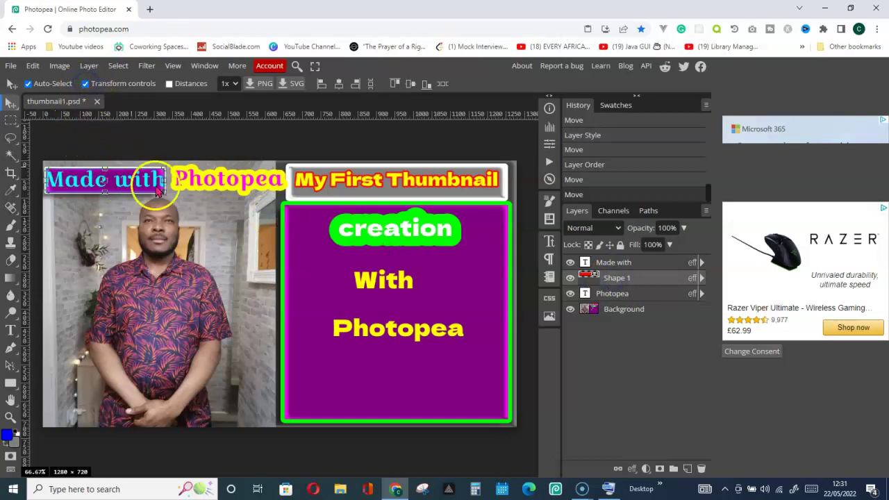
pyautogui.moveTo(161, 180); pyautogui.dragTo(171, 180)
pyautogui.click(450, 86)
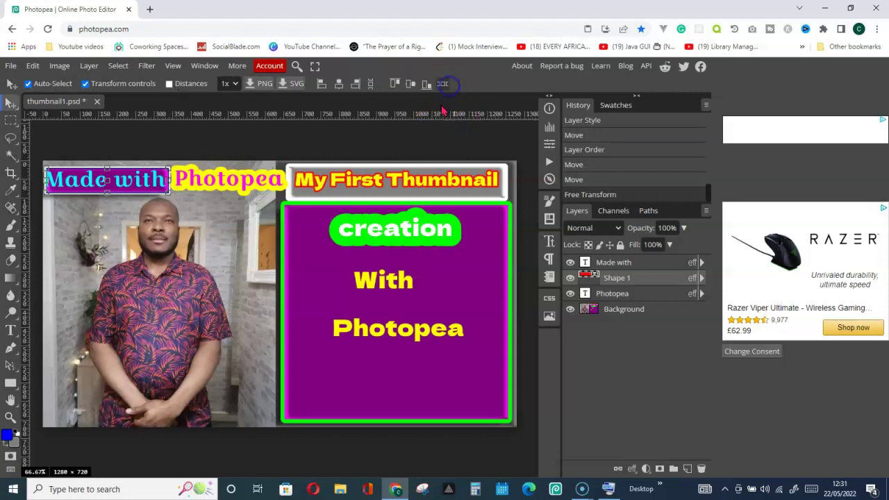
pyautogui.click(85, 83)
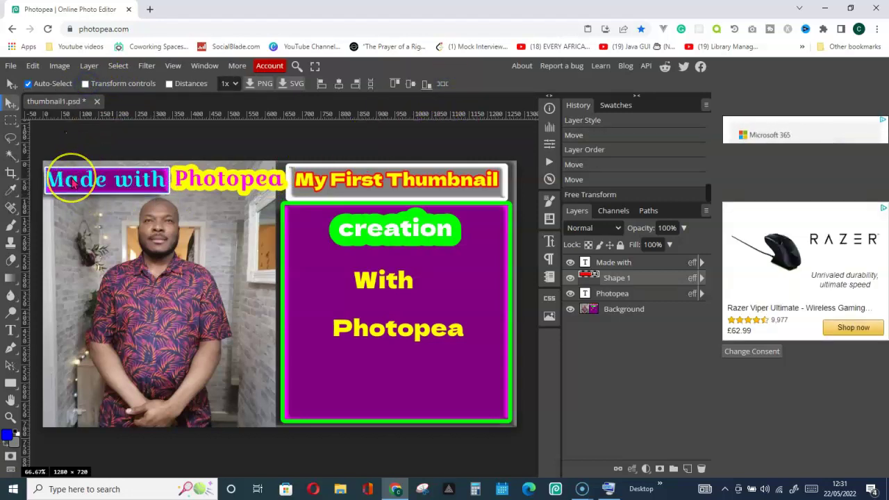
# Fine-tune the horizontal position of the Made with text inside the widened rectangle.
pyautogui.moveTo(72, 182); pyautogui.dragTo(75, 183)
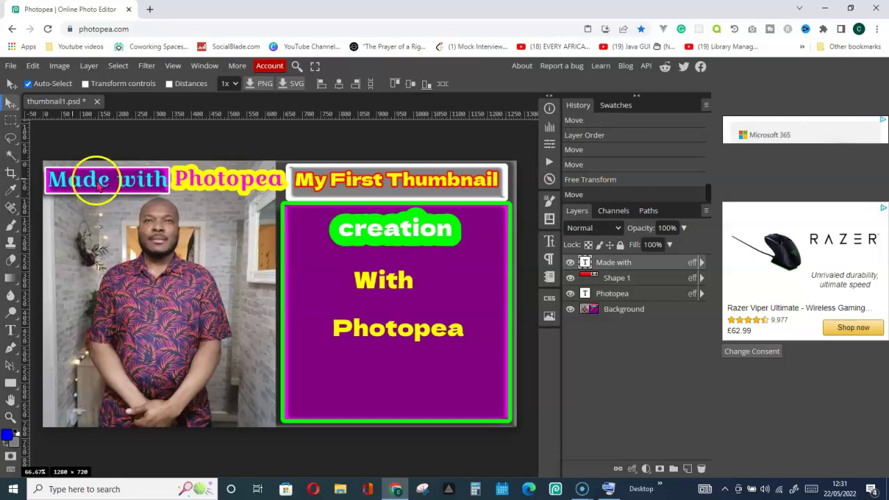
pyautogui.moveTo(107, 186)
pyautogui.mouseDown()
pyautogui.moveTo(102, 191)
pyautogui.moveTo(106, 182)
pyautogui.mouseUp()
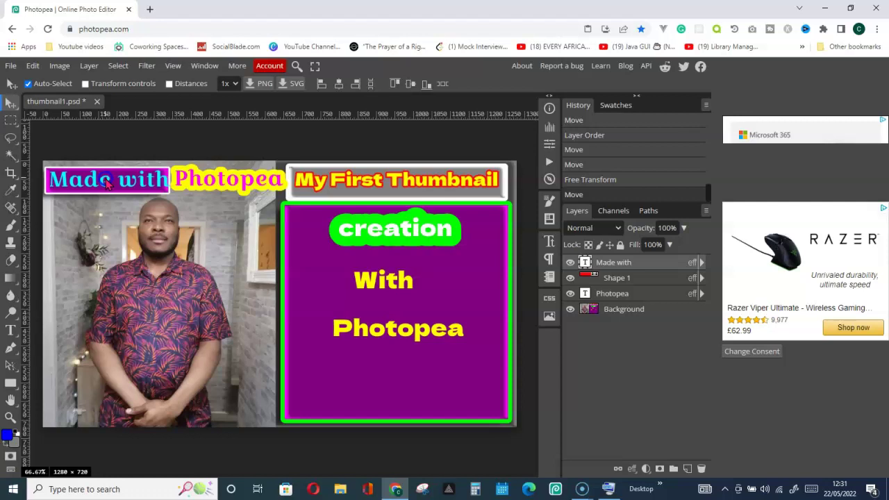
pyautogui.moveTo(106, 182); pyautogui.dragTo(104, 182)
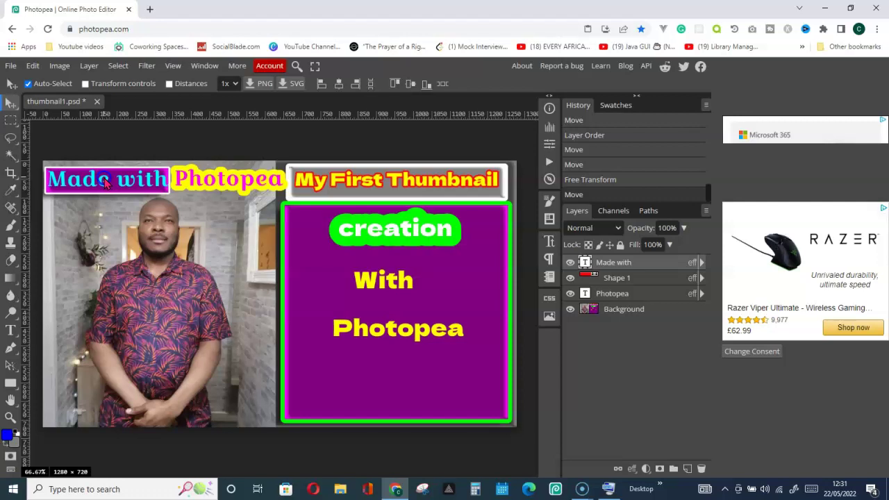
# Merge the Made with text layer down into Shape 1 and shift the merged caption slightly up.
pyautogui.click(599, 268)
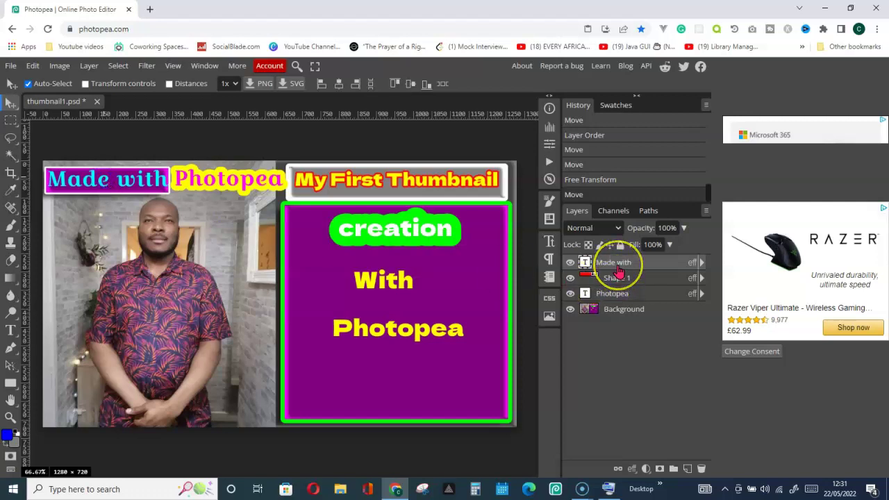
pyautogui.moveTo(618, 269); pyautogui.dragTo(605, 252)
pyautogui.rightClick(604, 264)
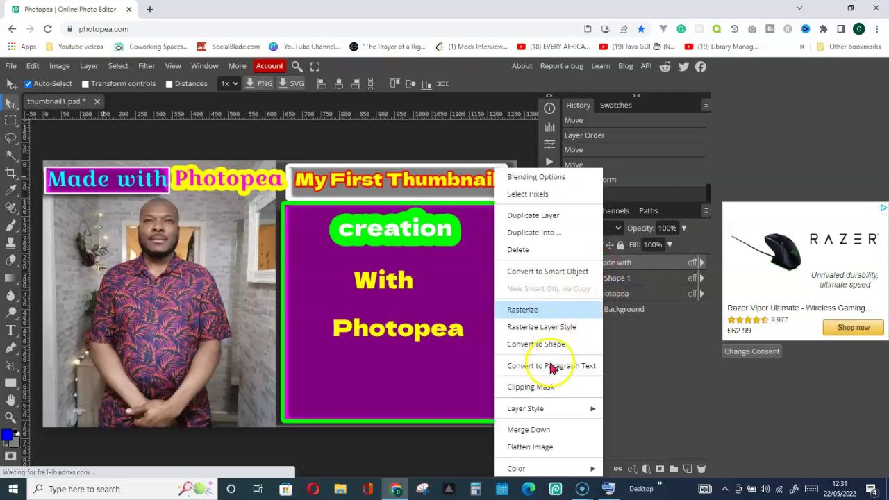
pyautogui.click(534, 430)
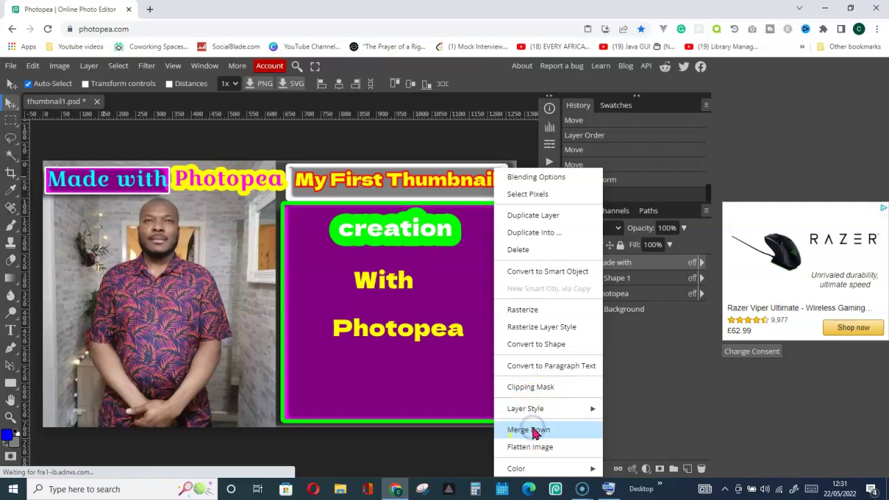
pyautogui.moveTo(130, 195)
pyautogui.mouseDown()
pyautogui.moveTo(131, 224)
pyautogui.moveTo(126, 183)
pyautogui.mouseUp()
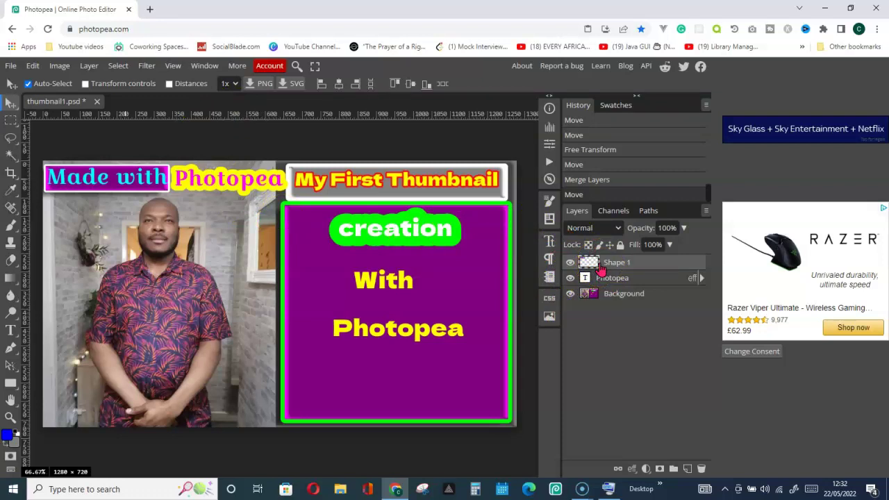
# Undo the last move and the merge of the Made with text with Shape 1.
pyautogui.click(33, 67)
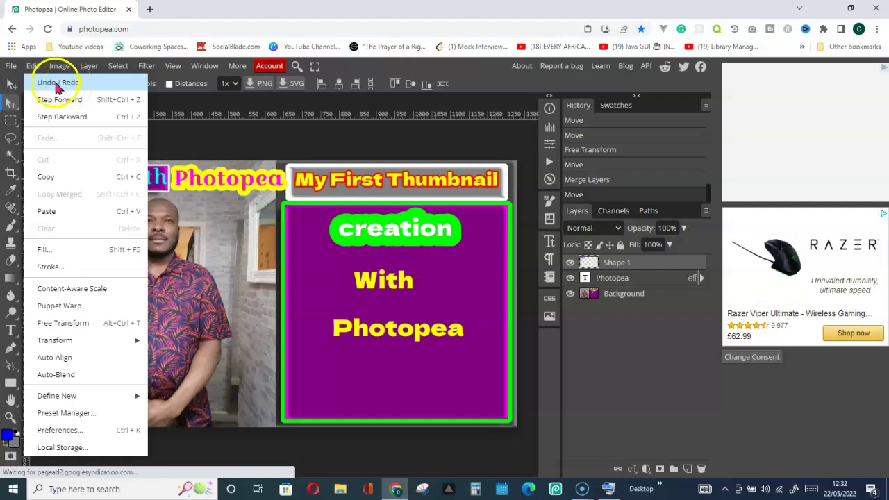
pyautogui.click(59, 84)
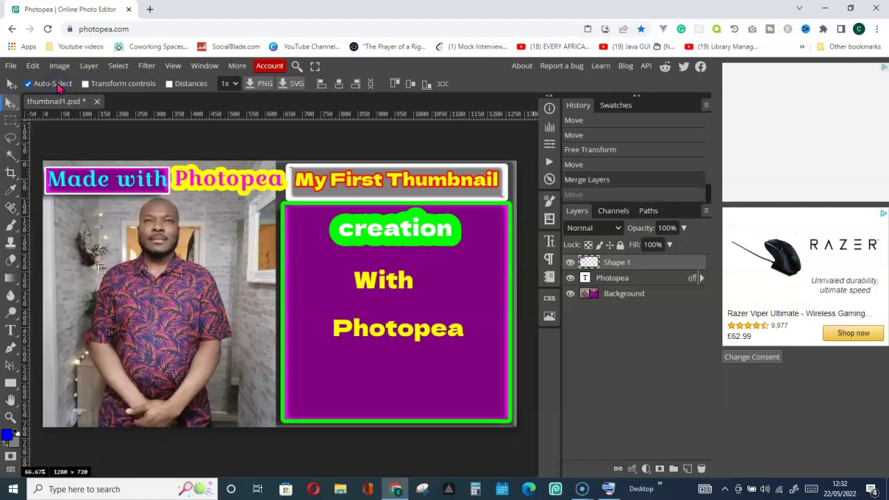
pyautogui.click(33, 65)
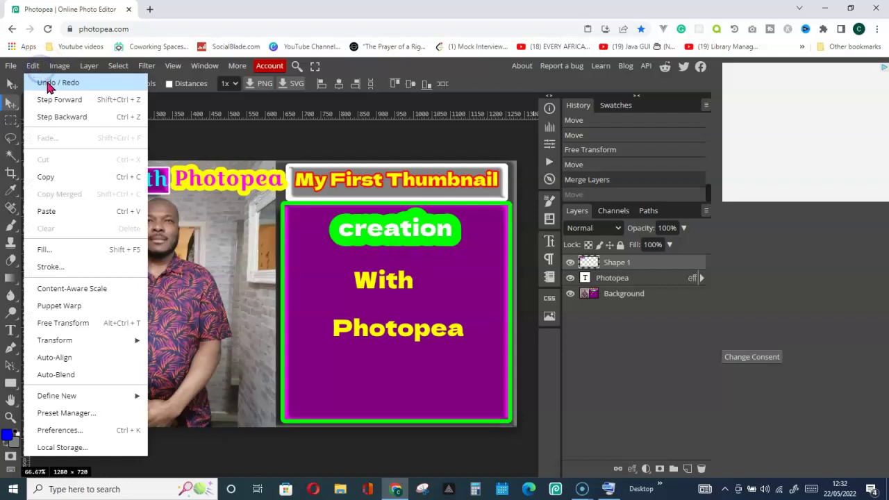
pyautogui.click(50, 83)
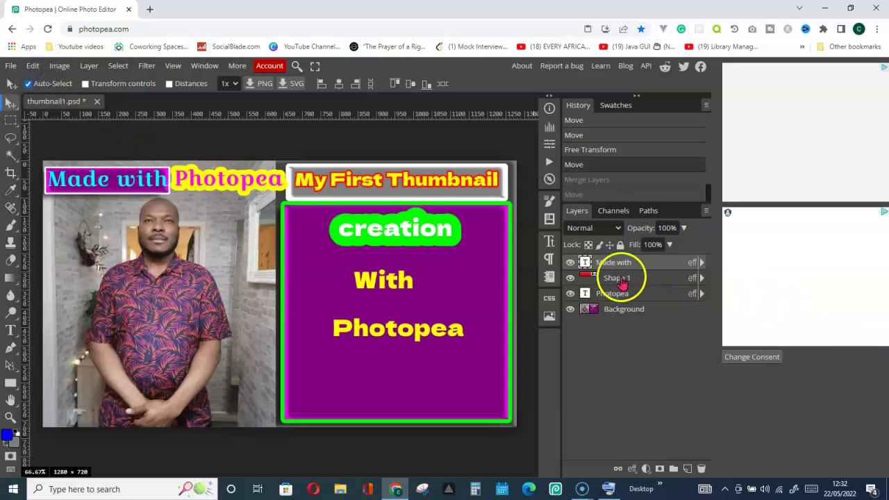
# Reposition the Made with text so it sits centred in height within the purple rectangle.
pyautogui.doubleClick(125, 175)
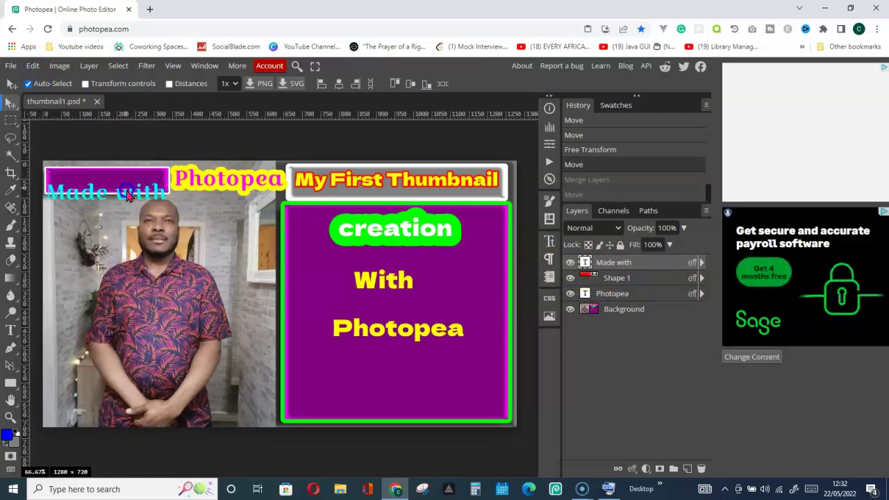
pyautogui.moveTo(129, 185)
pyautogui.mouseDown()
pyautogui.moveTo(121, 143)
pyautogui.moveTo(130, 182)
pyautogui.mouseUp()
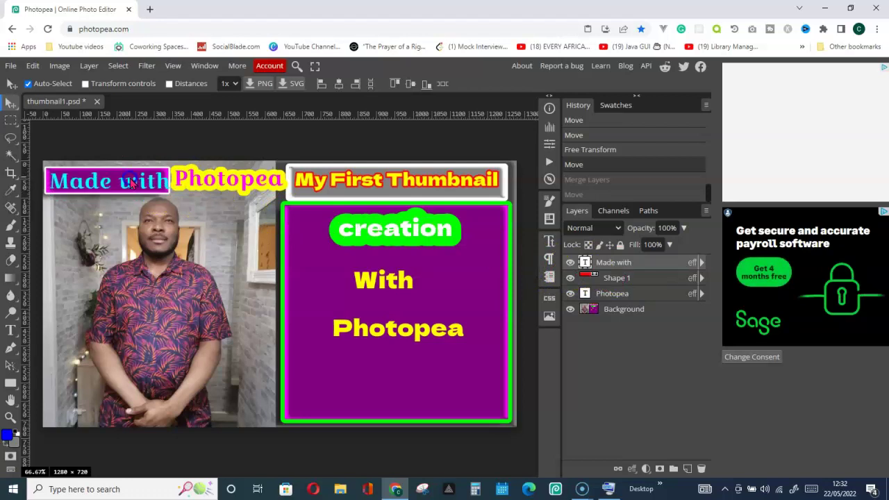
pyautogui.press('Up')
pyautogui.press('Up')
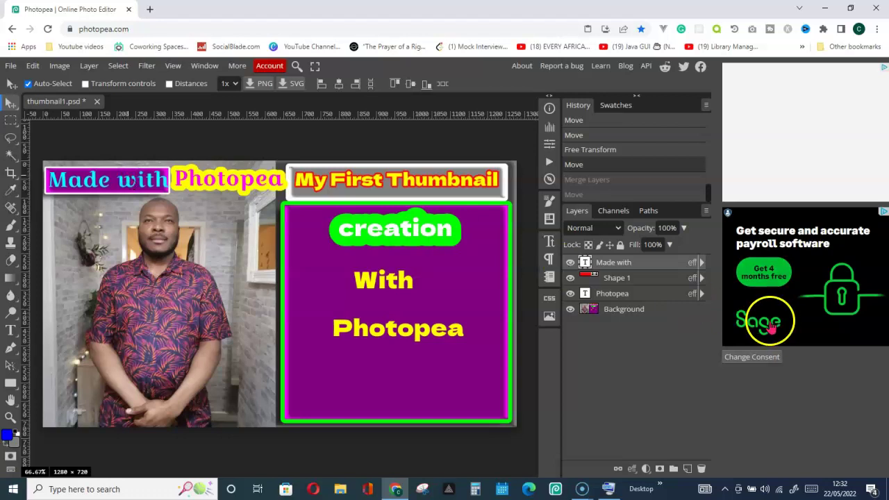
# Merge the Made with text layer down into Shape 1 and shift the merged caption slightly up and right.
pyautogui.click(620, 265)
pyautogui.rightClick(621, 268)
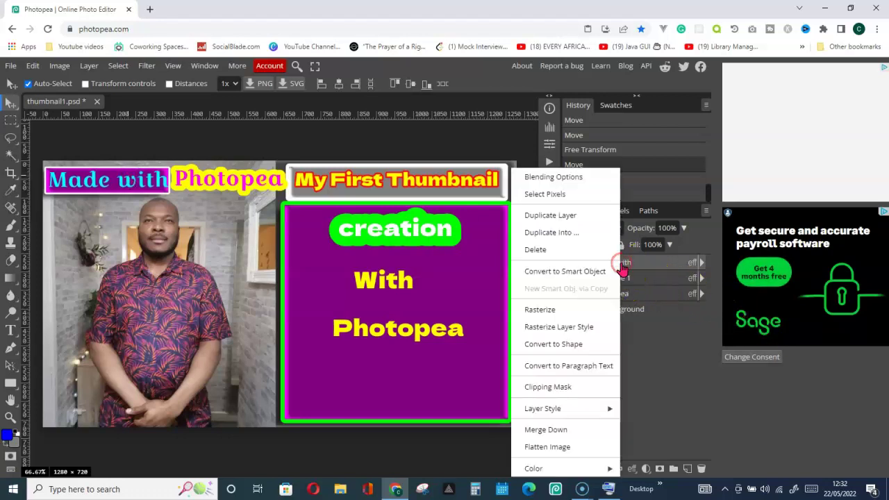
pyautogui.click(539, 431)
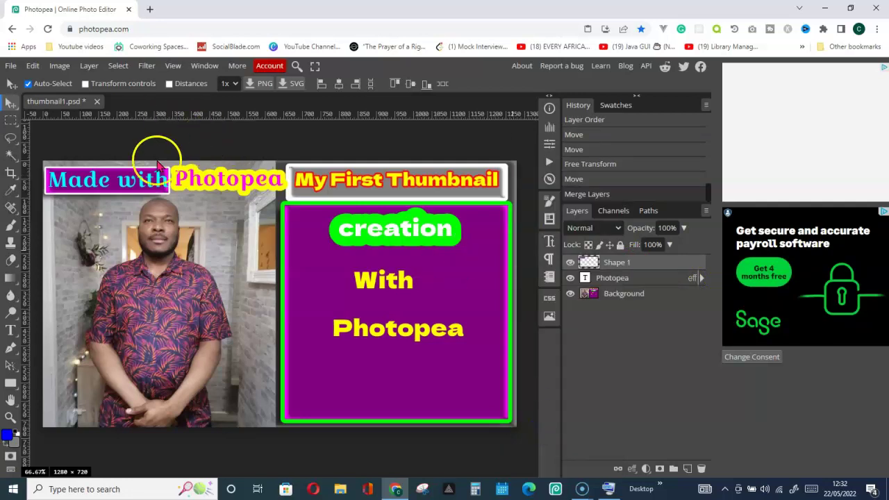
pyautogui.moveTo(124, 187); pyautogui.dragTo(128, 180)
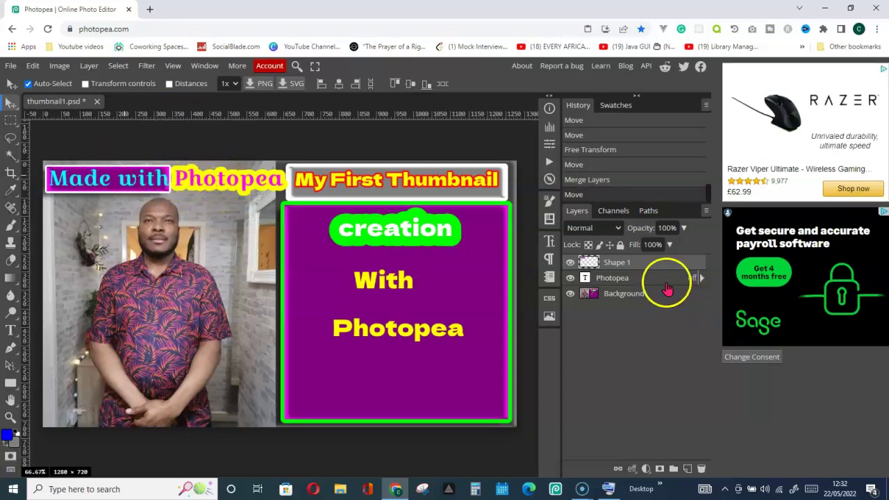
# Merge the Photopea text layer and the Shape 1 caption layer down into the Background.
pyautogui.rightClick(616, 281)
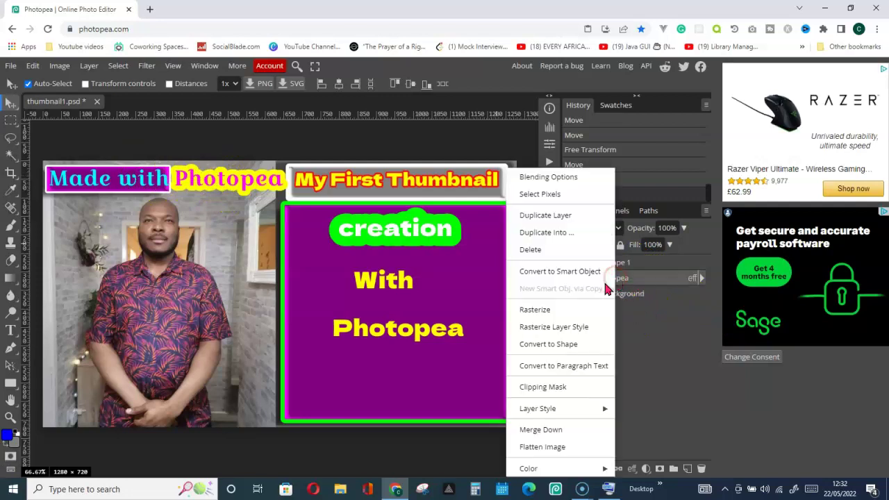
pyautogui.click(550, 430)
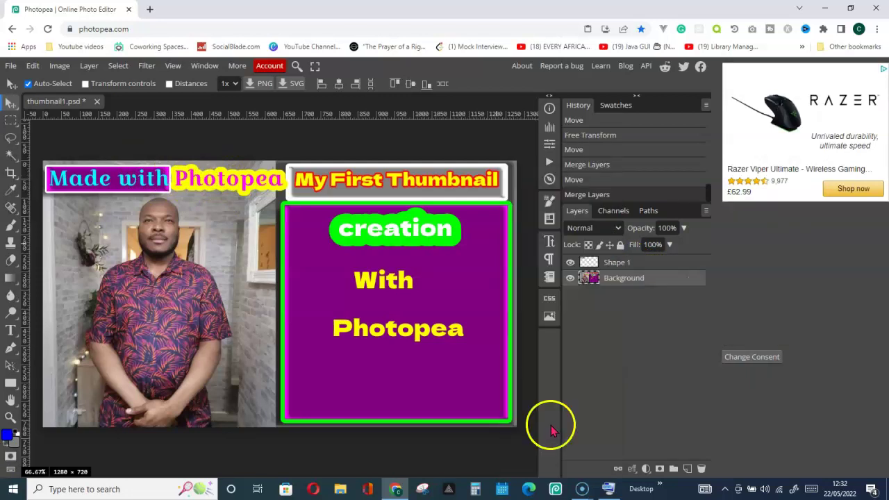
pyautogui.rightClick(621, 266)
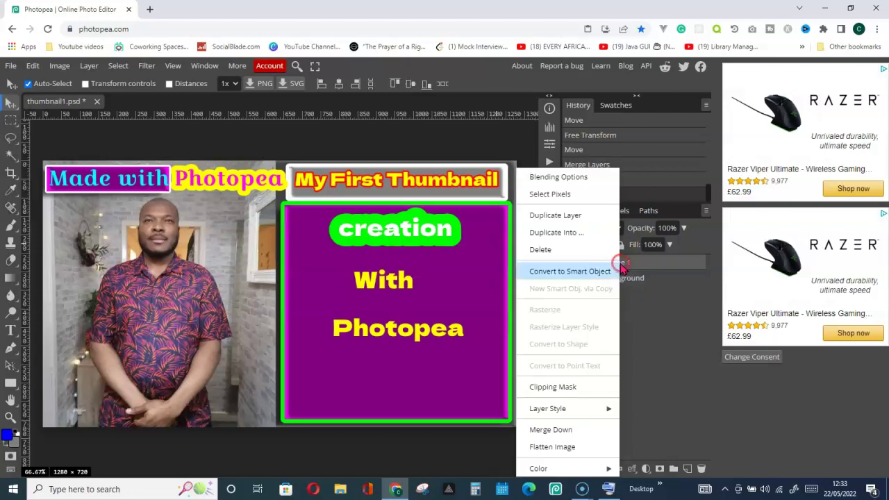
pyautogui.click(553, 430)
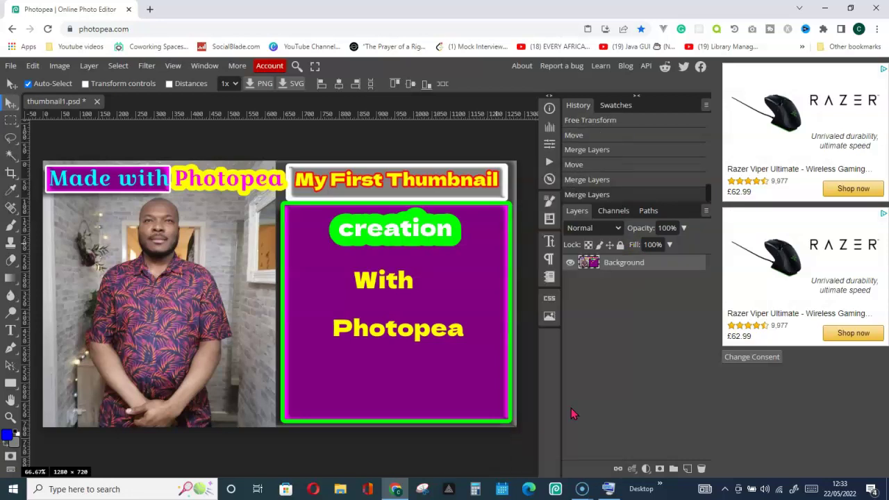
pyautogui.moveTo(258, 264)
pyautogui.mouseDown()
pyautogui.moveTo(270, 291)
pyautogui.moveTo(255, 282)
pyautogui.moveTo(255, 259)
pyautogui.mouseUp()
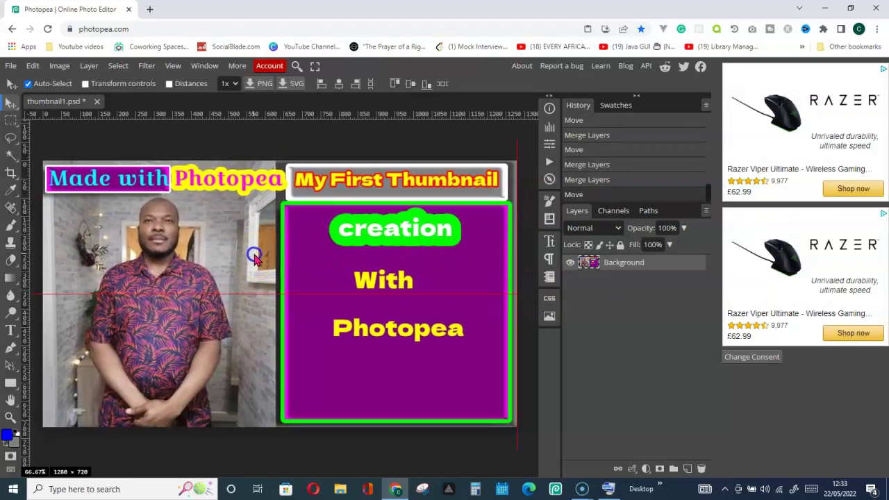
pyautogui.rightClick(618, 260)
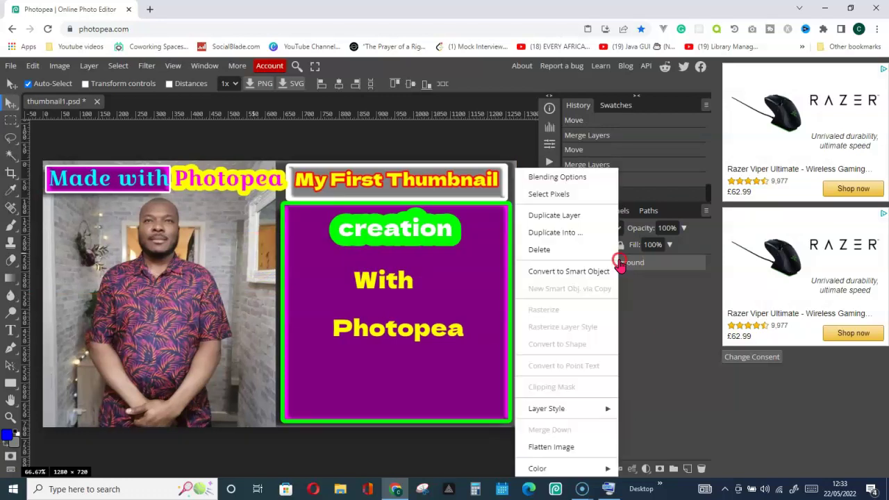
pyautogui.click(664, 362)
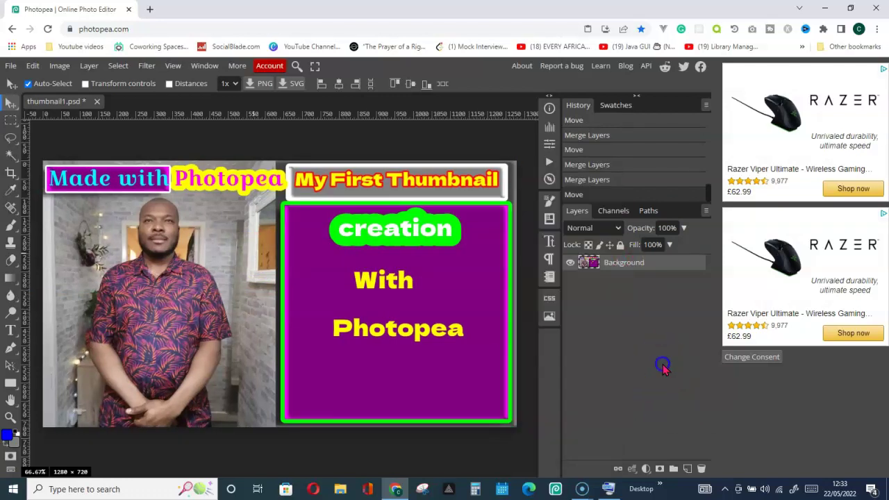
# Search Google for tree in a new browser tab and show the image results.
pyautogui.click(247, 229)
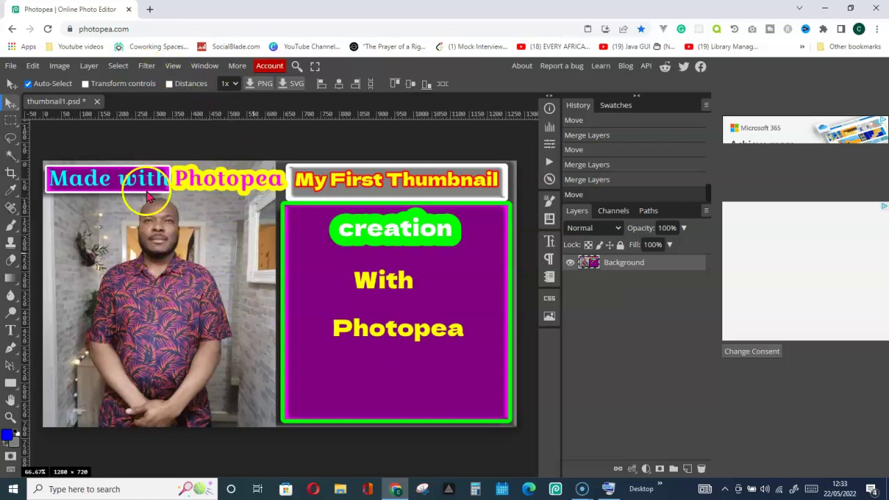
pyautogui.click(148, 9)
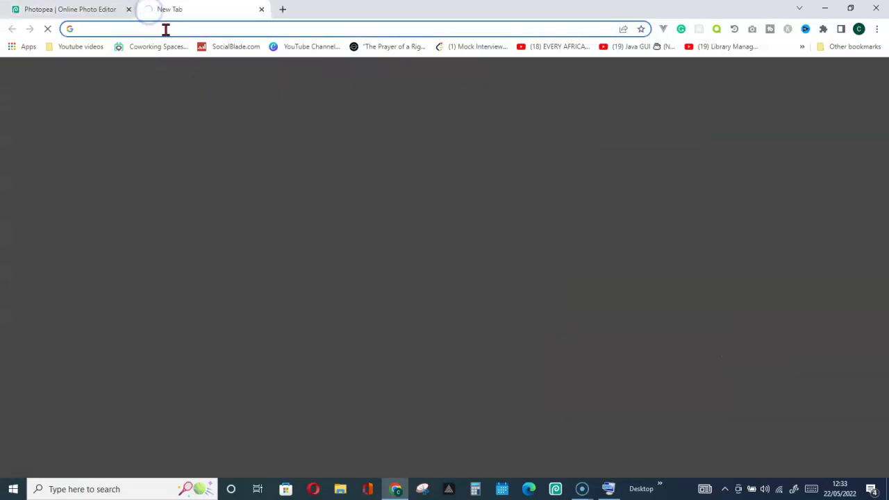
pyautogui.write('google.com')
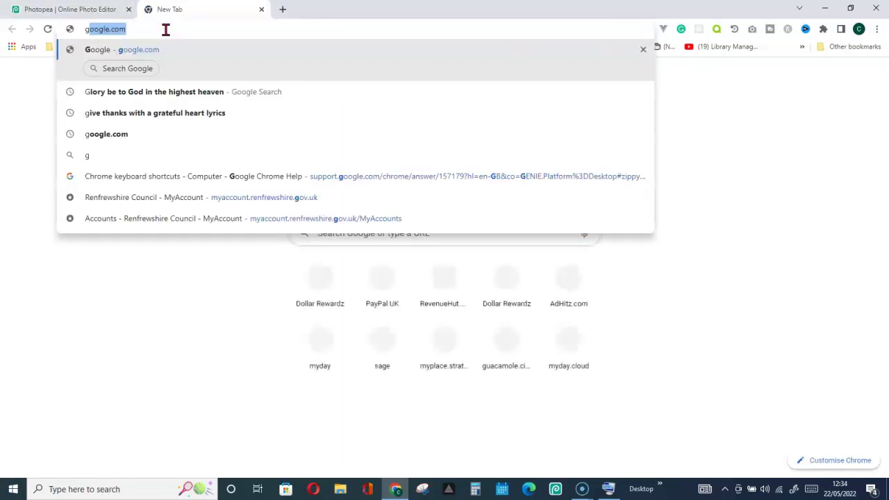
pyautogui.press('Return')
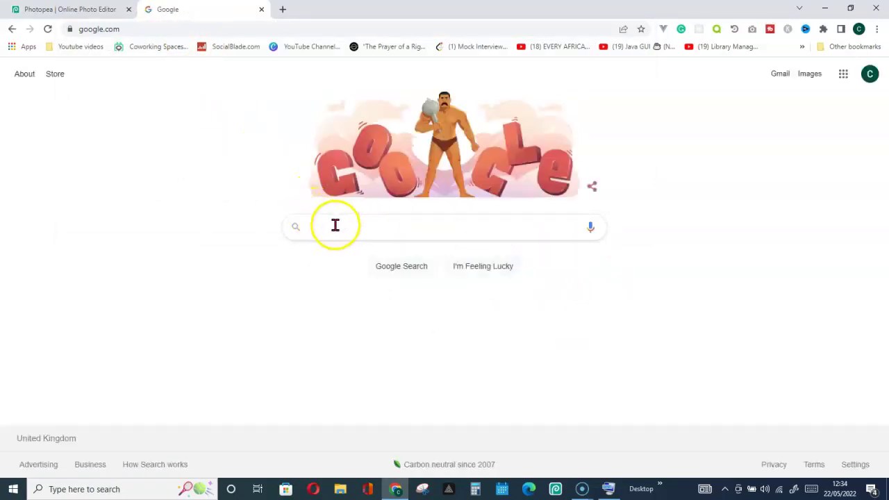
pyautogui.click(345, 224)
pyautogui.write('tree')
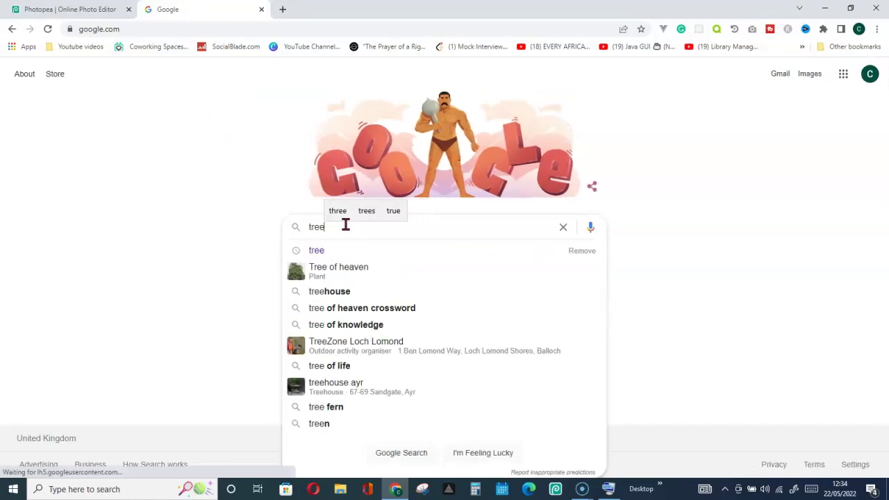
pyautogui.press('Return')
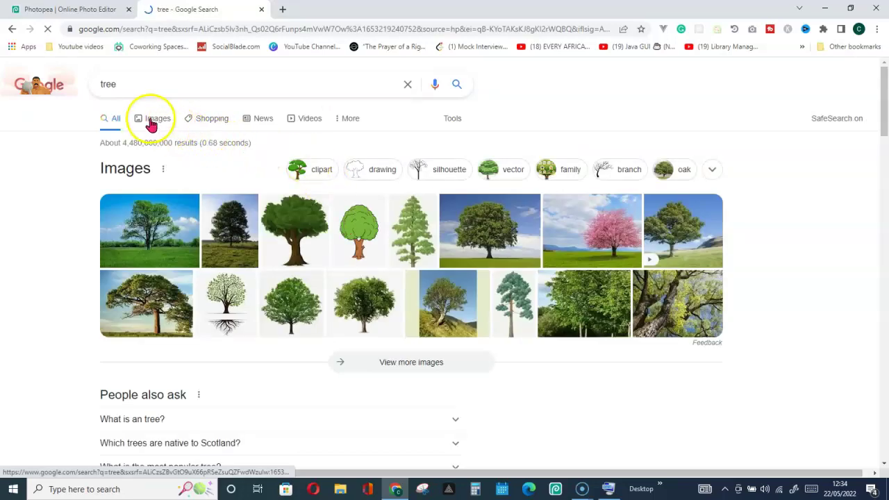
pyautogui.click(157, 123)
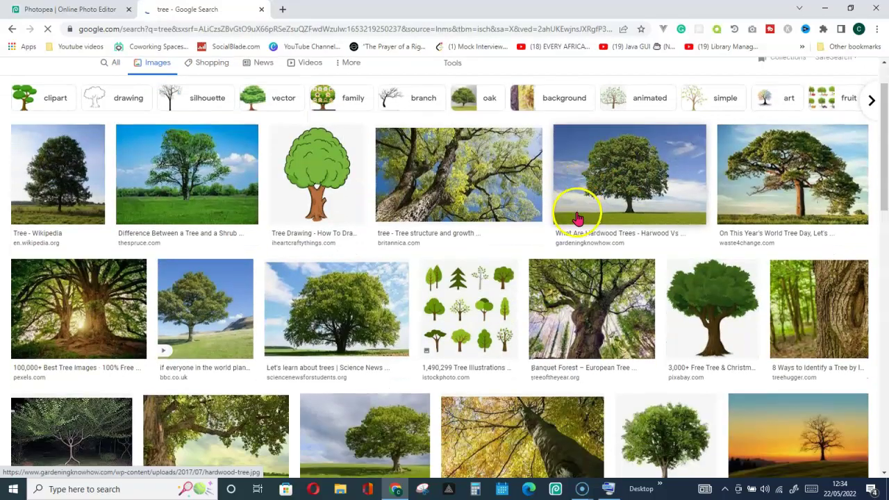
# Find the Tree - Magis picture of a green tree on white and open the image in its own browser tab.
pyautogui.scroll(-3, 577, 219)
pyautogui.scroll(-4, 576, 220)
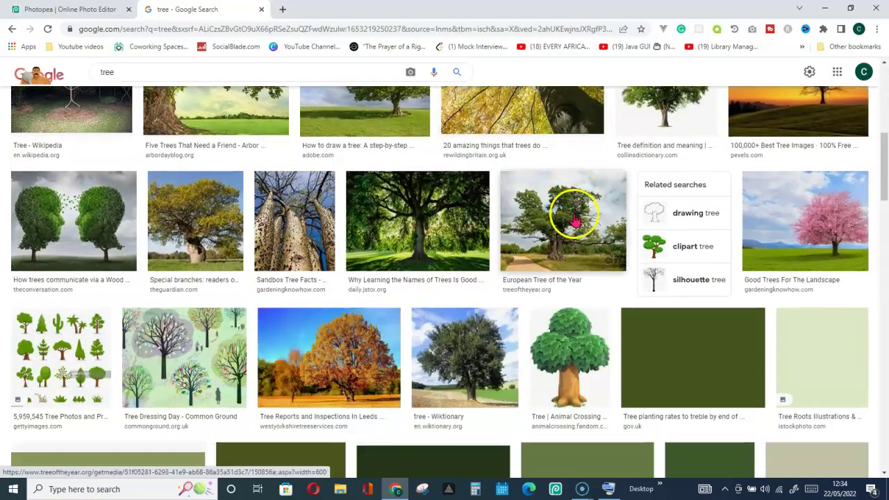
pyautogui.scroll(-8, 575, 220)
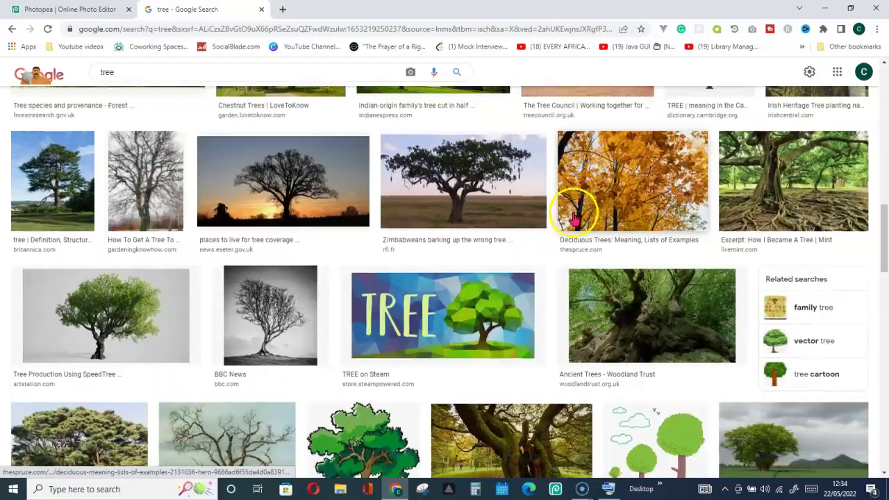
pyautogui.scroll(-10, 574, 219)
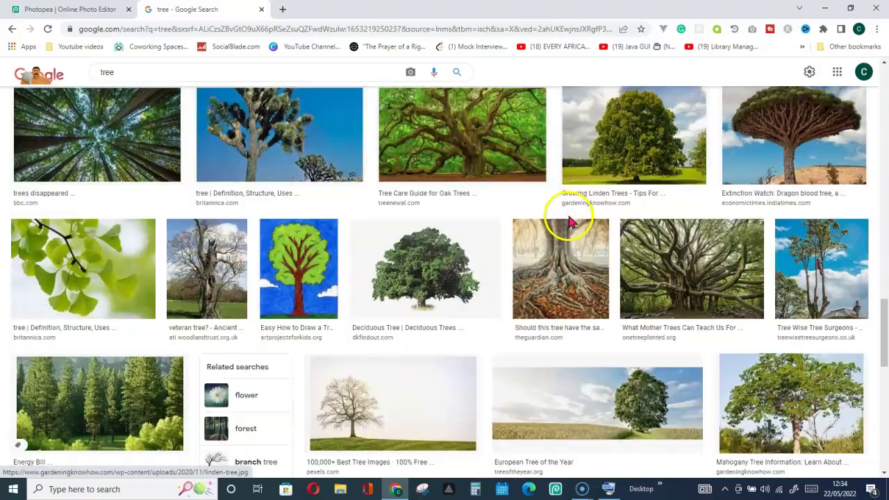
pyautogui.scroll(-10, 567, 223)
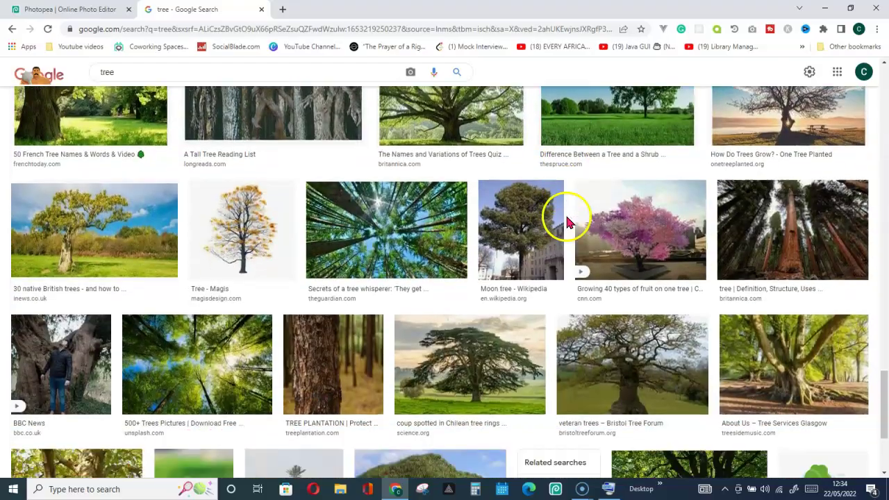
pyautogui.scroll(-10, 566, 220)
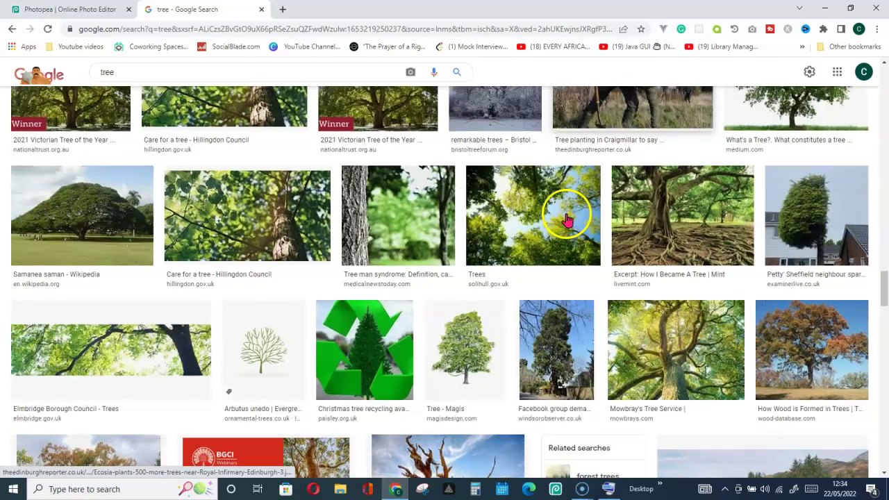
pyautogui.scroll(-1, 566, 219)
pyautogui.scroll(-2, 566, 219)
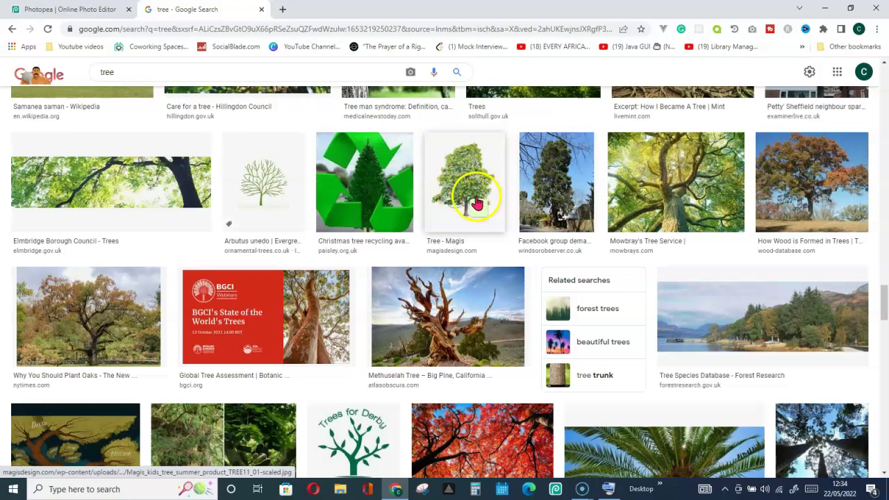
pyautogui.moveTo(472, 200)
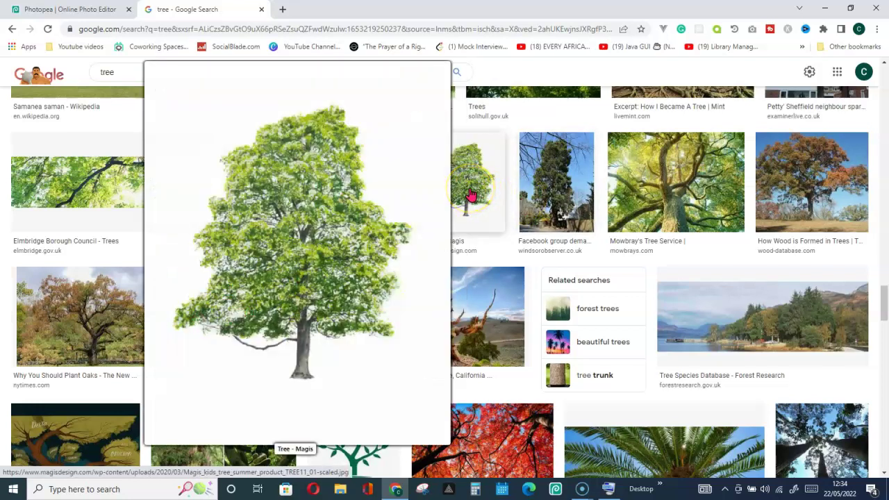
pyautogui.rightClick(470, 194)
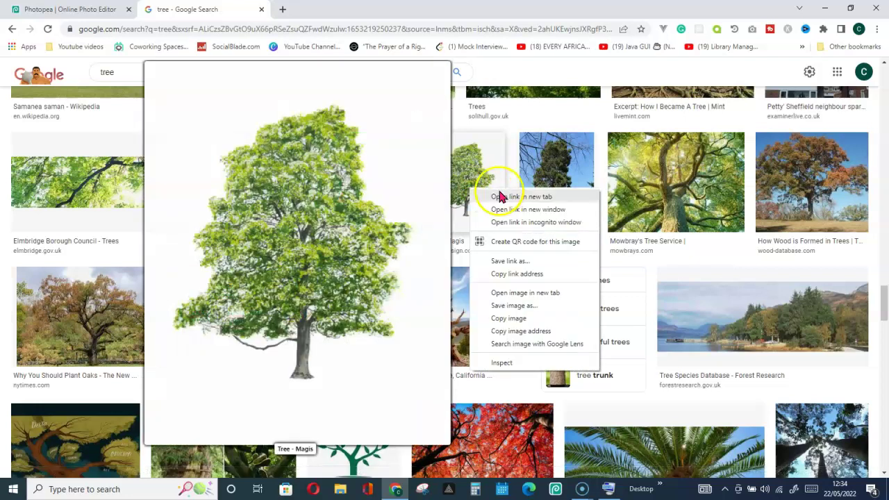
pyautogui.click(511, 294)
pyautogui.click(339, 9)
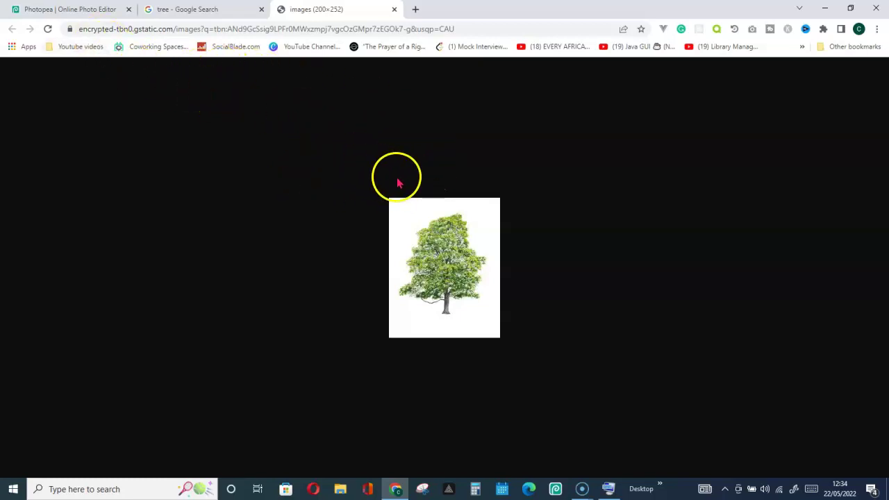
# Open Snipping Tool and try to capture the tree picture from the browser page.
pyautogui.click(422, 488)
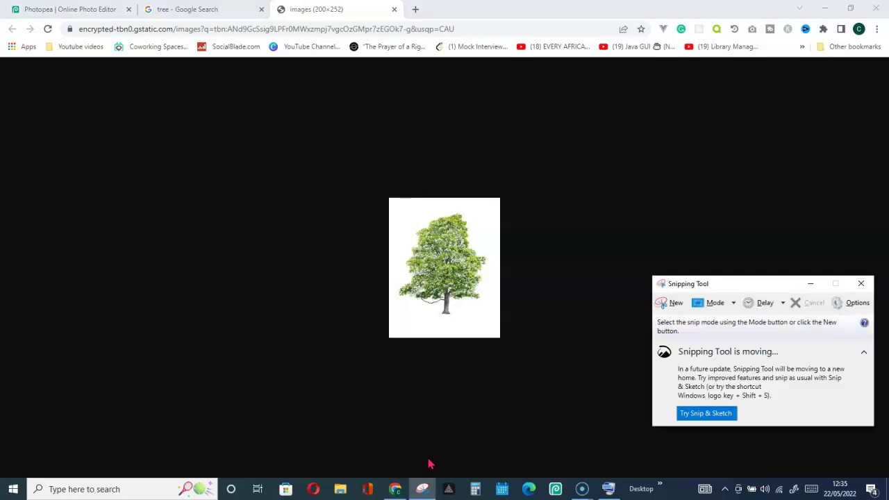
pyautogui.click(681, 304)
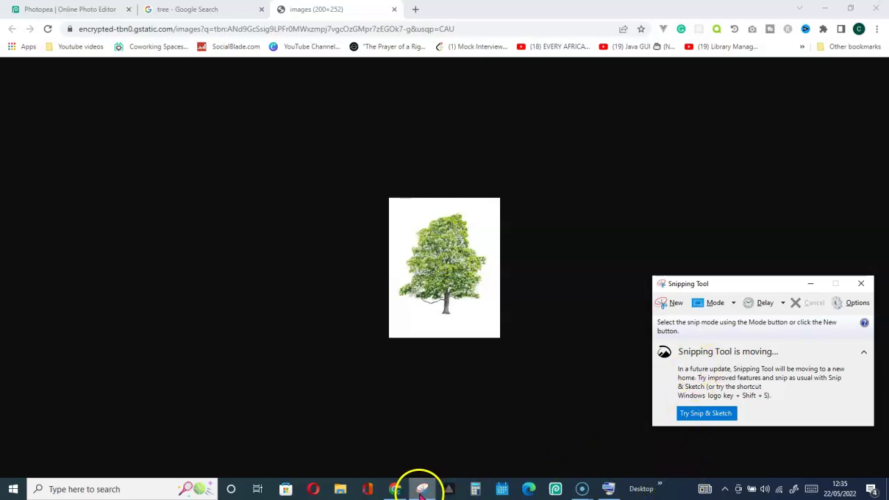
pyautogui.moveTo(421, 491)
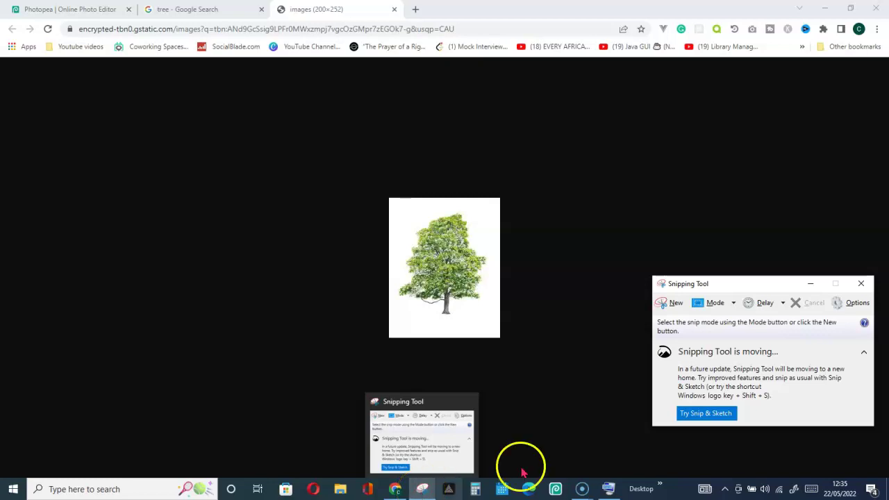
pyautogui.click(675, 304)
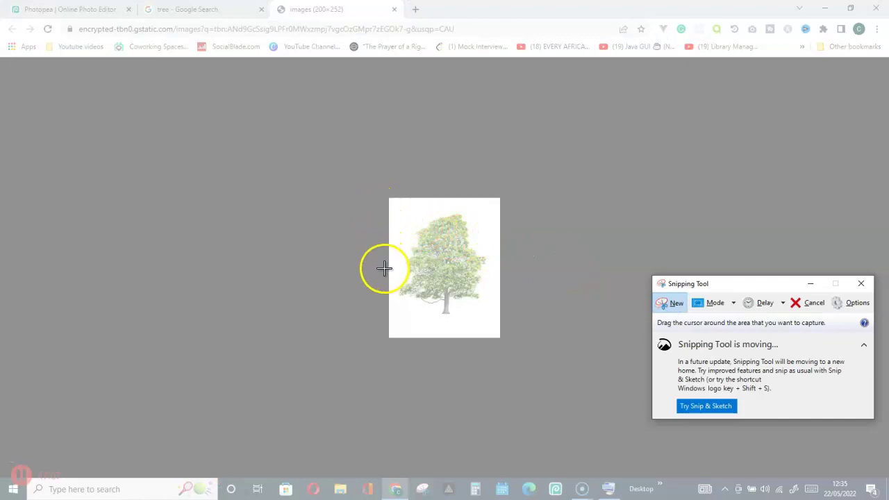
pyautogui.moveTo(384, 268); pyautogui.dragTo(498, 318)
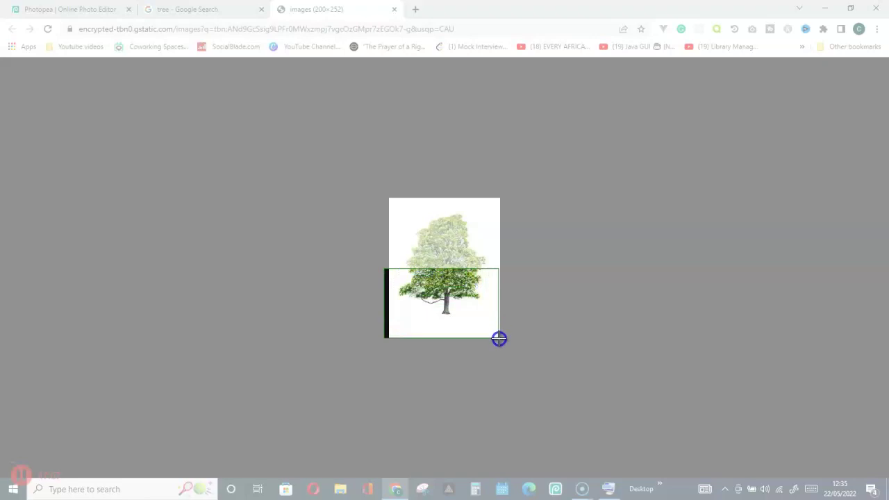
pyautogui.moveTo(498, 338); pyautogui.dragTo(502, 331)
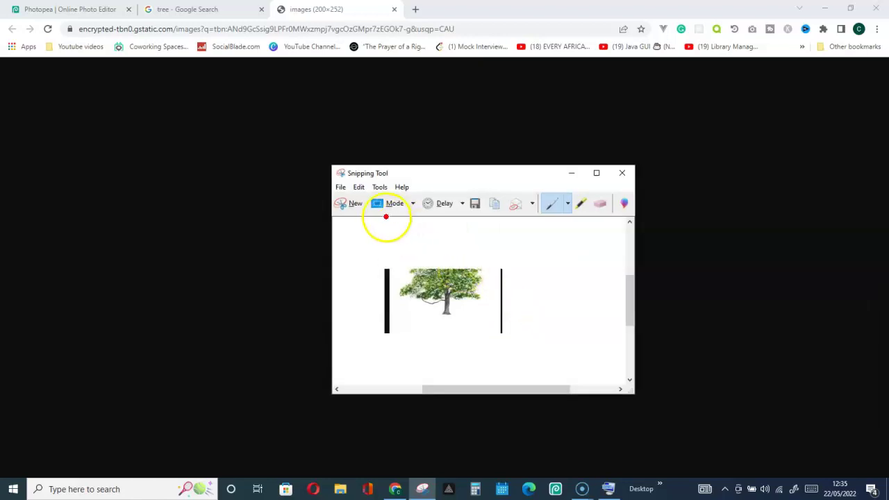
# Retake the snip around the leafy upper part of the tree and copy it to the clipboard.
pyautogui.click(345, 202)
pyautogui.moveTo(385, 199); pyautogui.dragTo(508, 340)
pyautogui.click(355, 139)
pyautogui.moveTo(402, 207); pyautogui.dragTo(490, 274)
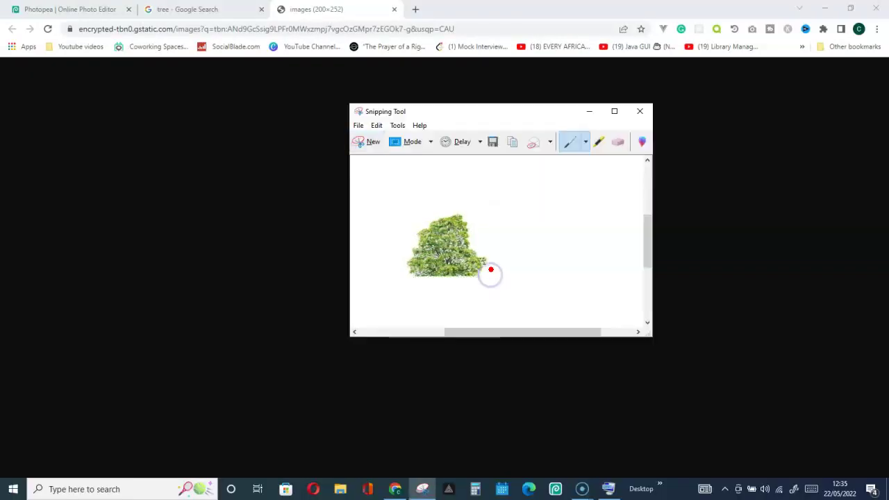
pyautogui.click(376, 126)
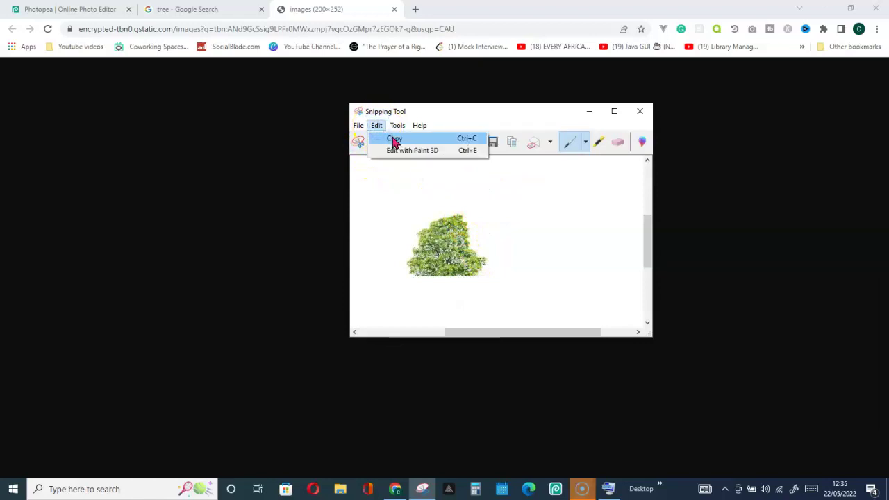
pyautogui.click(394, 139)
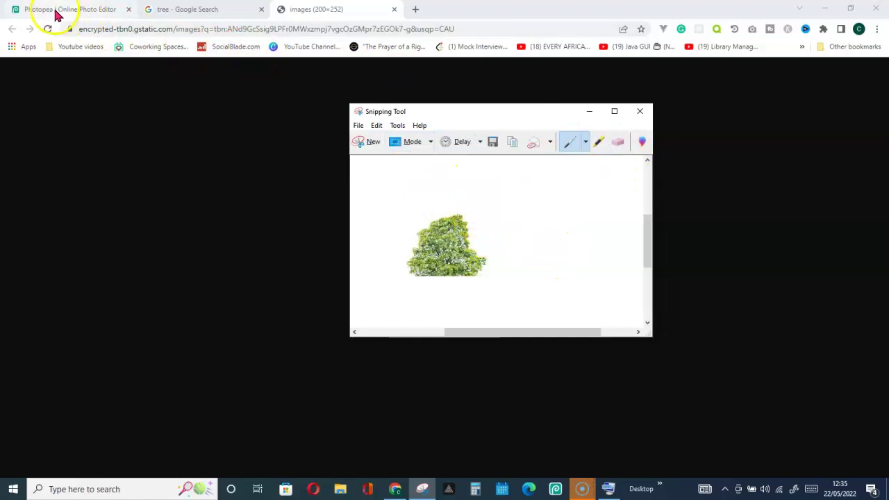
# Paste the copied tree snip into the Photopea thumbnail and move it below the yellow Photopea text in the purple panel.
pyautogui.click(42, 13)
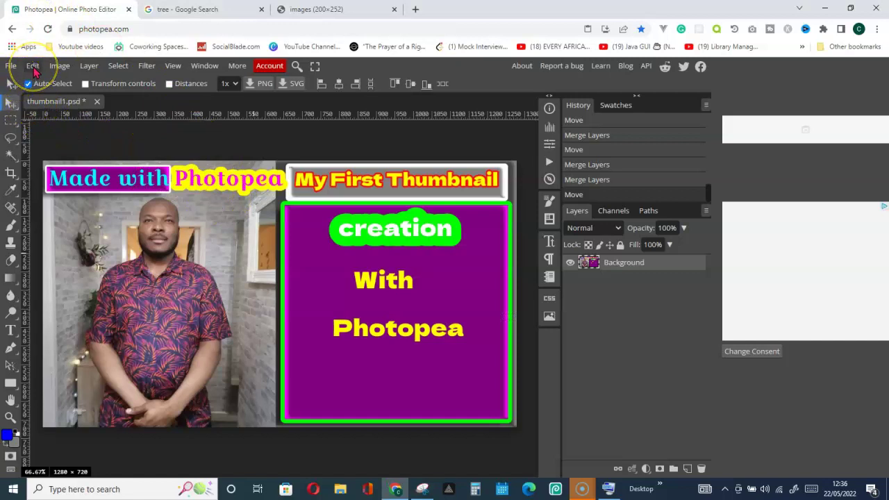
pyautogui.click(33, 68)
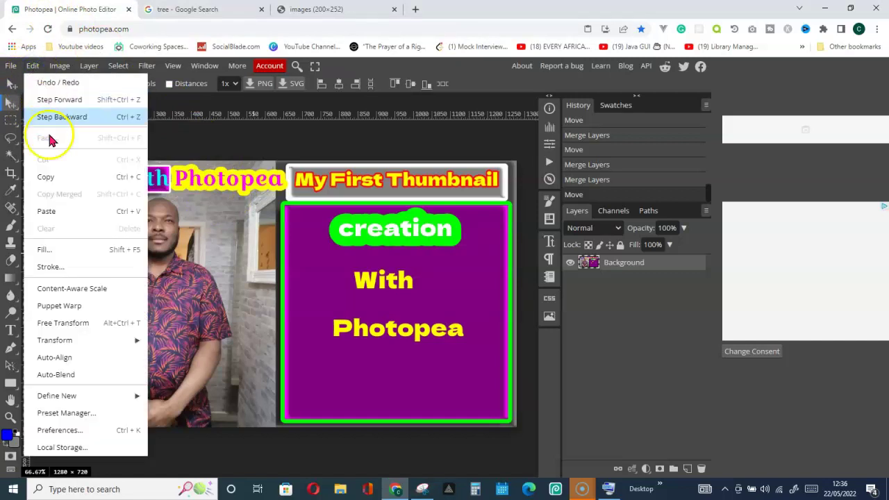
pyautogui.click(47, 211)
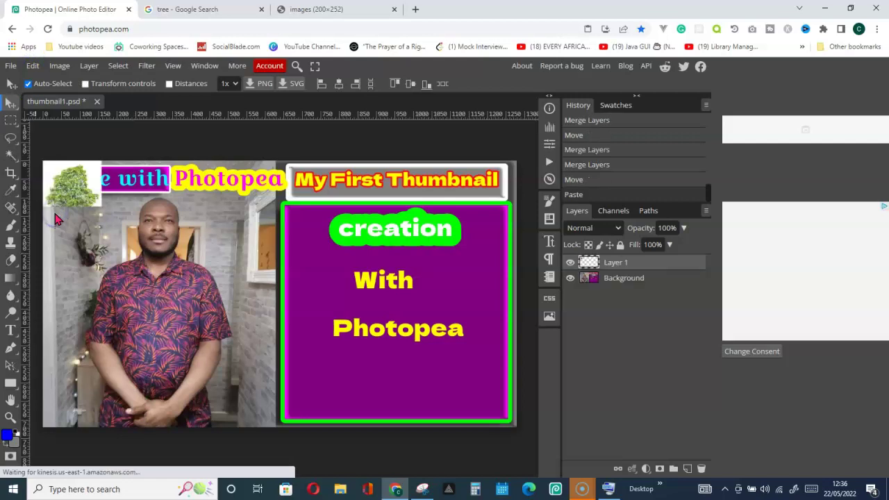
pyautogui.moveTo(79, 198); pyautogui.dragTo(394, 381)
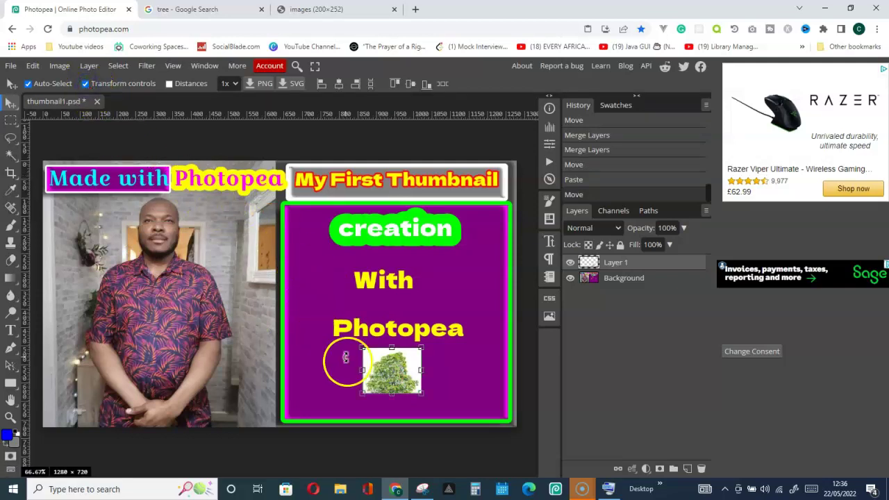
# Scale the tree picture to about 153%, fit it between the Photopea text and the panel's lower border, and hide the transform controls.
pyautogui.moveTo(362, 370); pyautogui.dragTo(331, 385)
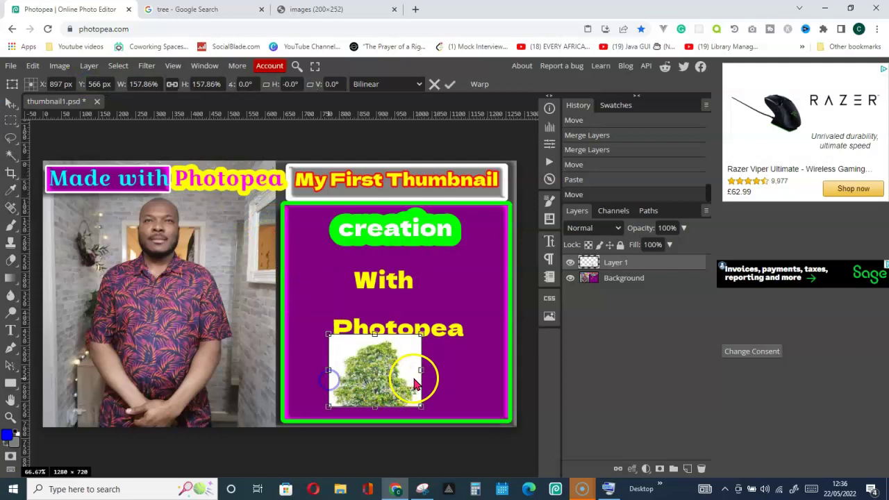
pyautogui.moveTo(421, 370)
pyautogui.mouseDown()
pyautogui.moveTo(441, 374)
pyautogui.moveTo(411, 384)
pyautogui.mouseUp()
pyautogui.moveTo(390, 426); pyautogui.dragTo(387, 414)
pyautogui.moveTo(441, 377); pyautogui.dragTo(434, 377)
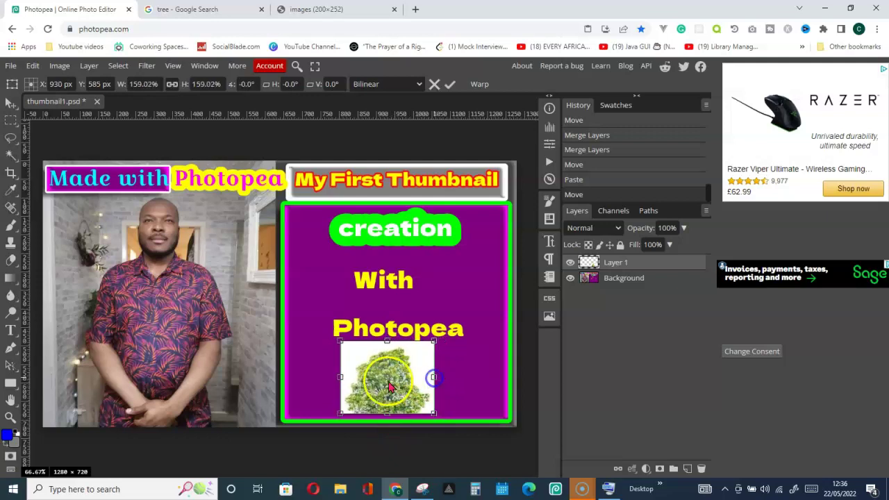
pyautogui.moveTo(340, 377); pyautogui.dragTo(389, 389)
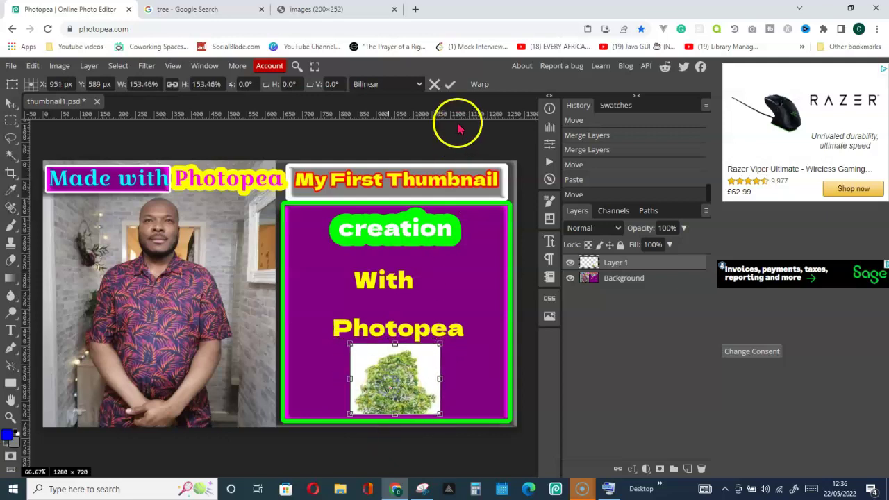
pyautogui.click(450, 85)
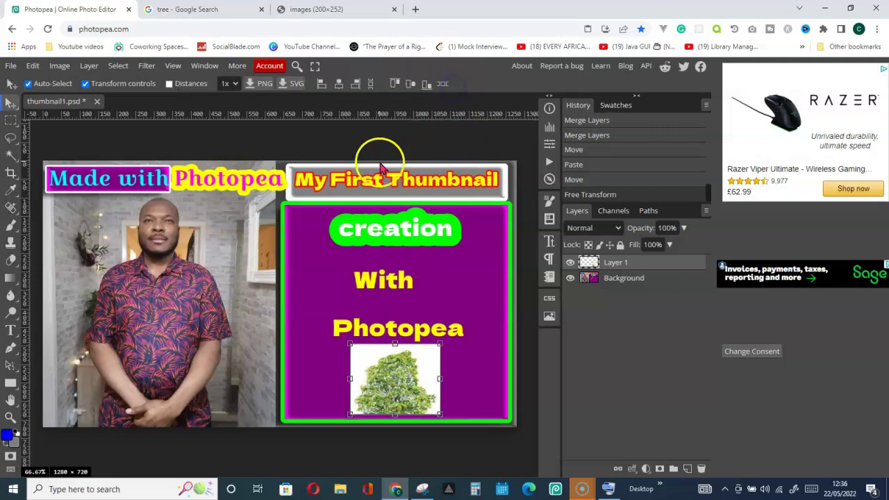
pyautogui.click(85, 83)
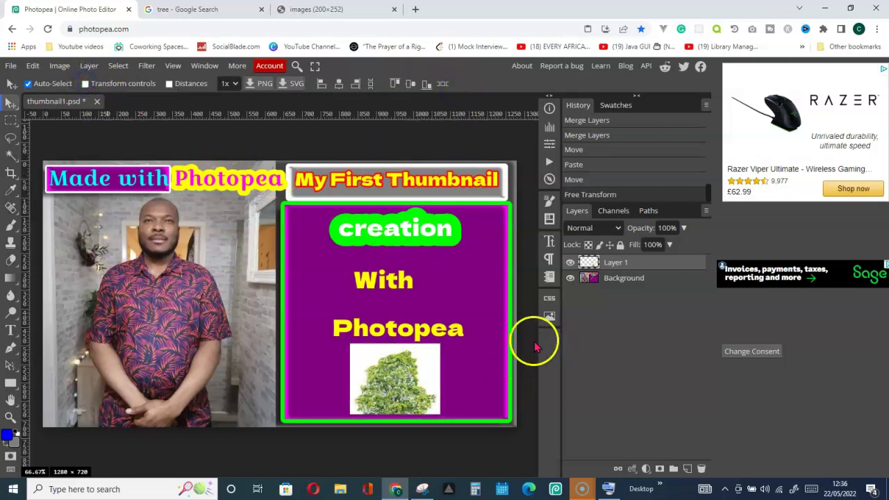
pyautogui.click(511, 305)
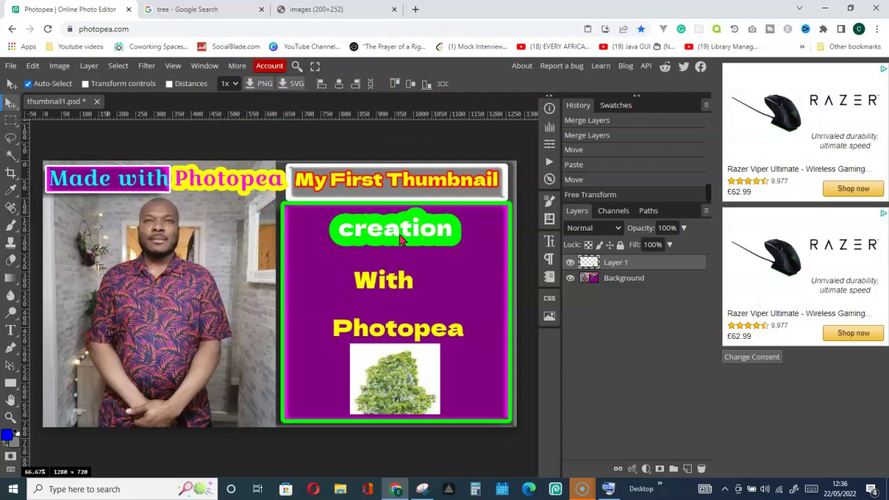
# Add a 100 by 100 px red right-pointing arrow custom shape beside the word With in the purple panel.
pyautogui.click(11, 387)
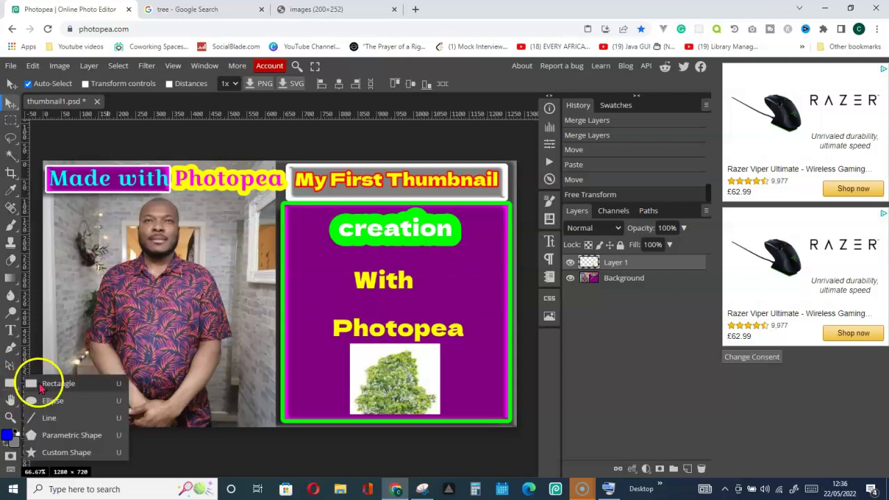
pyautogui.click(66, 452)
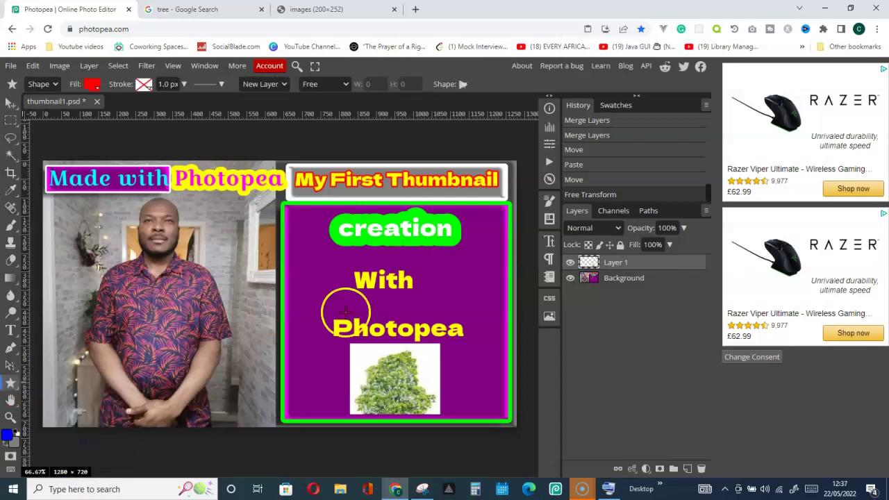
pyautogui.click(463, 84)
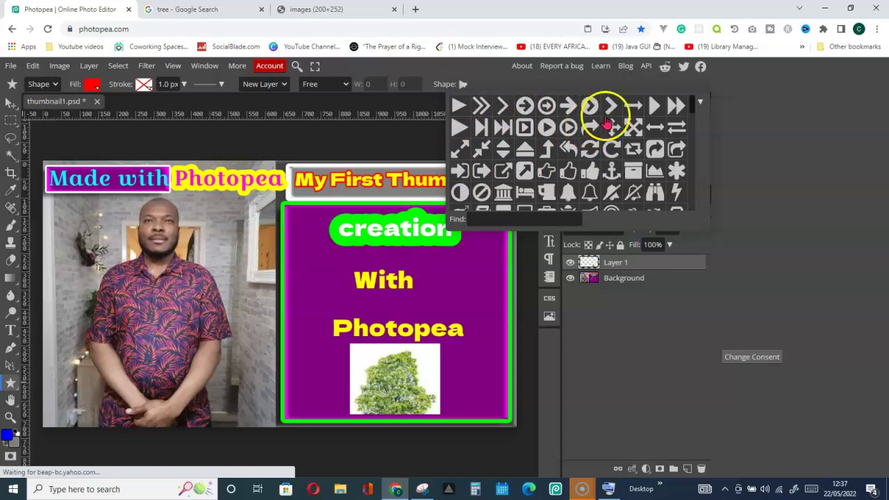
pyautogui.click(635, 110)
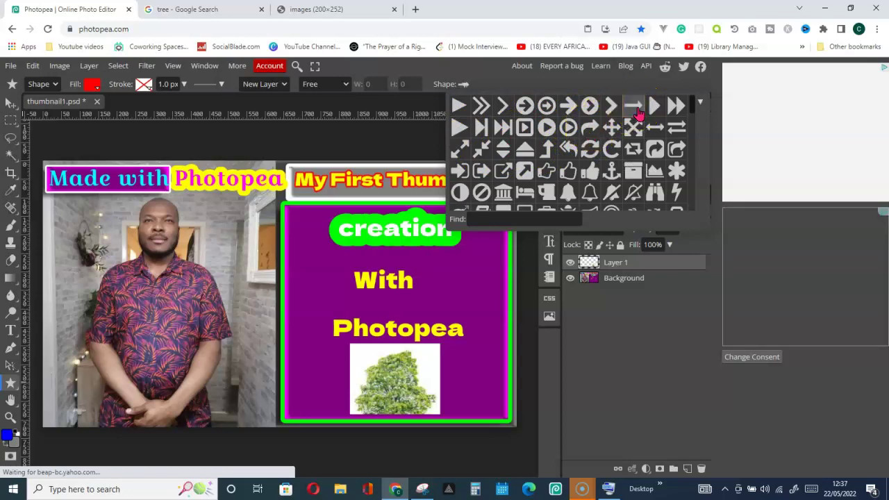
pyautogui.click(303, 274)
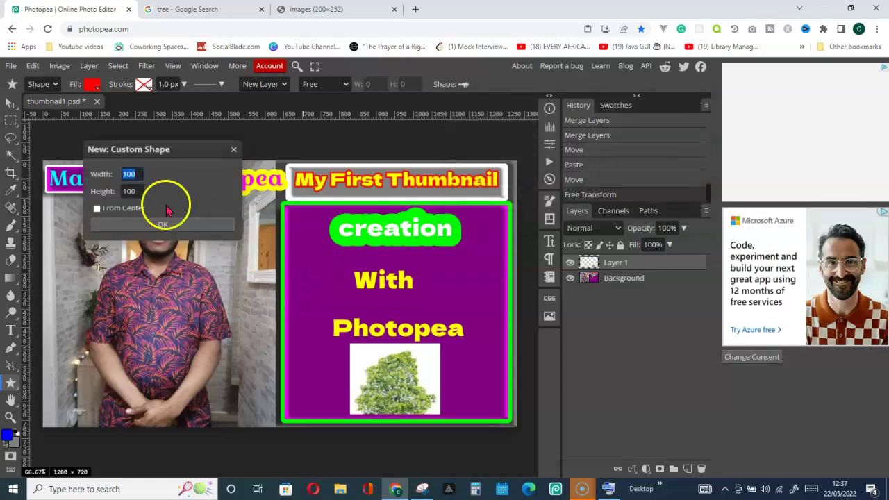
pyautogui.moveTo(132, 175)
pyautogui.mouseDown()
pyautogui.moveTo(121, 175)
pyautogui.moveTo(132, 178)
pyautogui.mouseUp()
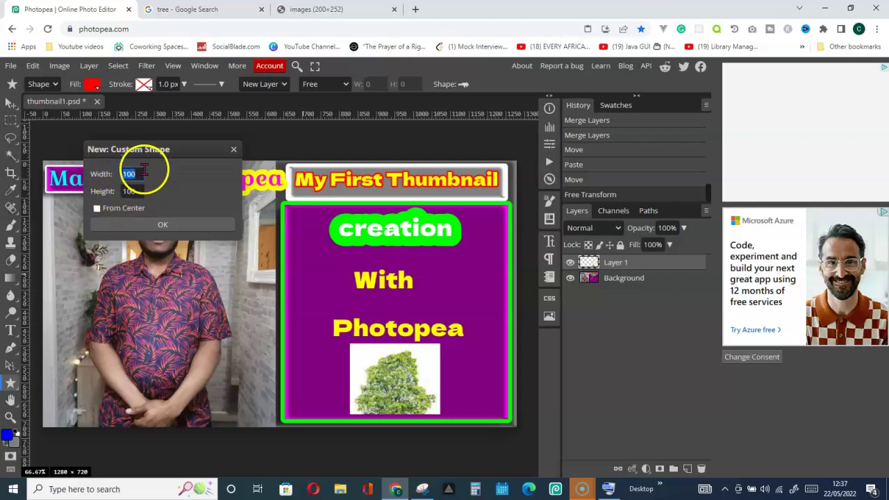
pyautogui.click(163, 226)
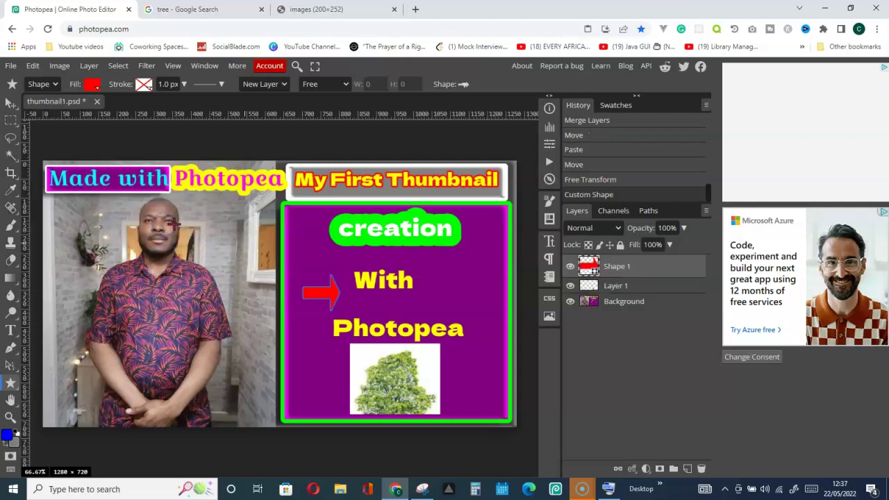
# Move the red arrow onto the photo beside the man's shoulder and show its transform controls.
pyautogui.moveTo(312, 306); pyautogui.dragTo(322, 293)
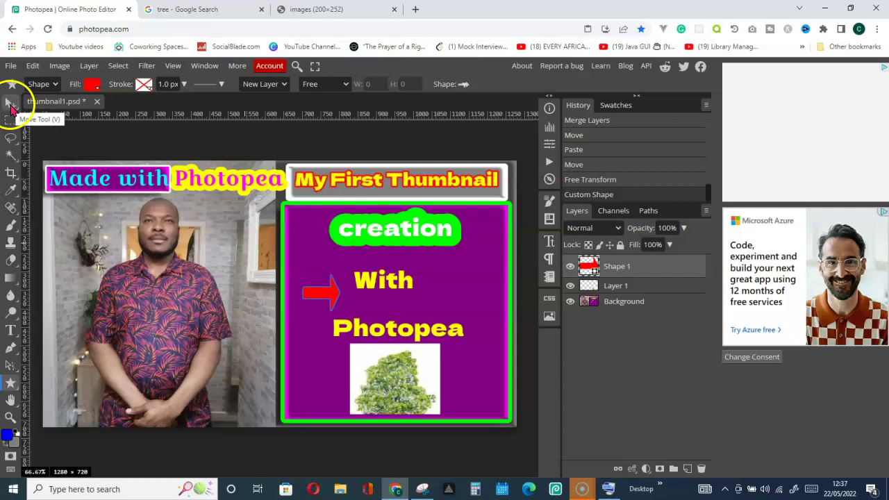
pyautogui.click(10, 104)
pyautogui.moveTo(320, 293); pyautogui.dragTo(239, 287)
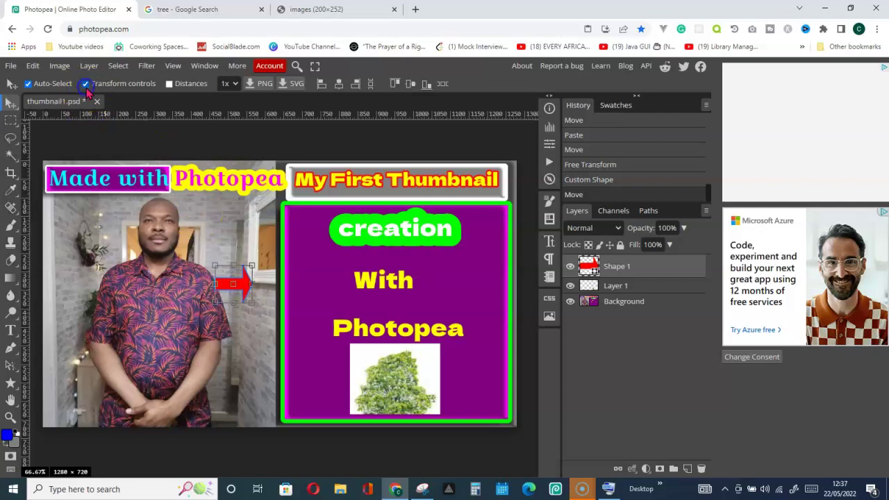
# Scale the arrow to about 298% so it points from the man's face to the purple panel, and hide the transform controls.
pyautogui.moveTo(252, 283); pyautogui.dragTo(262, 237)
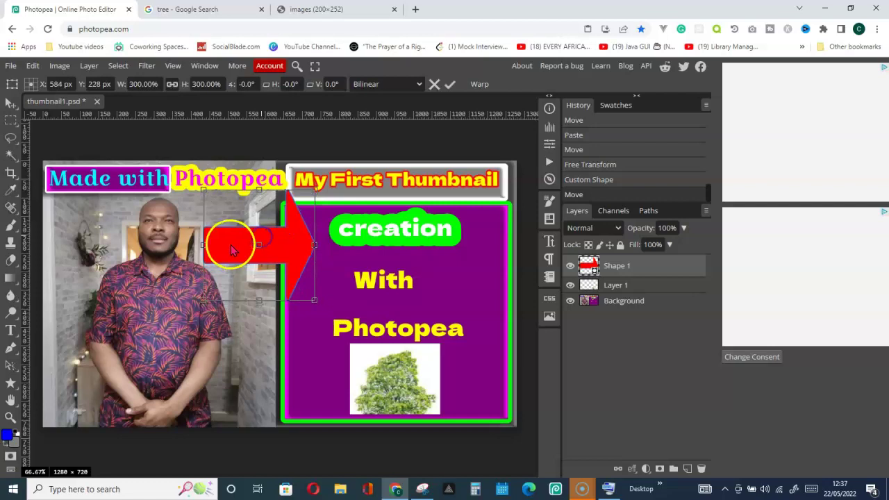
pyautogui.moveTo(203, 245); pyautogui.dragTo(188, 241)
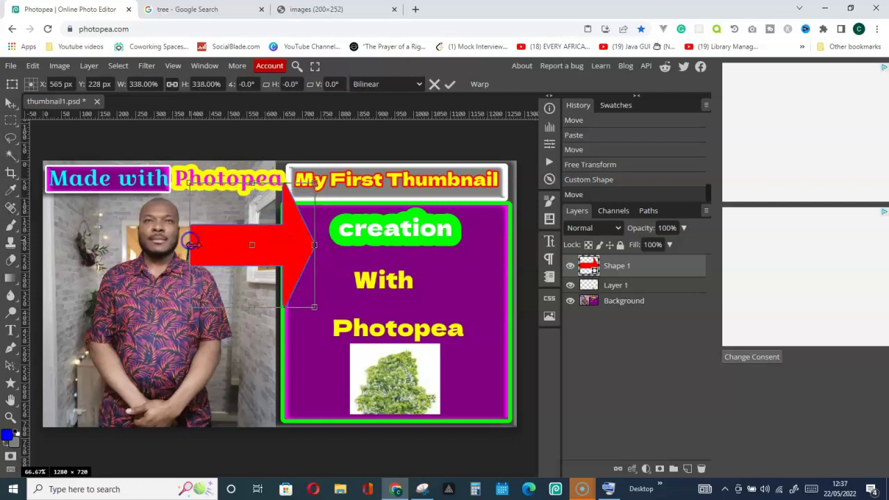
pyautogui.moveTo(313, 307); pyautogui.dragTo(299, 292)
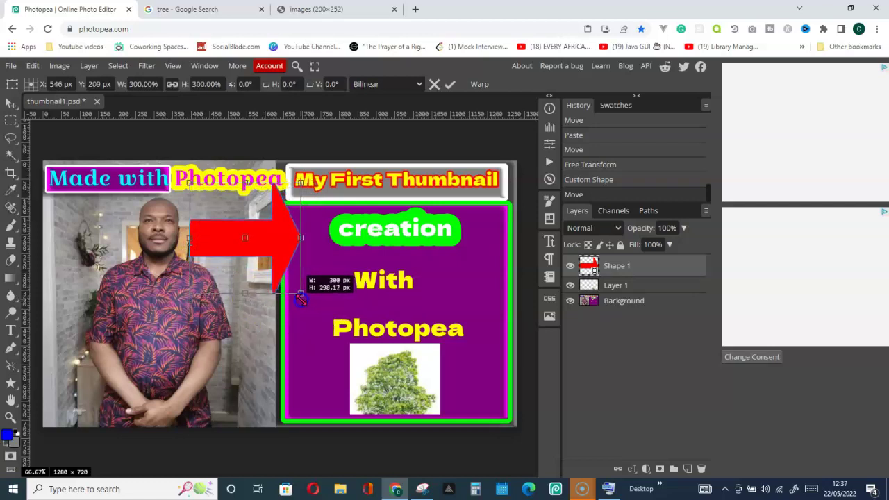
pyautogui.moveTo(300, 183); pyautogui.dragTo(288, 197)
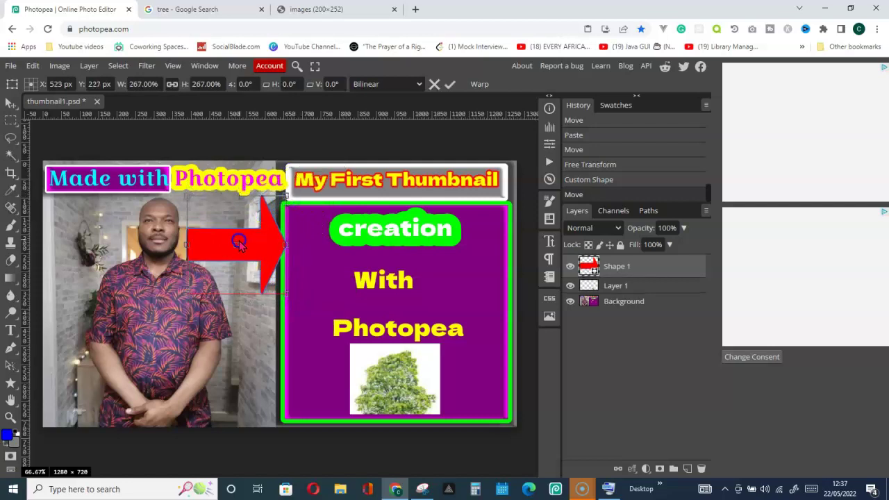
pyautogui.moveTo(289, 244); pyautogui.dragTo(295, 244)
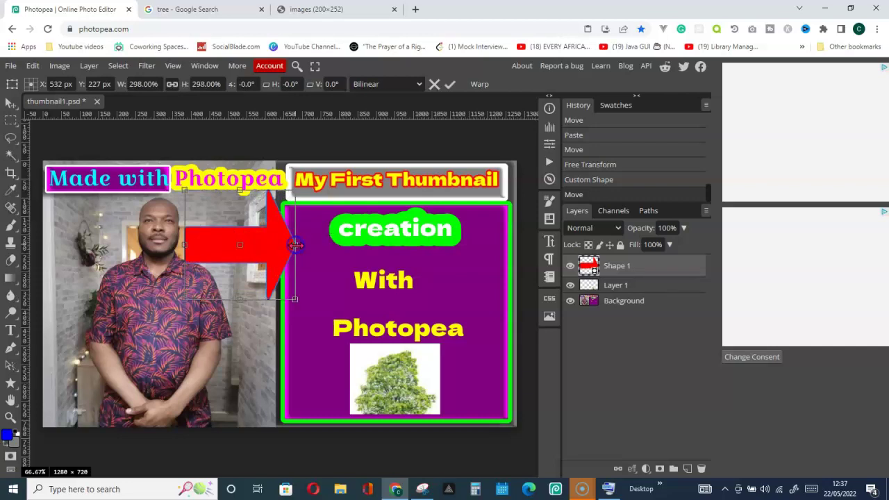
pyautogui.click(450, 84)
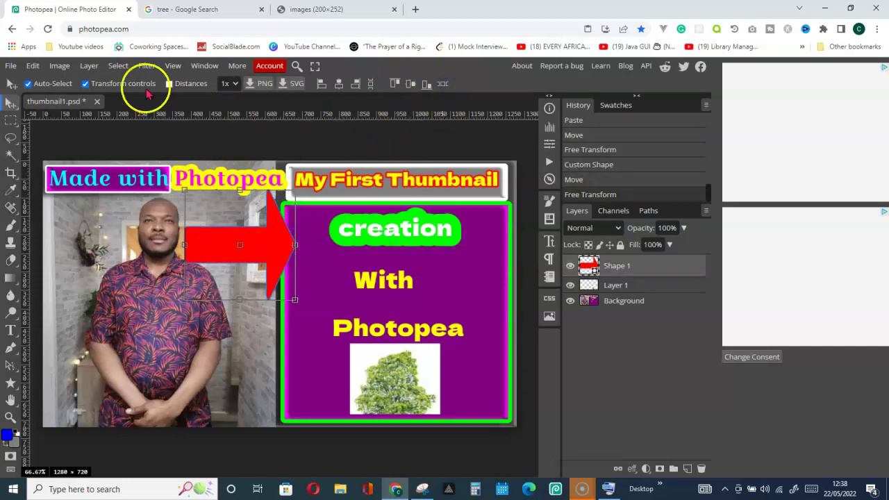
pyautogui.click(87, 84)
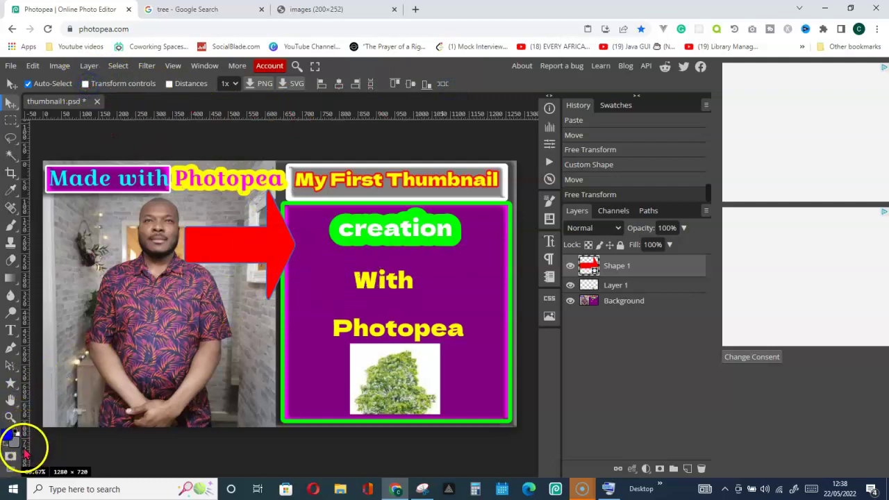
# Draw a red five-sided parametric polygon over the man's shirt and move it to the photo's lower-right corner.
pyautogui.rightClick(13, 387)
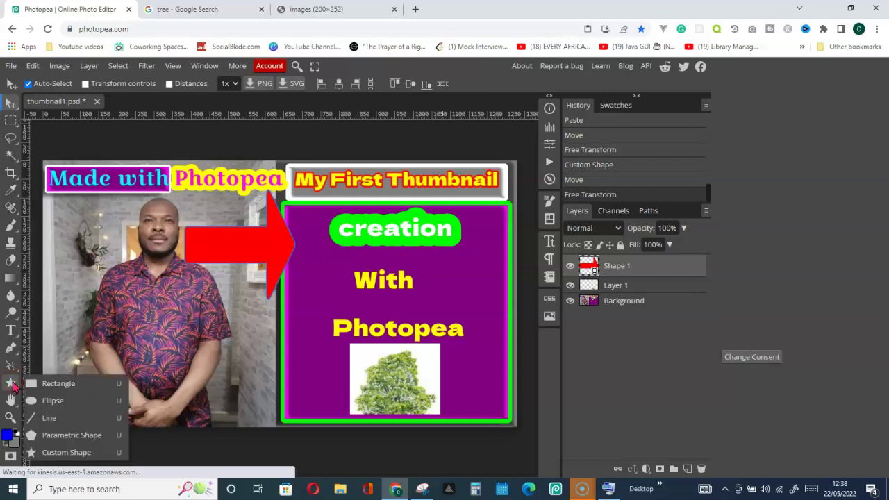
pyautogui.click(72, 435)
pyautogui.moveTo(150, 252); pyautogui.dragTo(229, 339)
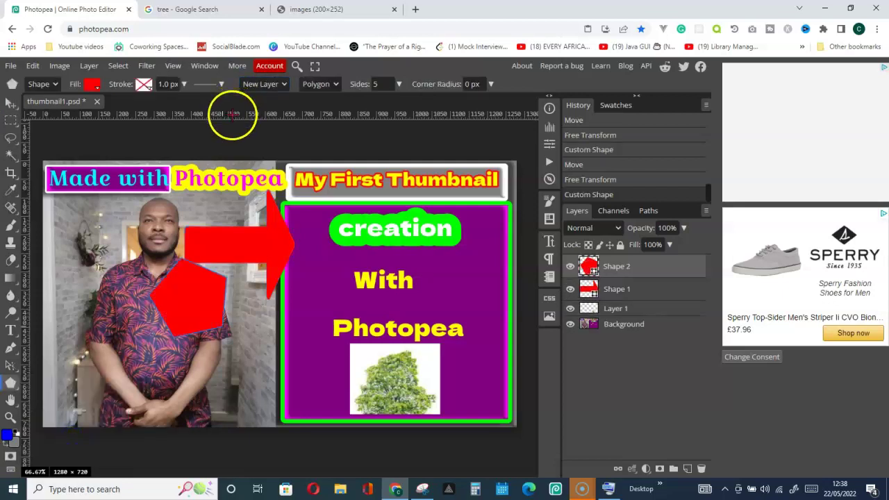
pyautogui.press('v')
pyautogui.moveTo(192, 304); pyautogui.dragTo(252, 393)
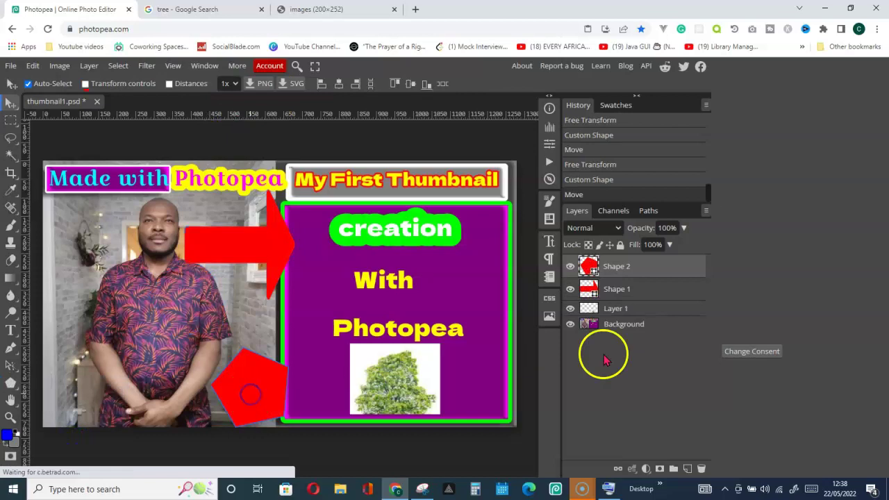
# Apply a white Color Overlay layer style to the pentagon shape.
pyautogui.rightClick(614, 266)
pyautogui.click(578, 179)
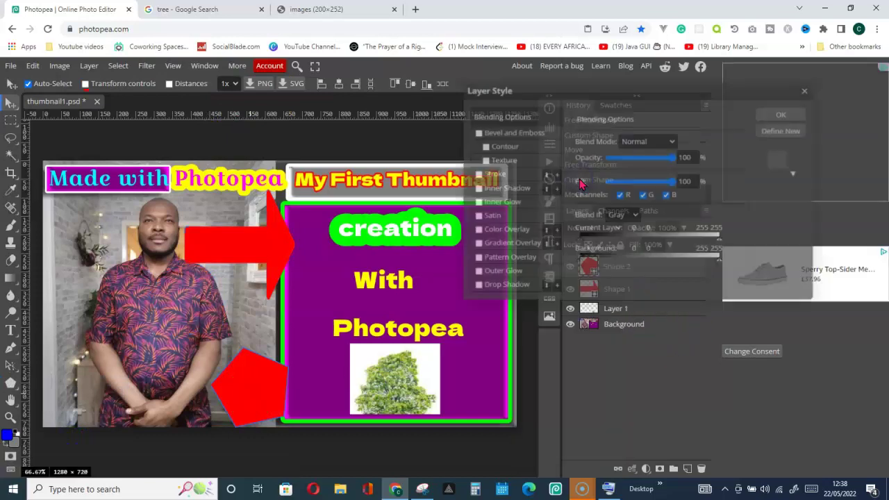
pyautogui.click(506, 236)
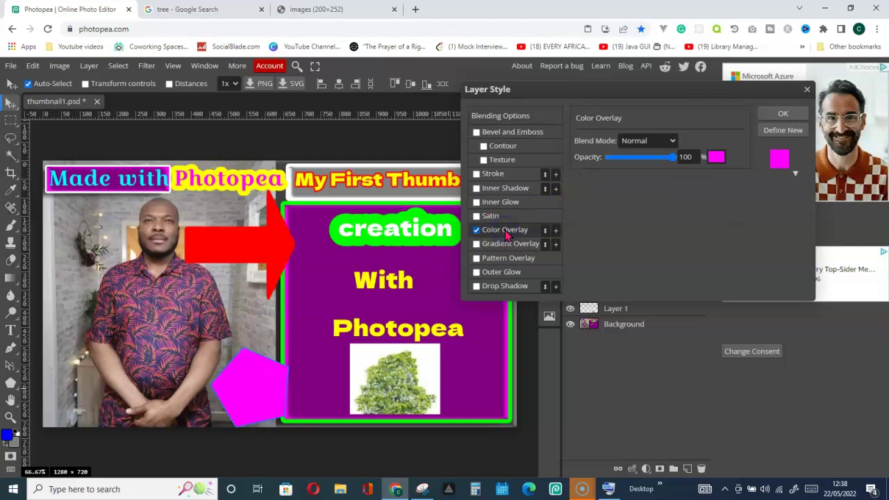
pyautogui.click(716, 158)
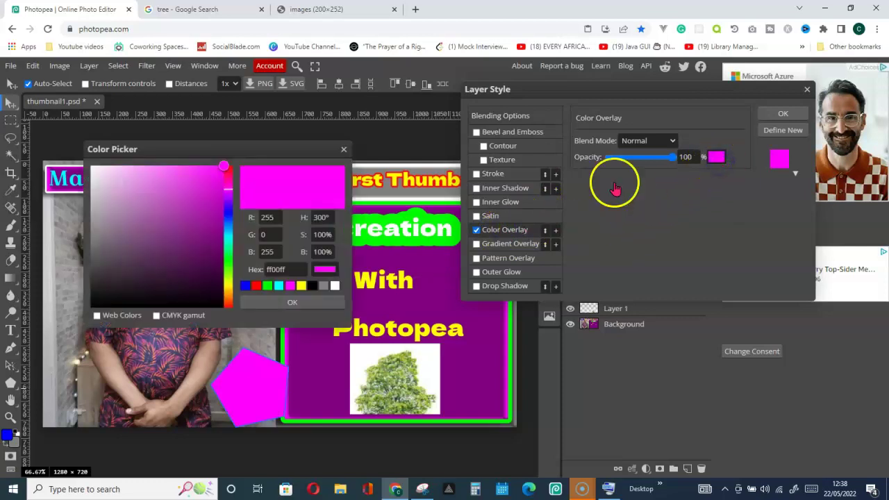
pyautogui.click(336, 290)
pyautogui.press('Return')
pyautogui.press('Return')
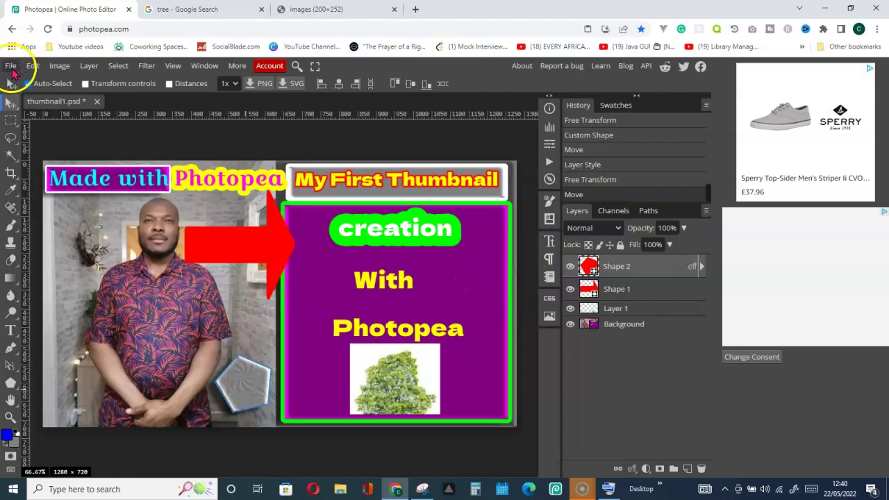
# Export the design as thumbnail1.png at 1280 by 720 px and 100% quality.
pyautogui.click(14, 67)
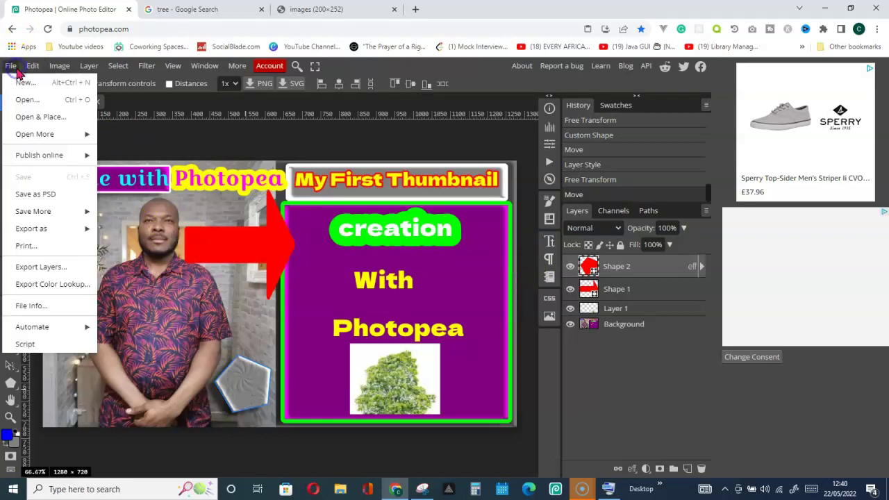
pyautogui.moveTo(39, 235)
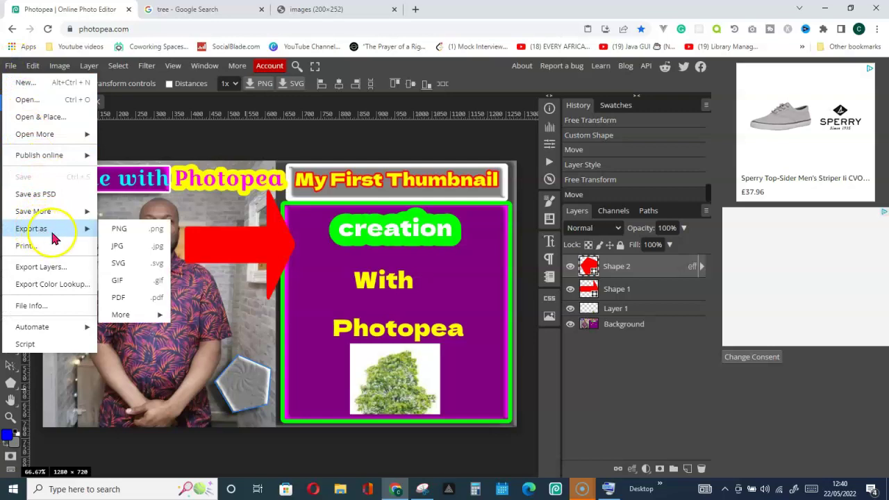
pyautogui.click(122, 231)
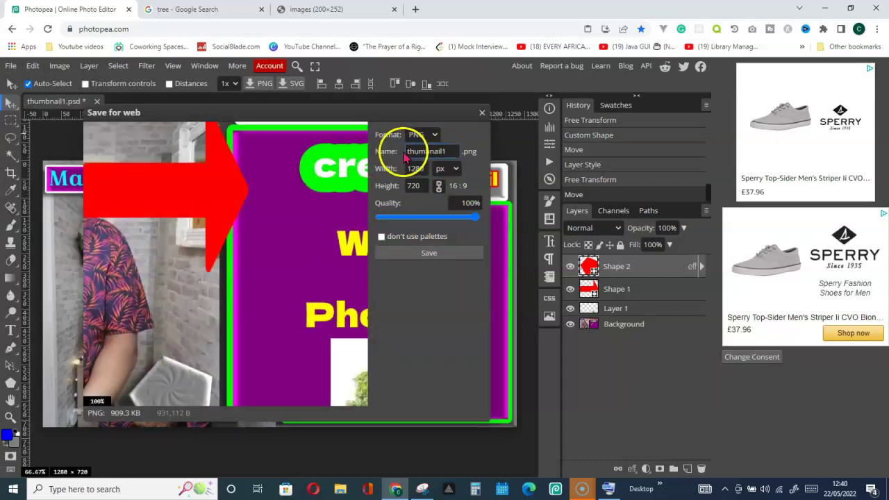
pyautogui.click(447, 152)
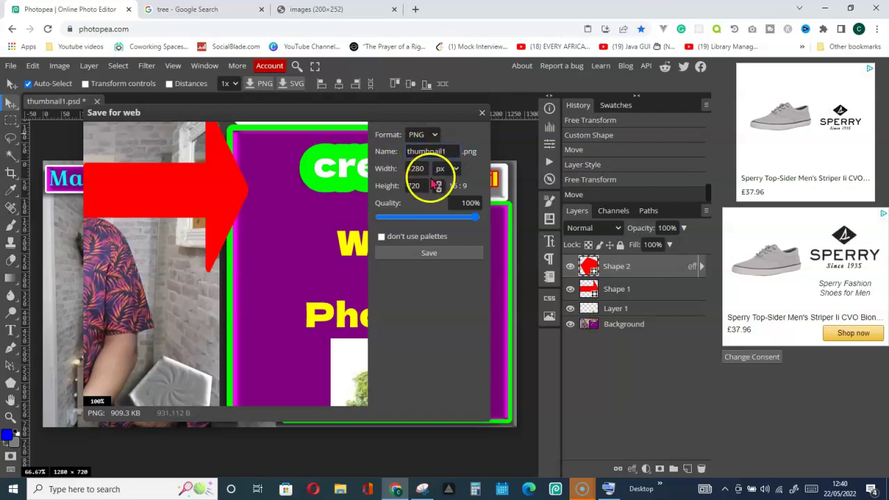
pyautogui.click(473, 218)
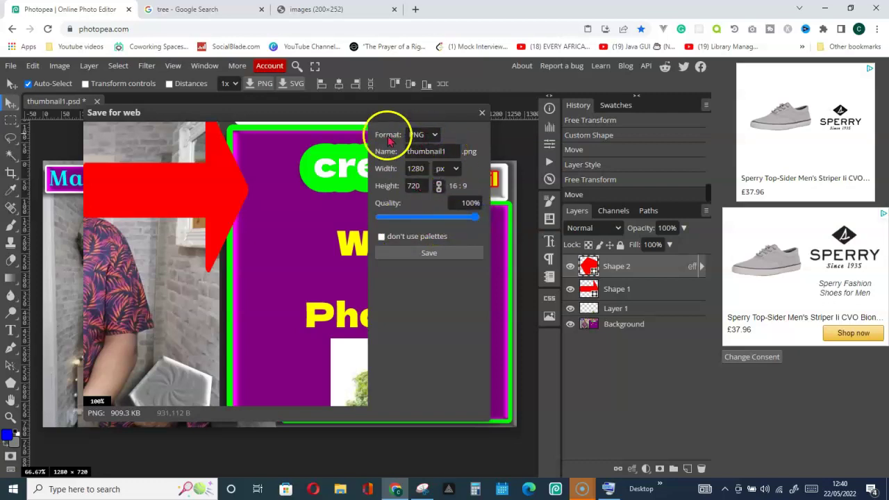
pyautogui.click(429, 254)
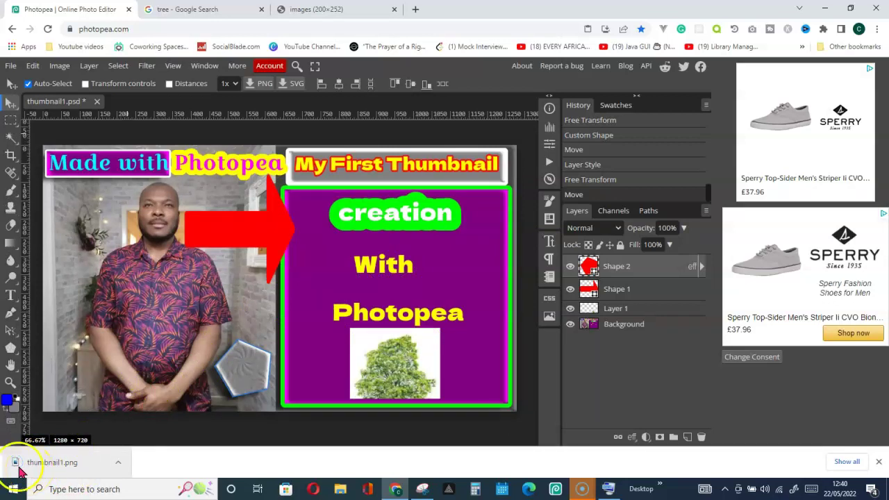
# Open the exported thumbnail1.png in Photos and capture the displayed picture with Snipping Tool.
pyautogui.click(120, 464)
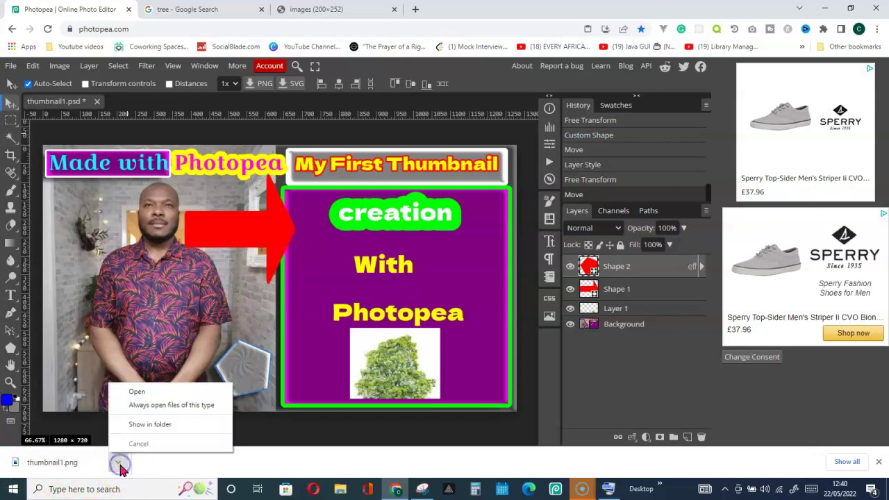
pyautogui.click(157, 432)
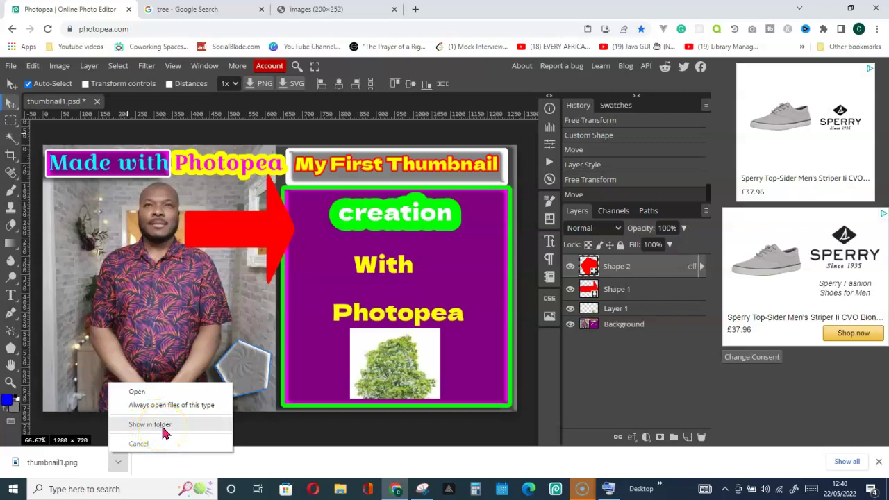
pyautogui.click(146, 395)
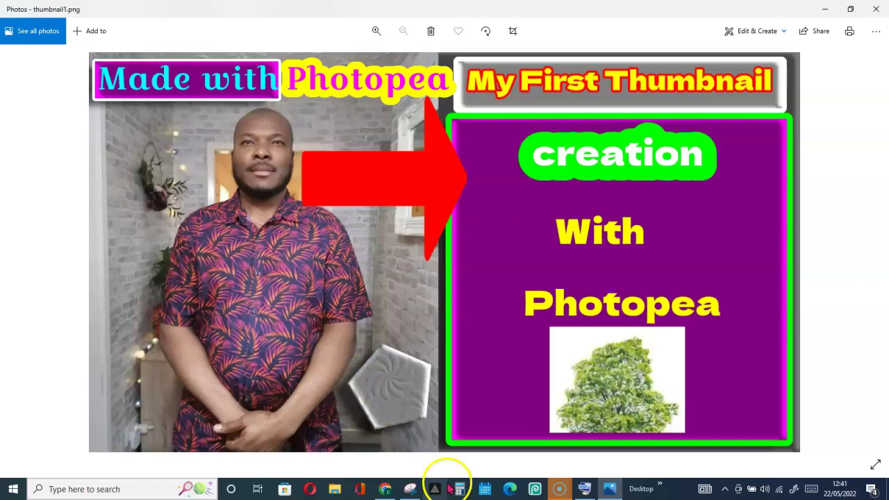
pyautogui.click(410, 489)
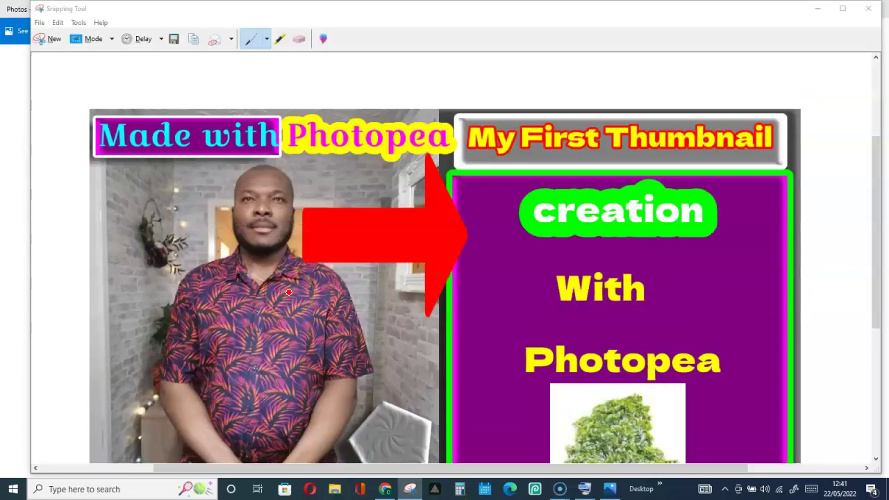
# Locate thumbnail1.png in the Downloads folder with File Explorer and close the window.
pyautogui.click(335, 489)
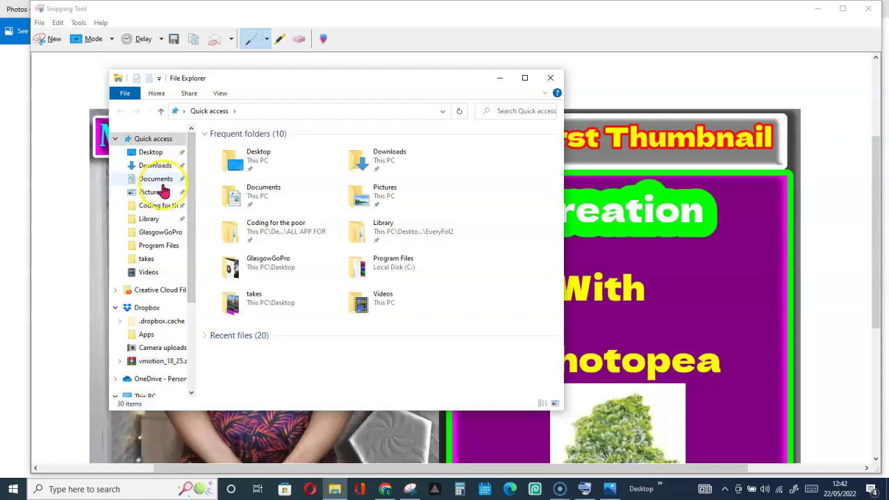
pyautogui.click(158, 167)
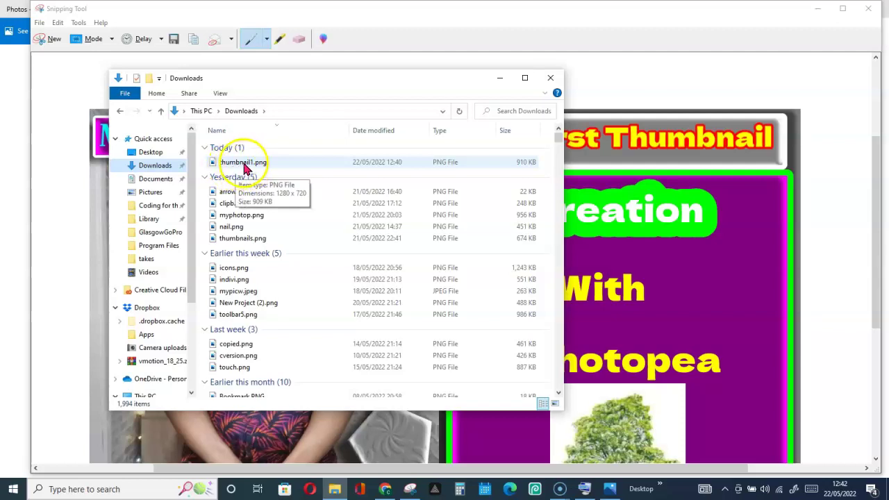
pyautogui.click(551, 78)
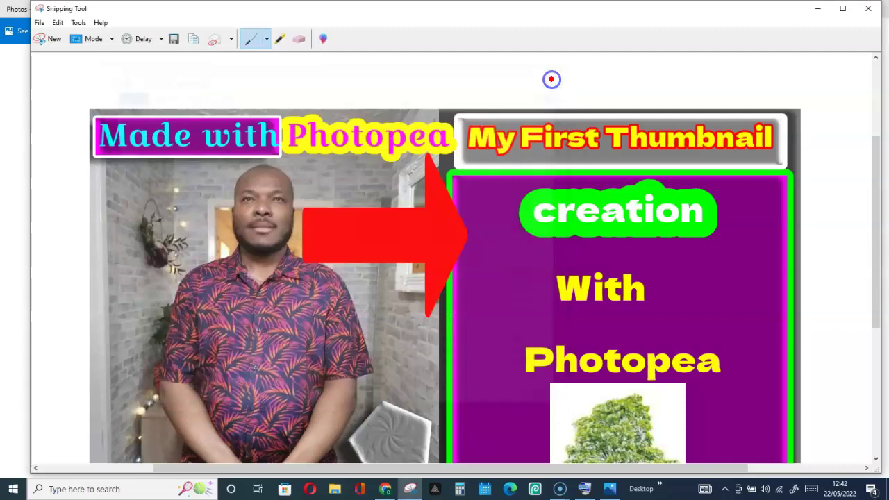
# Look over the captured thumbnail in Snipping Tool and minimize it.
pyautogui.scroll(-1, 768, 248)
pyautogui.scroll(-2, 768, 248)
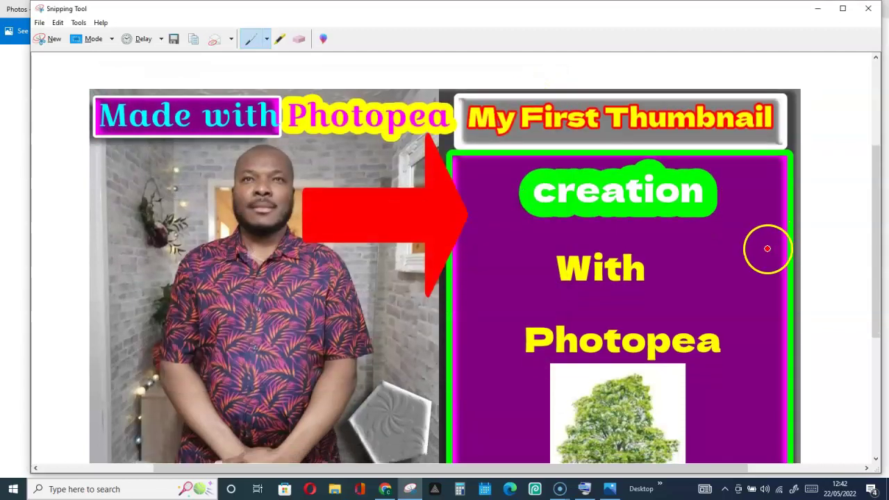
pyautogui.click(819, 14)
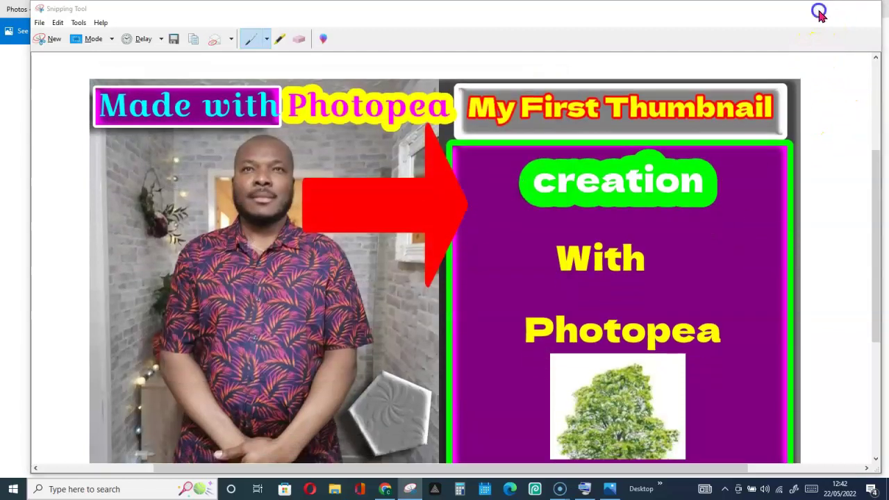